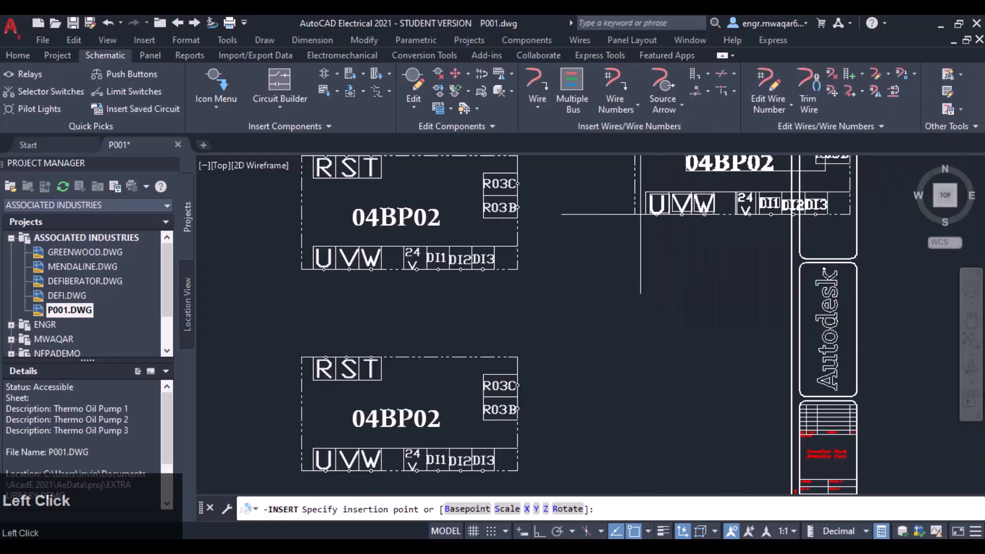
Place the 04BP02 drive block in the empty area between the existing drive drawings and the title block.
scroll(667, 246, "up", 5)
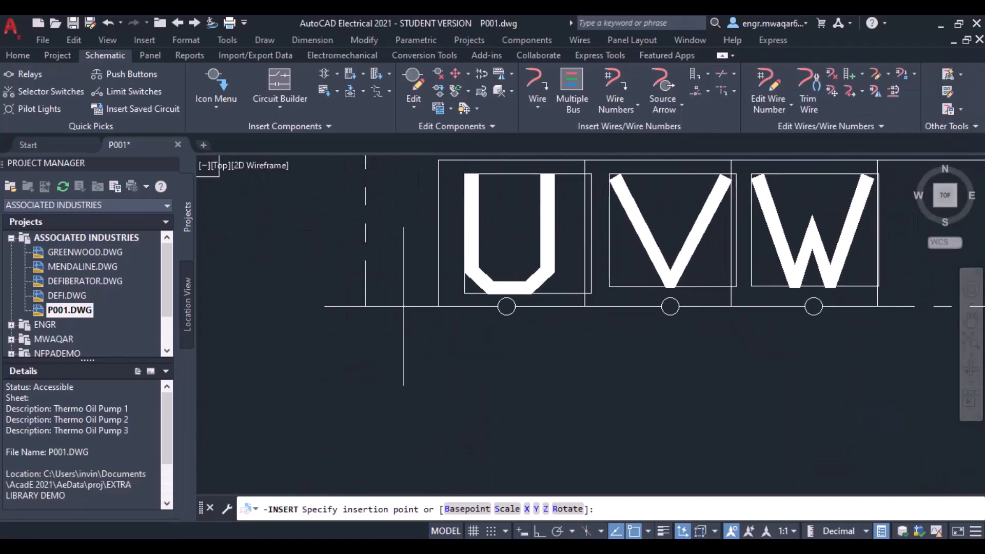
left_click(374, 329)
scroll(374, 330, "down", 6)
middle_click_drag(274, 275, 413, 295)
scroll(413, 295, "up", 2)
middle_click_drag(277, 257, 600, 270)
scroll(600, 263, "up", 2)
middle_click_drag(225, 274, 486, 238)
scroll(424, 238, "up", 6)
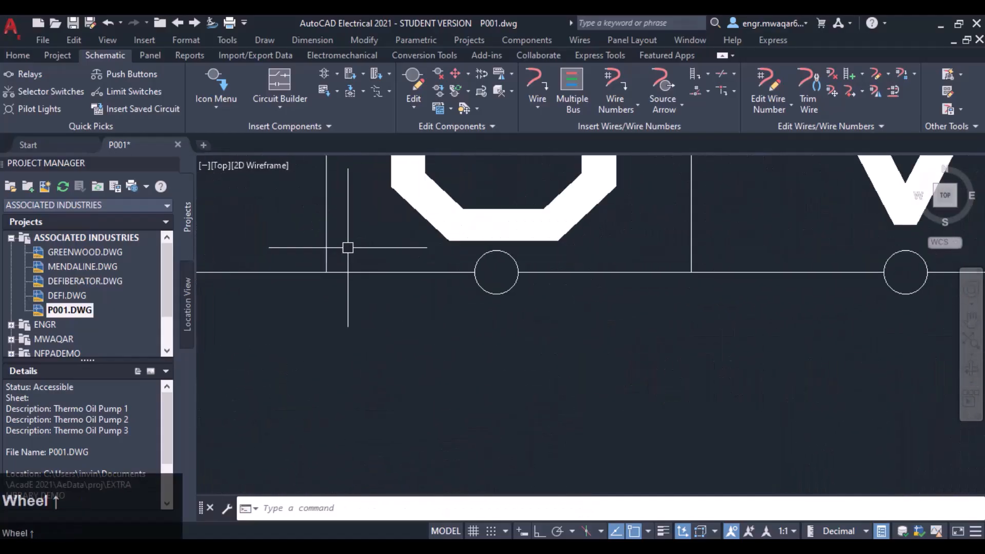
Select the newly placed 04BP02 block to inspect its quick properties, then clear the selection.
scroll(385, 248, "down", 6)
mouse_move(669, 209)
middle_mouse_down()
mouse_move(827, 249)
mouse_move(423, 283)
middle_mouse_up()
scroll(483, 280, "down", 2)
middle_click_drag(655, 272, 487, 250)
left_click(578, 187)
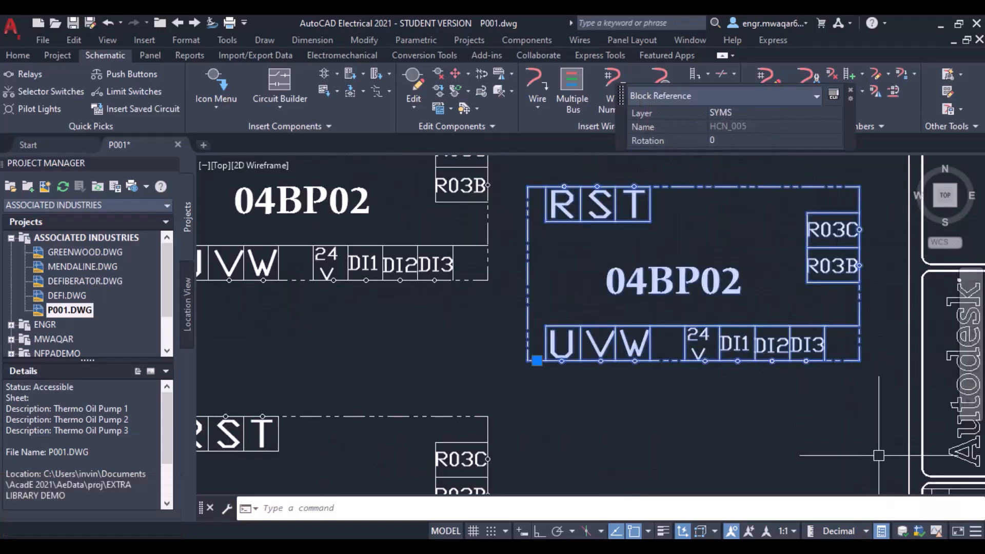
left_click(881, 531)
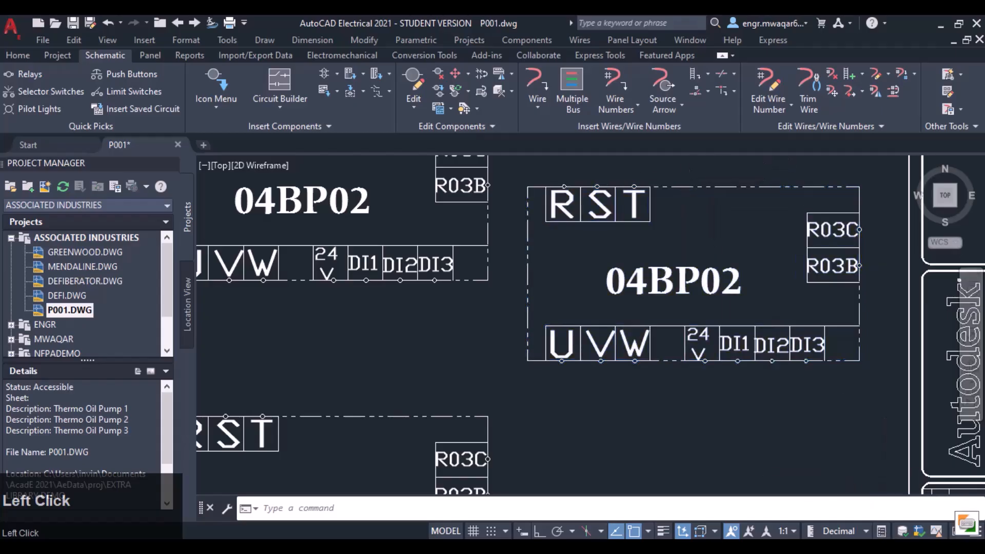
left_click(881, 531)
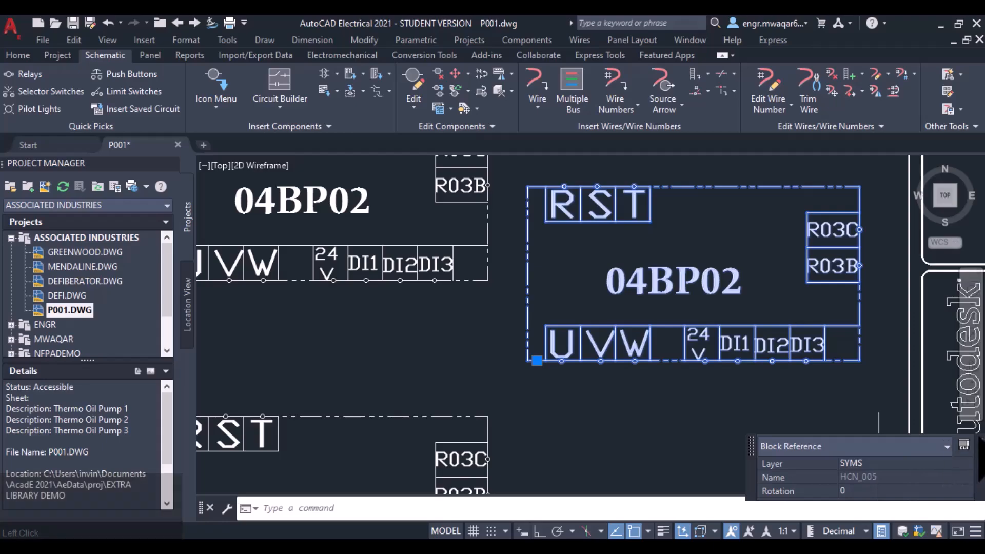
scroll(495, 298, "down", 3)
middle_click_drag(475, 287, 489, 256)
scroll(484, 274, "up", 2)
key("Escape")
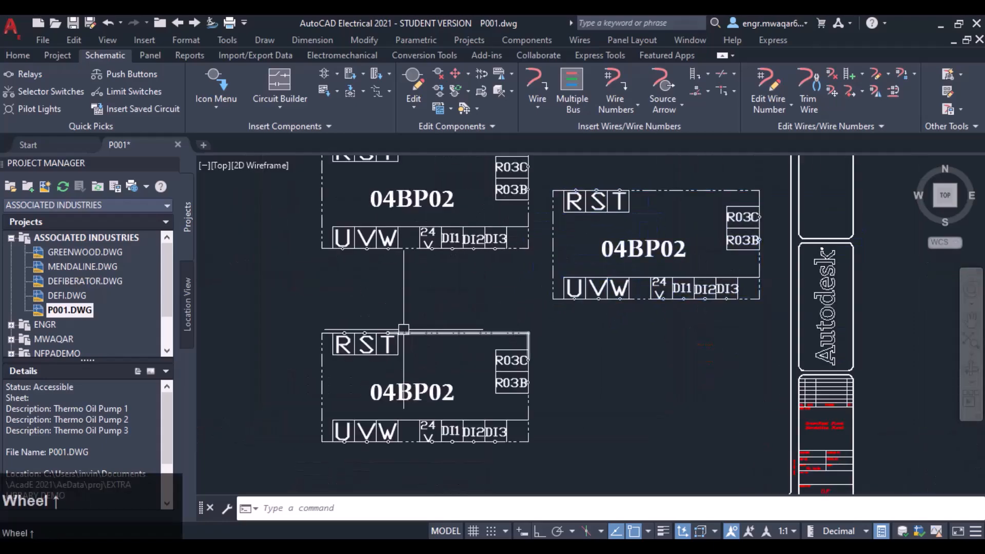
Start the Symbol Builder (AESYMBUILDER) for the lower 04BP02 drive drawing.
scroll(404, 330, "up", 2)
middle_click_drag(412, 288, 455, 214)
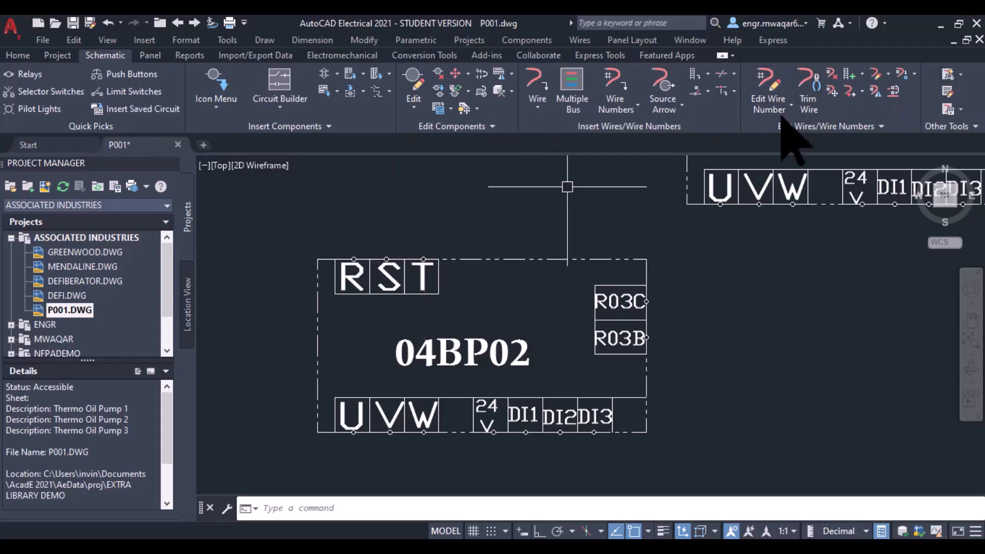
left_click(961, 74)
left_click(972, 85)
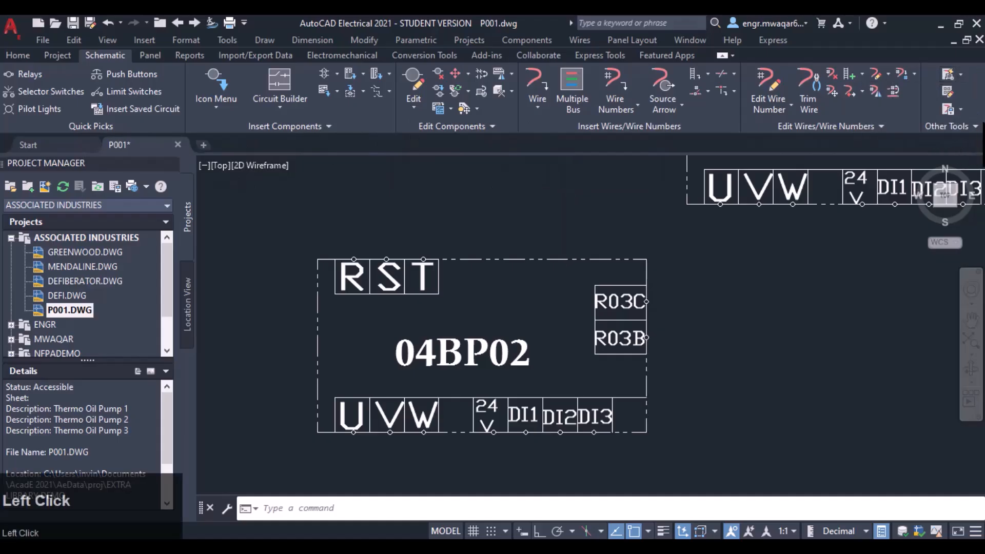
left_click(947, 126)
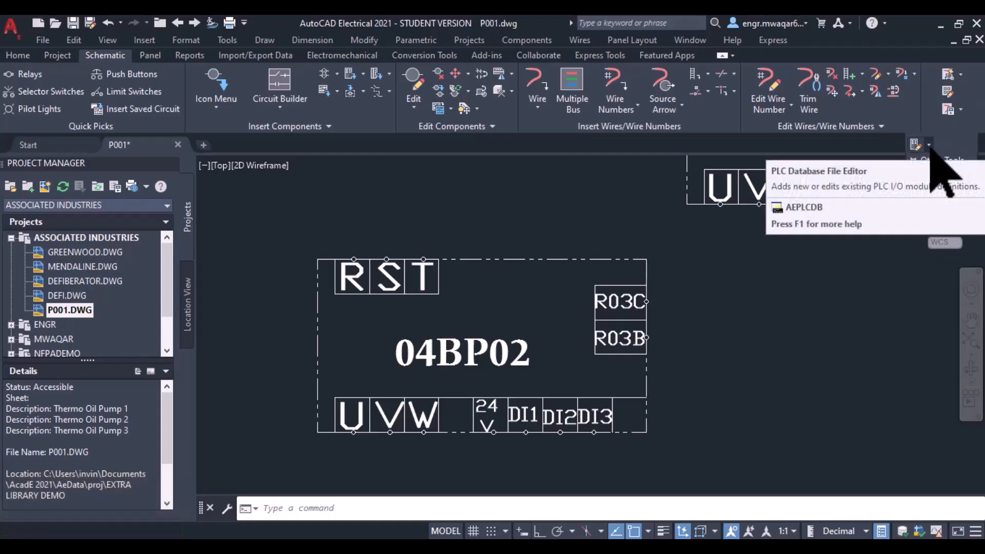
left_click(960, 76)
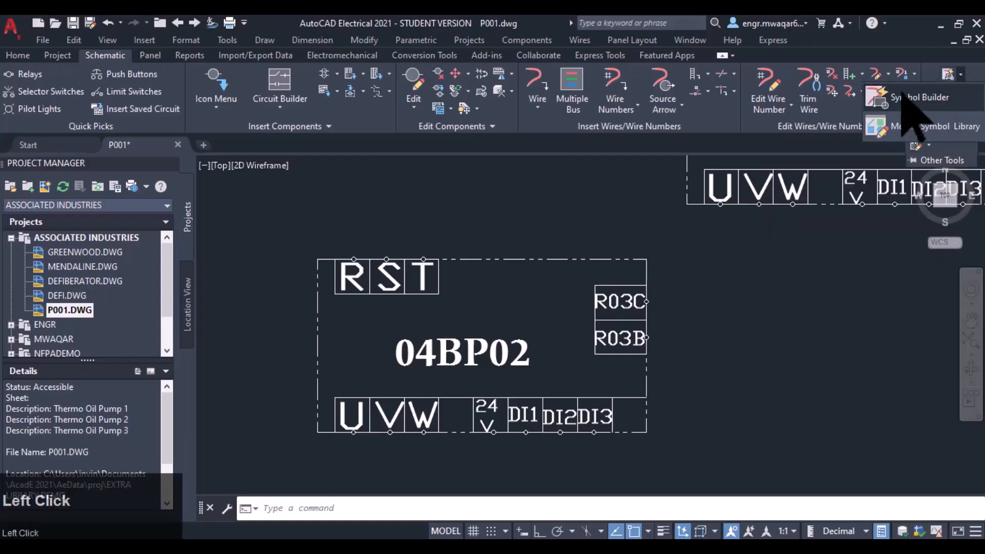
left_click(527, 40)
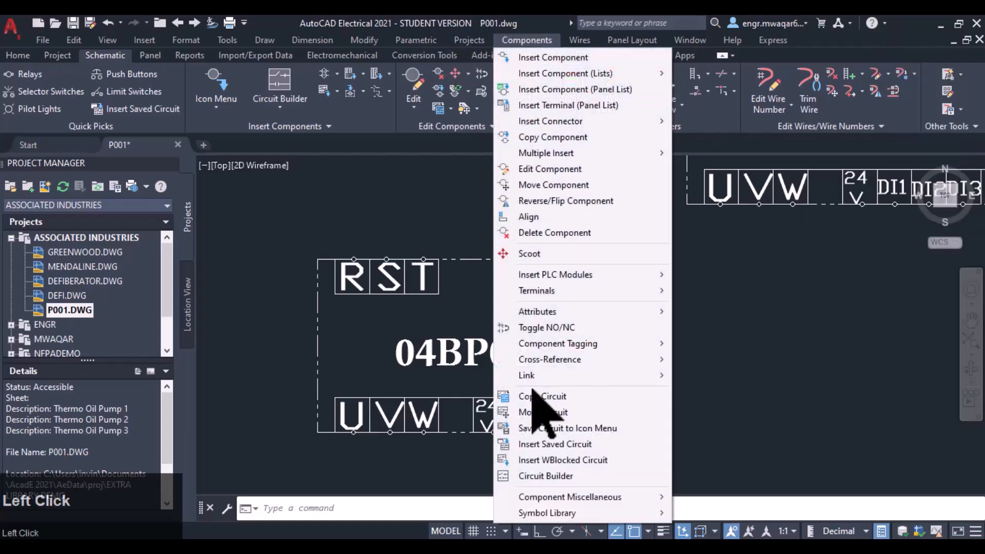
mouse_move(556, 513)
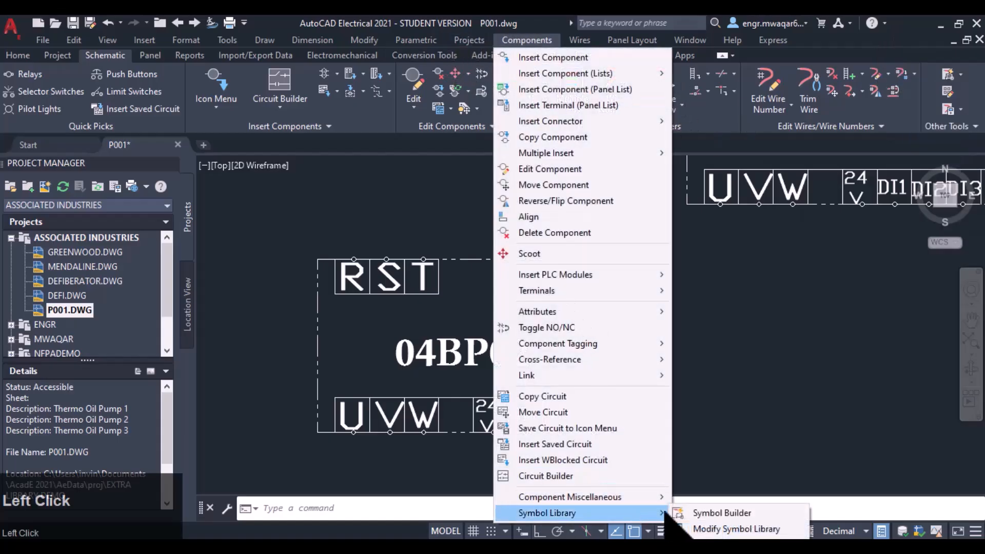
left_click(720, 513)
left_click(708, 303)
left_click(706, 350)
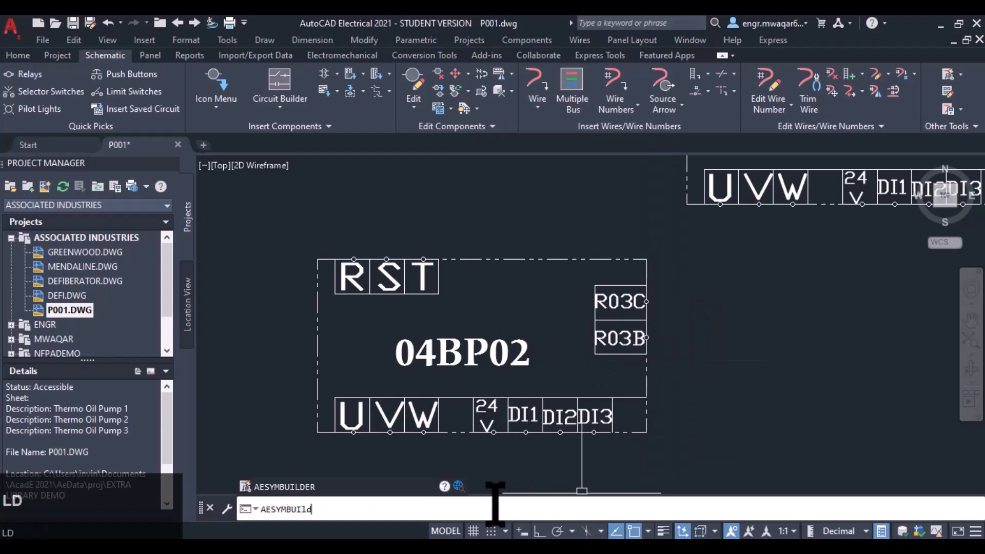
key("Return")
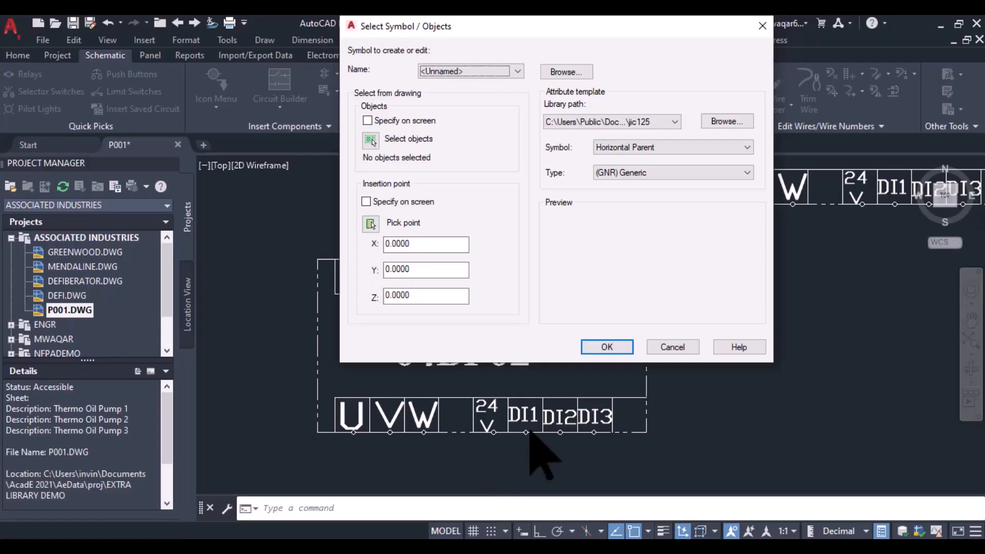
Select all objects of the lower 04BP02 drive drawing as the symbol's objects.
left_click_drag(497, 28, 589, 28)
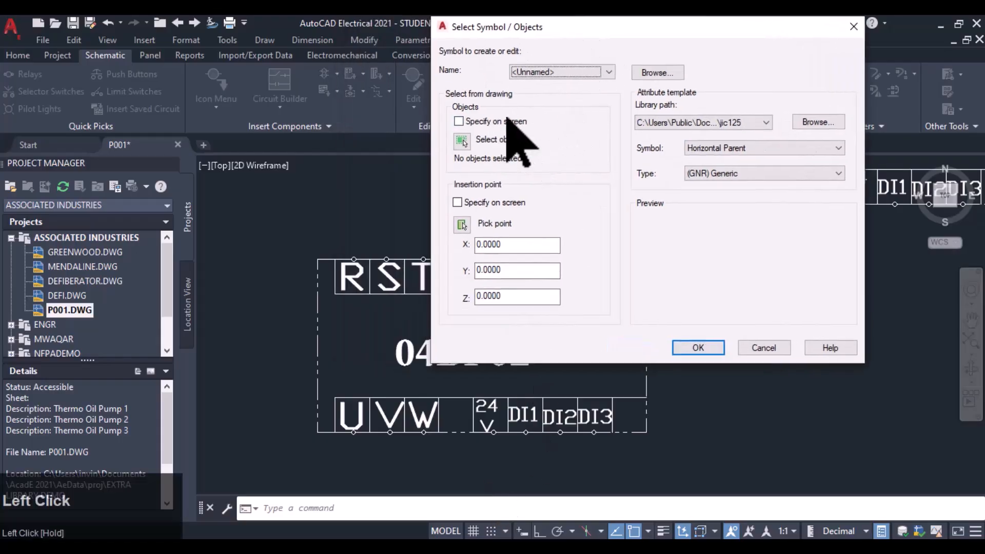
left_click(461, 141)
left_click(656, 239)
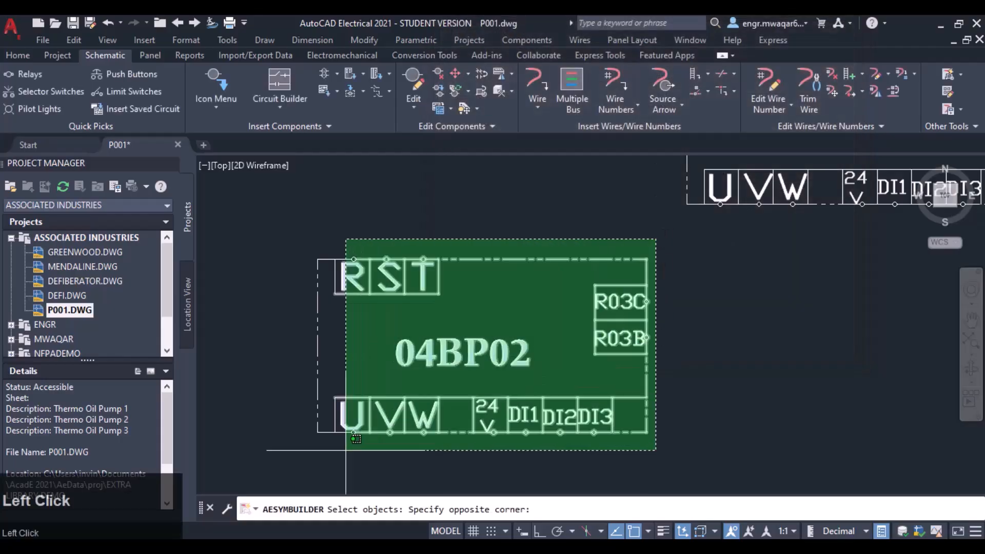
left_click(314, 452)
key("Return")
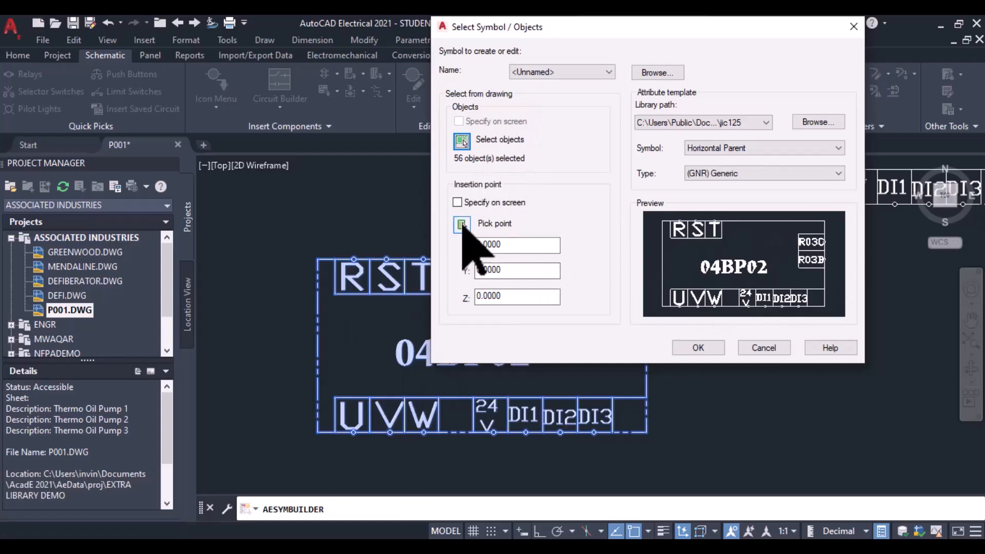
Set the symbol's insertion point at the lower-left corner of the drive outline.
left_click(462, 226)
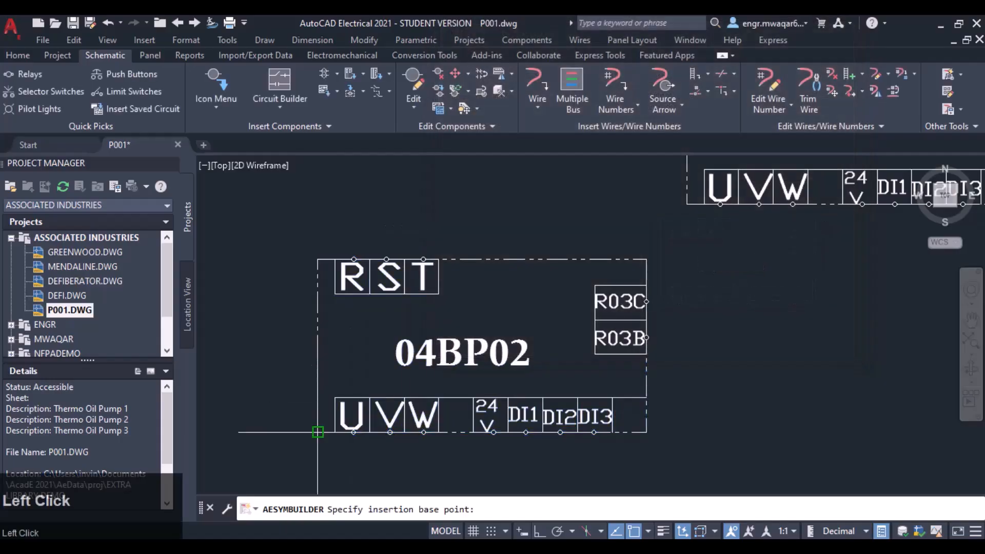
scroll(307, 426, "up", 2)
middle_click_drag(305, 431, 365, 322)
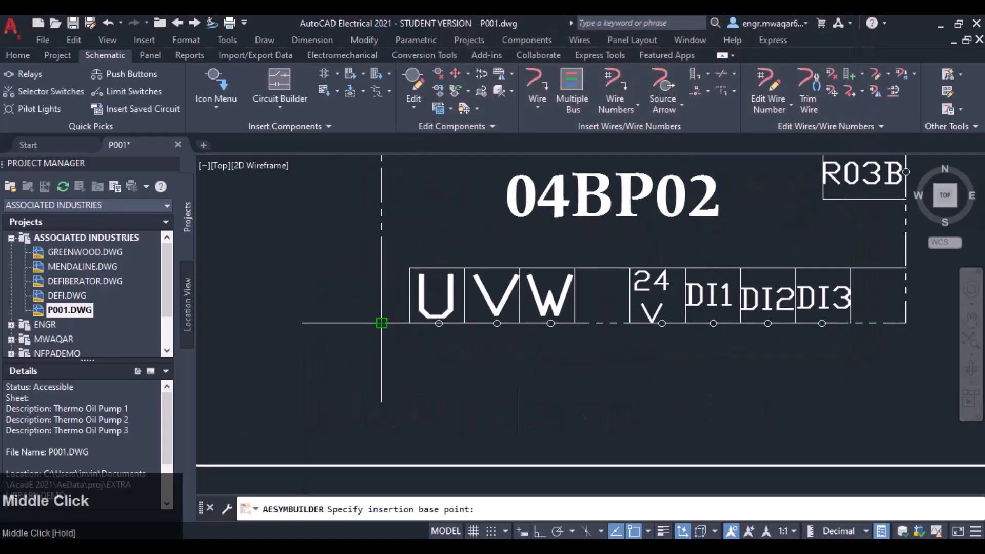
left_click(381, 323)
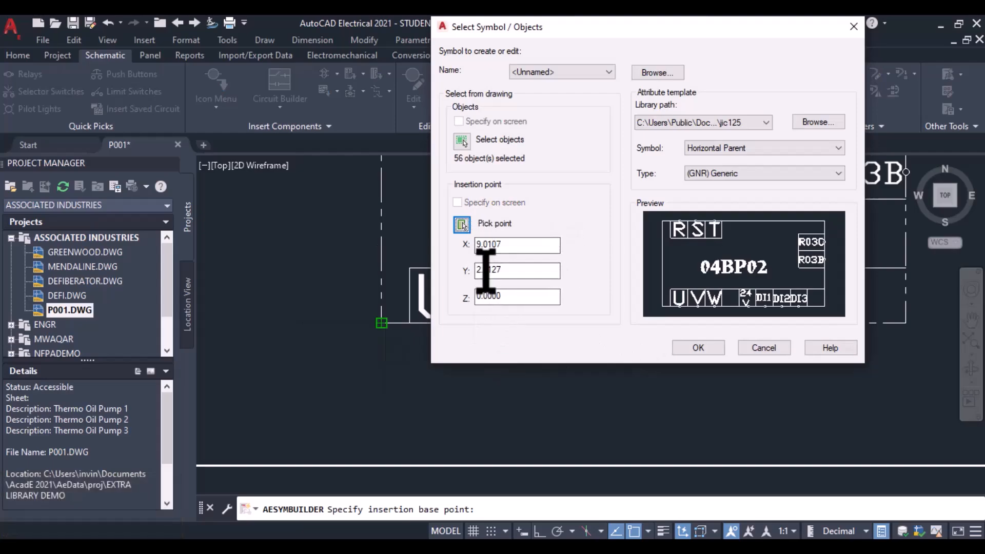
middle_click(575, 155)
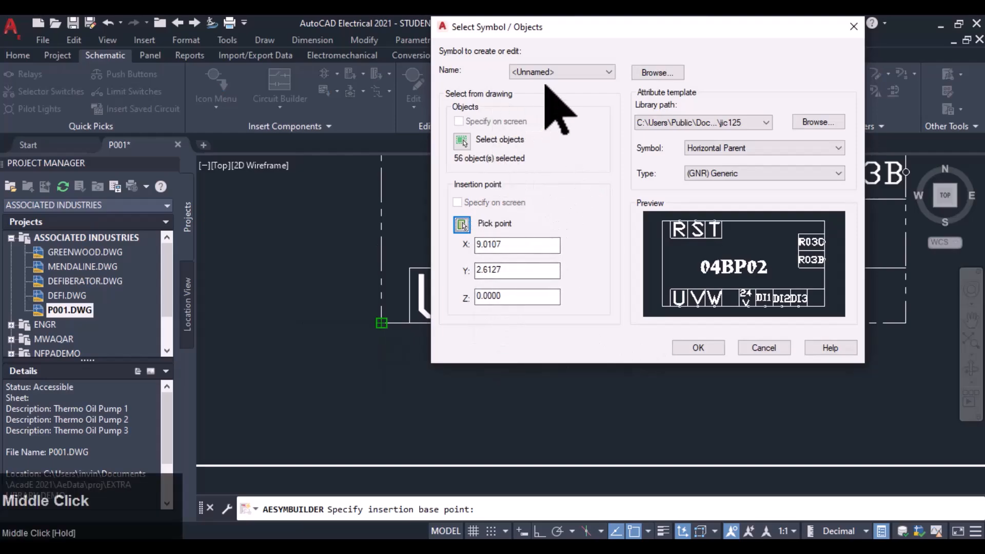
Look through the existing block names and keep the symbol's name as <Unnamed>.
left_click(590, 72)
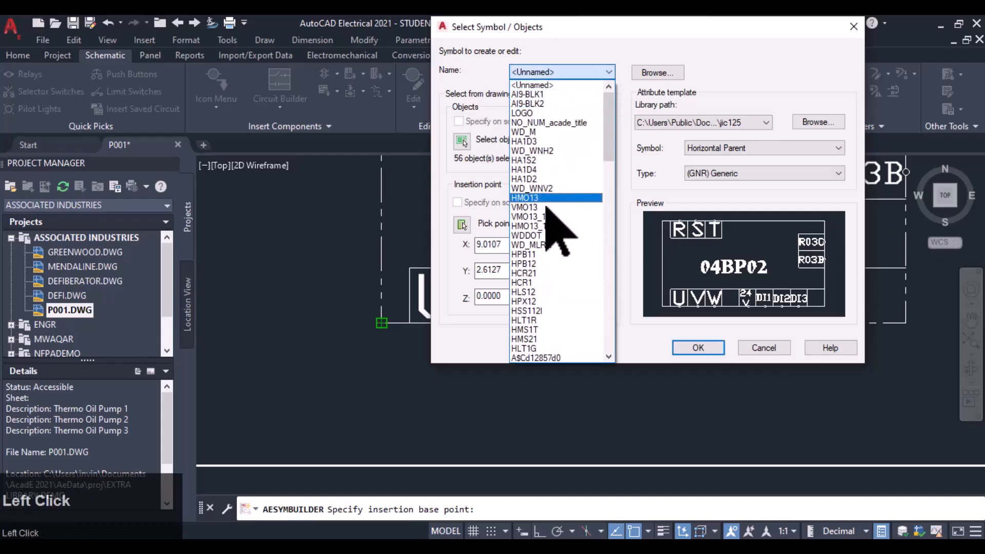
scroll(546, 257, "down", 20)
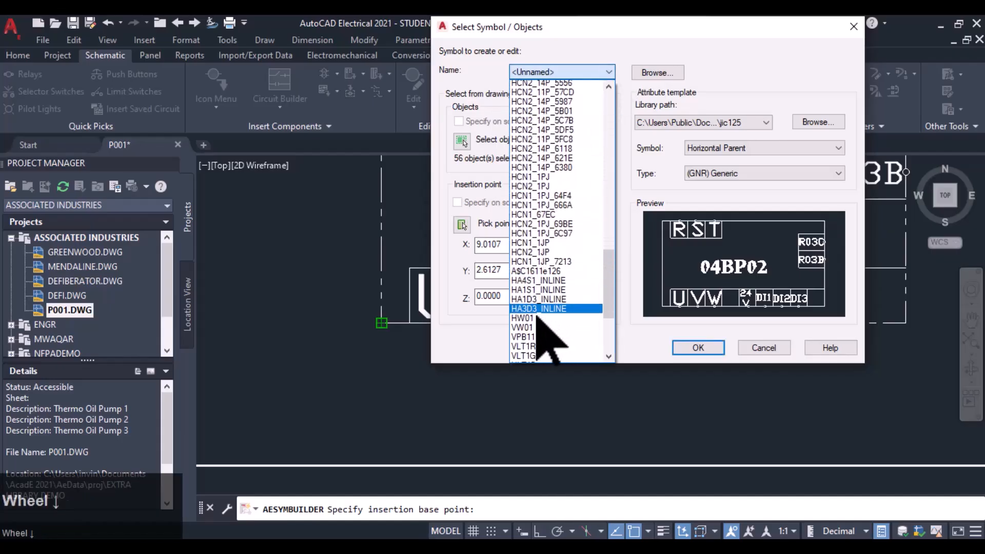
scroll(537, 317, "down", 6)
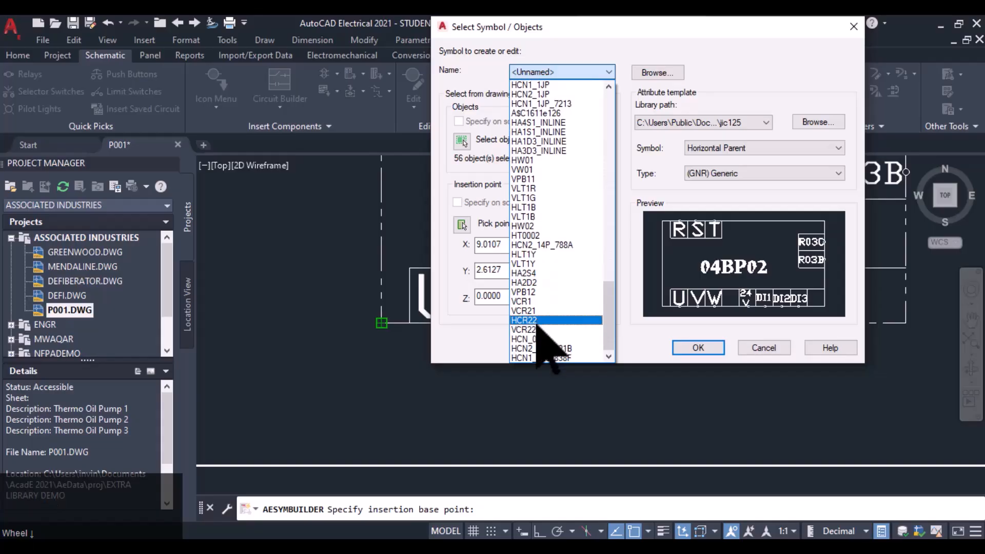
scroll(537, 326, "up", 20)
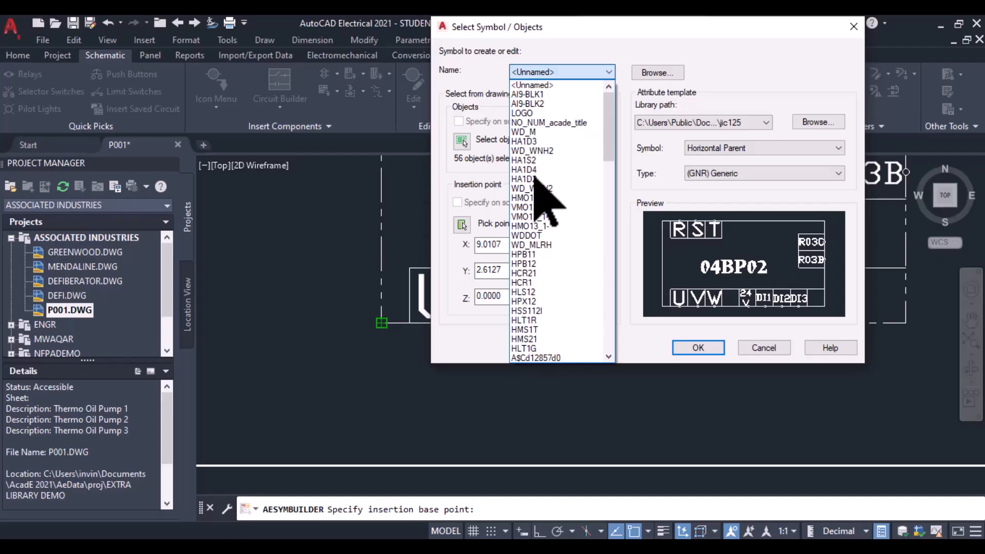
scroll(536, 191, "up", 2)
left_click(544, 85)
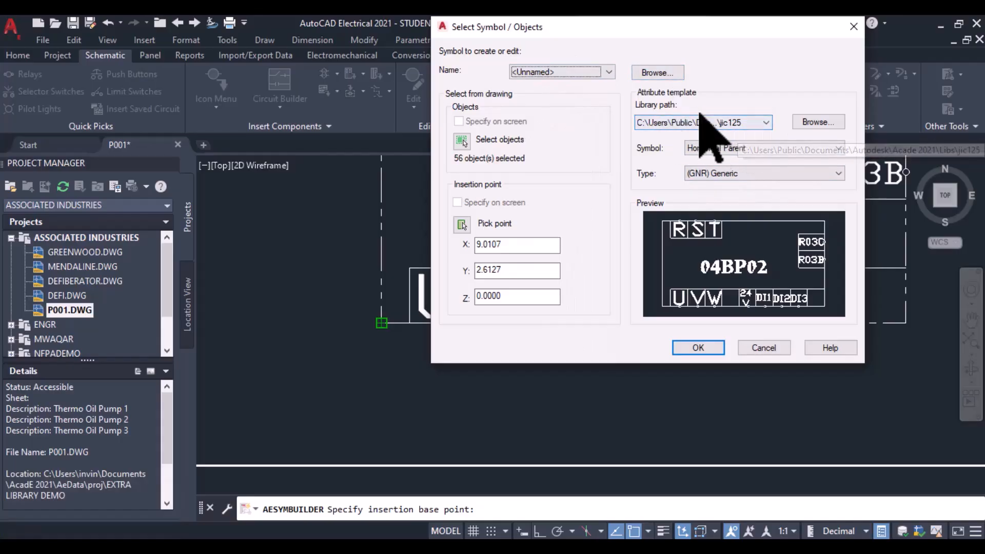
Set the attribute template's library path to the NFPA folder inside Libs.
left_click(766, 122)
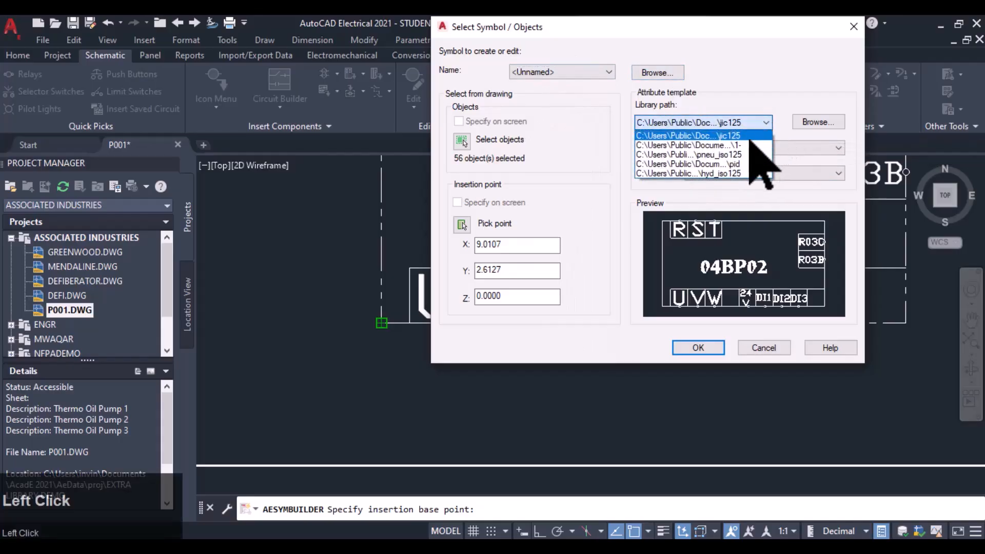
left_click(808, 129)
left_click(807, 128)
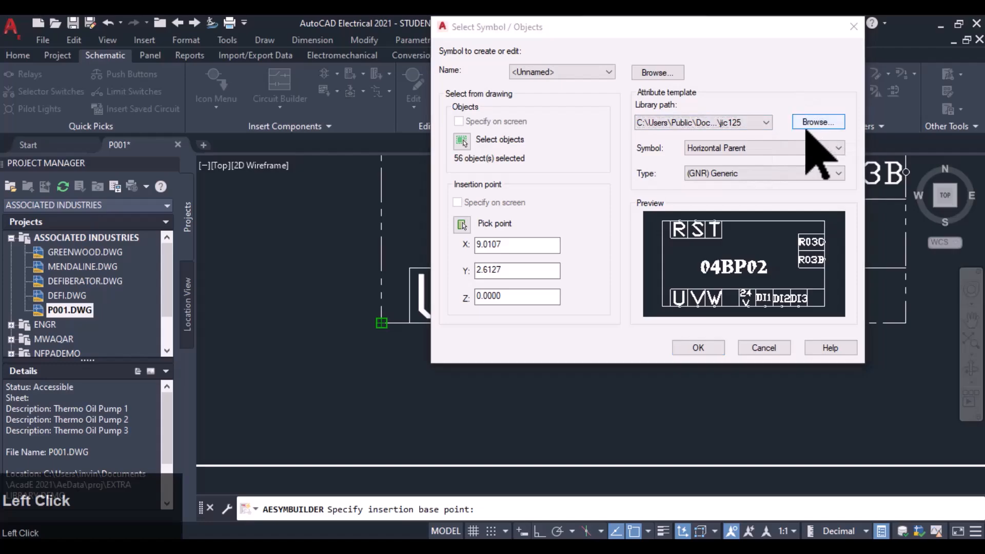
scroll(649, 221, "down", 6)
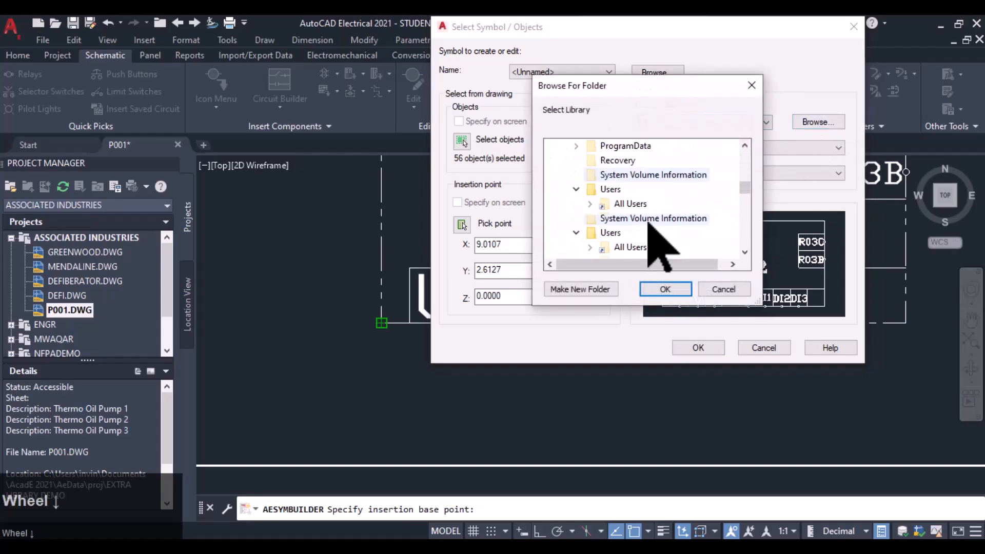
scroll(649, 220, "down", 10)
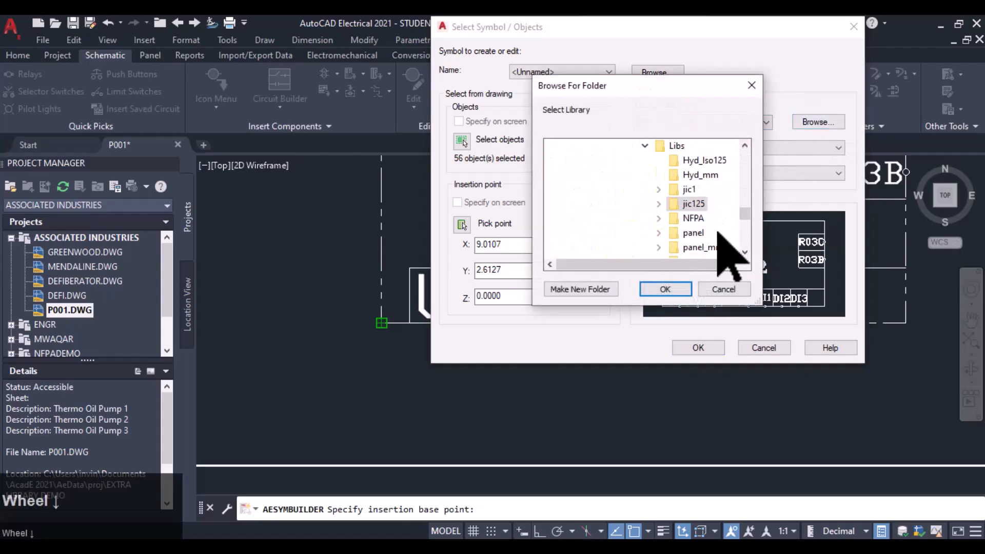
left_click(696, 218)
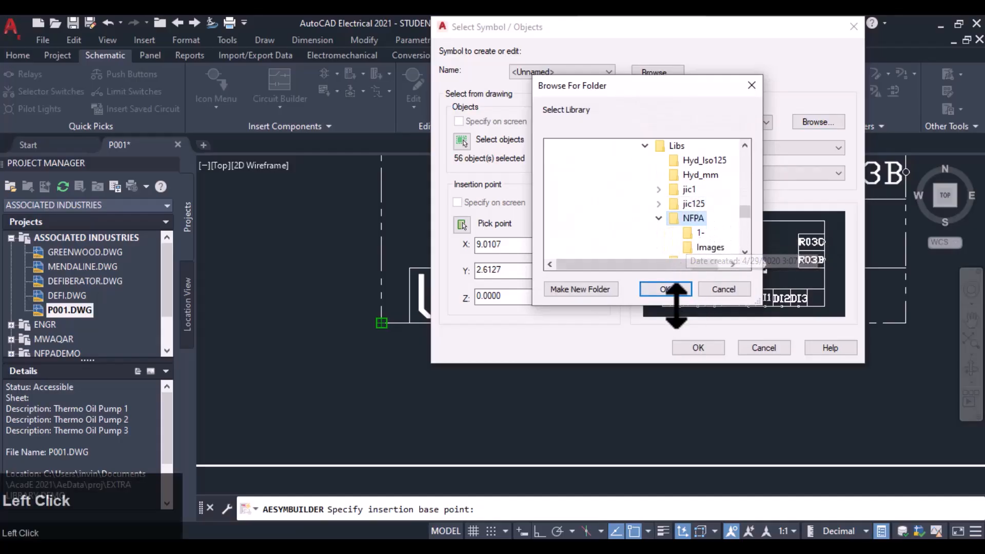
left_click(676, 289)
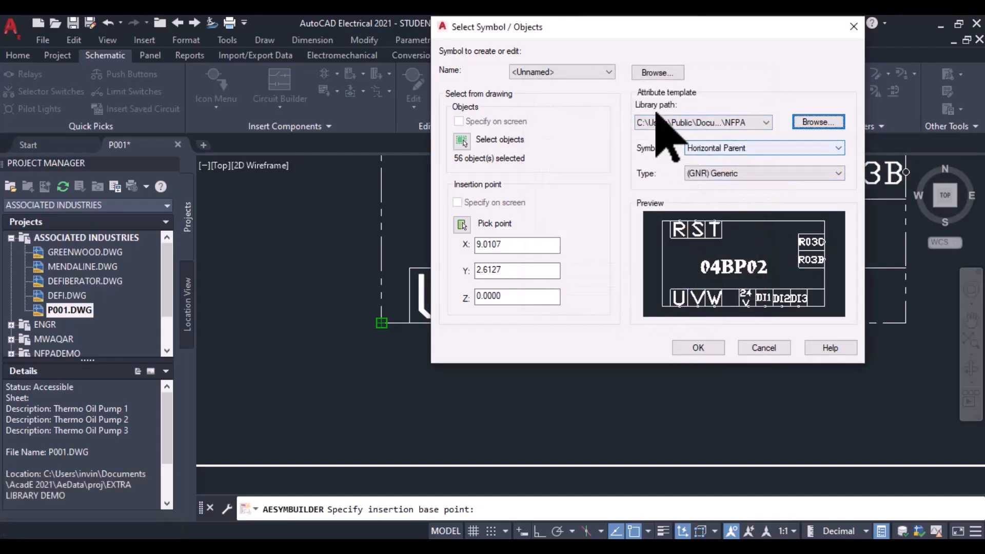
Set the attribute template to the Horizontal Parent symbol with type (GNR) Generic and open the symbol for editing.
left_click(838, 148)
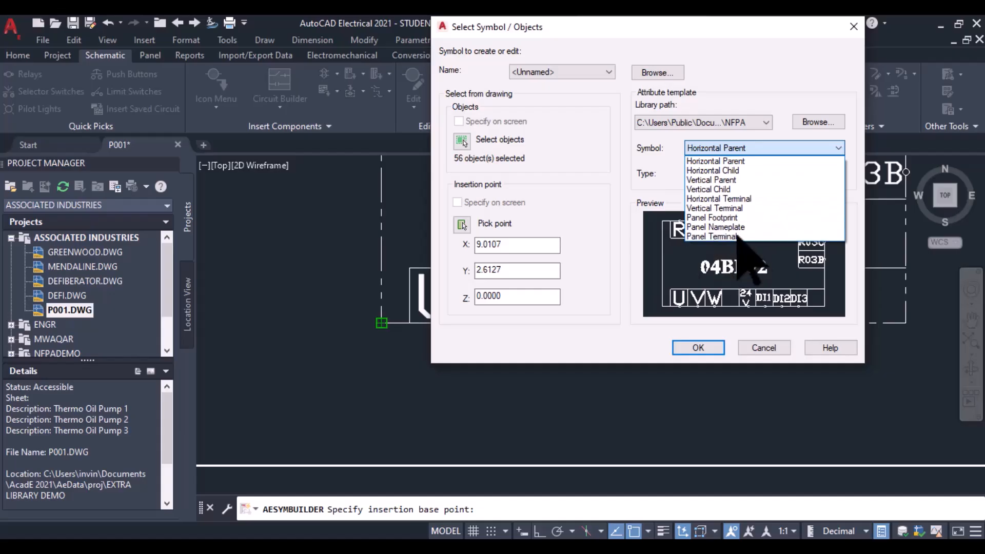
left_click(721, 161)
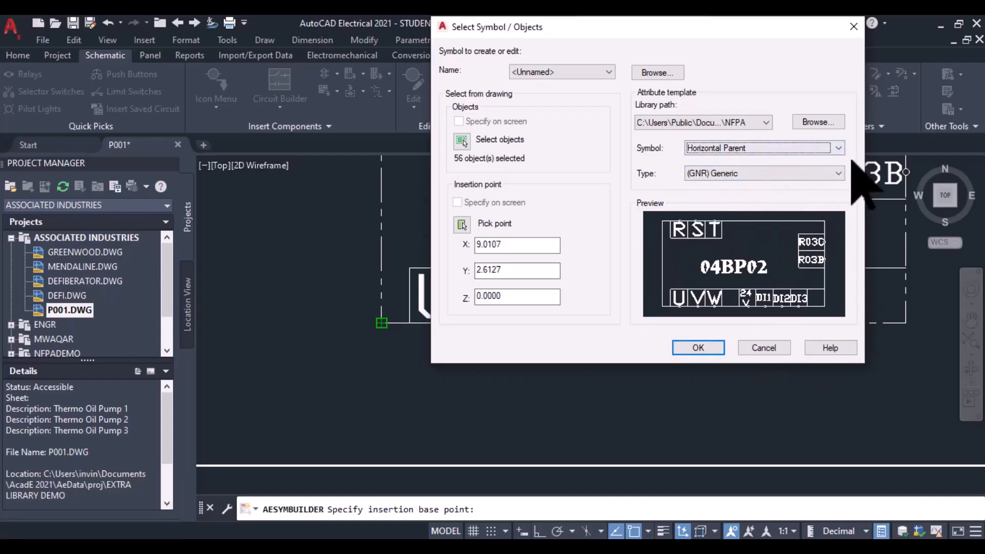
left_click(841, 172)
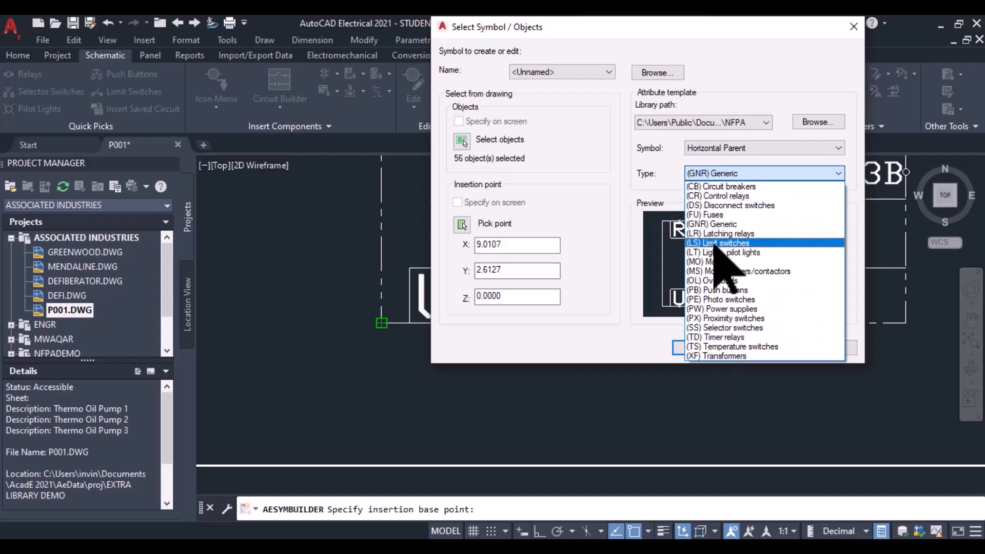
left_click(730, 227)
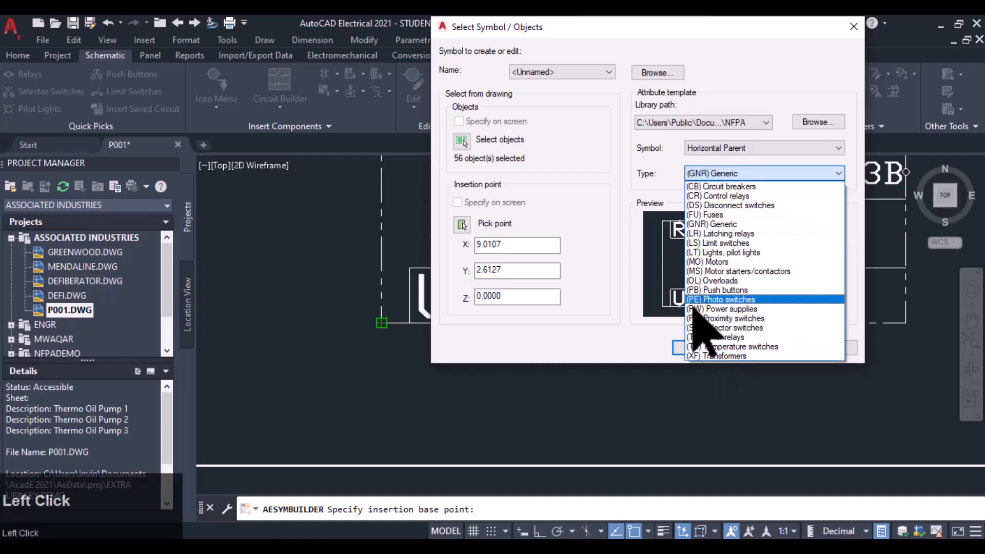
left_click(722, 226)
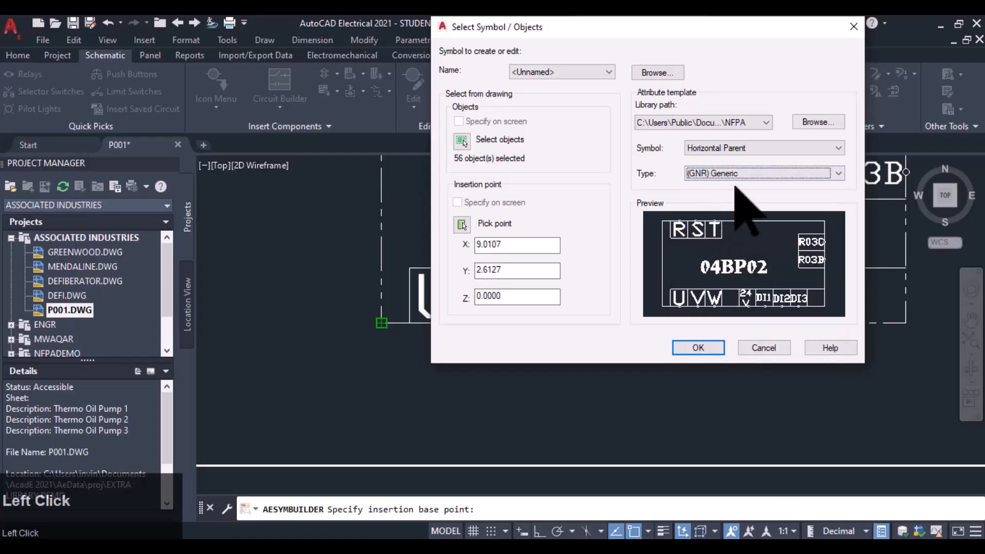
left_click(699, 348)
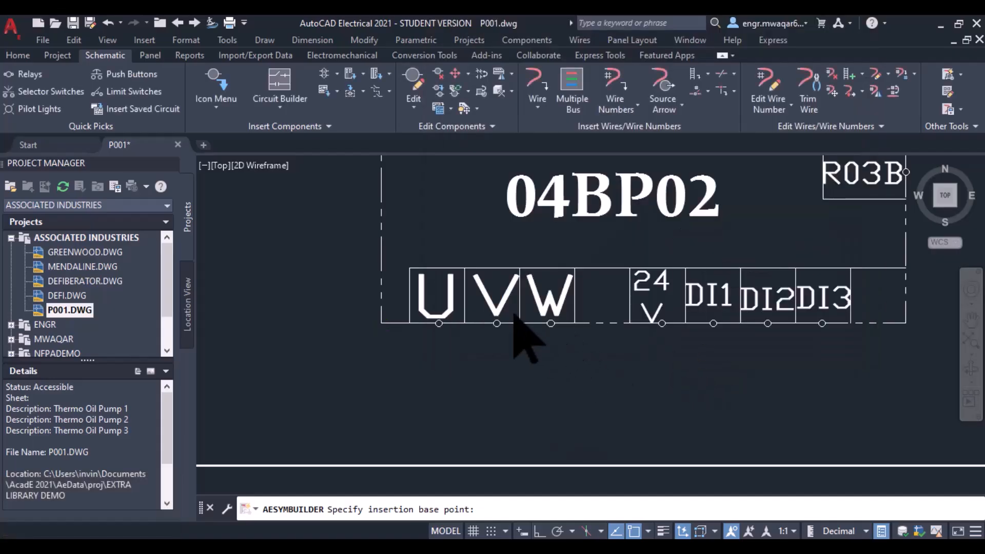
left_click(514, 316)
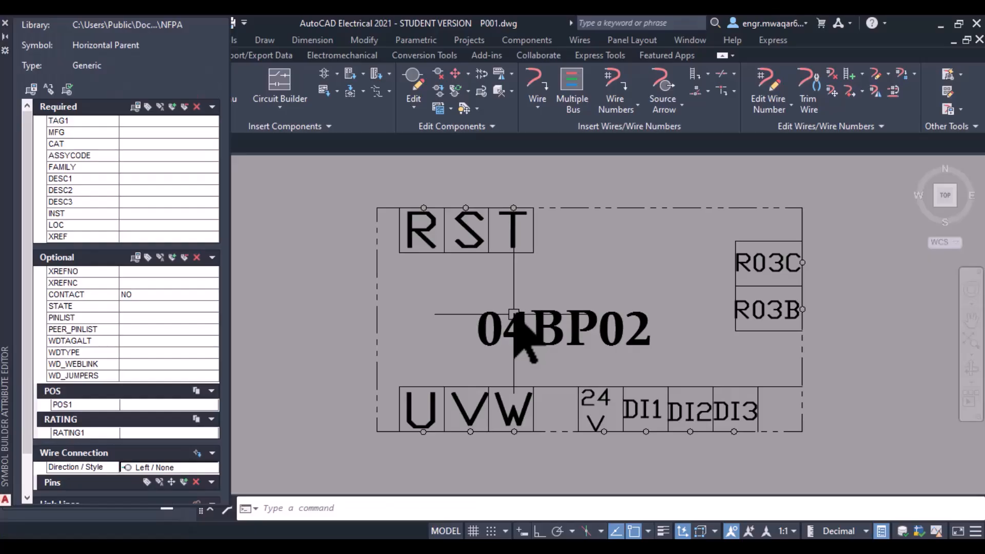
Close the Symbol Builder Attribute Editor and the Block Authoring Palettes to clear the drawing area.
left_click(752, 56)
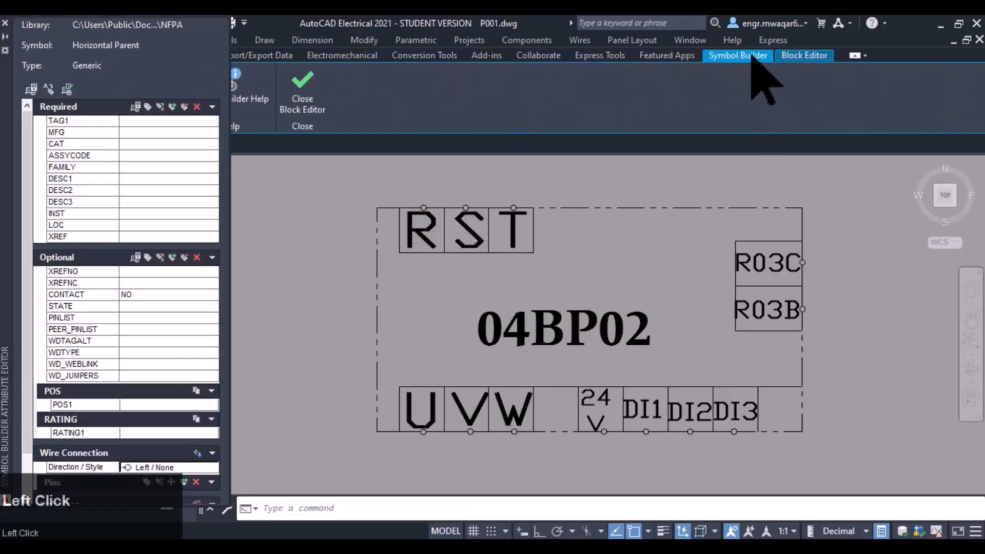
left_click(5, 23)
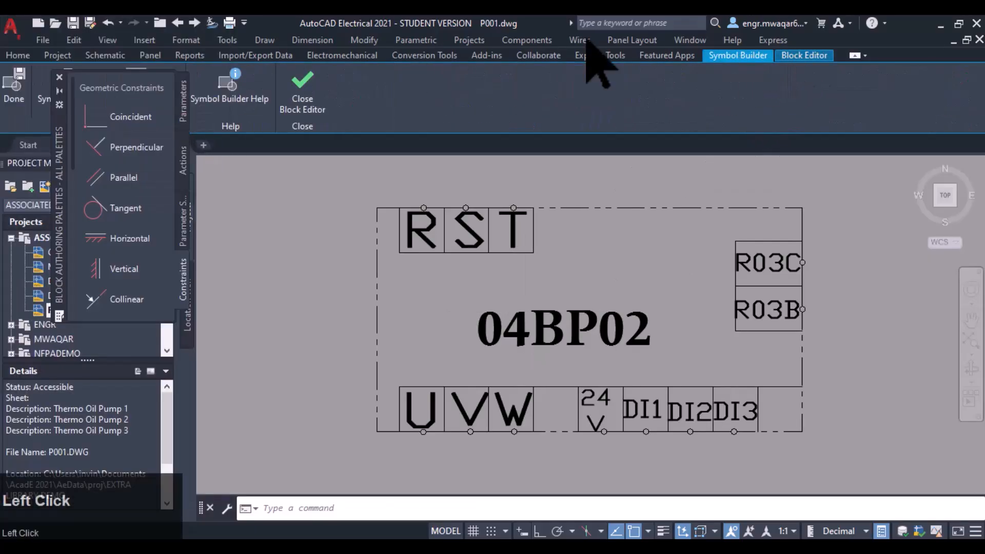
left_click(805, 55)
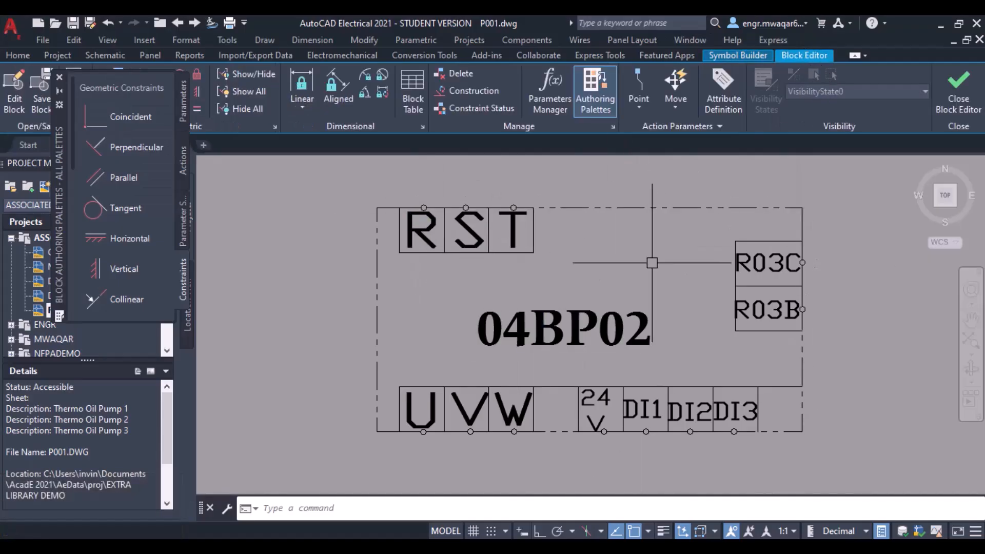
left_click(60, 77)
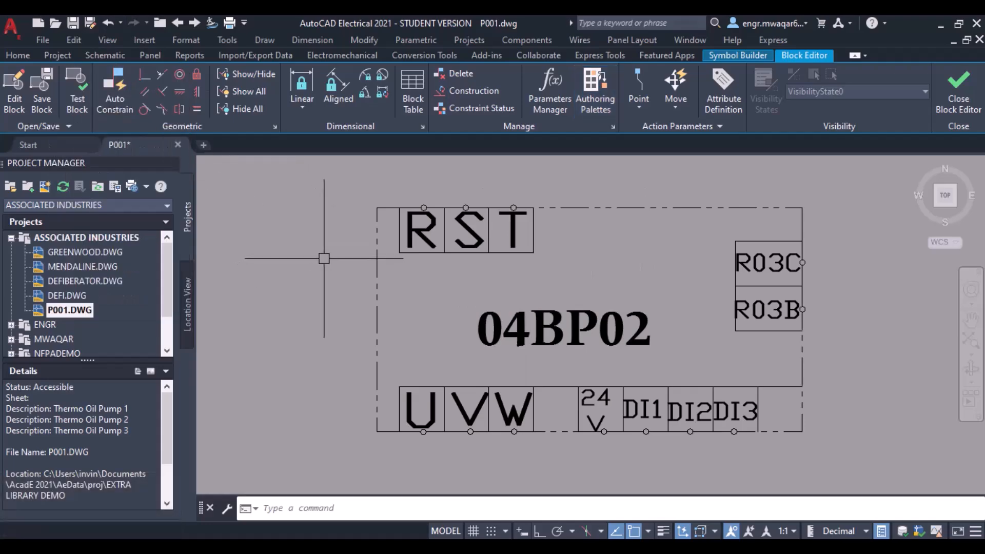
left_click(674, 108)
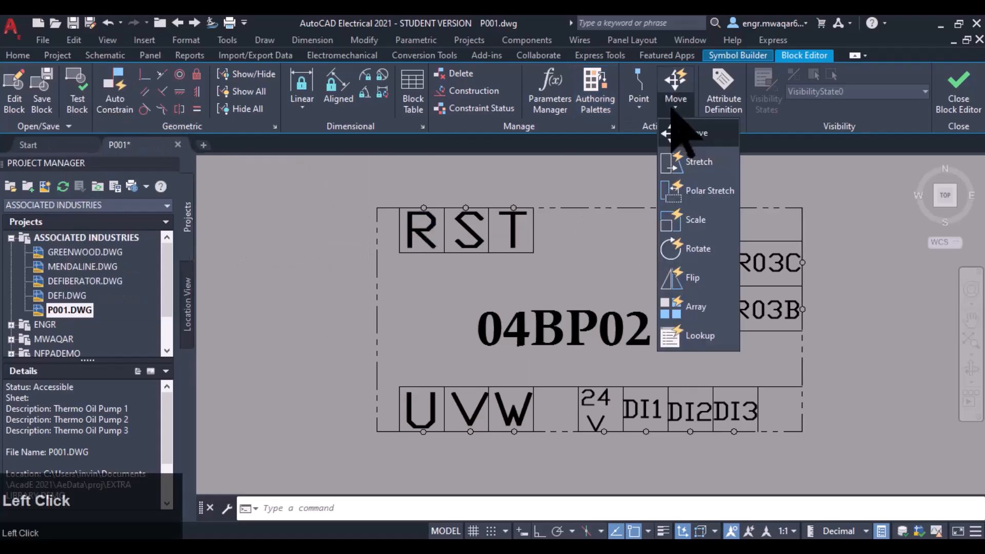
left_click(671, 108)
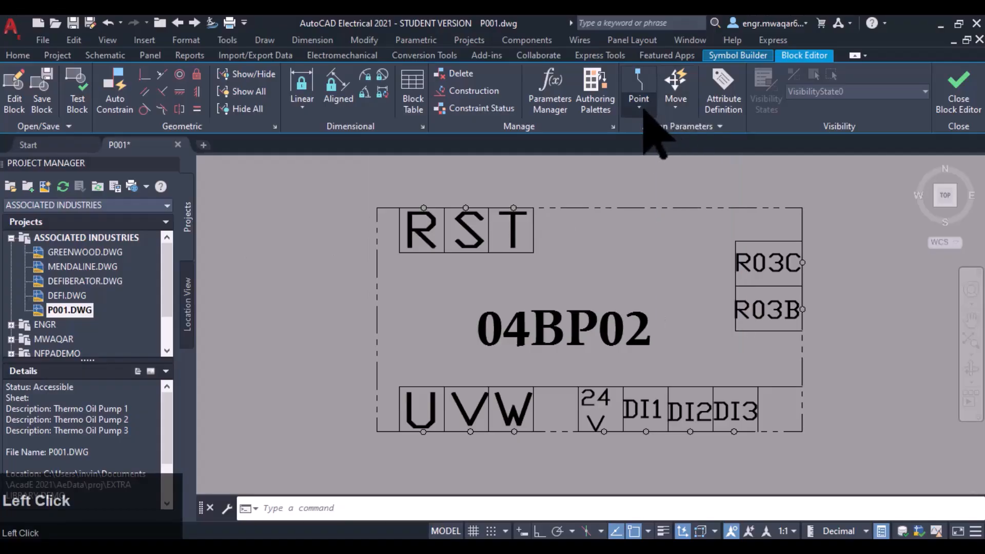
left_click(641, 107)
left_click(640, 108)
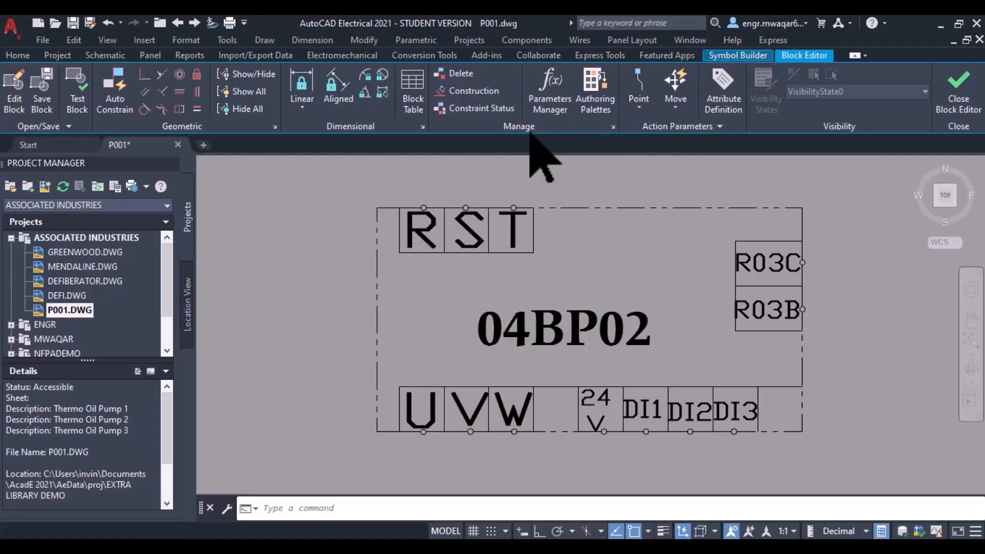
Return to the Symbol Builder tools and show the Symbol Builder Attribute Editor palette again.
left_click(741, 56)
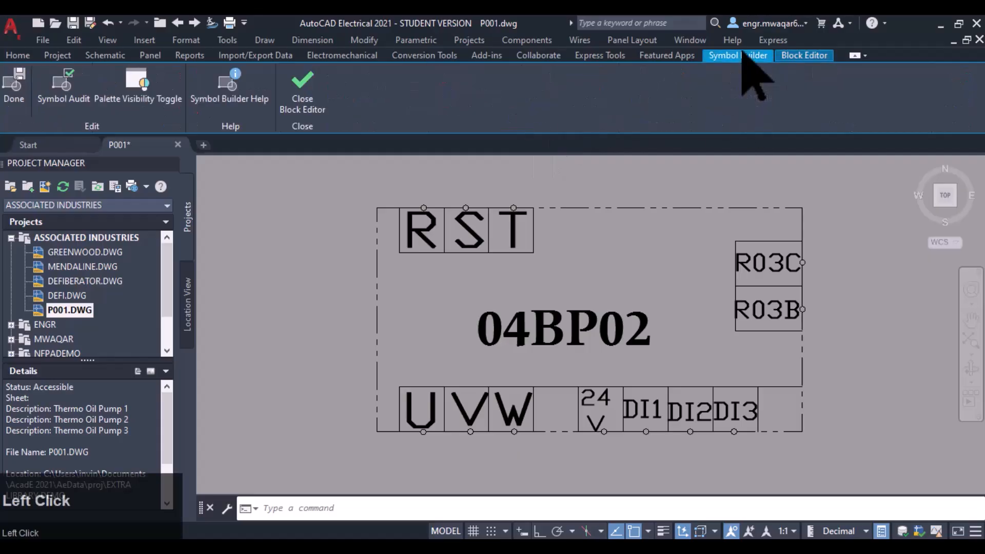
left_click(806, 55)
left_click(719, 56)
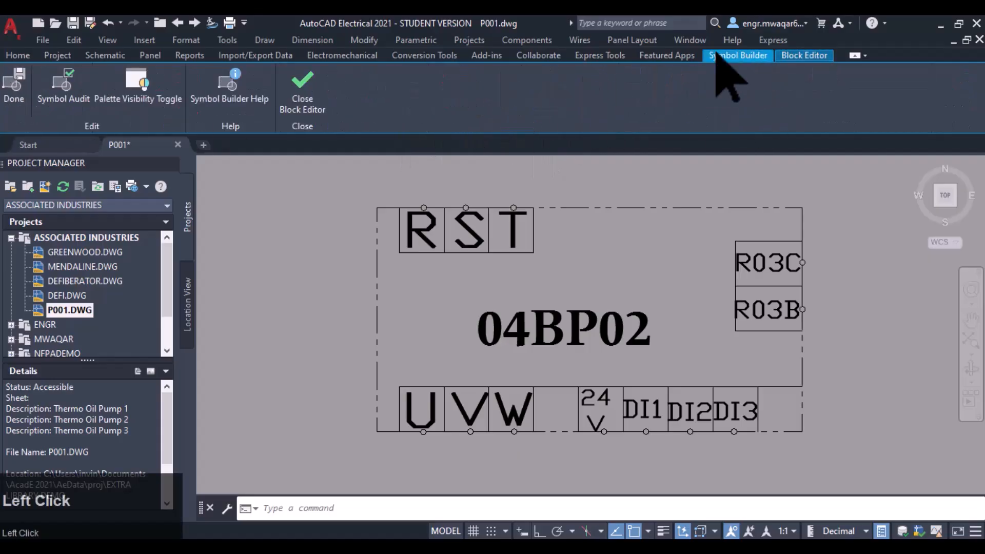
left_click(140, 88)
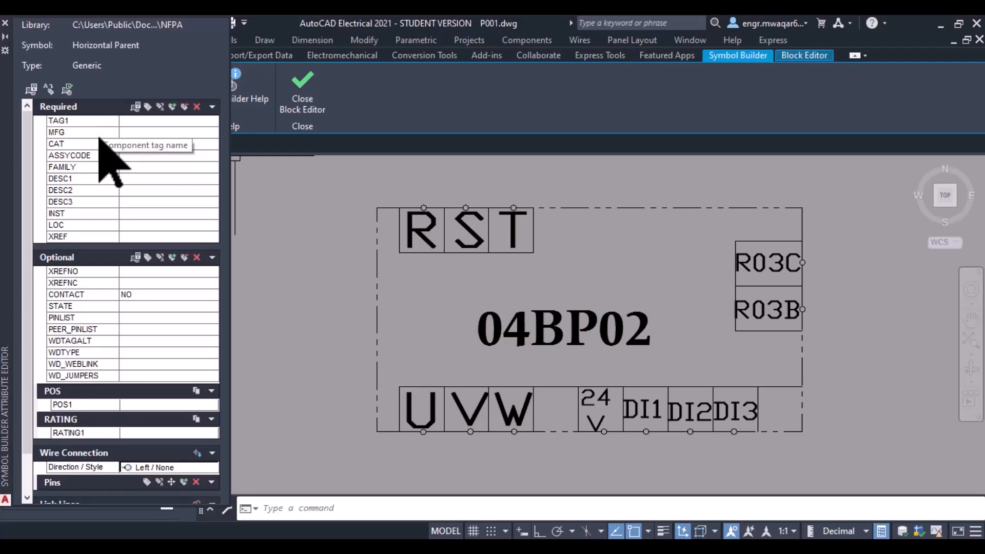
Set the required TAG1 attribute's value to TCN, keeping Center justification and a text height of 0.1250.
left_click(119, 168)
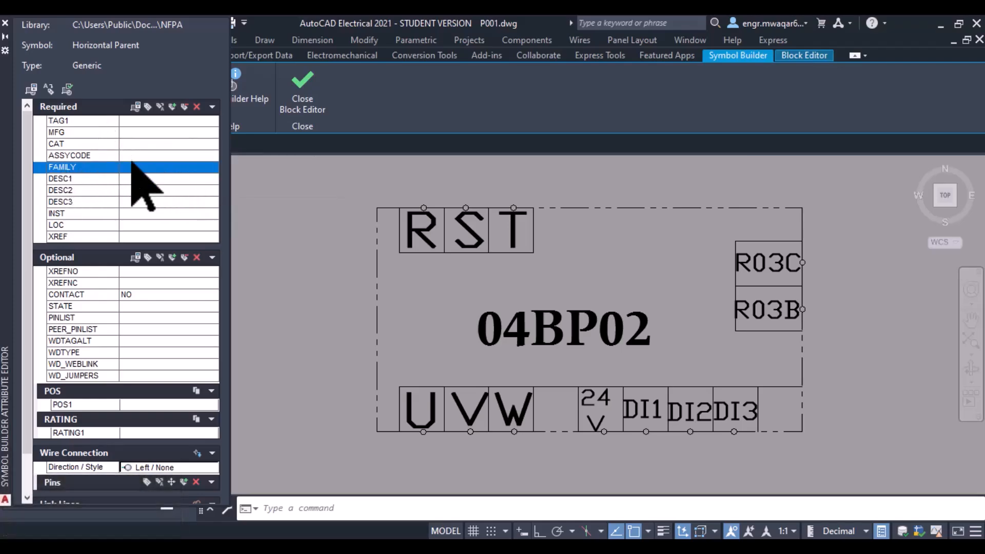
double_click(147, 121)
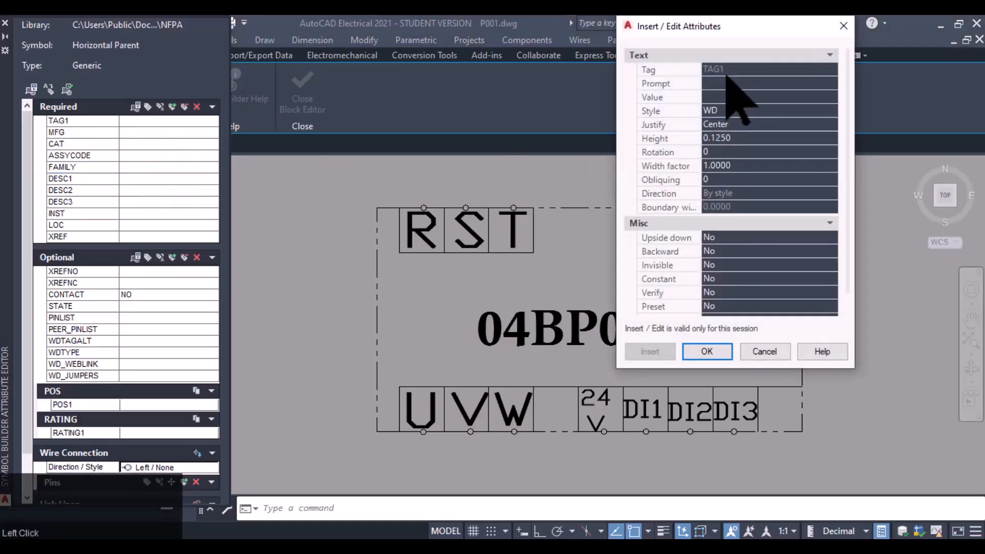
left_click(717, 97)
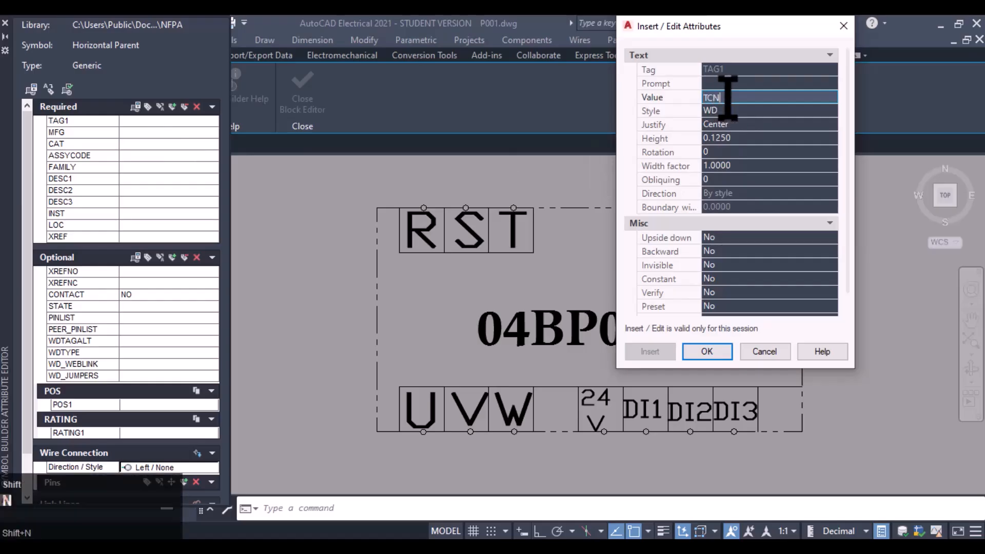
left_click(737, 126)
left_click(831, 125)
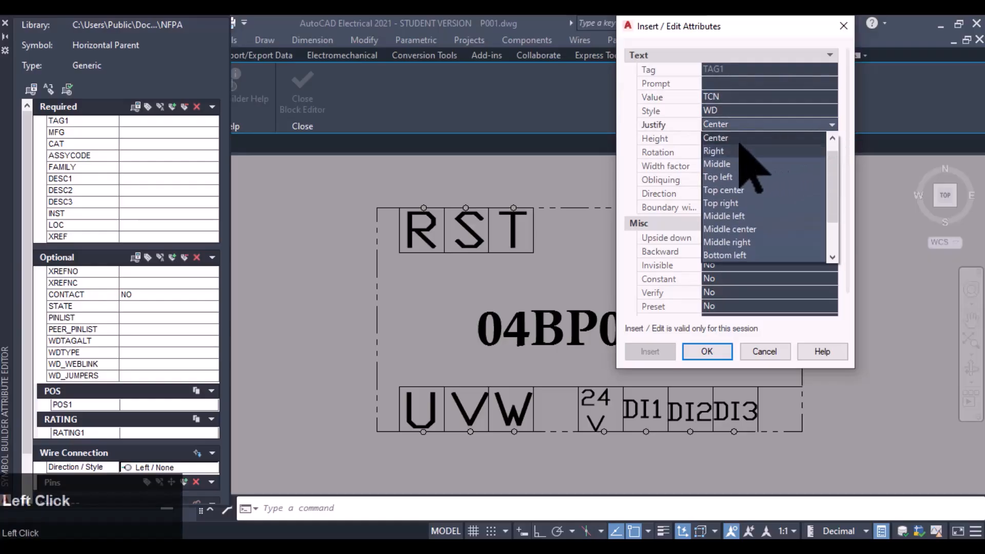
left_click(719, 137)
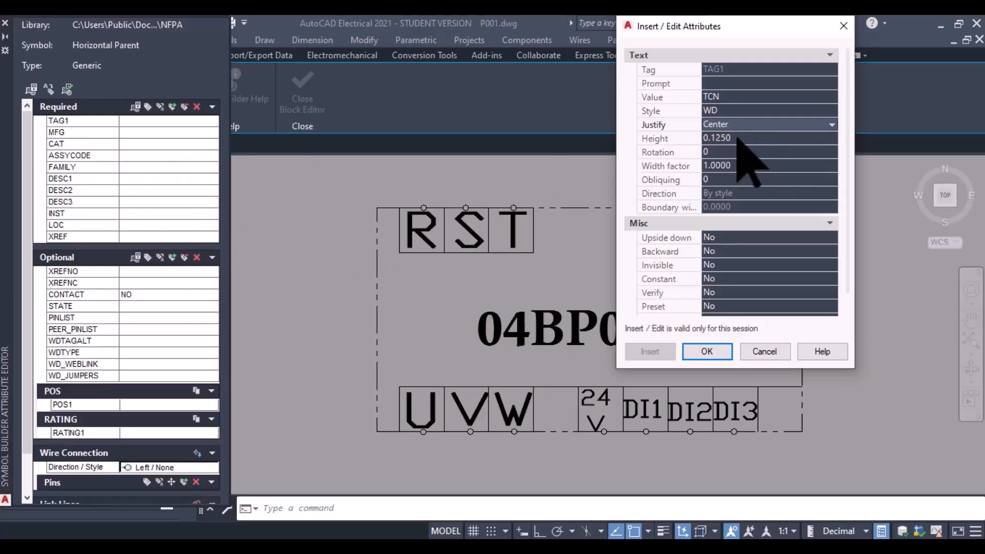
left_click_drag(738, 137, 664, 137)
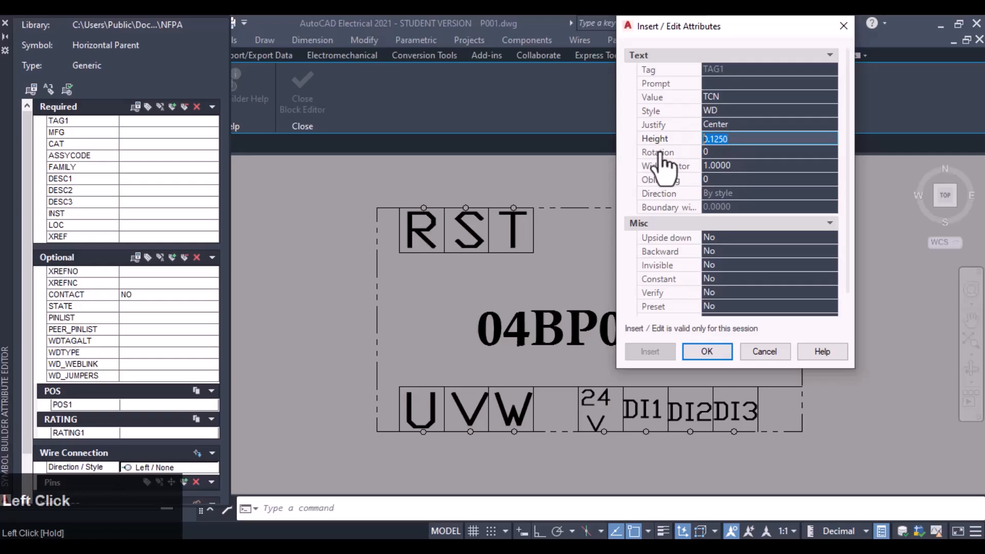
left_click_drag(672, 174, 675, 176)
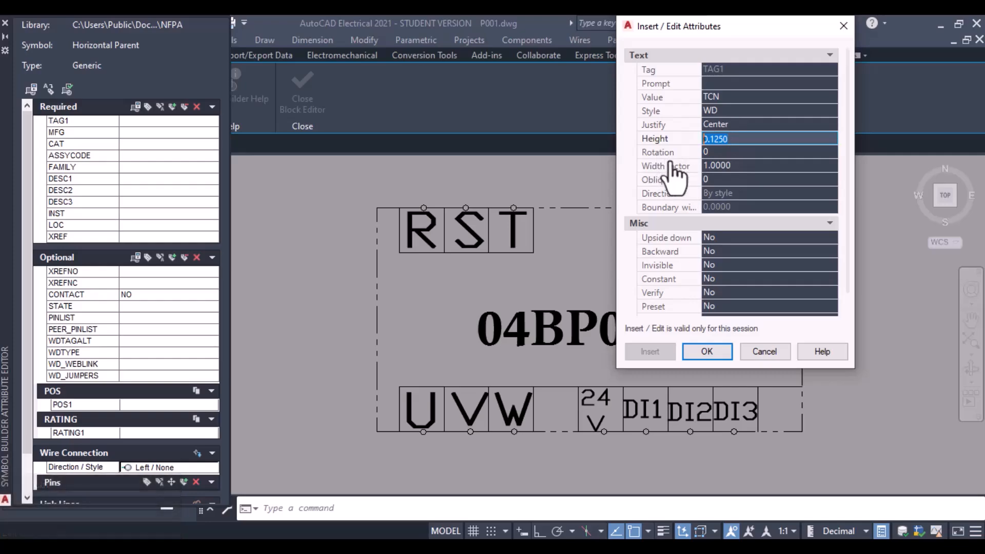
left_click(731, 140)
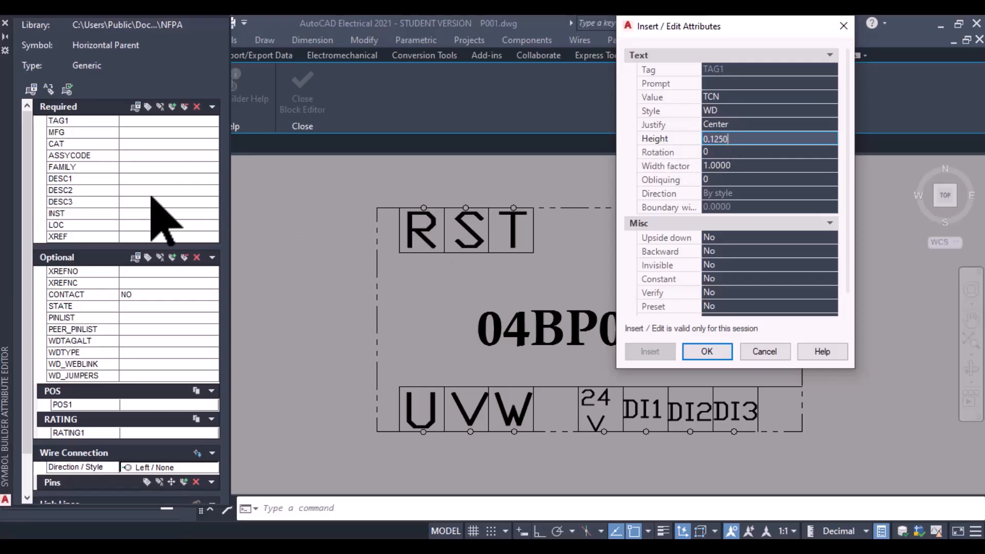
left_click(737, 137)
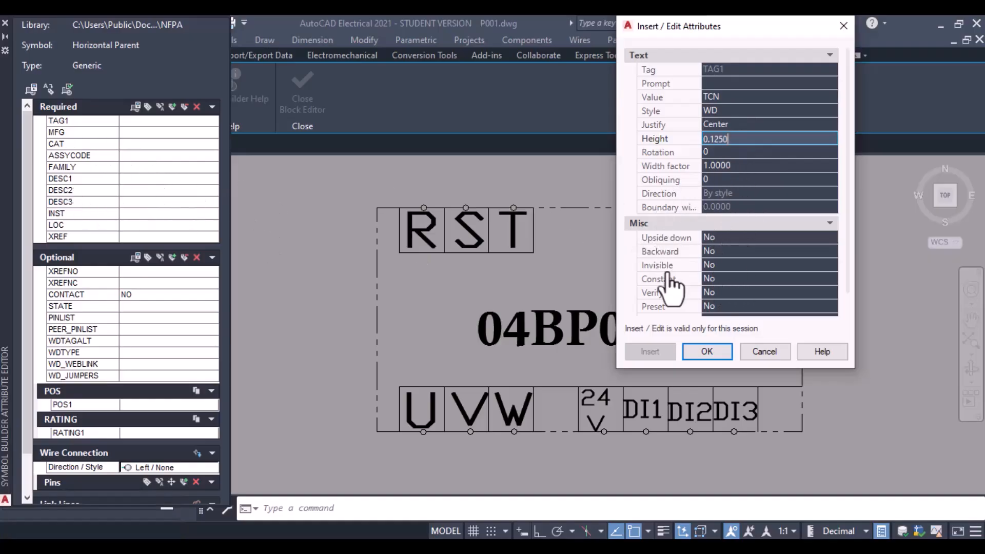
left_click(706, 351)
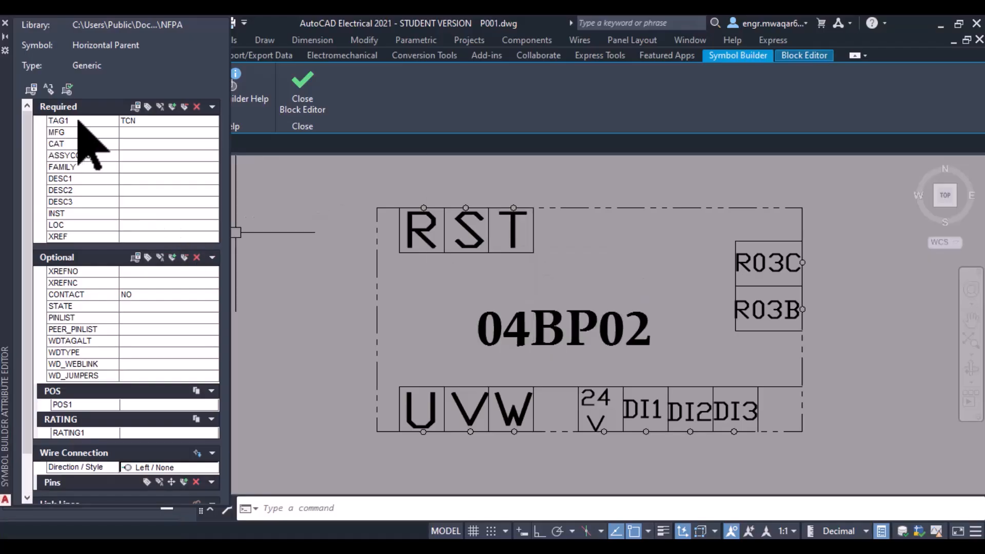
Review the text and miscellaneous properties of the TAG1 attribute without changing them.
left_click(147, 121)
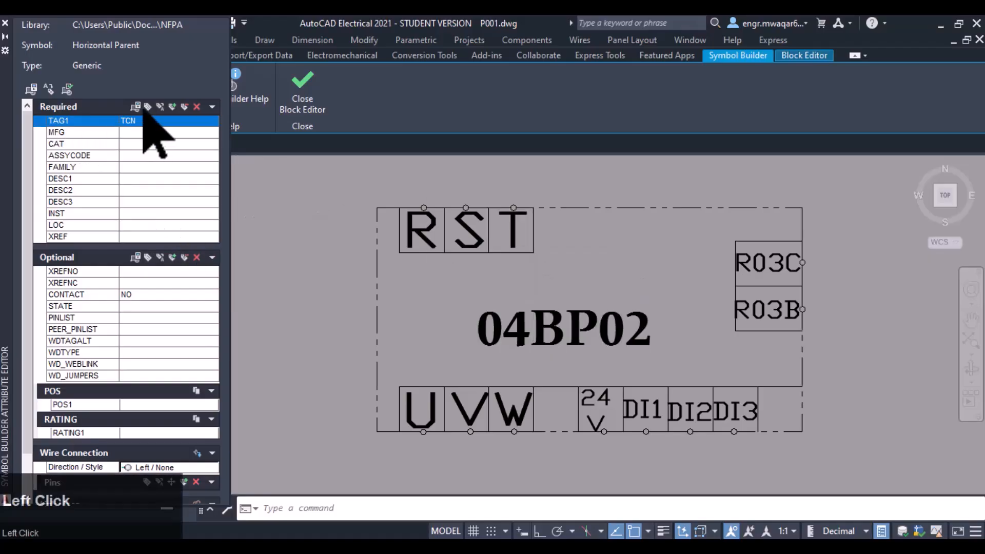
left_click(210, 107)
left_click(210, 107)
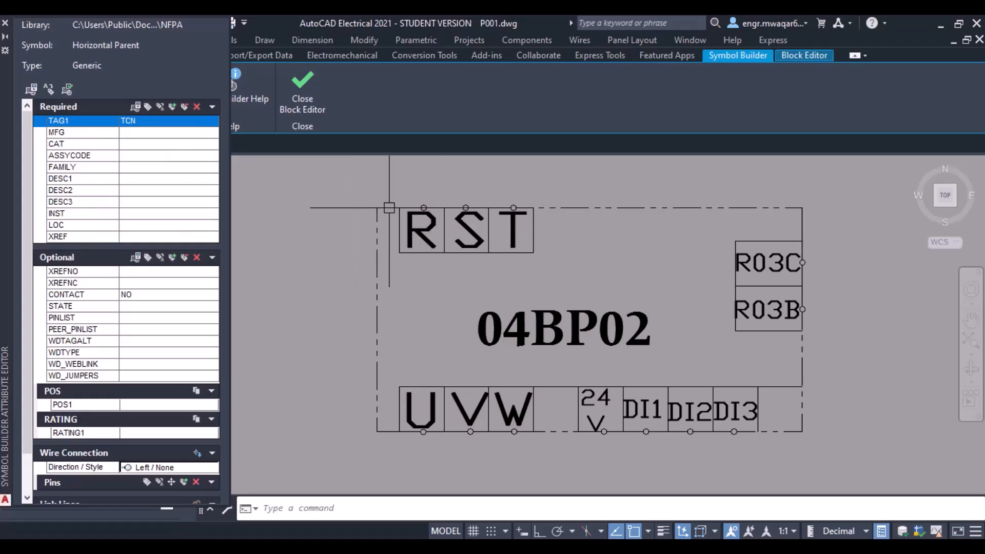
left_click(148, 107)
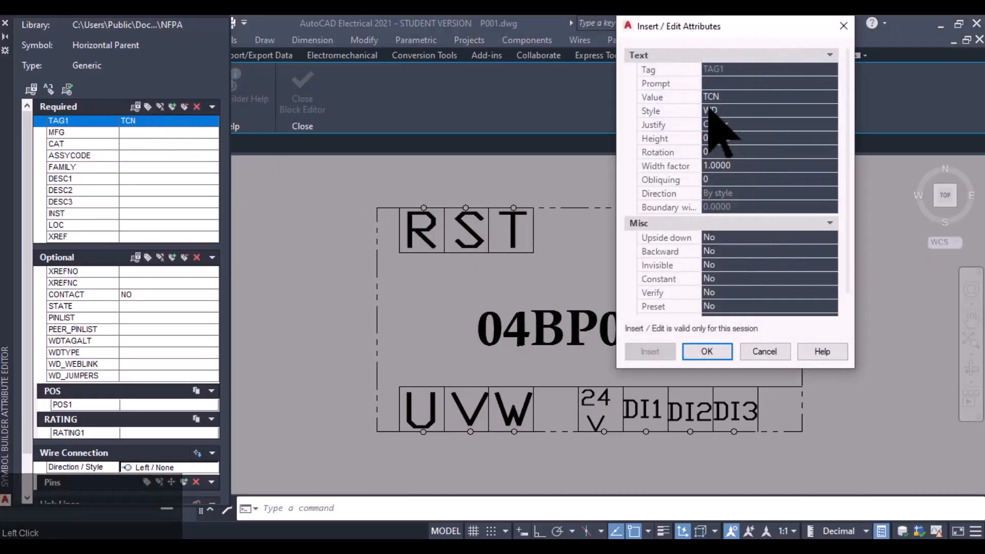
left_click(705, 351)
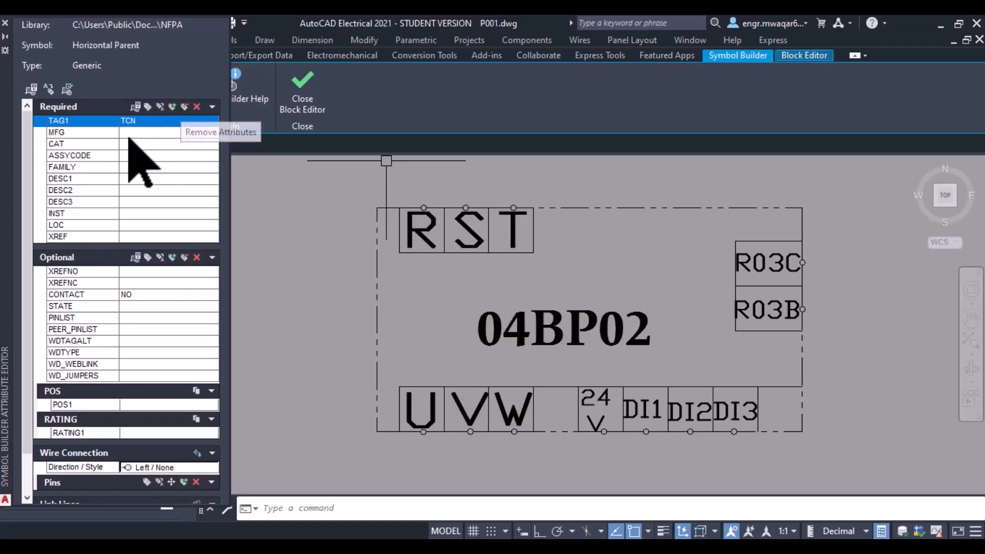
Insert the TAG1 attribute just above the upper-left corner of the drive outline.
left_click_drag(134, 121, 137, 127)
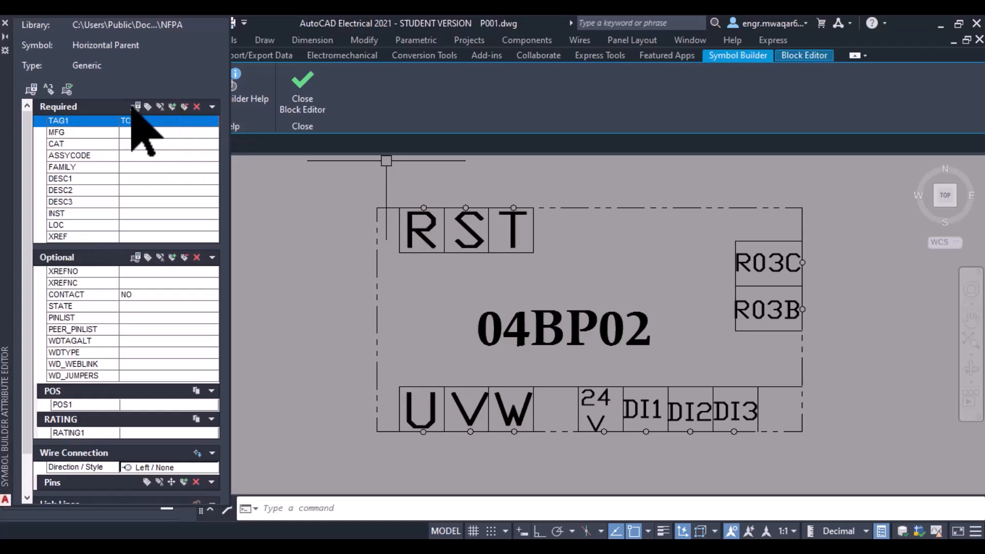
left_click(132, 106)
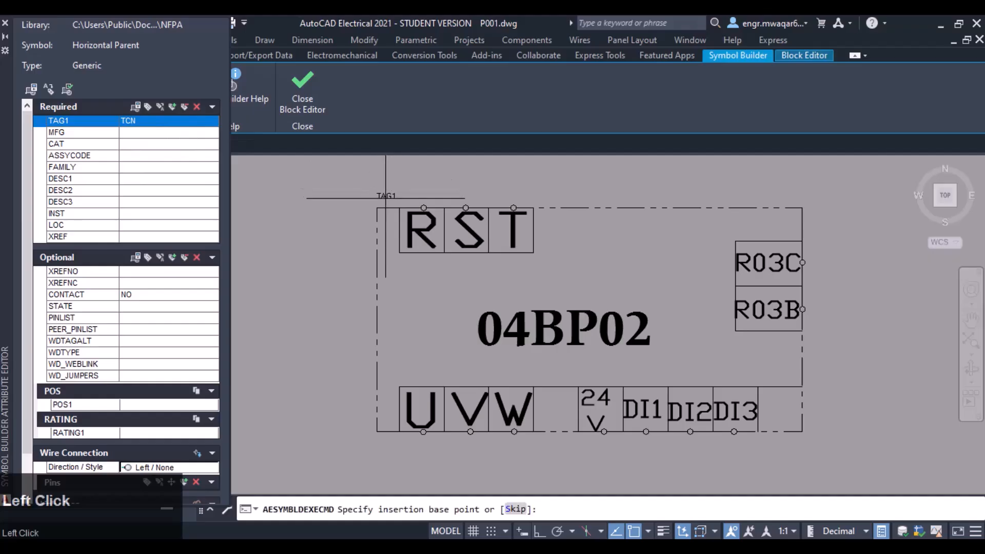
scroll(386, 197, "up", 2)
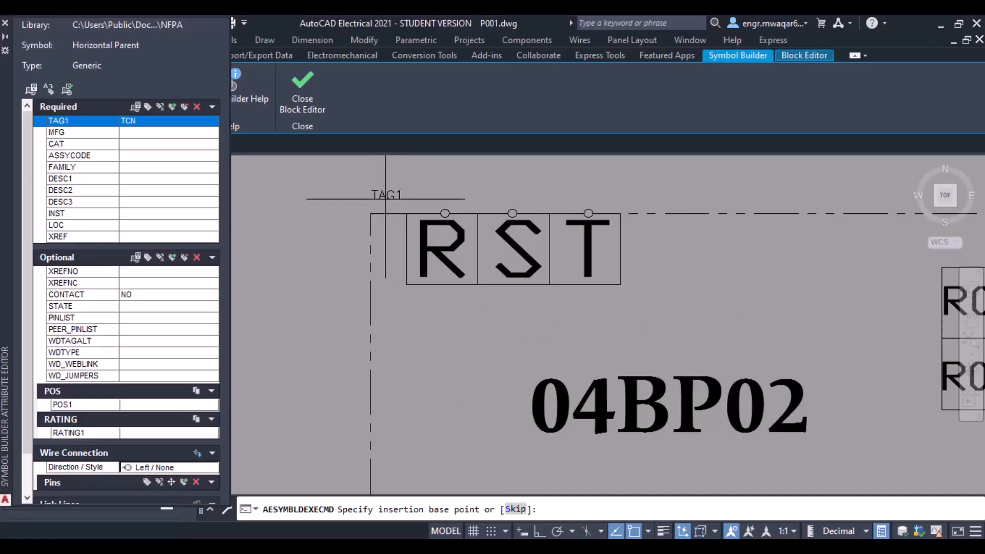
left_click(384, 201)
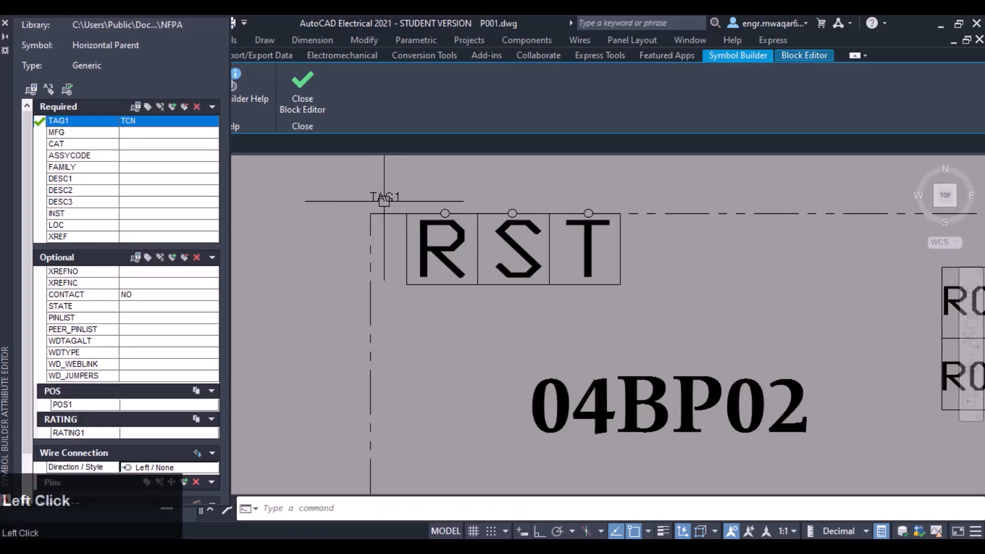
Set the text height of the required MFG attribute to 0.1250.
scroll(476, 213, "down", 4)
middle_click_drag(485, 185, 483, 173)
scroll(410, 171, "up", 2)
scroll(409, 171, "up", 2)
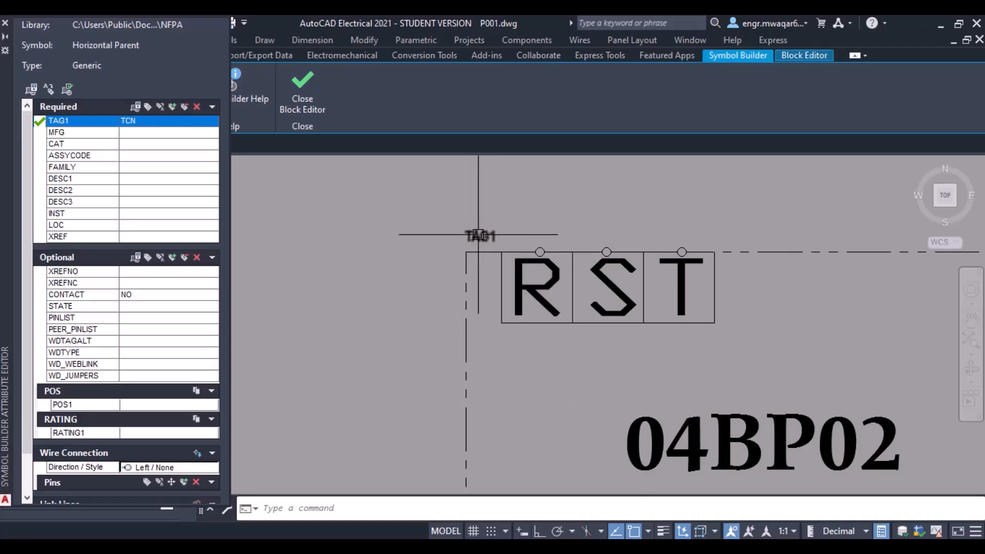
left_click(60, 132)
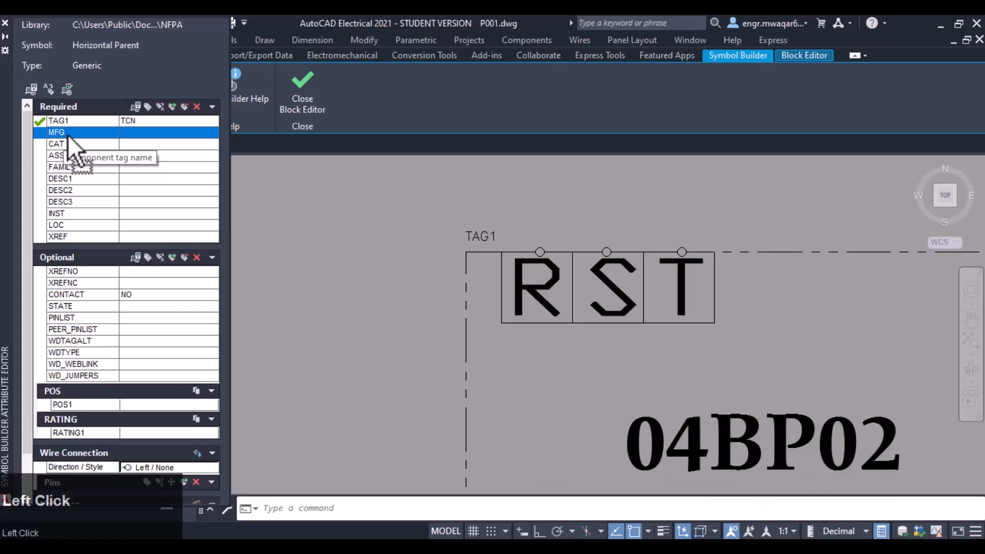
left_click(67, 146)
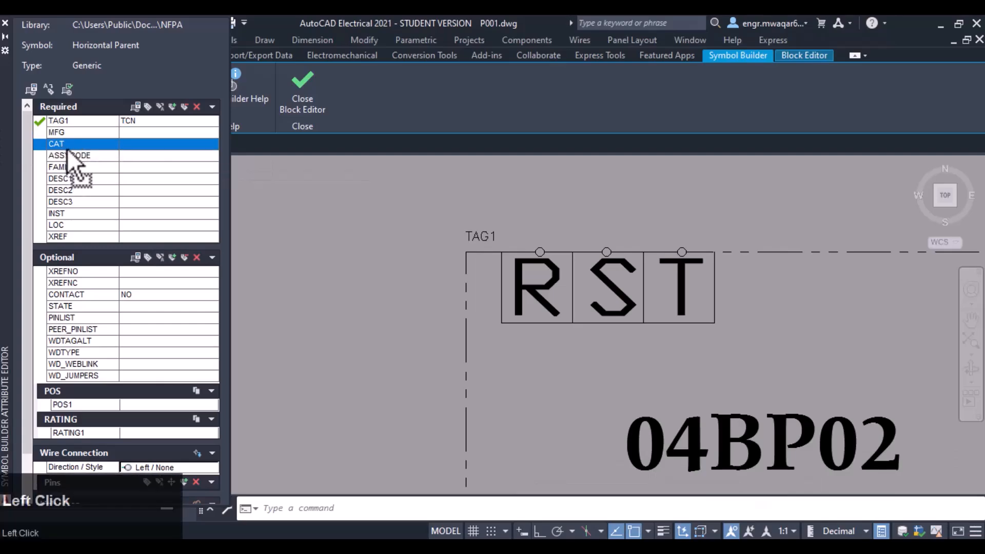
left_click(85, 132)
left_click(146, 107)
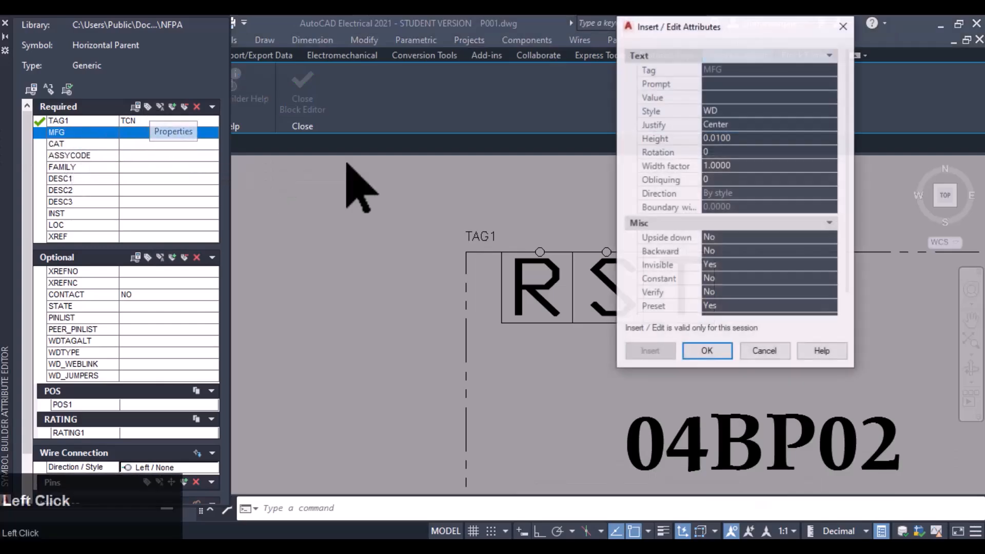
left_click(738, 138)
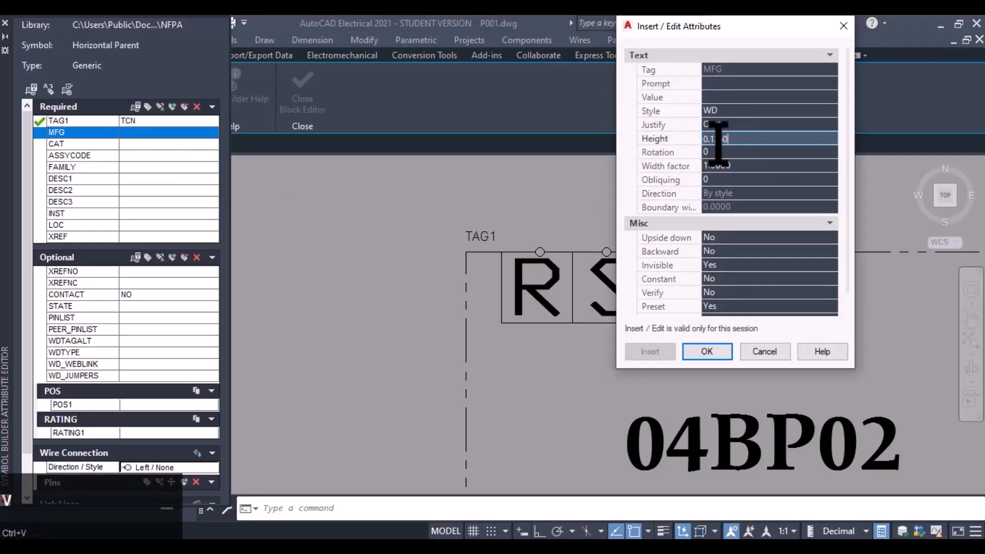
type("0.1250")
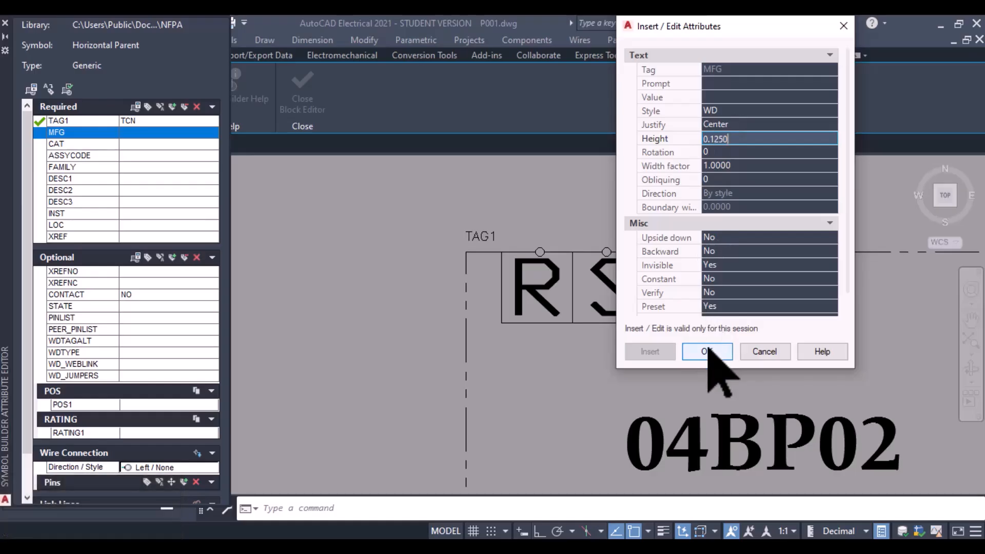
left_click(709, 350)
Set the text height of the required CAT attribute to 0.1250.
left_click(74, 143)
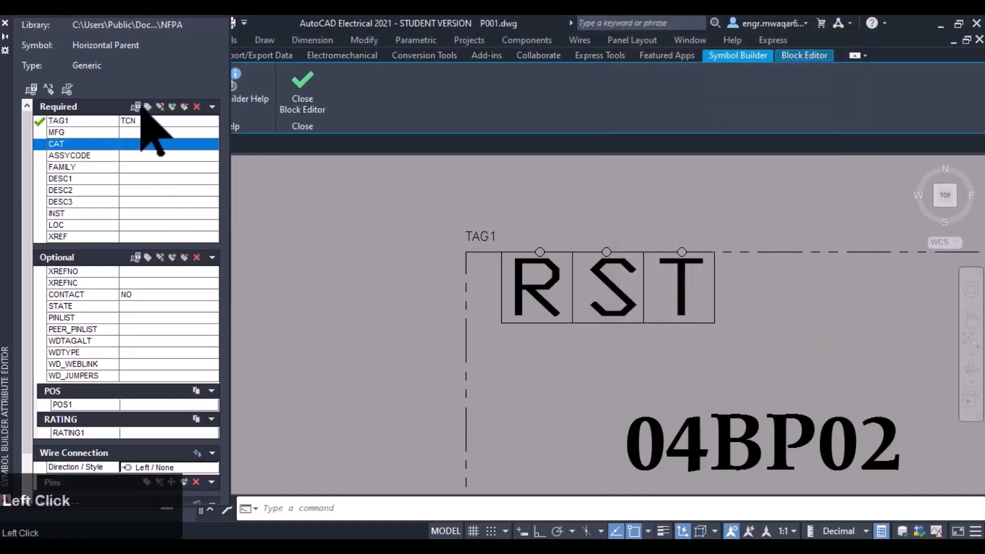
left_click(148, 106)
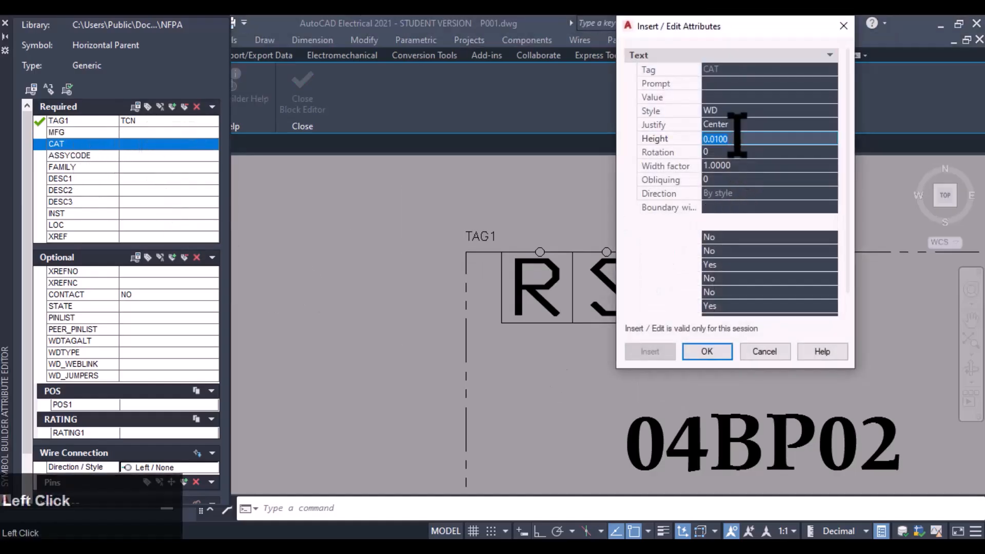
left_click_drag(739, 137, 659, 137)
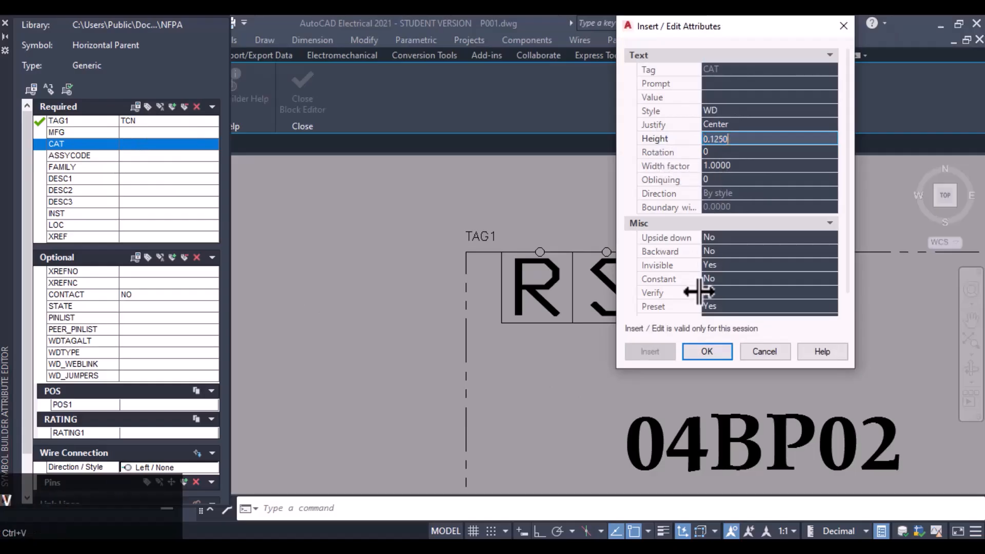
left_click(707, 351)
Set the text height of the required ASSYCODE attribute to 0.1250.
left_click(82, 155)
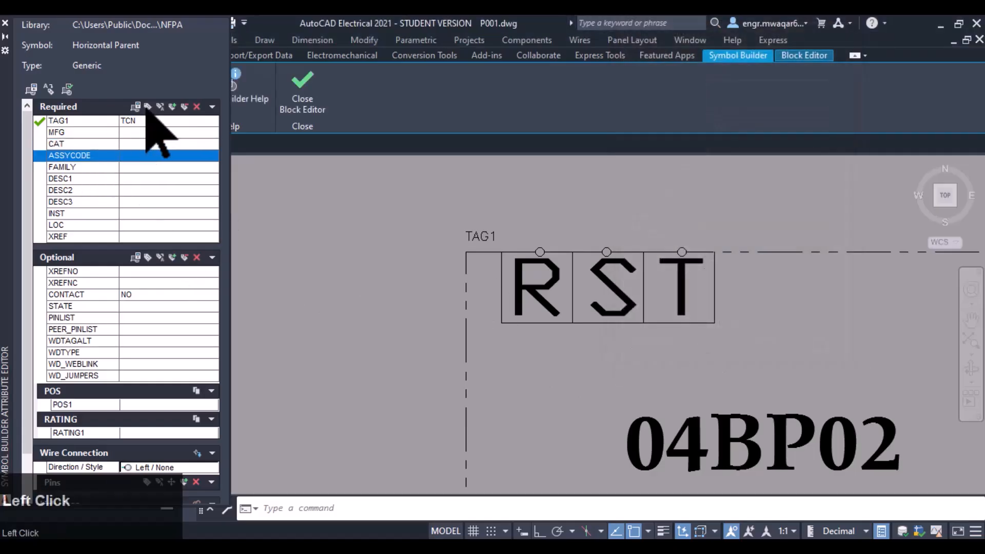
left_click(147, 107)
left_click(743, 137)
left_click_drag(743, 136, 703, 136)
left_click(707, 351)
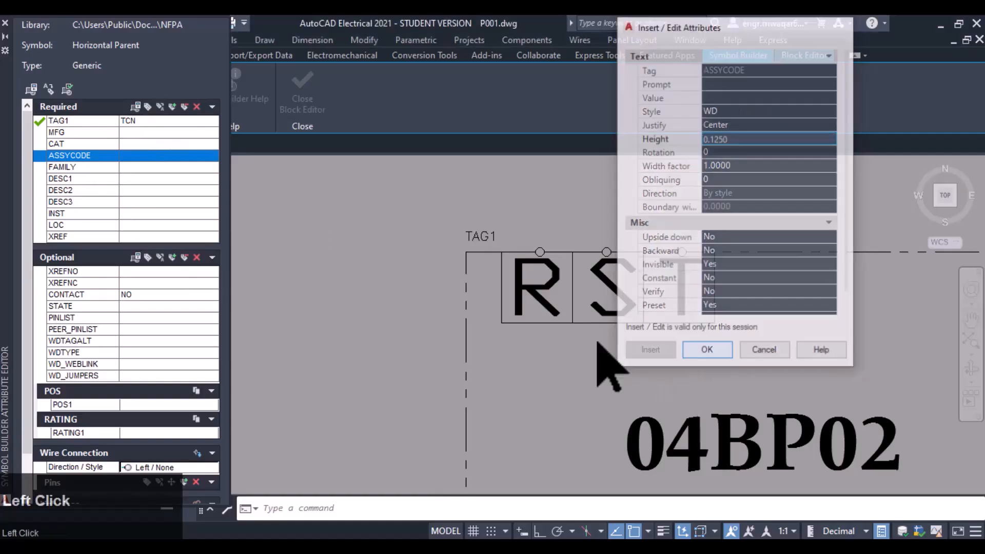
Set the text height of the required FAMILY attribute to 0.1250.
left_click(69, 167)
left_click(147, 106)
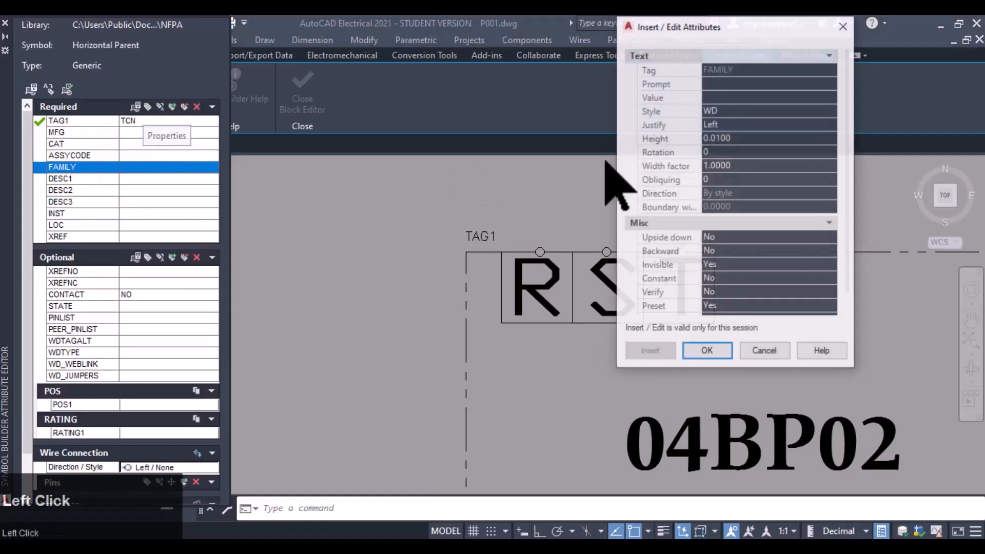
left_click(733, 138)
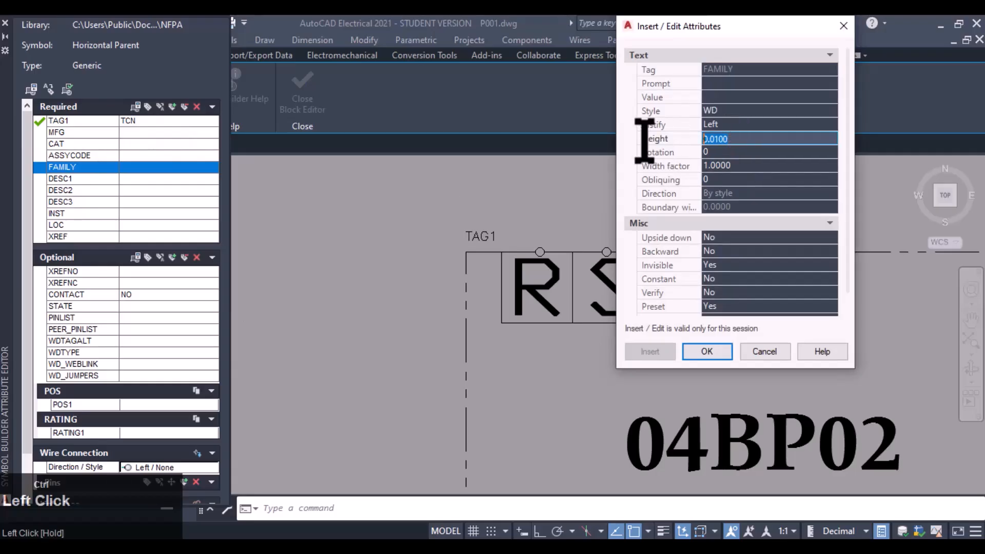
left_click(708, 351)
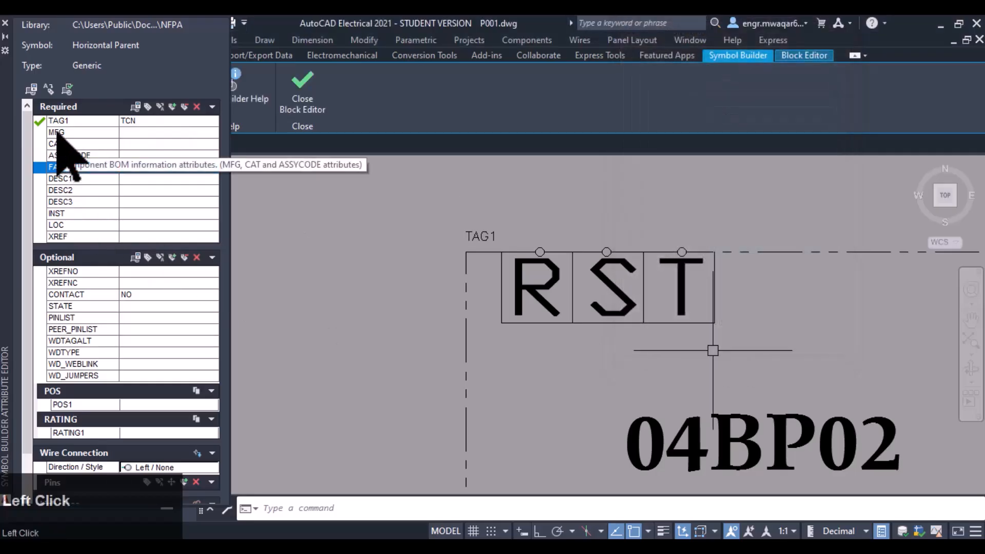
Insert the MFG, CAT, ASSYCODE and FAMILY attributes together at one base point just above TAG1.
left_click(57, 132)
left_click(61, 144, "ctrl")
left_click(60, 155, "ctrl")
left_click(62, 167, "ctrl")
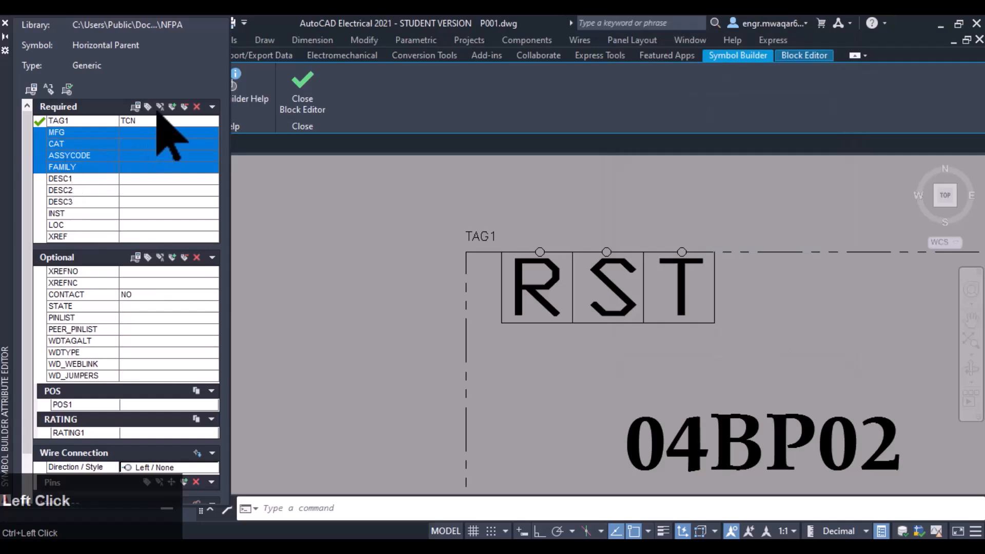
left_click(135, 107)
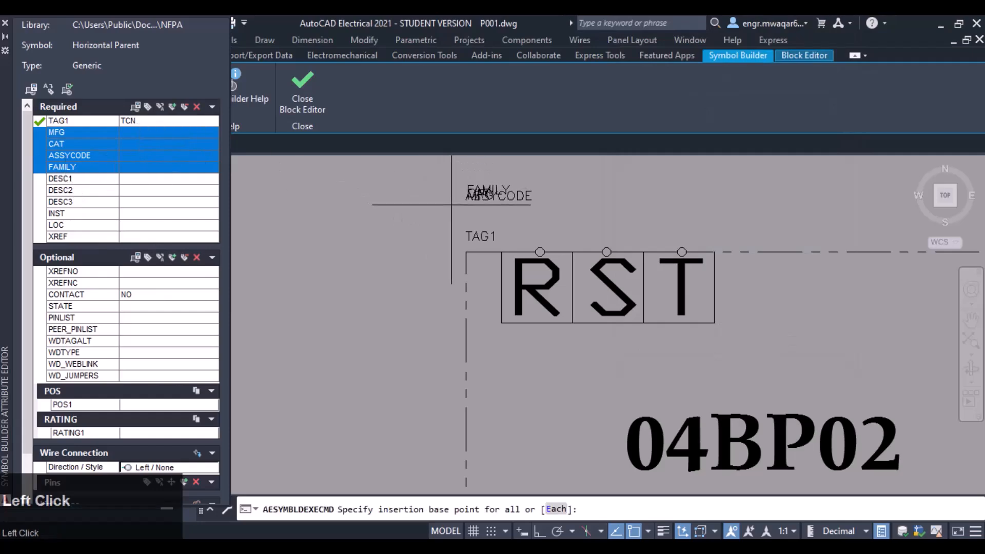
left_click(450, 207)
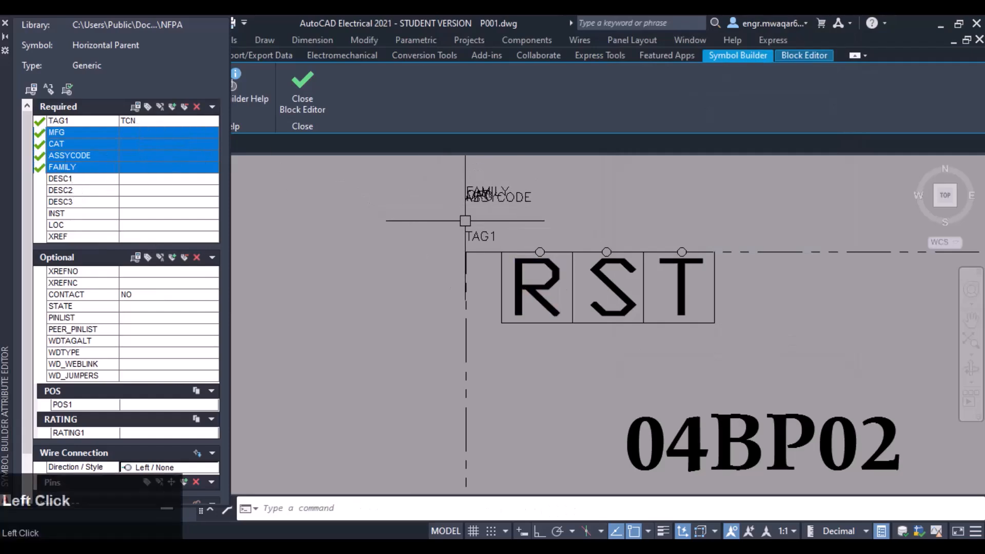
Separate the overlapping attributes above the drive by placing CAT below MFG and moving FAMILY and ASSYCODE to their right.
middle_click(405, 217)
middle_click_drag(405, 218, 369, 325)
scroll(369, 325, "up", 5)
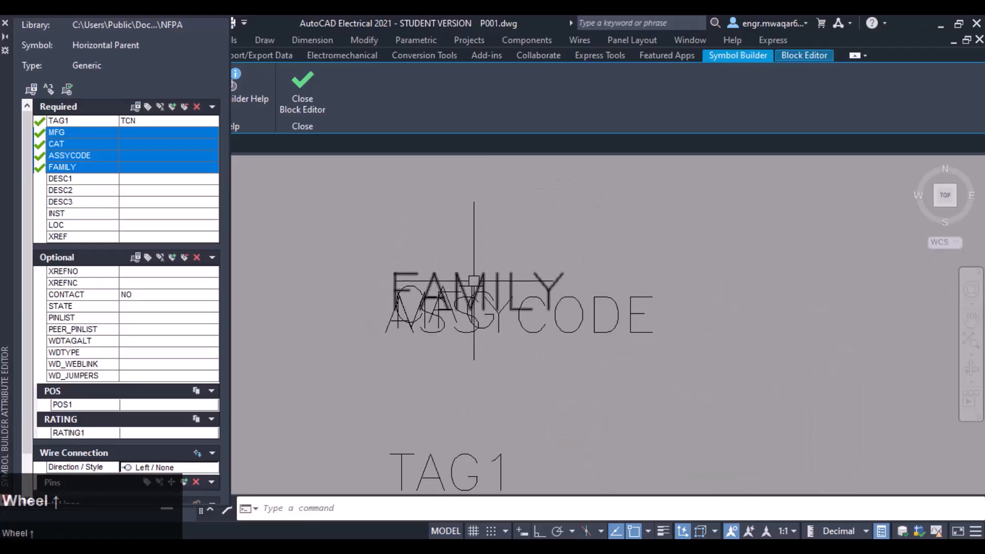
left_click(465, 281)
left_click_drag(458, 280, 778, 399)
left_click(466, 308)
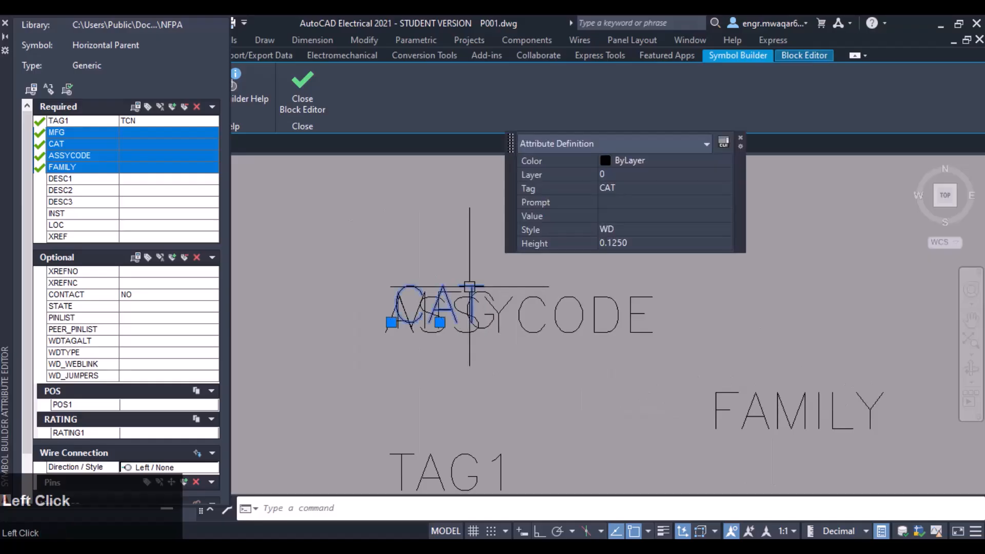
left_click_drag(466, 308, 457, 343)
left_click(523, 310)
left_click_drag(523, 310, 831, 330)
scroll(693, 385, "down", 5)
middle_click_drag(692, 385, 517, 229)
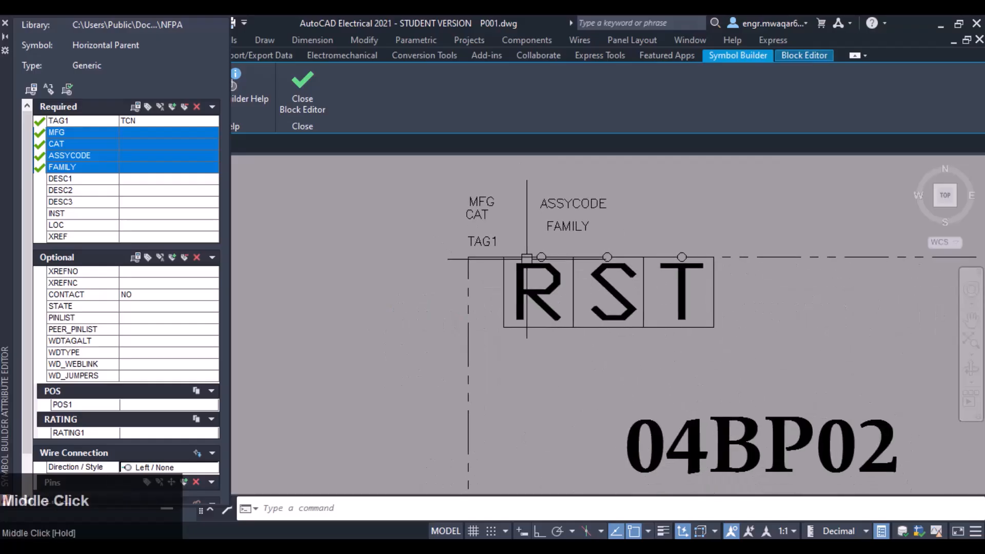
Move the ASSYCODE and FAMILY attributes inside the drive outline, to the right of the R, S, T terminals.
scroll(551, 281, "down", 2)
left_click(590, 220)
left_click(556, 260)
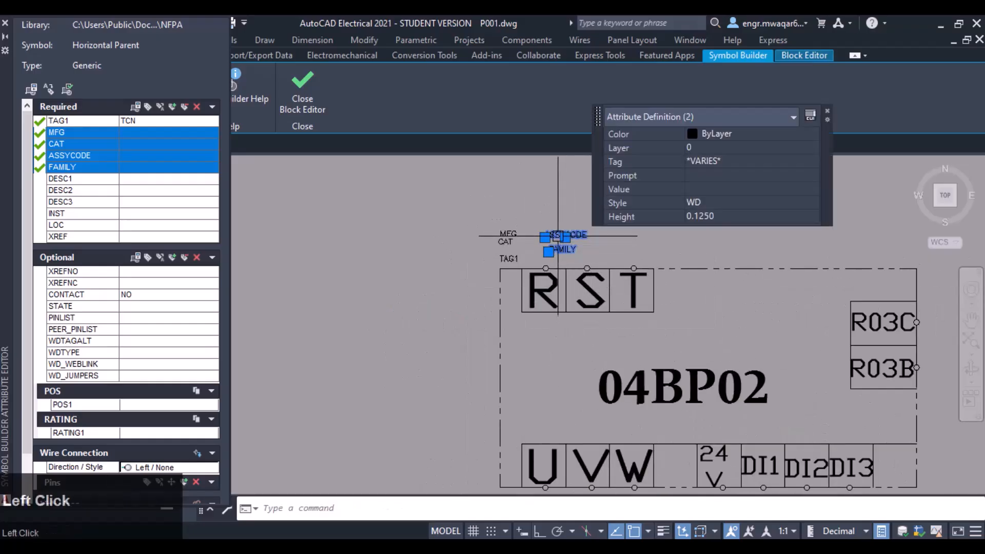
left_click_drag(559, 235, 717, 316)
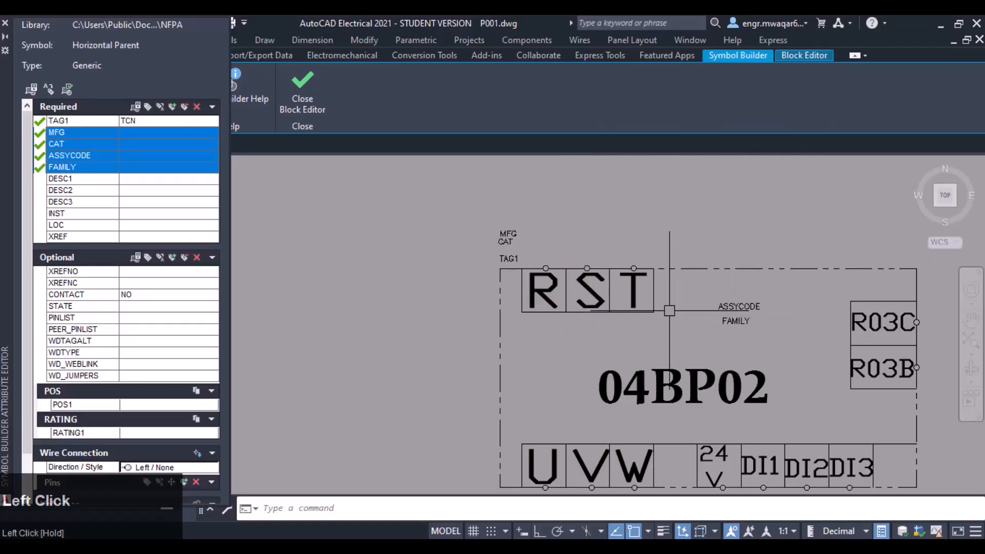
Align the MFG attribute with CAT and move both down to stack directly above TAG1.
scroll(508, 245, "up", 5)
left_click(495, 211)
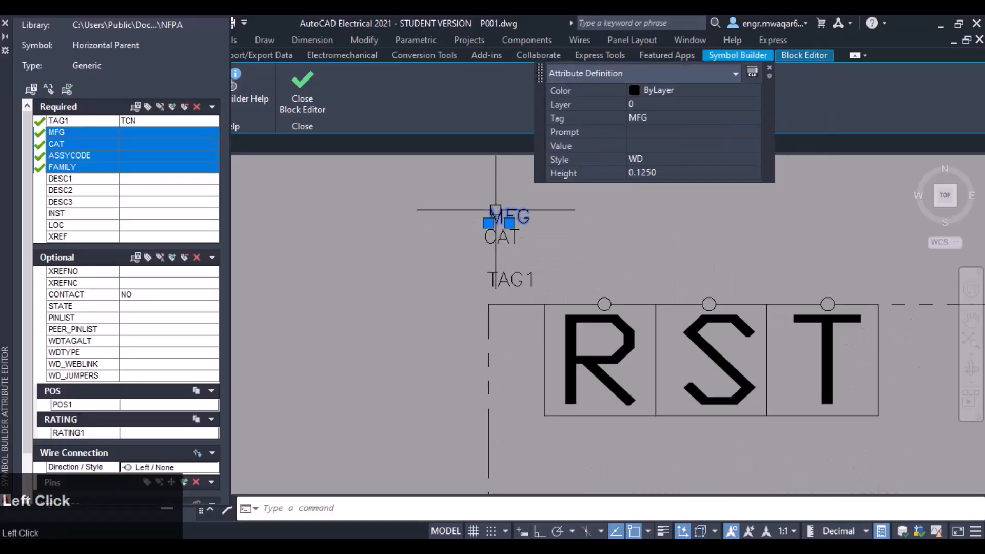
left_click_drag(495, 211, 490, 211)
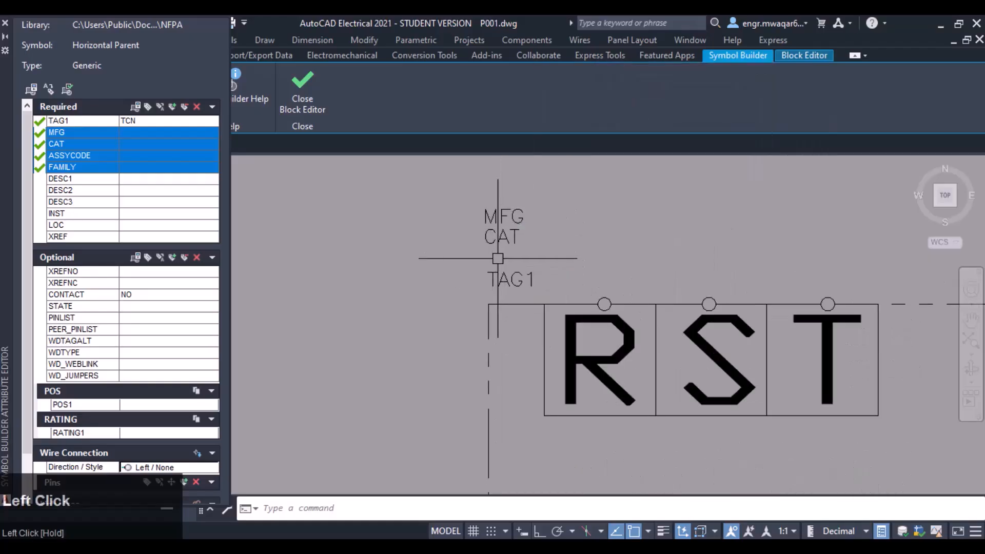
left_click(494, 214)
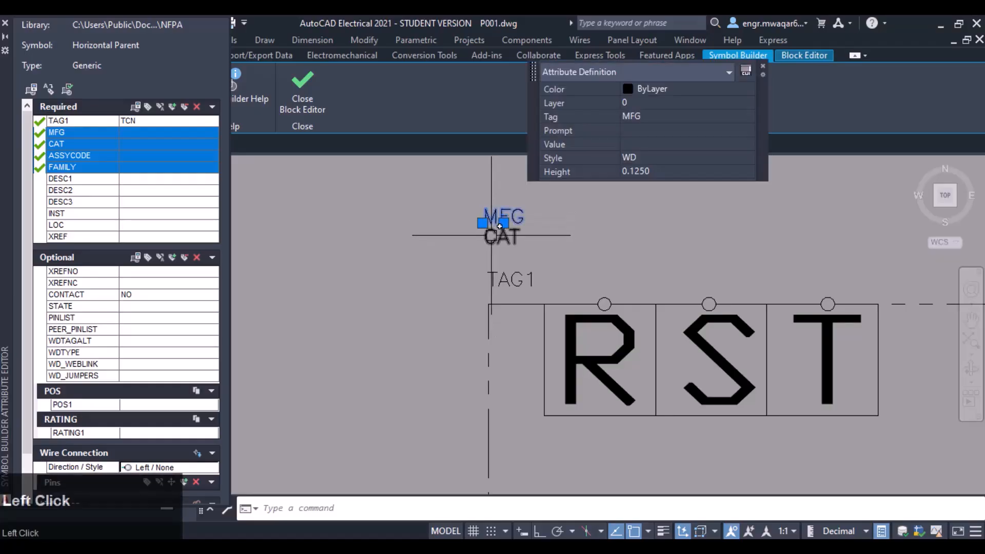
left_click(502, 236)
left_click_drag(518, 211, 516, 234)
scroll(590, 232, "down", 5)
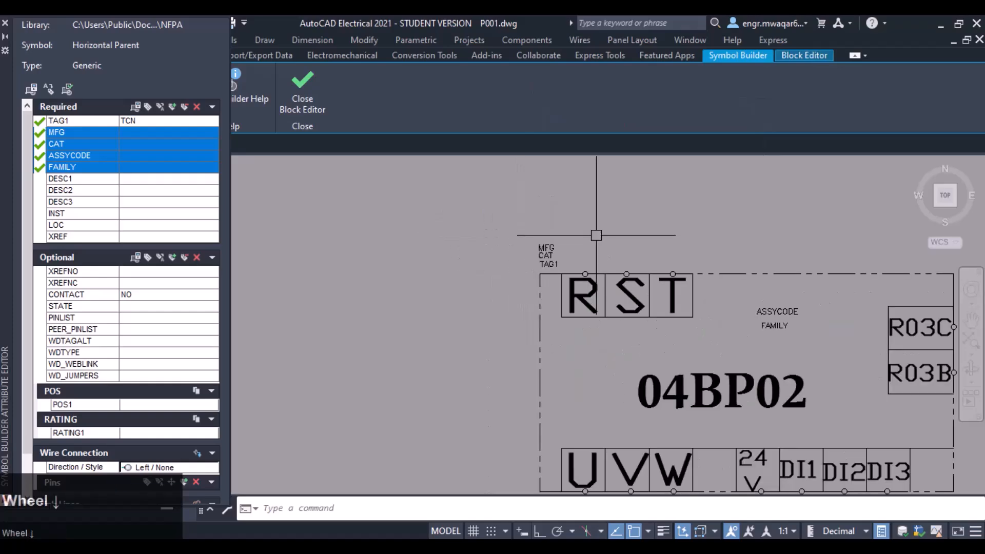
middle_click(623, 214)
scroll(498, 192, "down", 1)
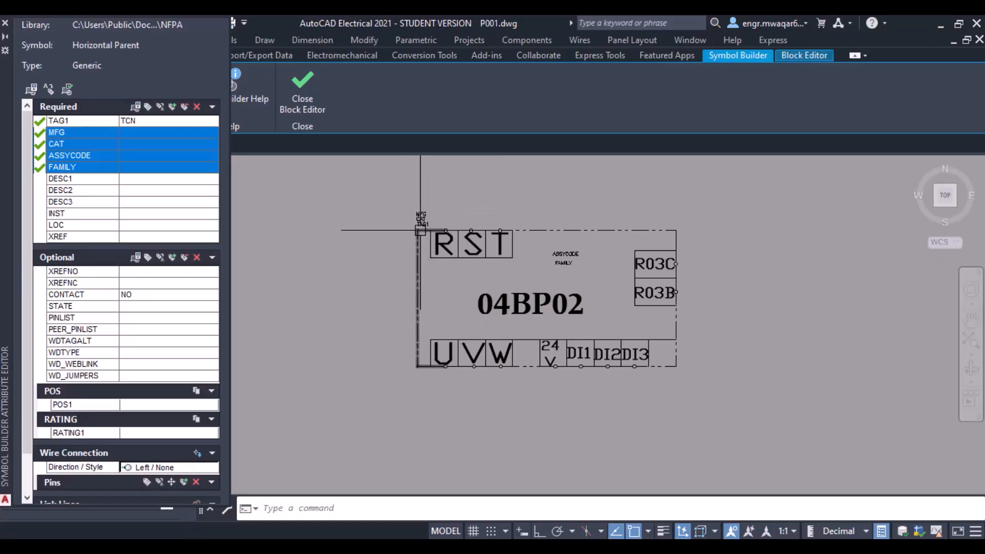
scroll(377, 232, "up", 3)
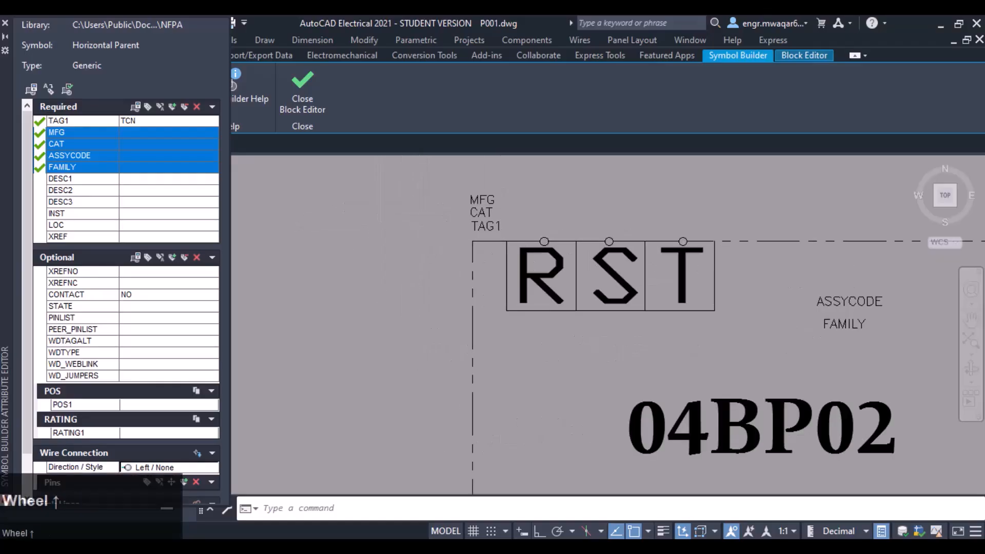
scroll(405, 226, "down", 3)
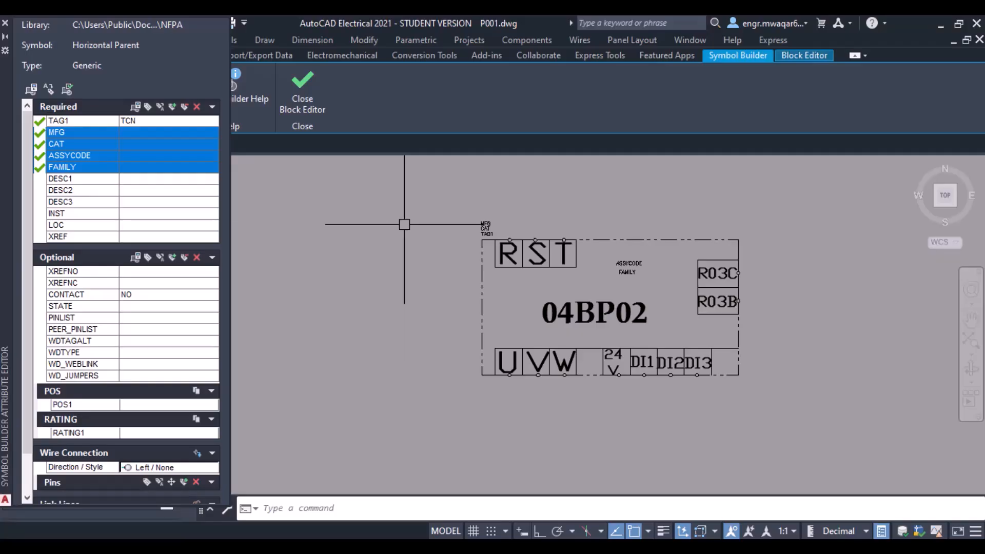
Insert the DESC1, DESC2 and DESC3 attributes together above the drive outline near its upper-right corner.
left_click(102, 179)
left_click_drag(105, 188, 477, 222)
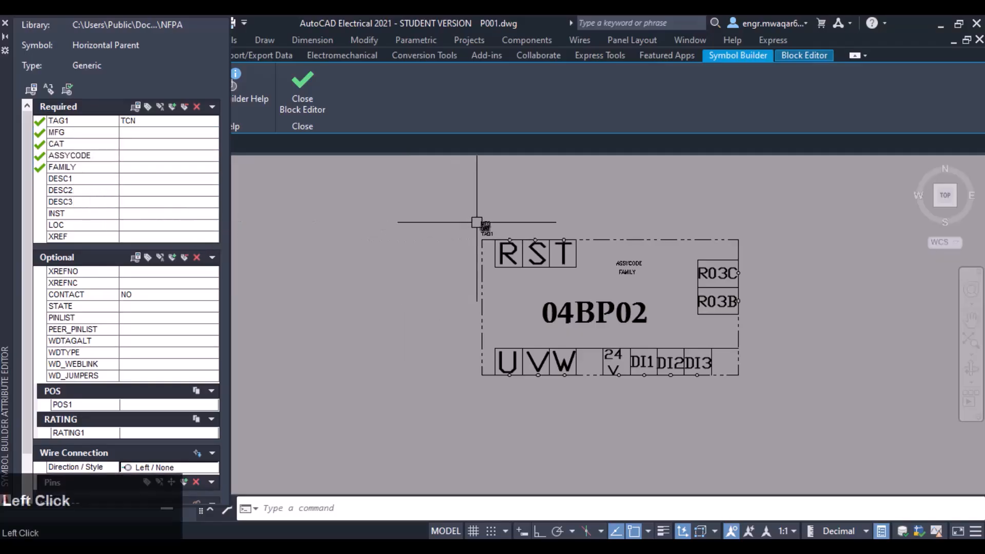
left_click(77, 179)
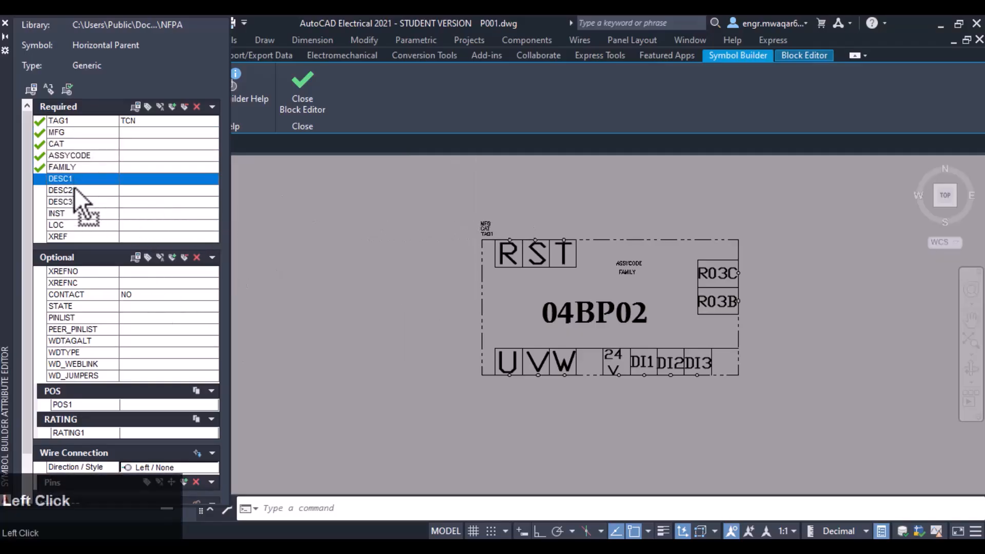
left_click(78, 190, "ctrl")
left_click(78, 201, "ctrl")
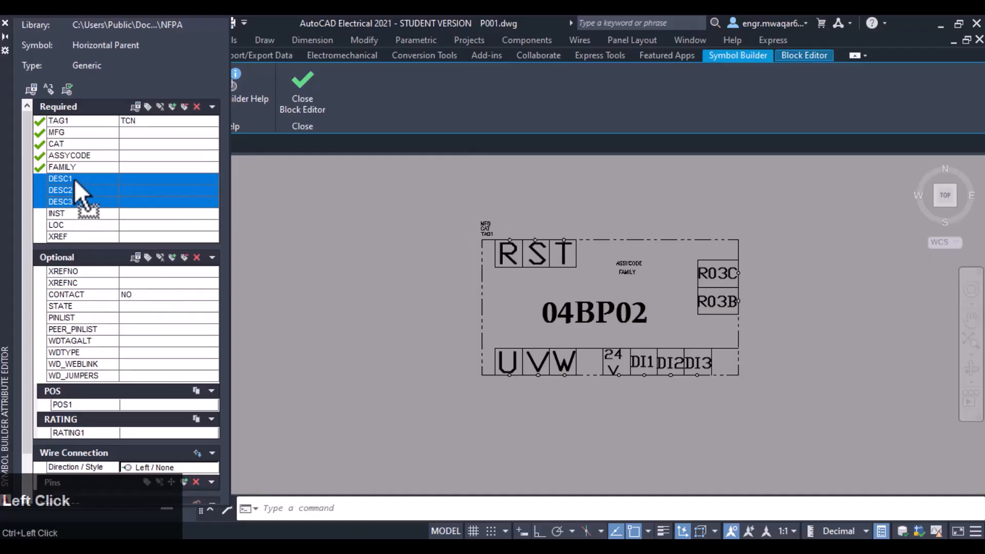
left_click_drag(99, 194, 546, 180)
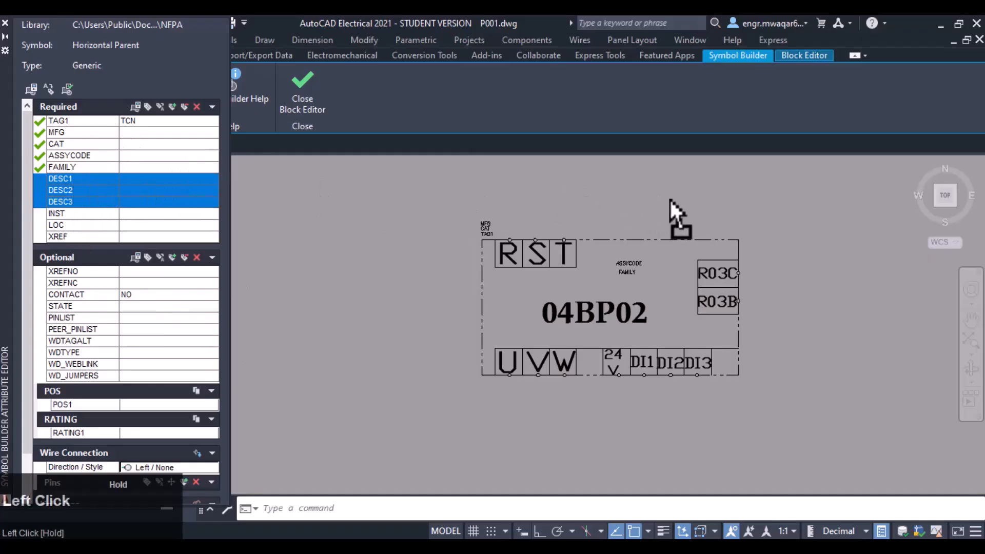
left_click_drag(670, 200, 672, 202)
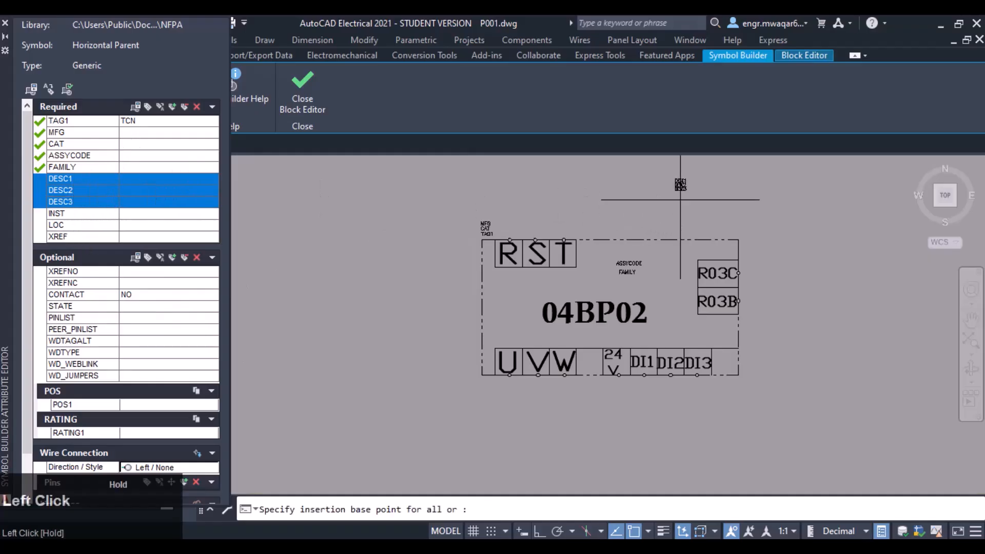
left_click(730, 240)
scroll(710, 254, "up", 10)
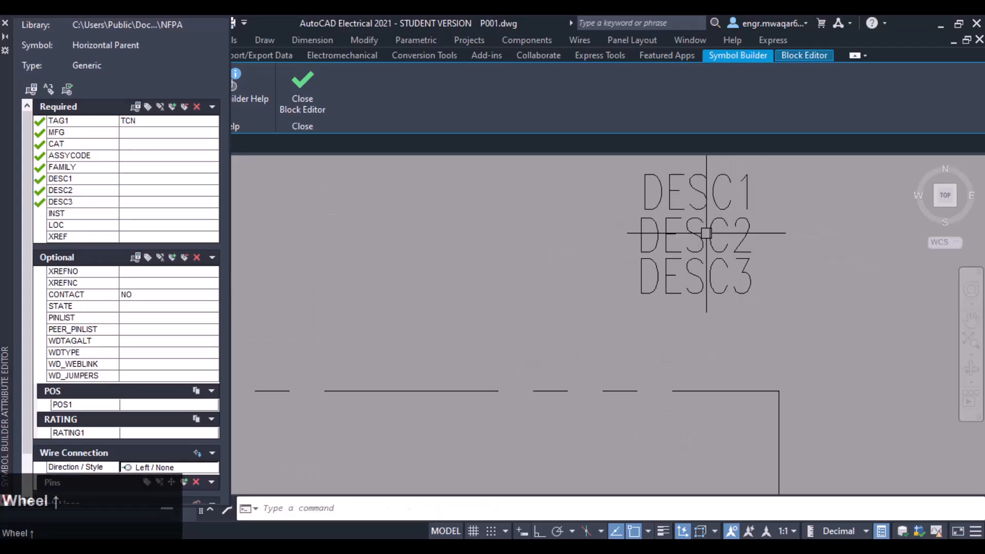
Insert the INST and LOC attributes together just below the drive outline's lower-left corner.
scroll(688, 269, "down", 5)
scroll(460, 288, "down", 3)
middle_click_drag(463, 283, 540, 208)
left_click(56, 214)
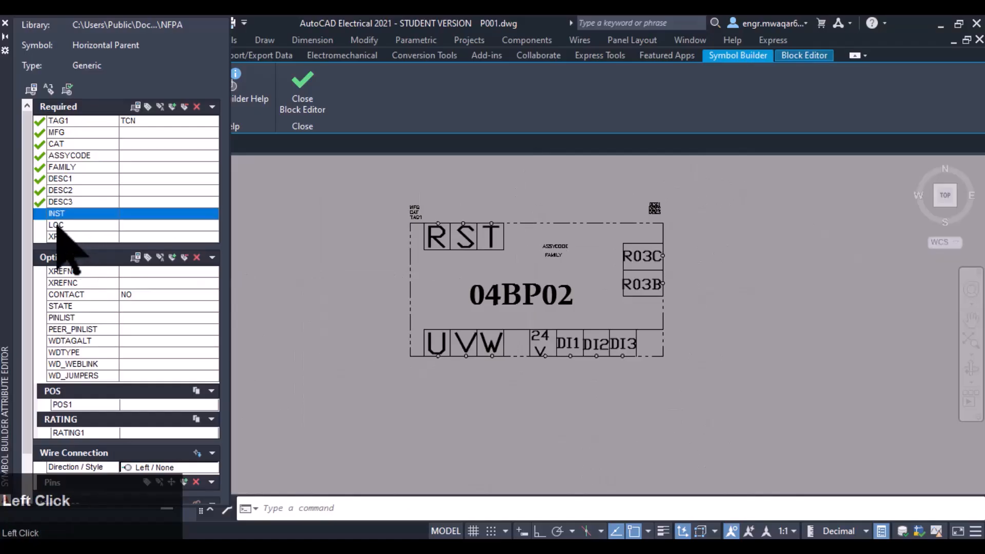
key("ctrl")
left_click(59, 224, "ctrl")
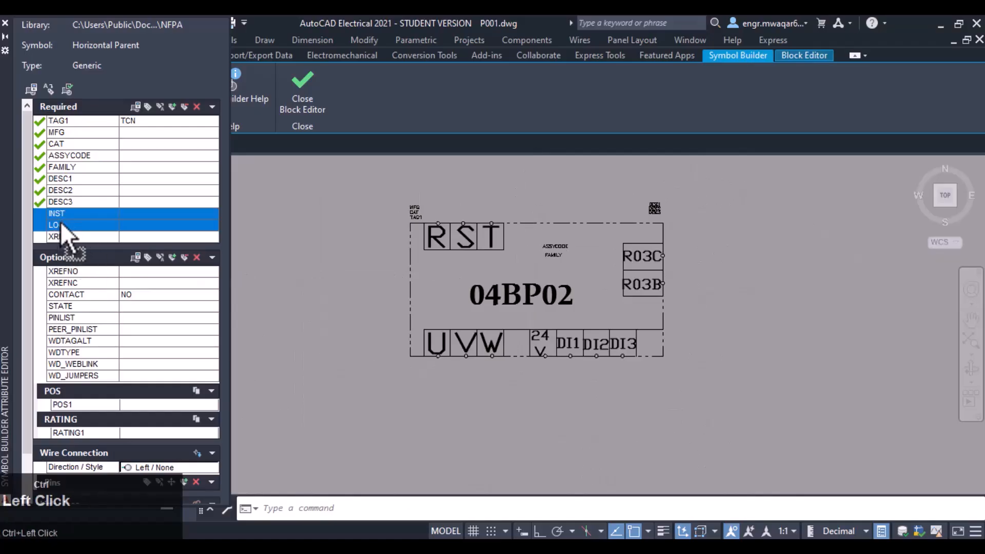
left_click(135, 108)
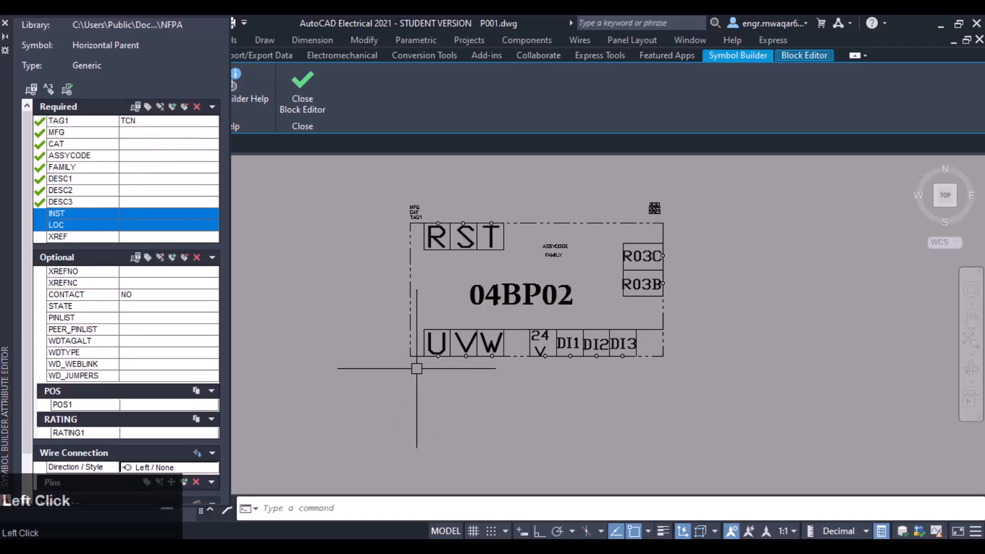
left_click(139, 108)
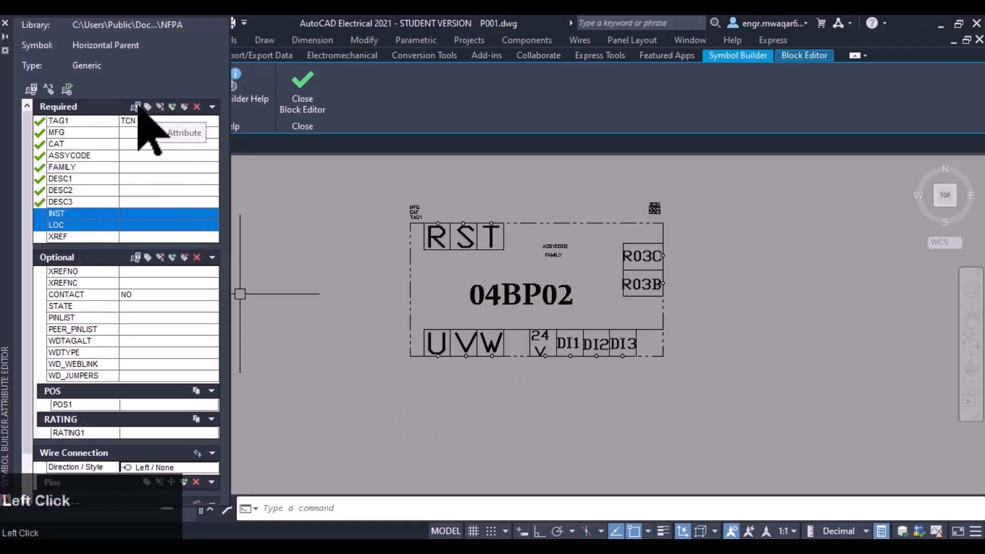
left_click(412, 372)
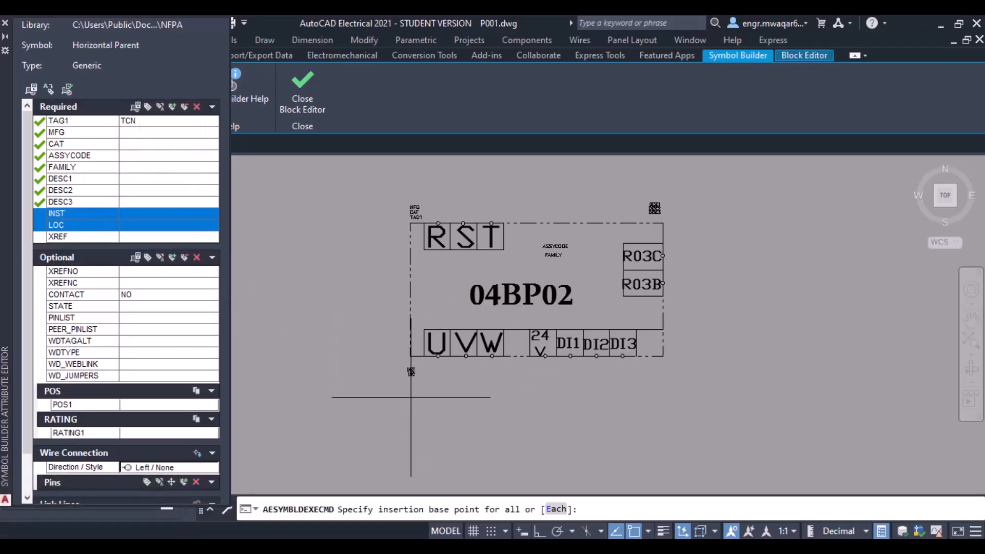
Insert the XREF attribute below the drive outline and move it beneath the 24V terminal.
left_click(58, 236)
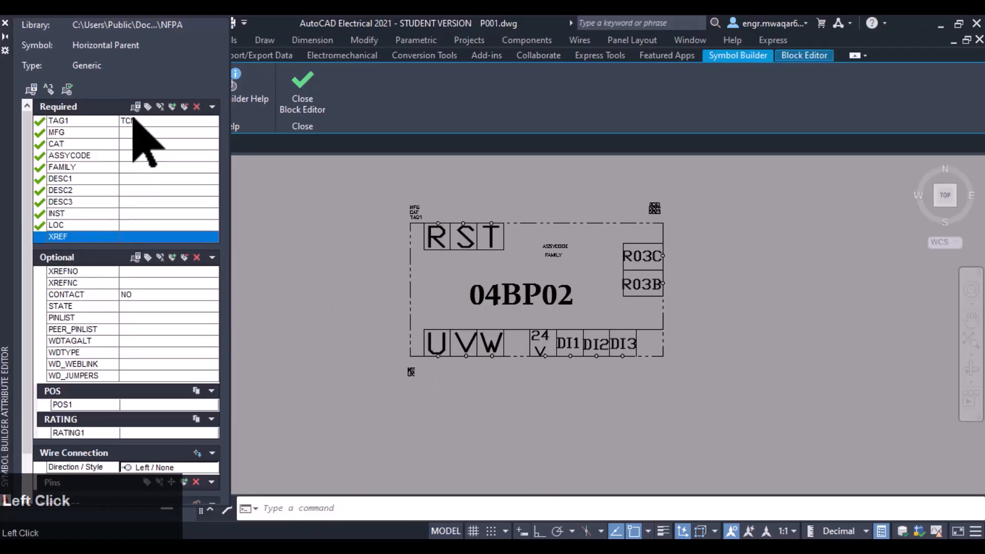
left_click(136, 108)
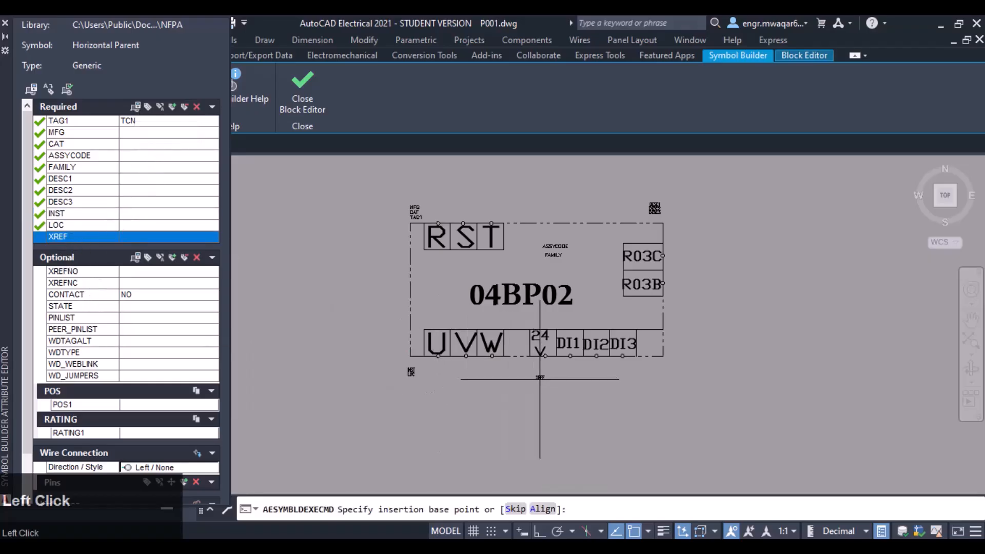
left_click(516, 375)
left_click(516, 376)
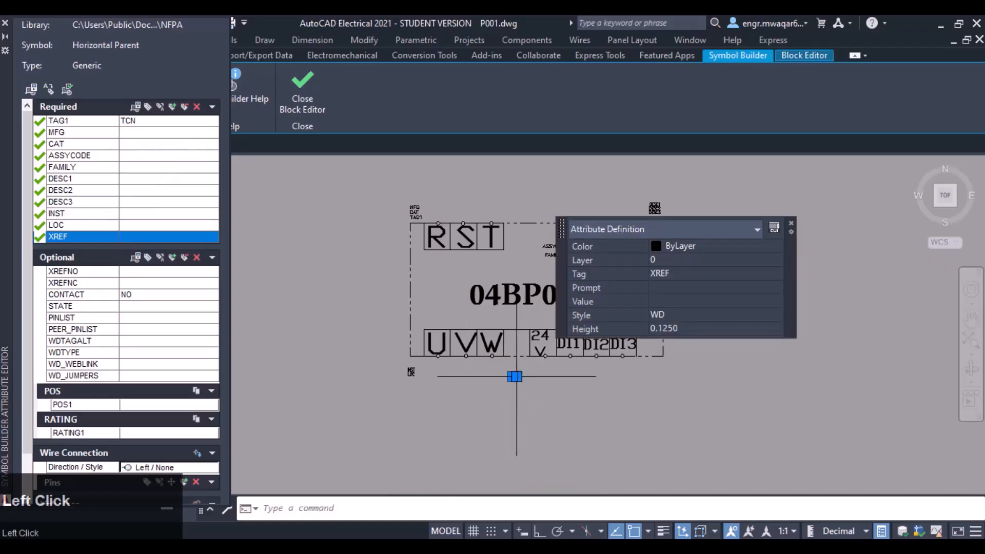
left_click_drag(516, 376, 551, 370)
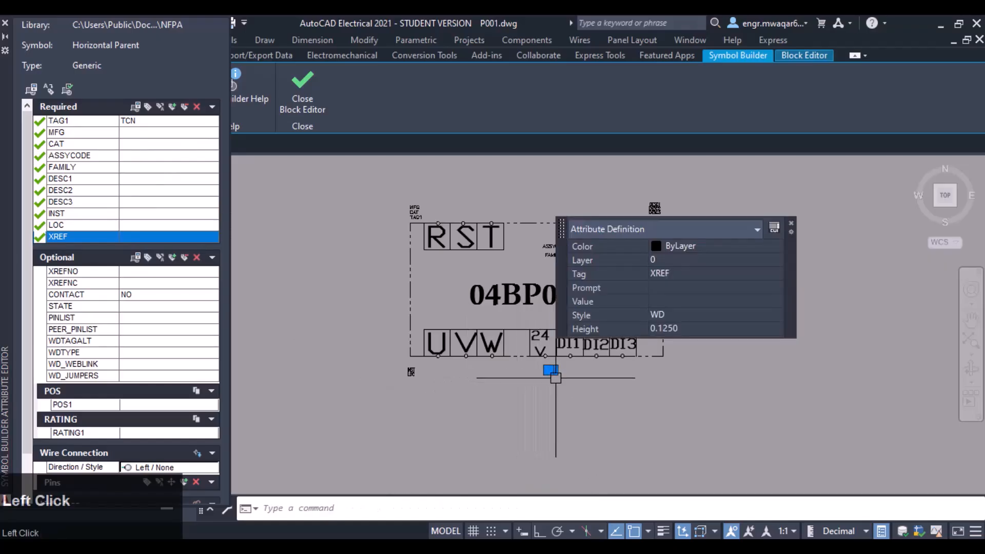
key("Escape")
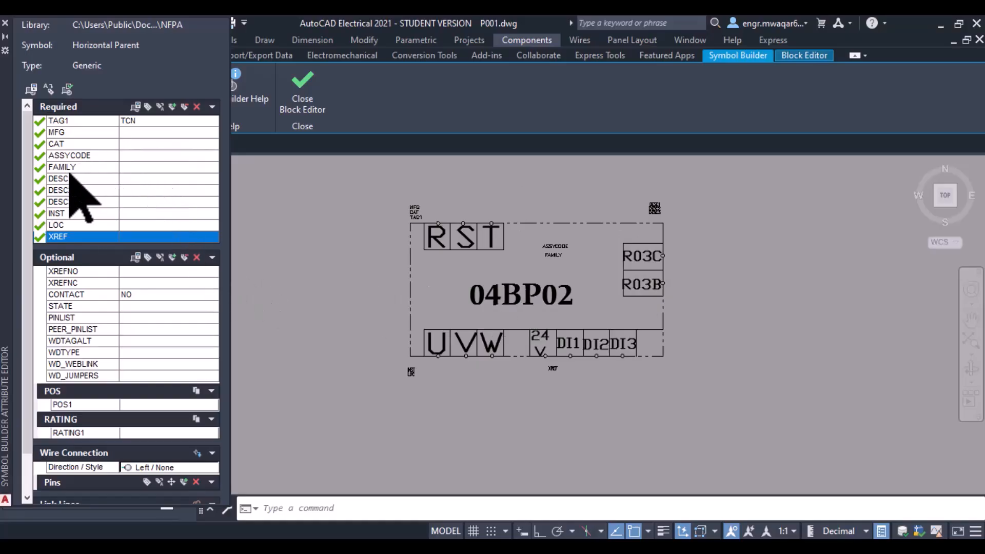
Set the value of the FAMILY attribute to CN.
double_click(136, 168)
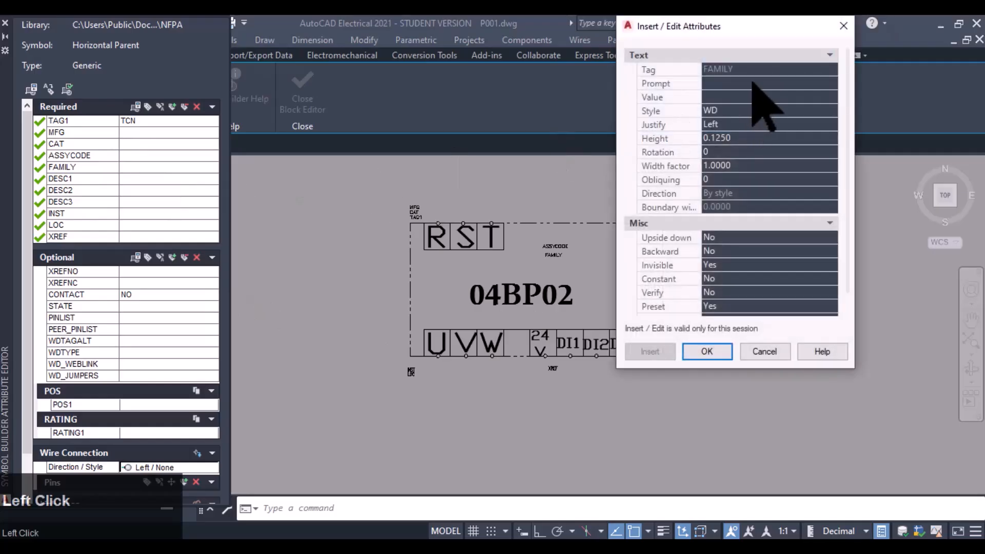
left_click(721, 97)
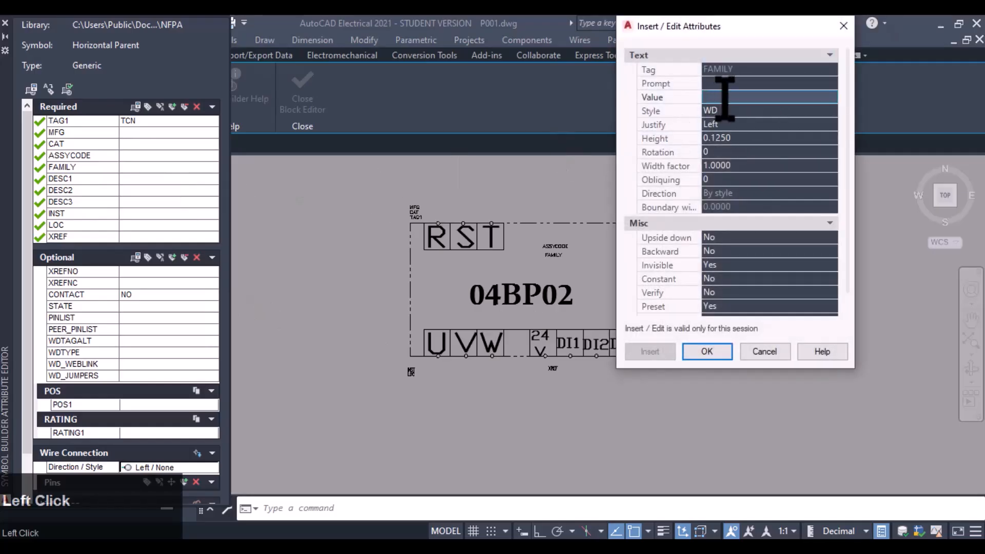
type("CN")
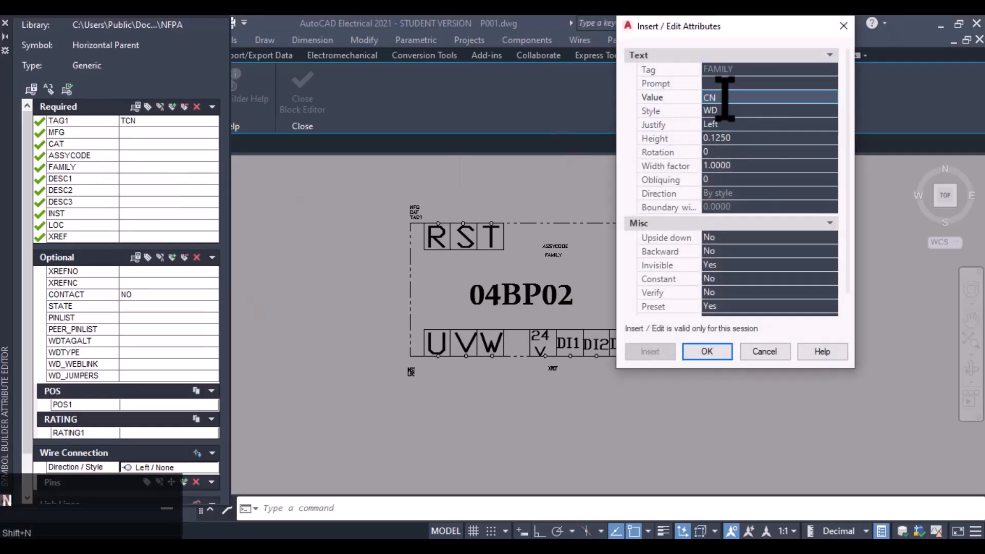
left_click(706, 351)
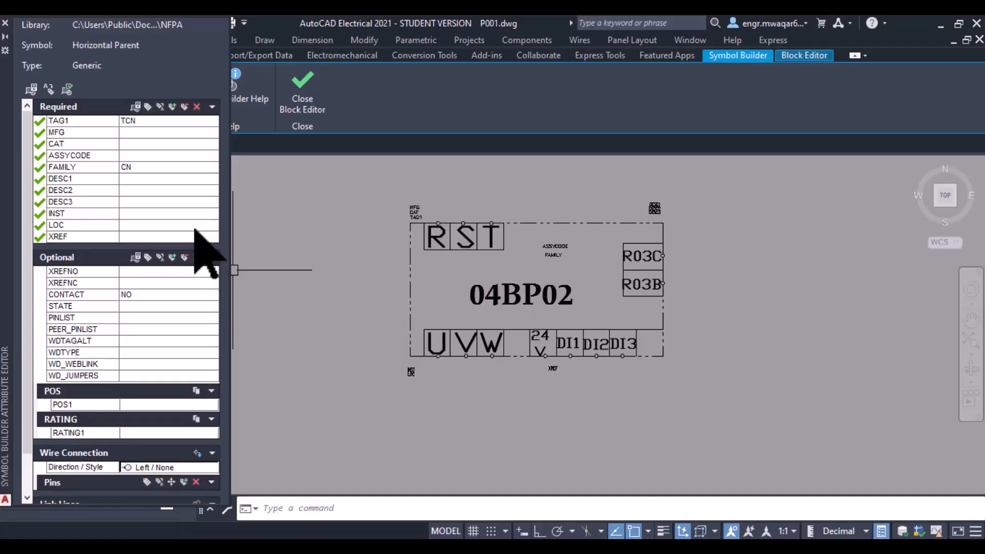
left_click(173, 107)
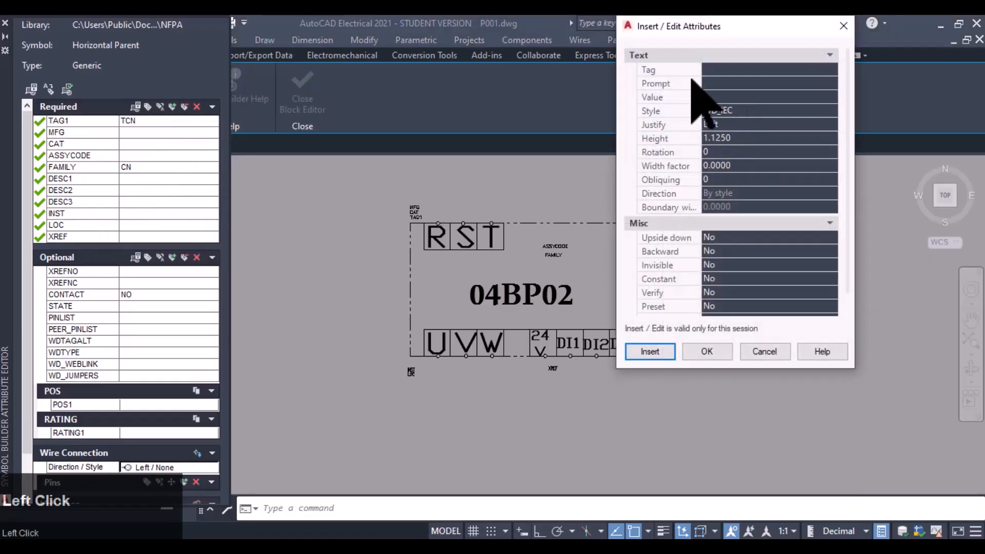
left_click(720, 71)
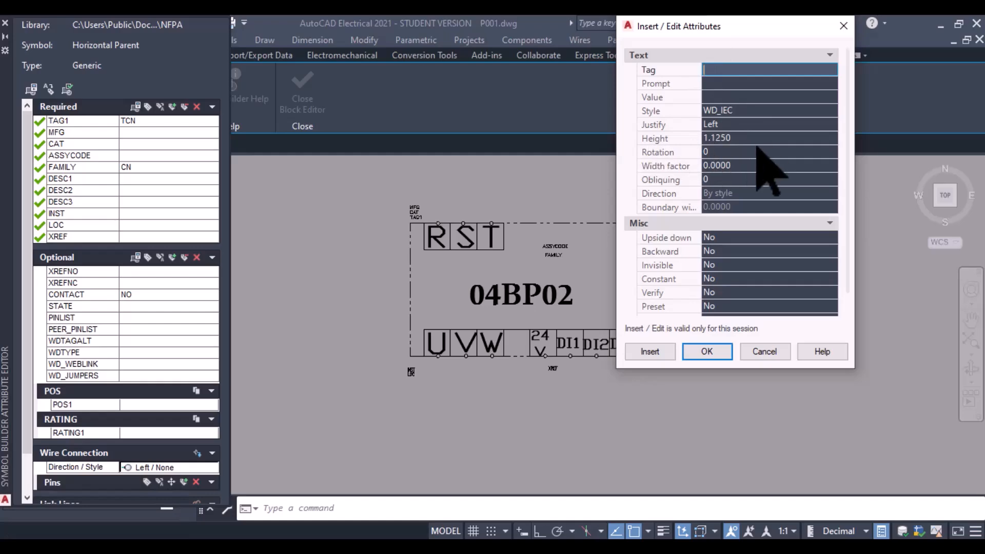
left_click(726, 69)
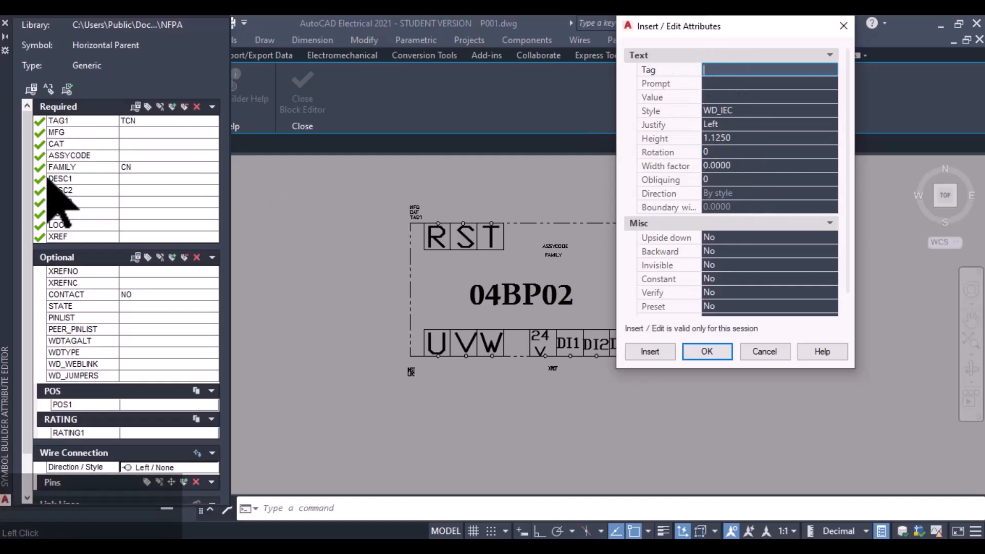
left_click(763, 353)
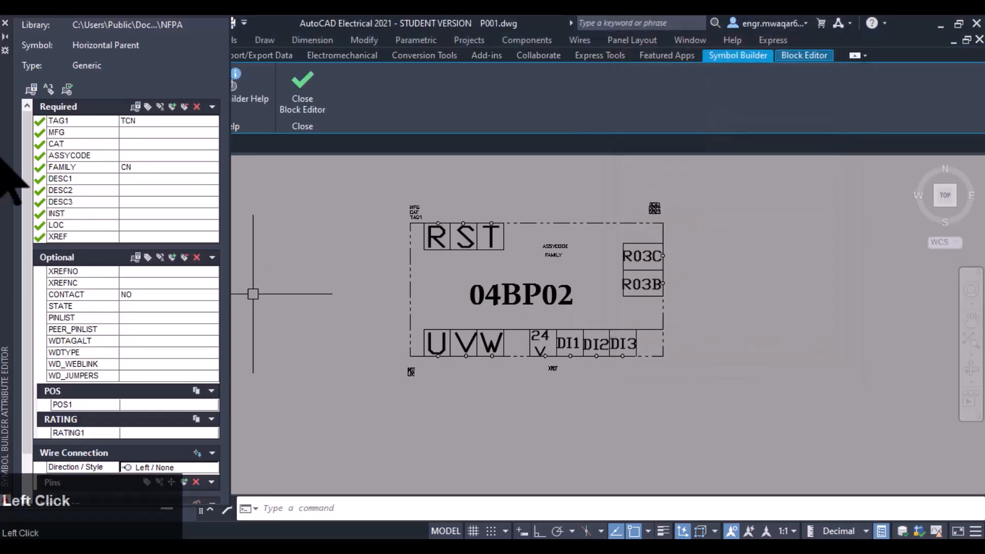
Try to remove XREF from the required attributes while it is still inserted on the symbol.
left_click(184, 107)
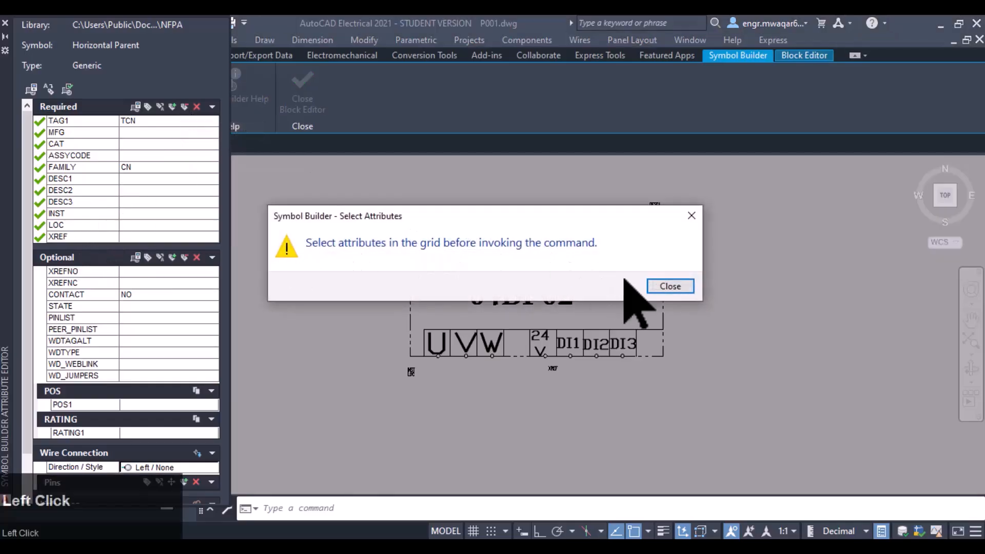
key("Return")
left_click(92, 236)
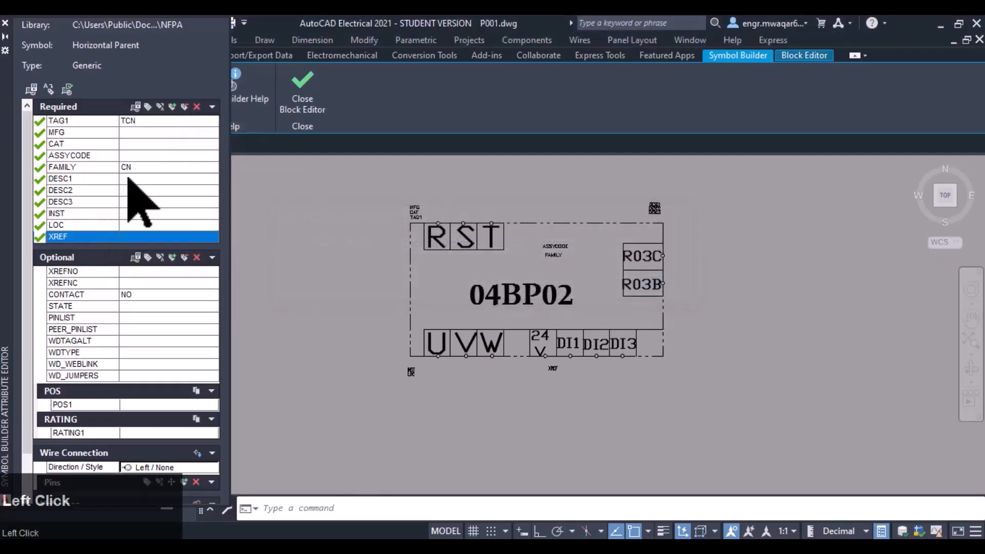
left_click(184, 107)
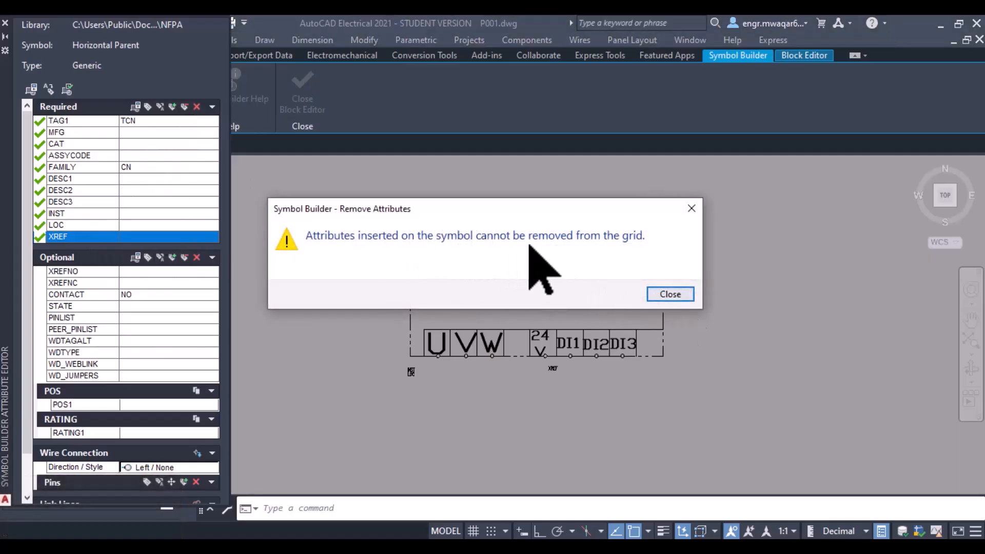
left_click(669, 293)
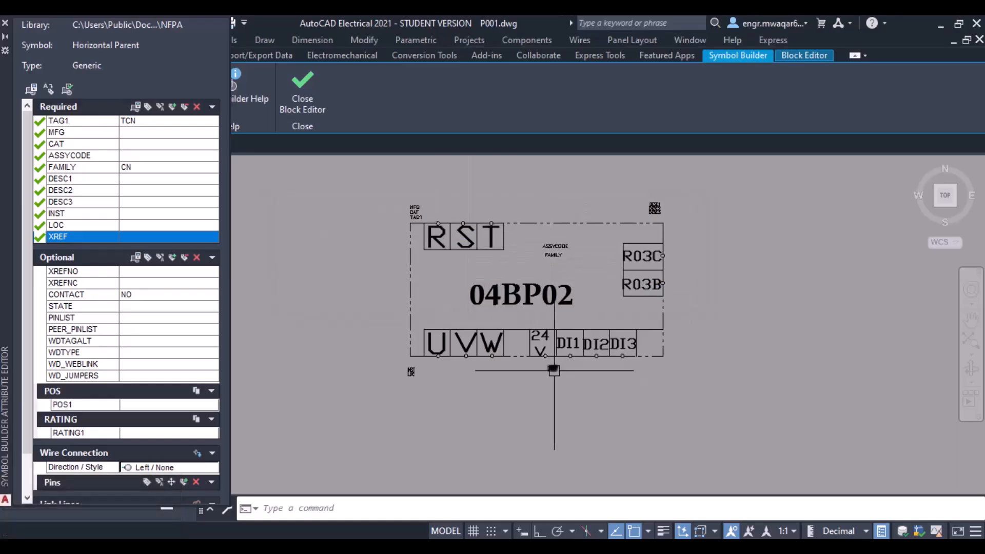
Delete the XREF attribute from below the drive and remove it from the required attributes.
left_click(553, 368)
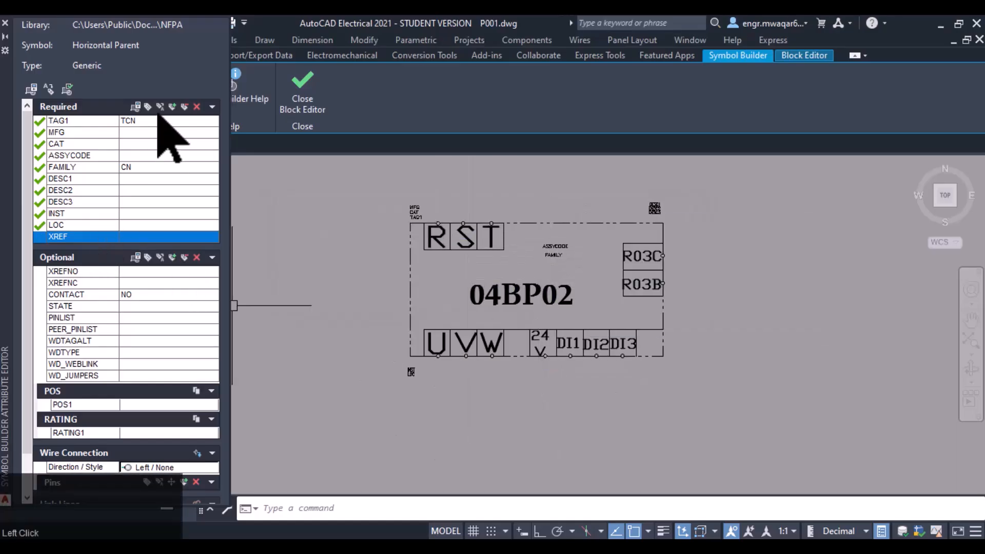
left_click(197, 106)
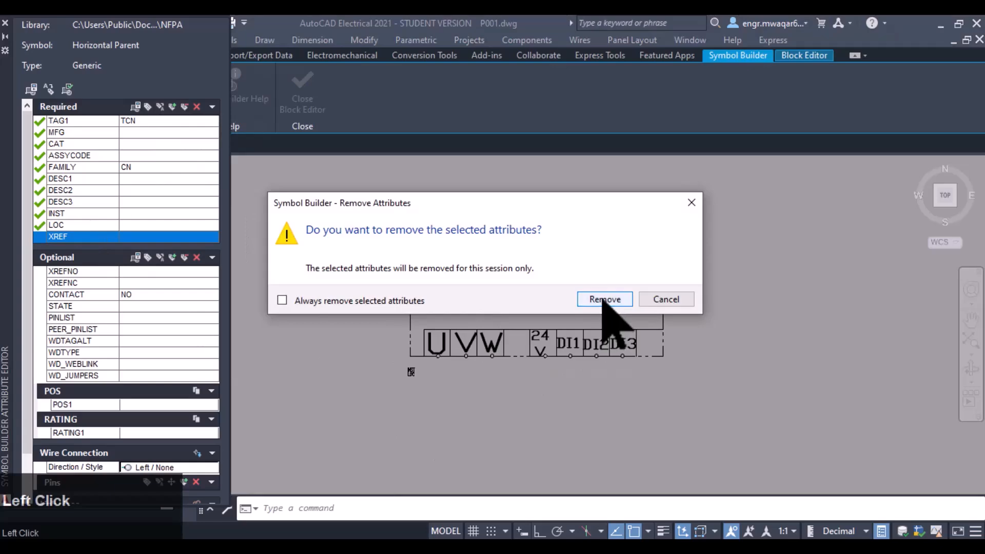
left_click(605, 300)
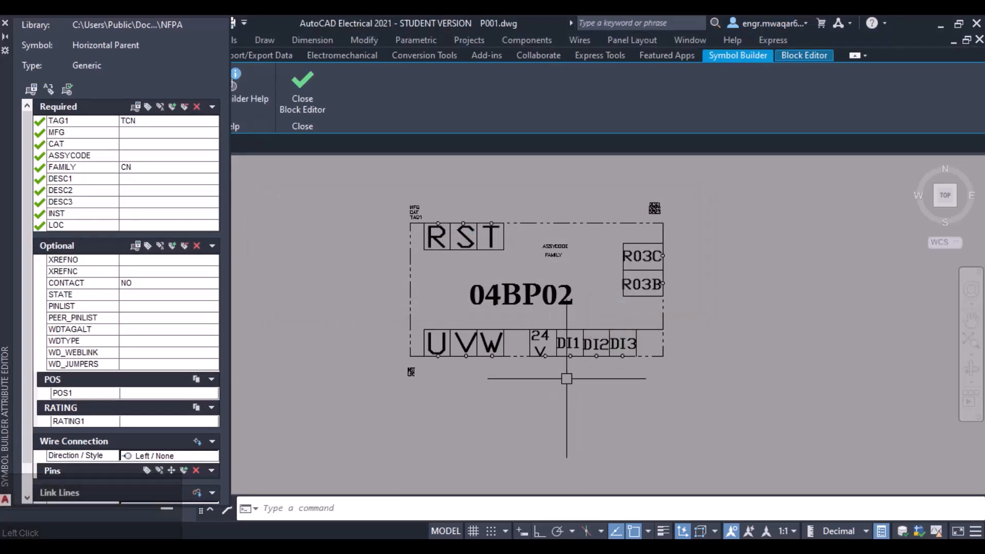
Add a new required attribute with the tag XREF and place it outside the drive outline, right of the DI3 terminal.
left_click(172, 107)
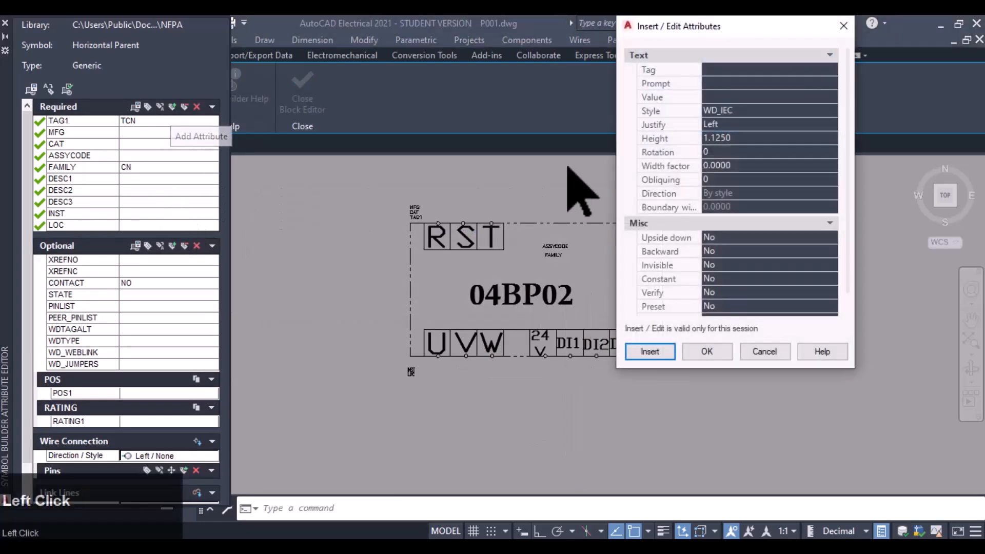
left_click(728, 71)
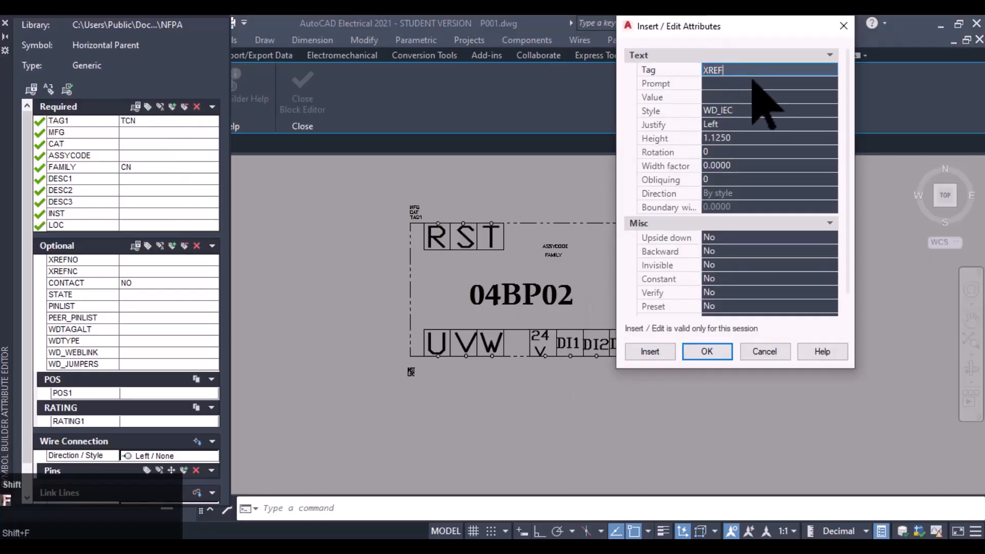
left_click(706, 352)
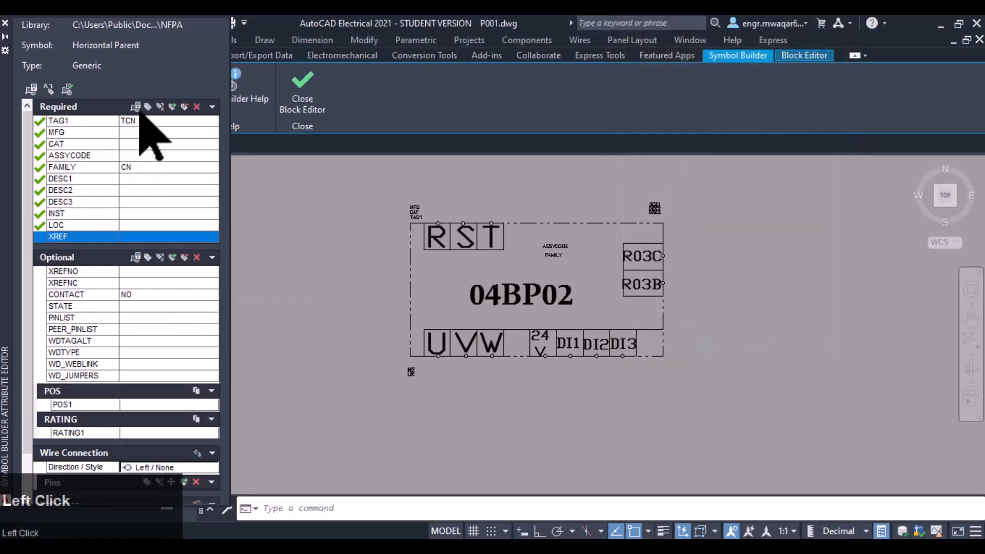
left_click(137, 107)
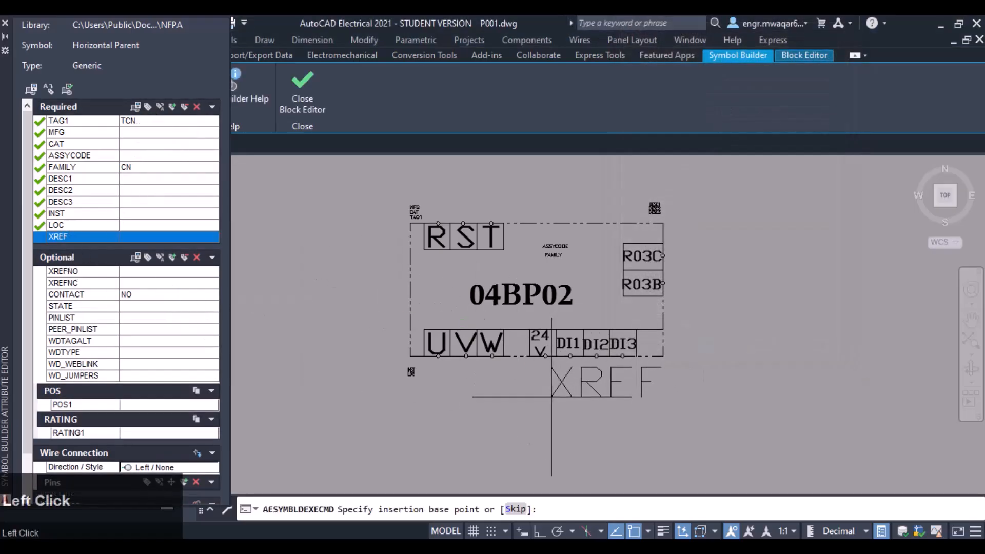
left_click(672, 338)
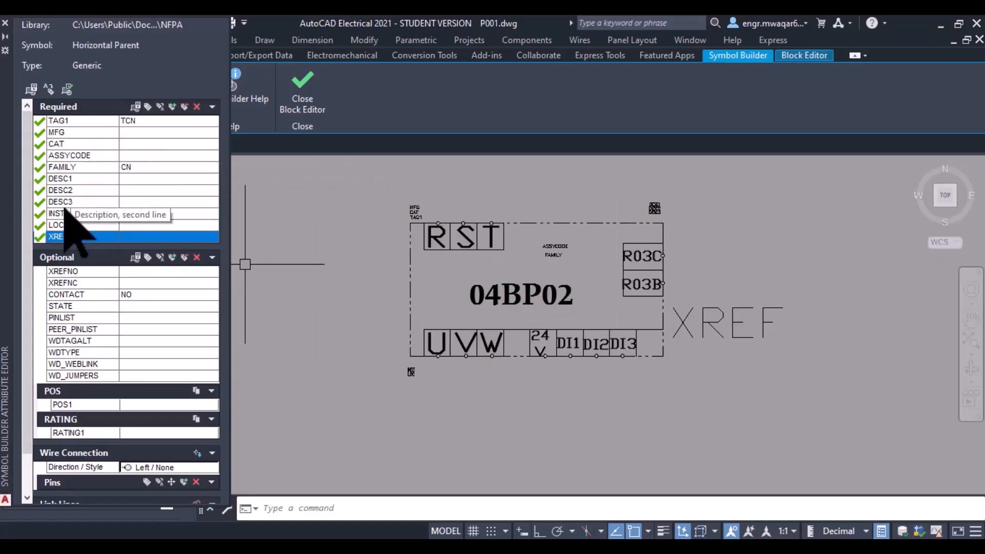
Review the optional attributes, including the value choices for CONTACT, and the required attributes section.
left_click(72, 270)
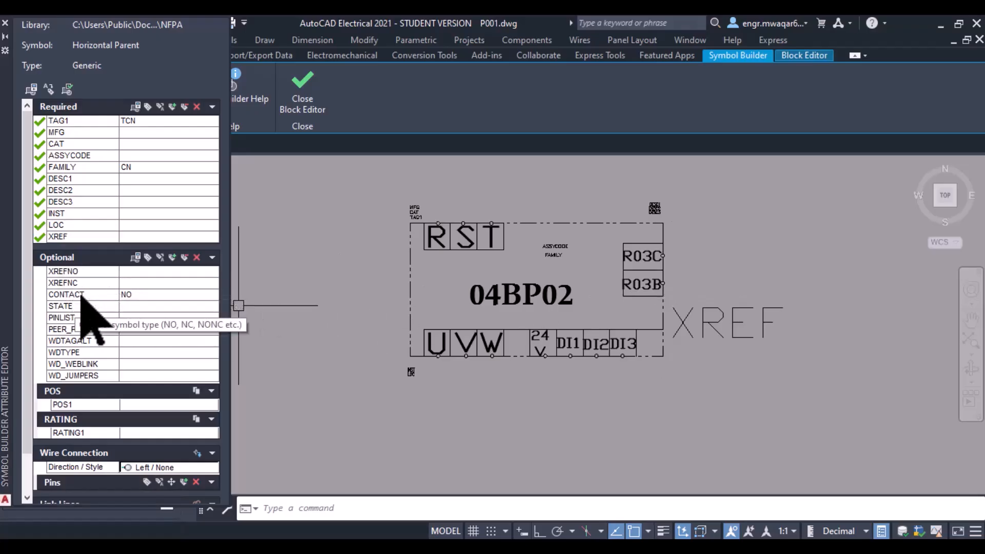
left_click(142, 295)
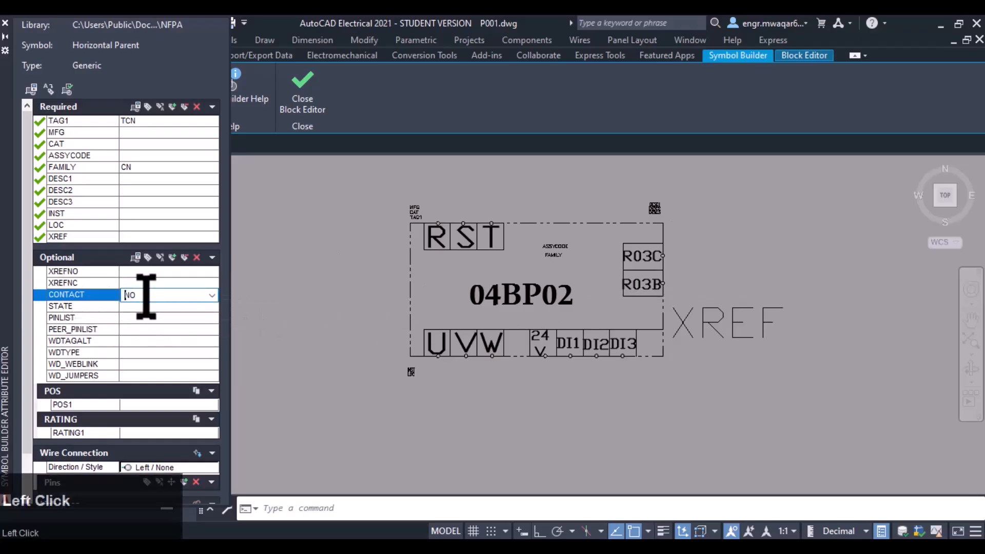
left_click(211, 295)
left_click(212, 295)
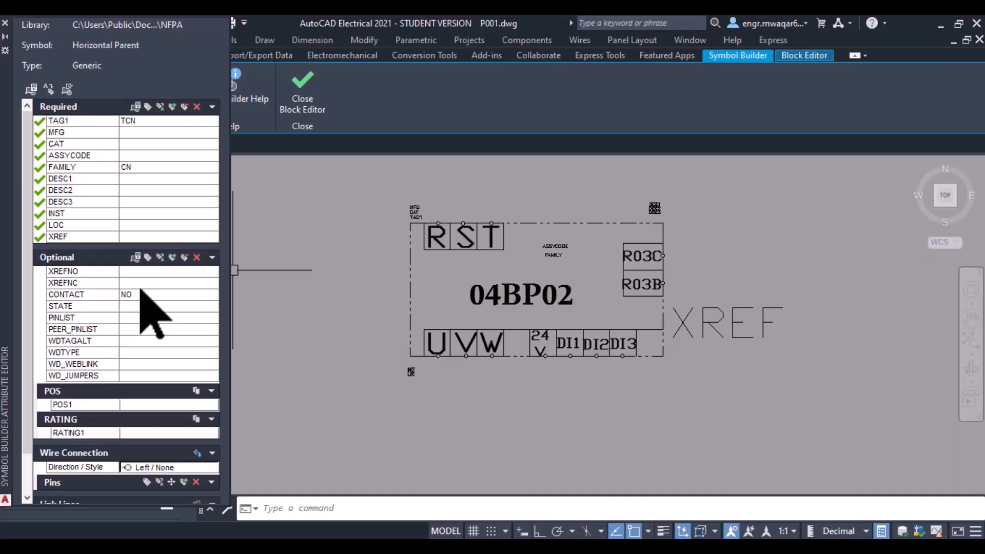
left_click(55, 294)
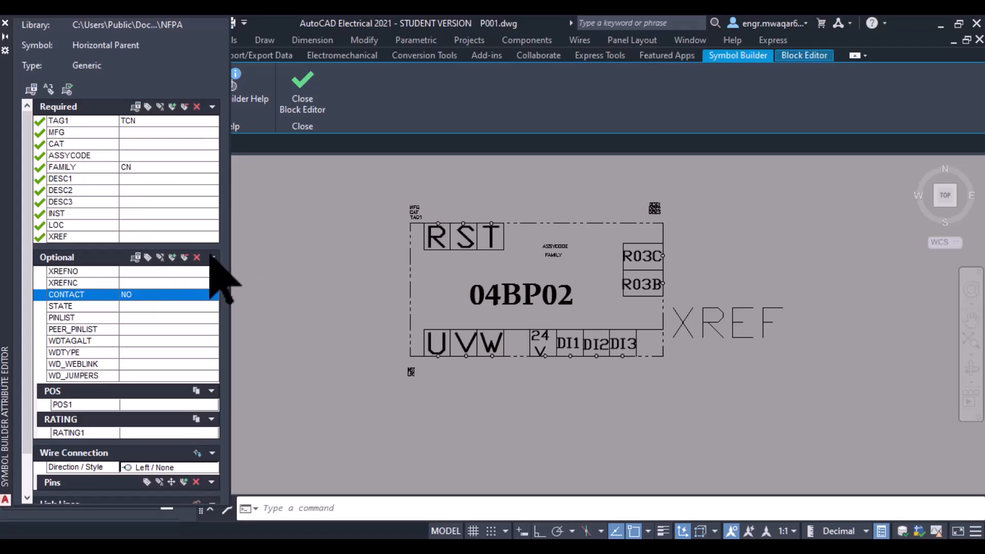
left_click(212, 106)
left_click(212, 106)
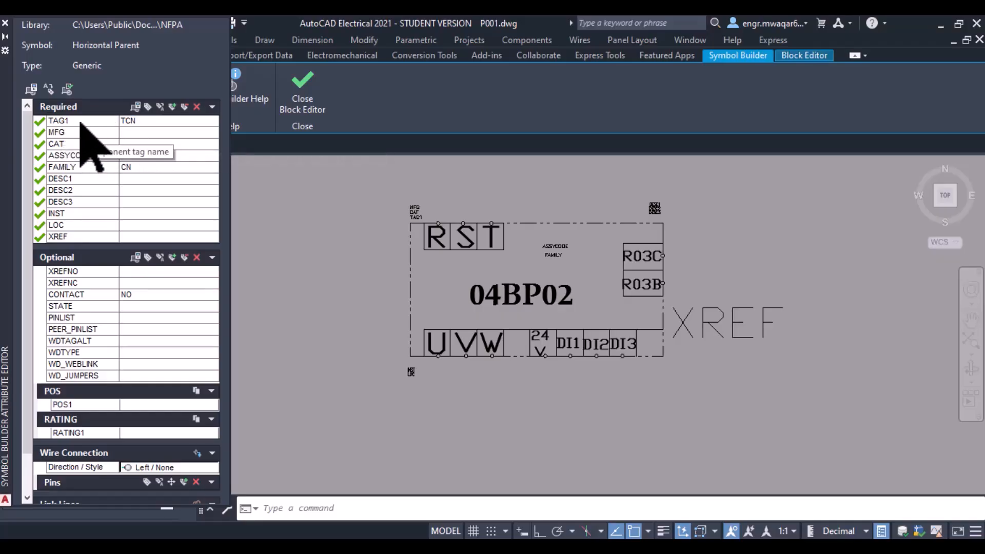
Insert the optional attributes XREFNO and XREFNC, stacked outside the drive outline just below its lower-right corner.
scroll(88, 308, "down", 2)
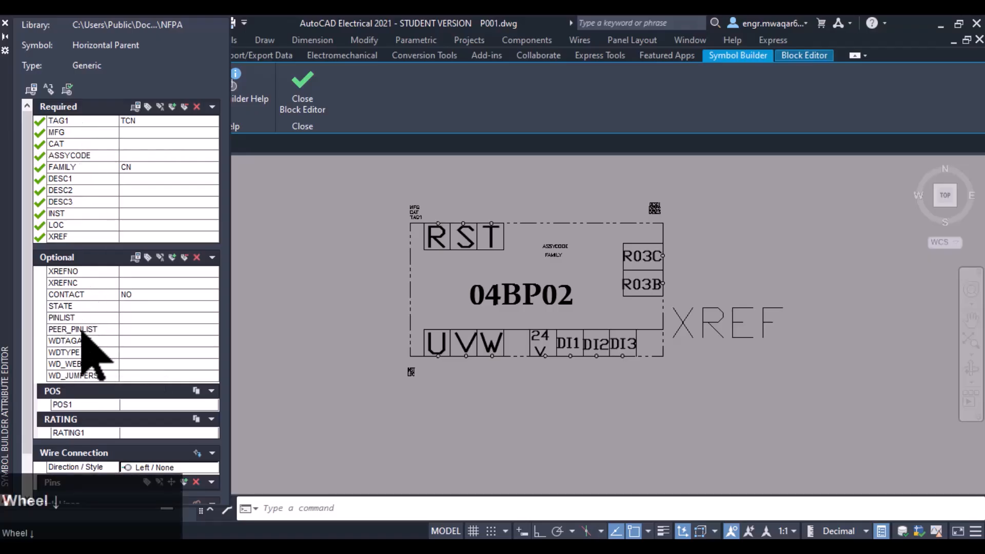
left_click(114, 271)
left_click(136, 256)
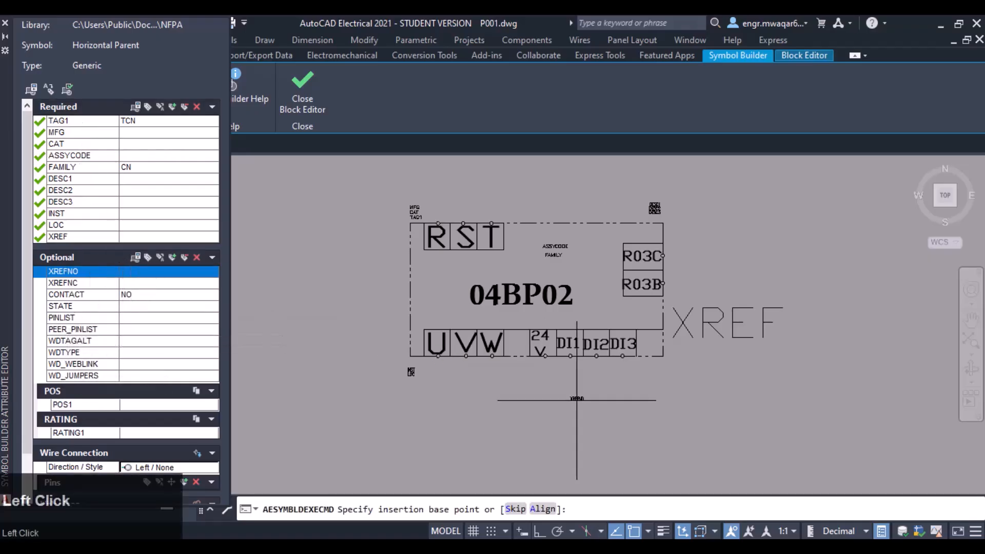
left_click(682, 370)
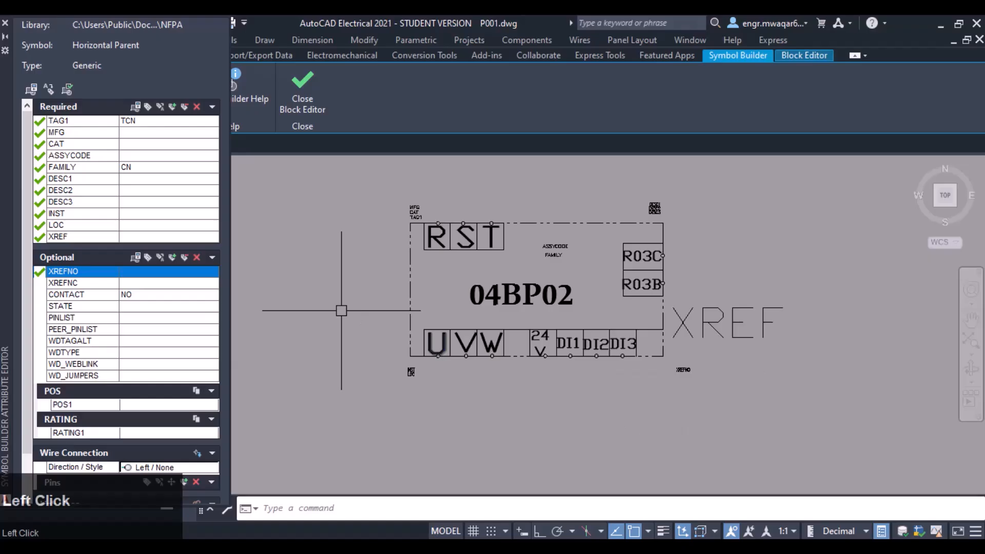
left_click(82, 283)
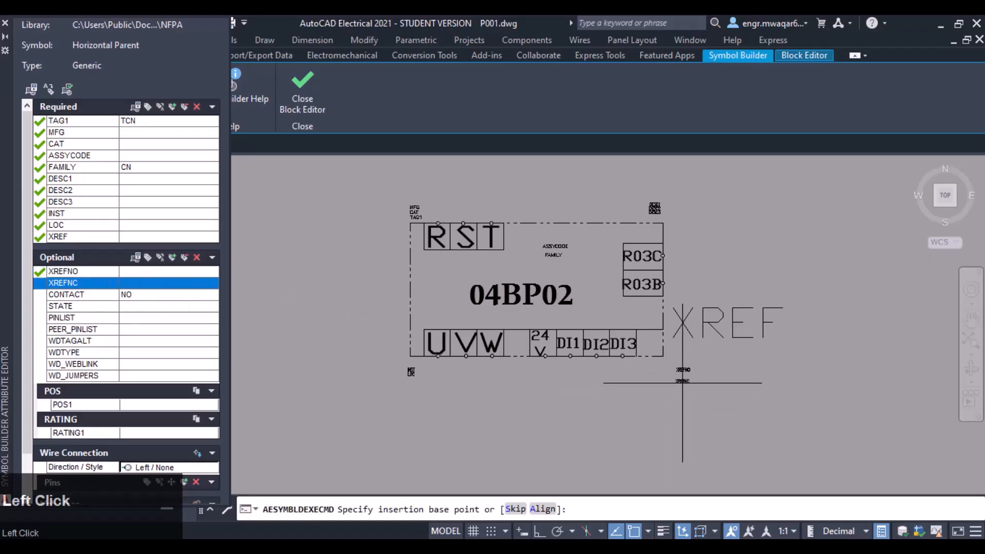
left_click(683, 383)
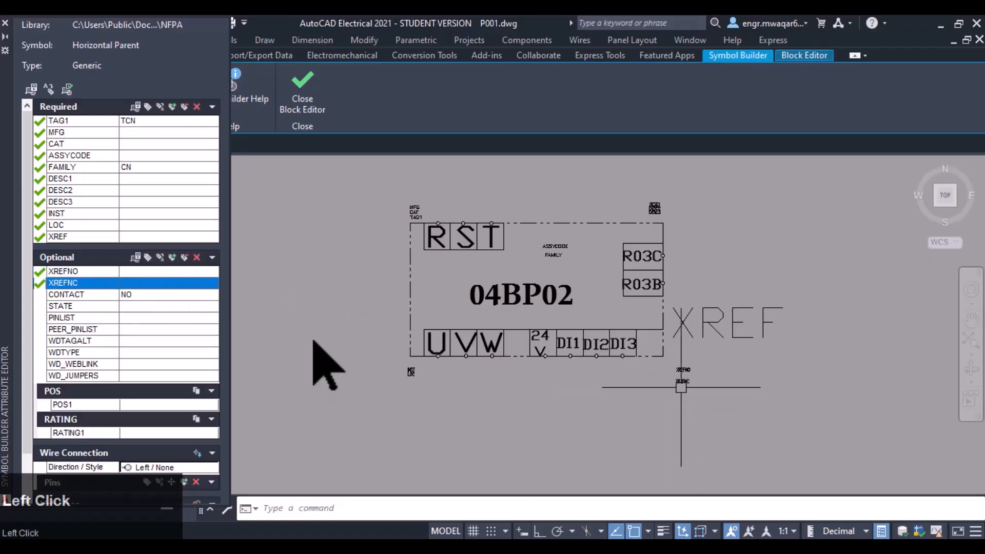
Set the wire connection style to Top / None and insert a connection at the top quadrant of the R terminal circle.
left_click(210, 258)
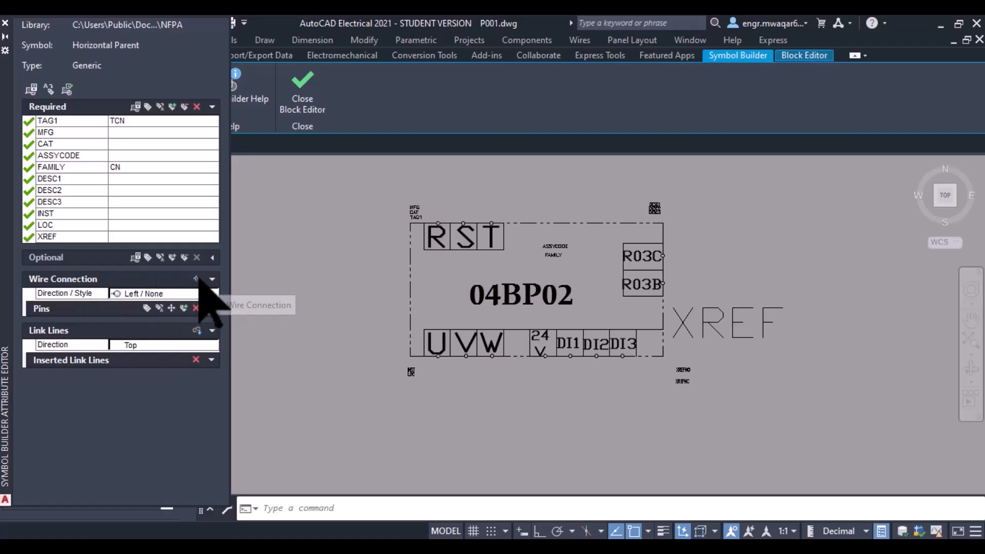
left_click(160, 295)
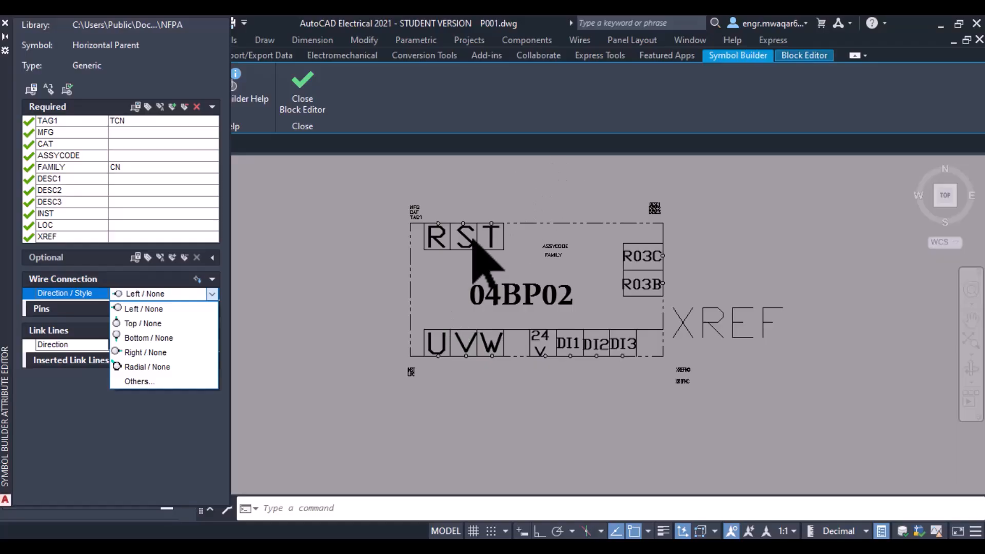
left_click(142, 324)
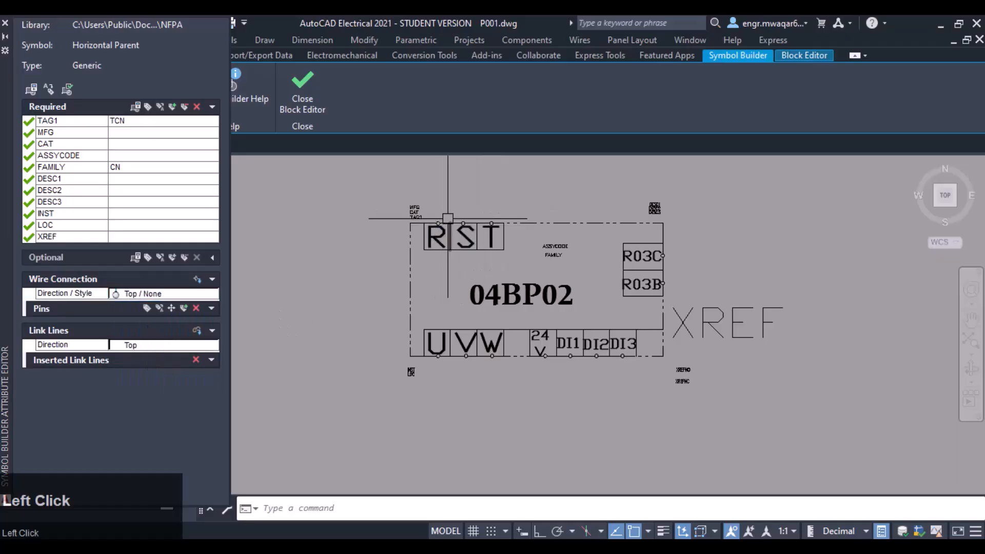
scroll(451, 196, "up", 2)
middle_click_drag(451, 196, 473, 212)
scroll(457, 229, "up", 4)
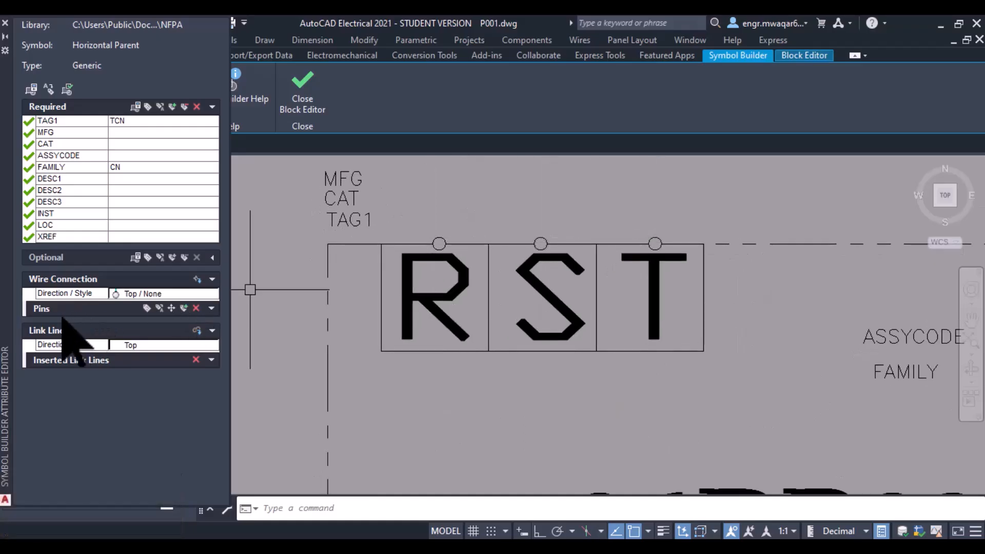
left_click(196, 279)
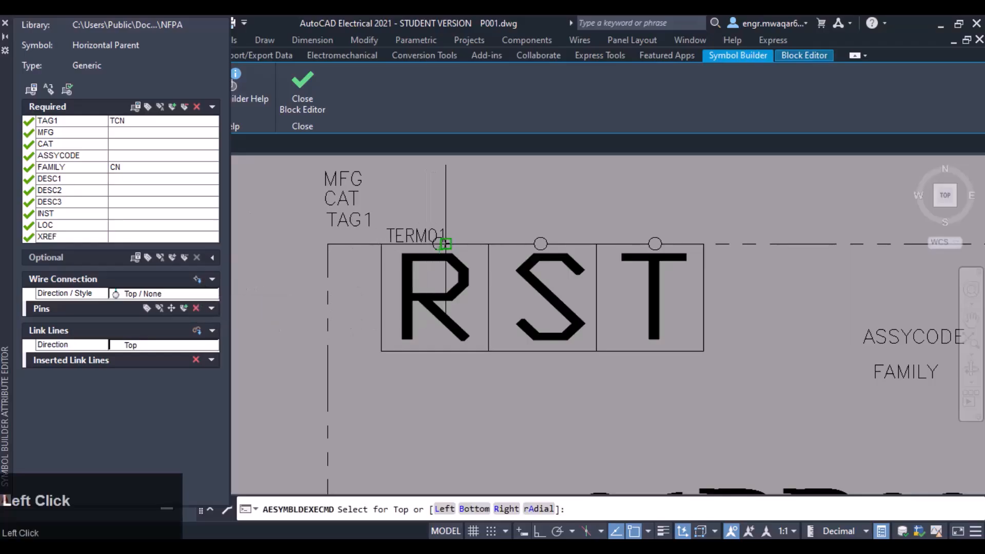
scroll(439, 240, "up", 3)
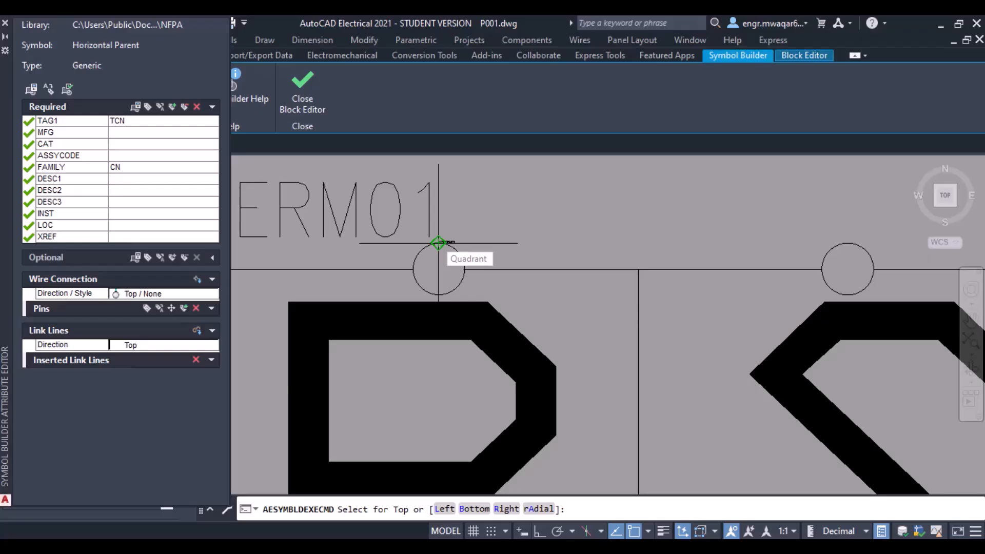
left_click(439, 242)
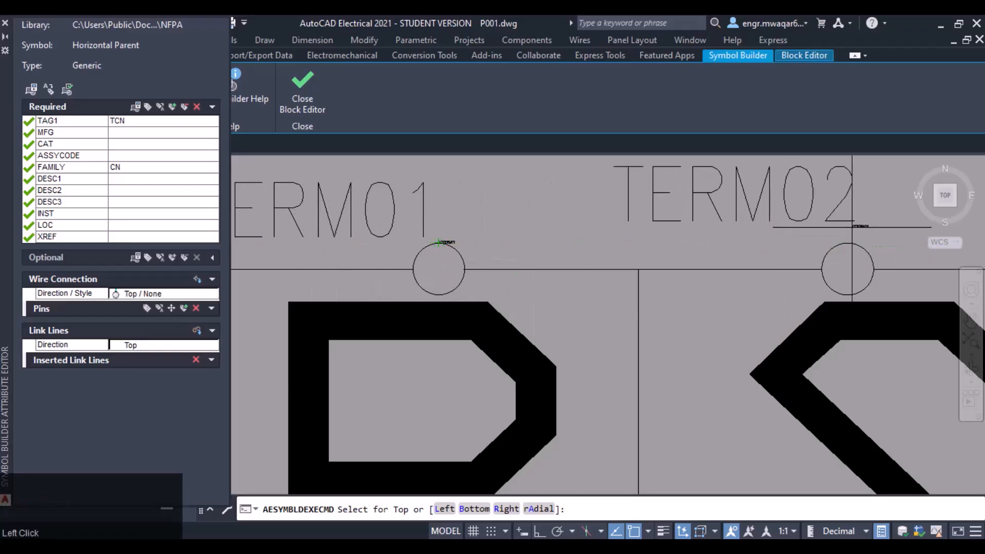
Insert top wire connections at the top quadrants of the S and T terminal circles and end the insertion.
left_click(848, 243)
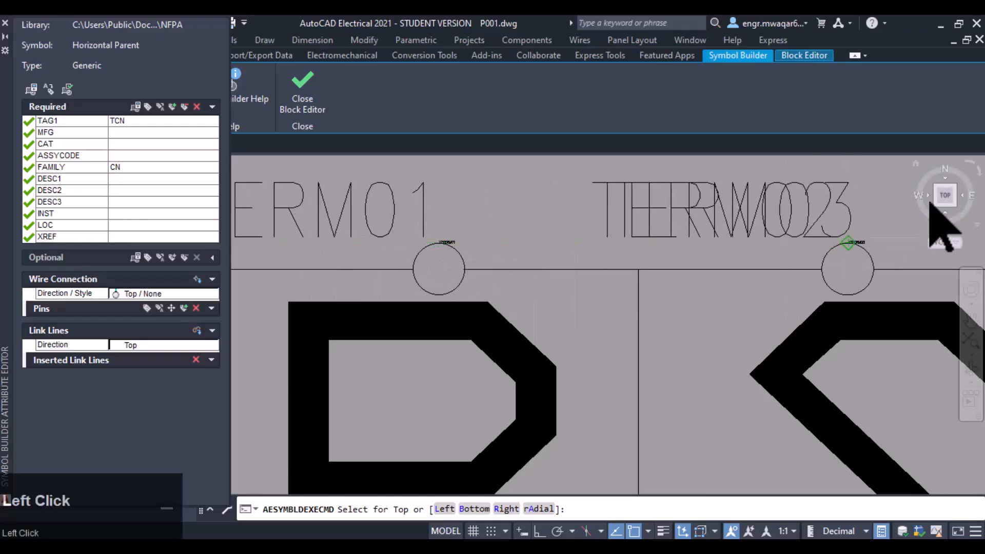
mouse_move(870, 203)
middle_mouse_down()
mouse_move(291, 303)
mouse_move(244, 284)
middle_mouse_up()
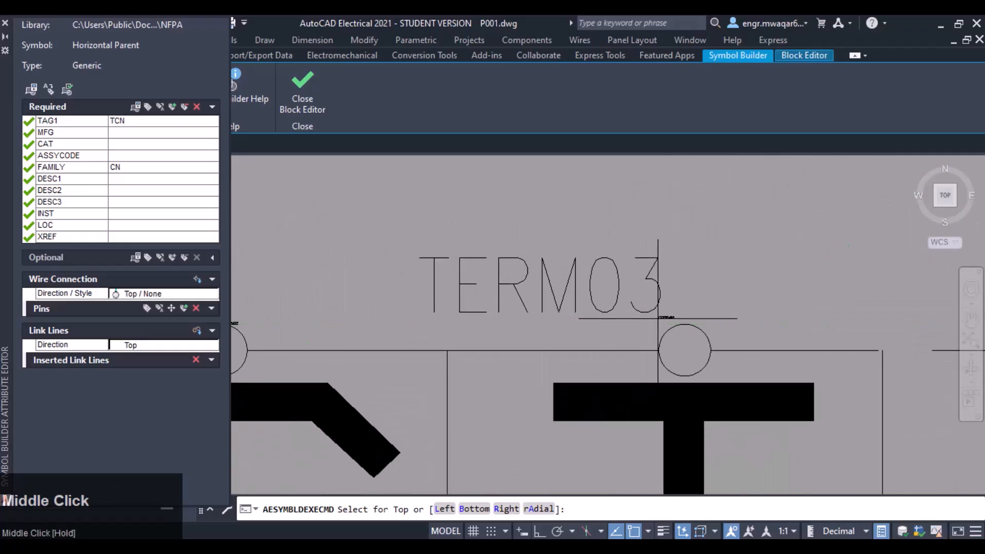
left_click(685, 324)
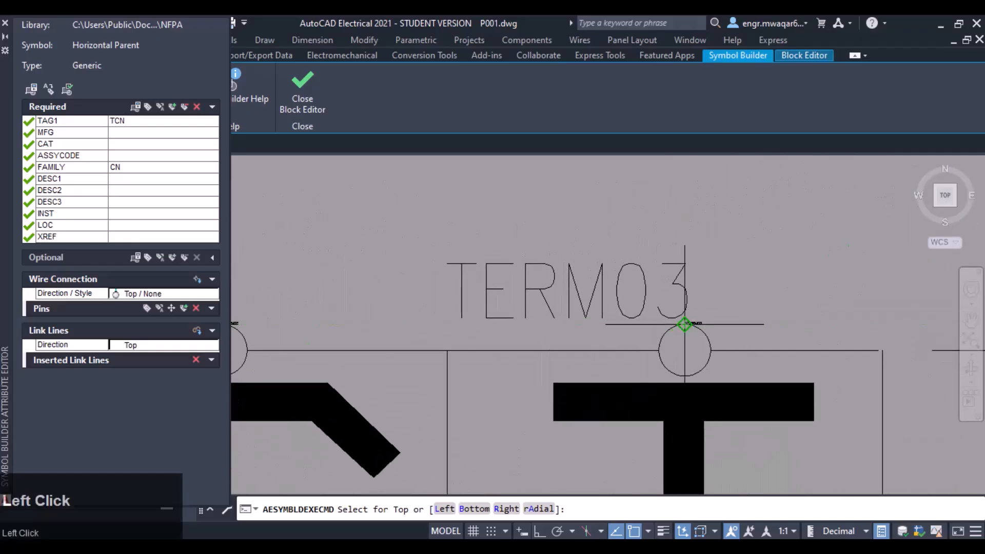
scroll(619, 254, "down", 2)
scroll(619, 253, "down", 3)
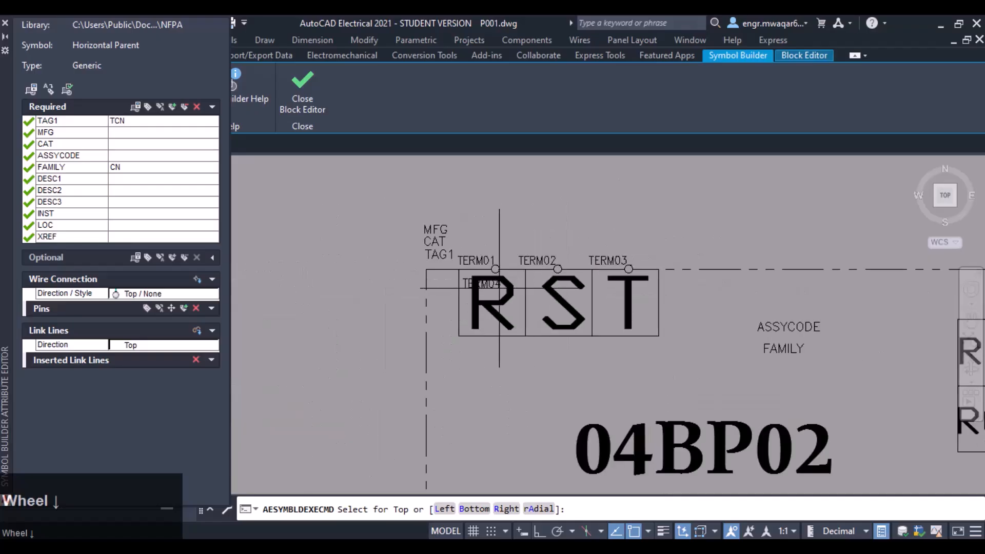
mouse_move(471, 311)
middle_mouse_down()
mouse_move(391, 229)
mouse_move(391, 183)
middle_mouse_up()
scroll(410, 338, "down", 3)
middle_click_drag(578, 277, 582, 203)
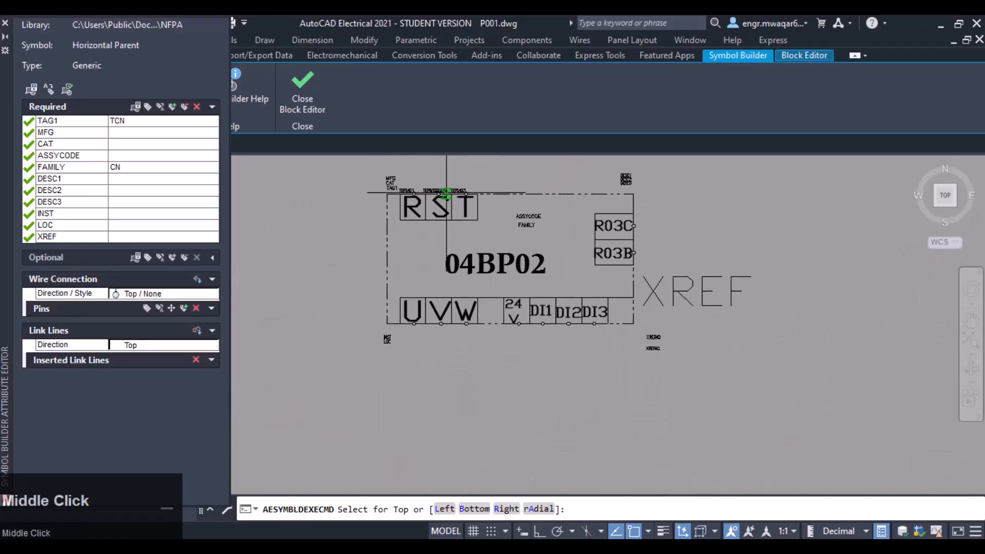
key("Escape")
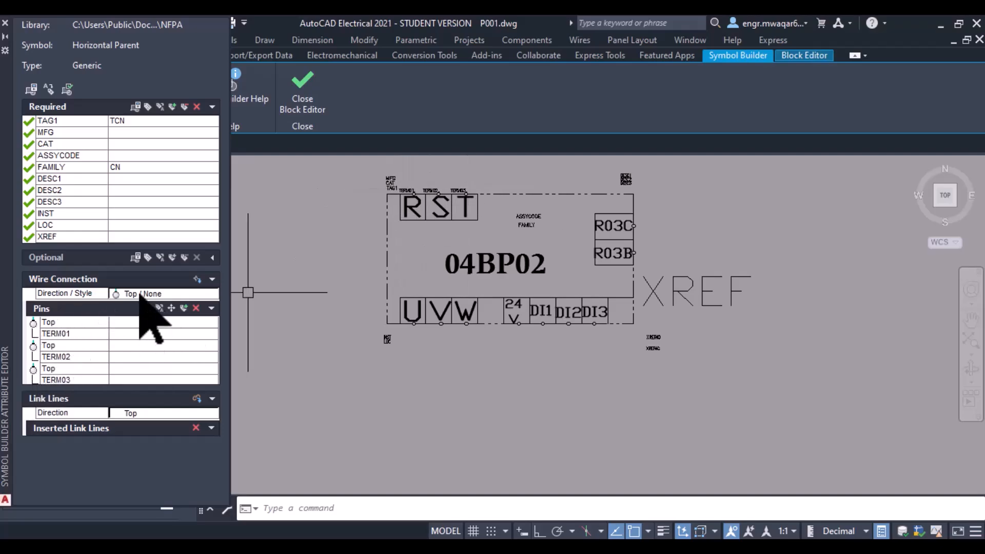
Set the wire connection style to Right / None and insert a connection at the right quadrant of the R03C terminal circle.
left_click(156, 293)
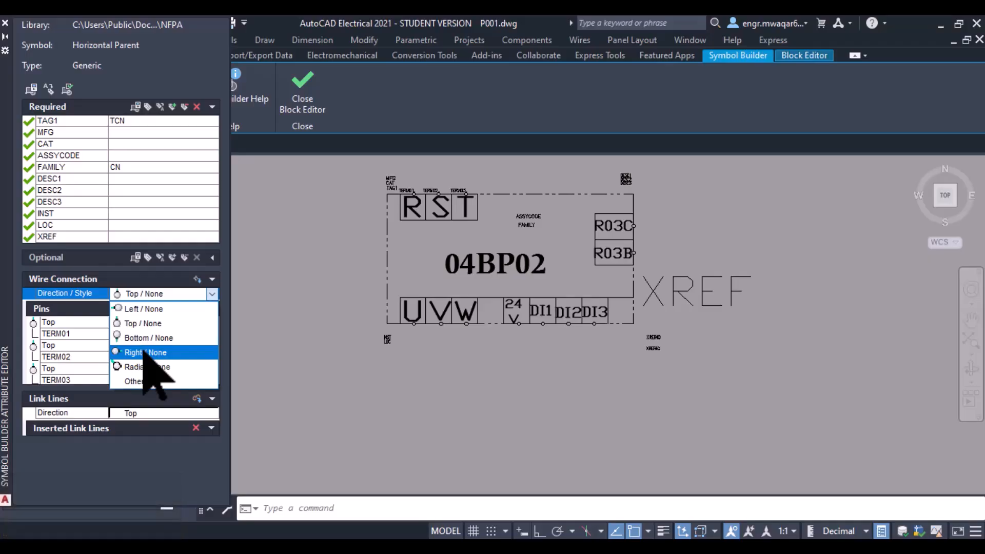
left_click(145, 352)
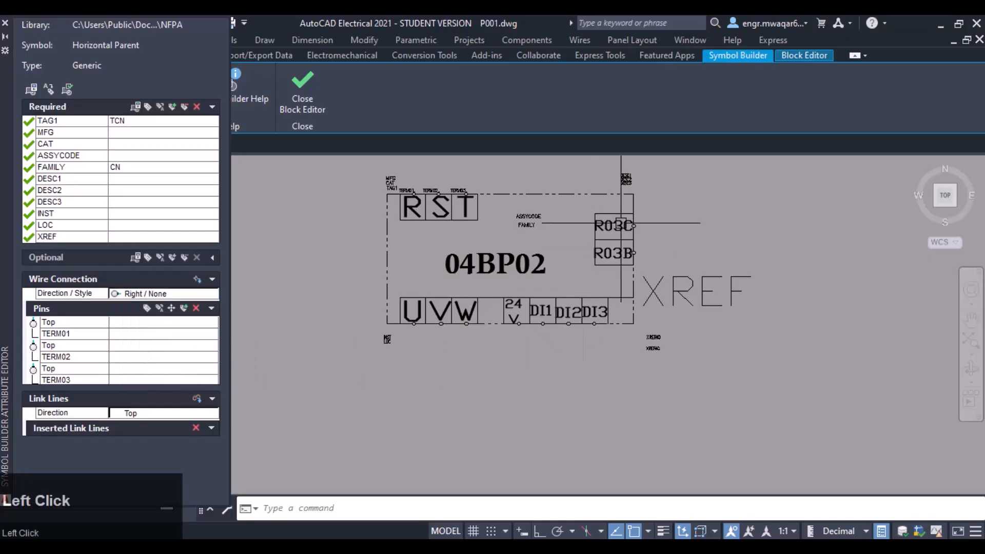
scroll(465, 297, "up", 5)
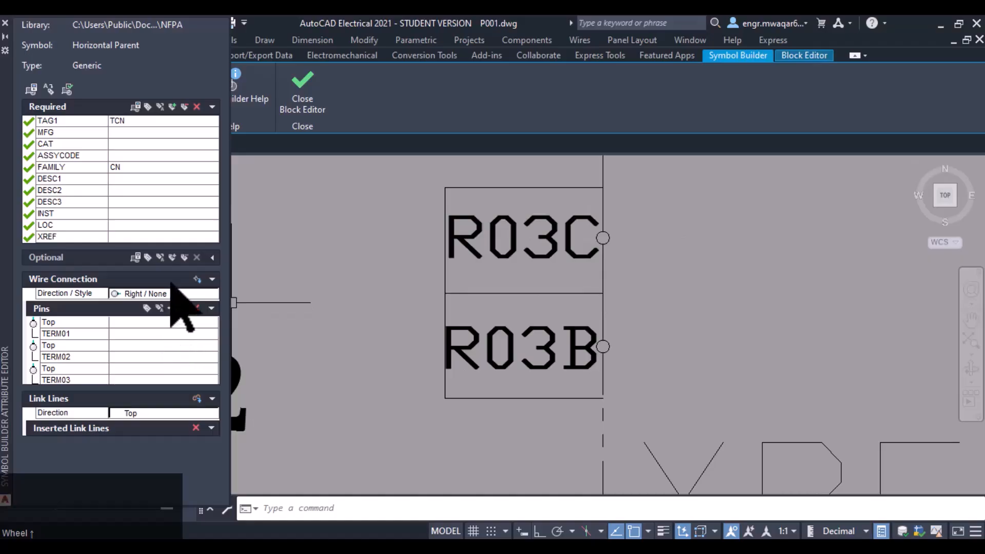
left_click(197, 279)
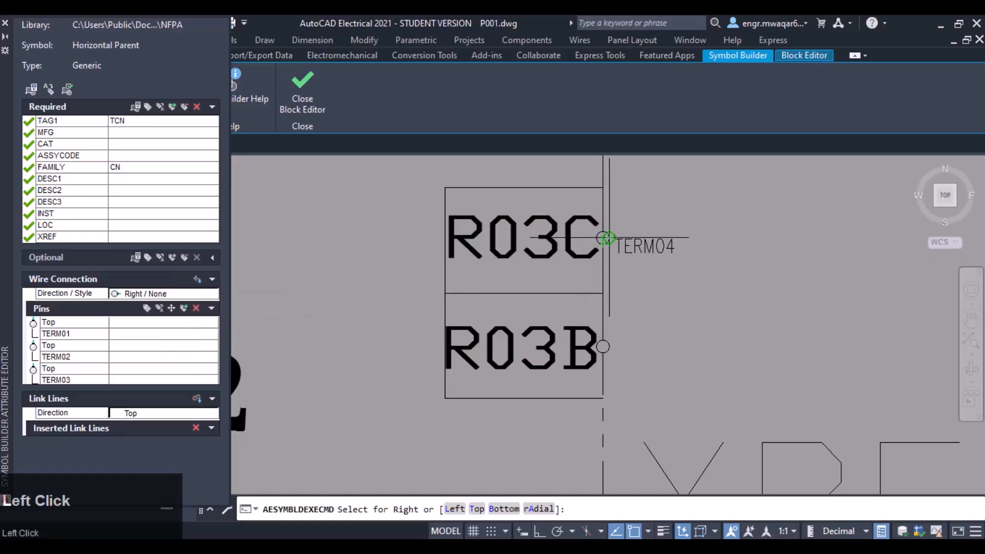
scroll(613, 244, "up", 5)
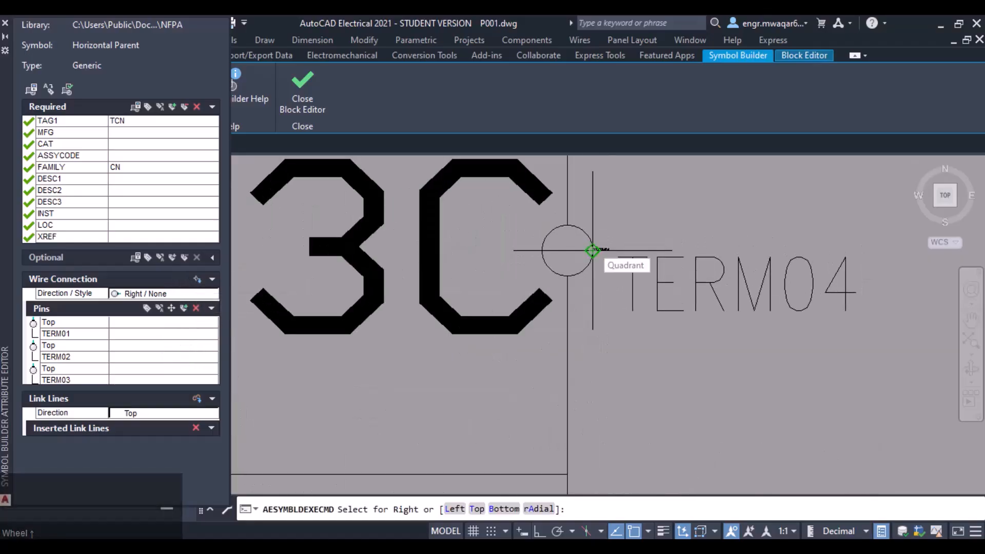
left_click(593, 251)
Insert a right wire connection at the right quadrant of the R03B terminal circle and end the insertion.
scroll(688, 411, "down", 4)
mouse_move(632, 374)
middle_mouse_down()
mouse_move(618, 317)
mouse_move(617, 195)
middle_mouse_up()
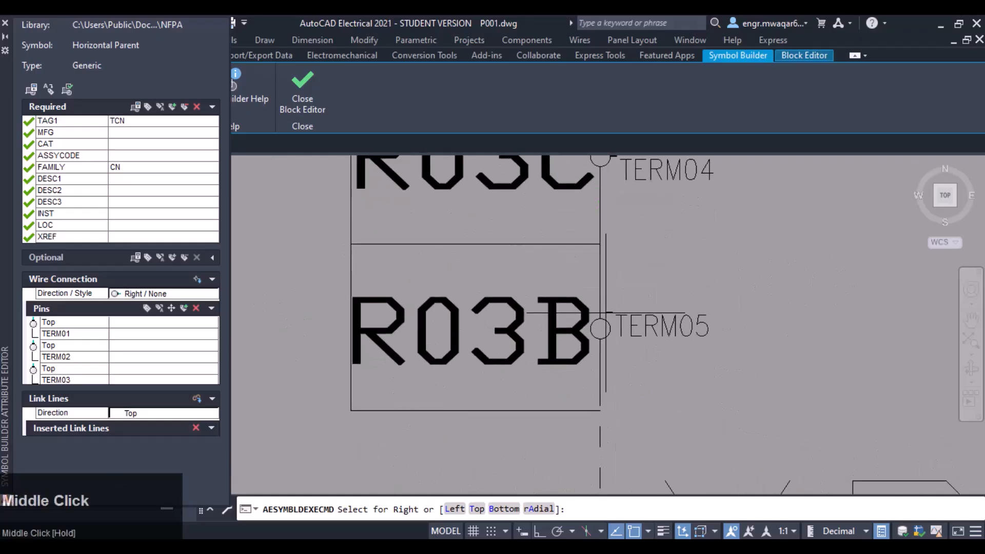
scroll(590, 351, "up", 3)
left_click(616, 352)
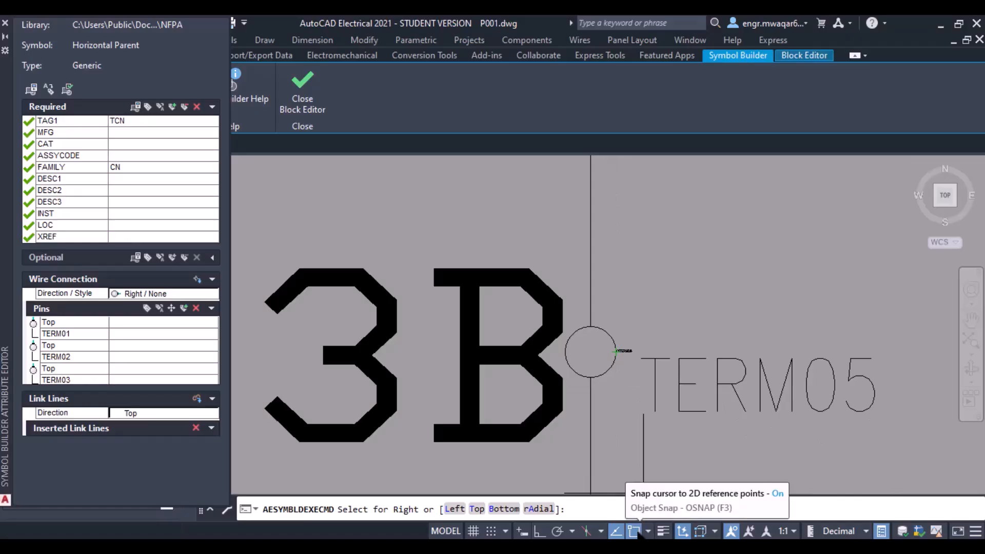
scroll(539, 318, "down", 5)
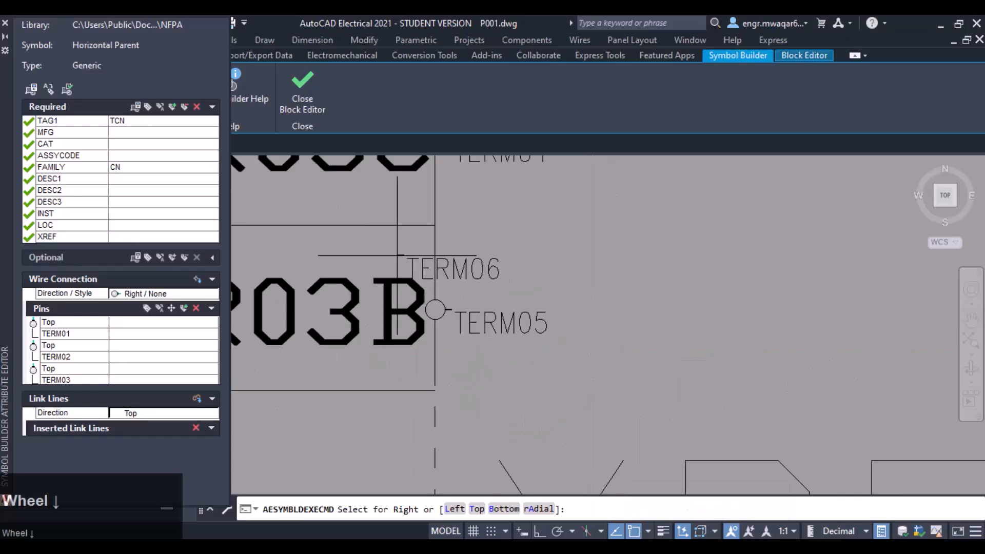
middle_click_drag(320, 306, 536, 236)
scroll(523, 241, "down", 4)
middle_click_drag(423, 275, 527, 260)
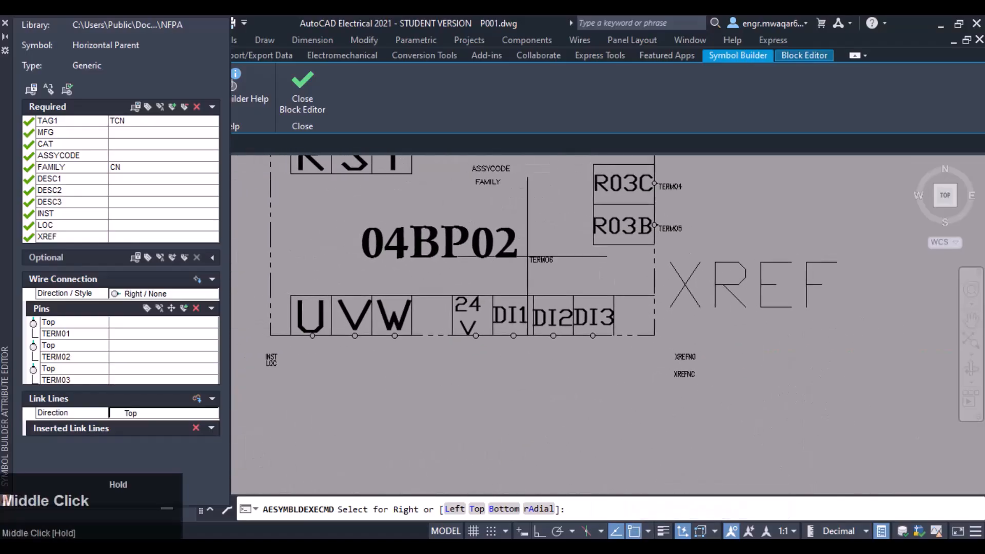
key("Escape")
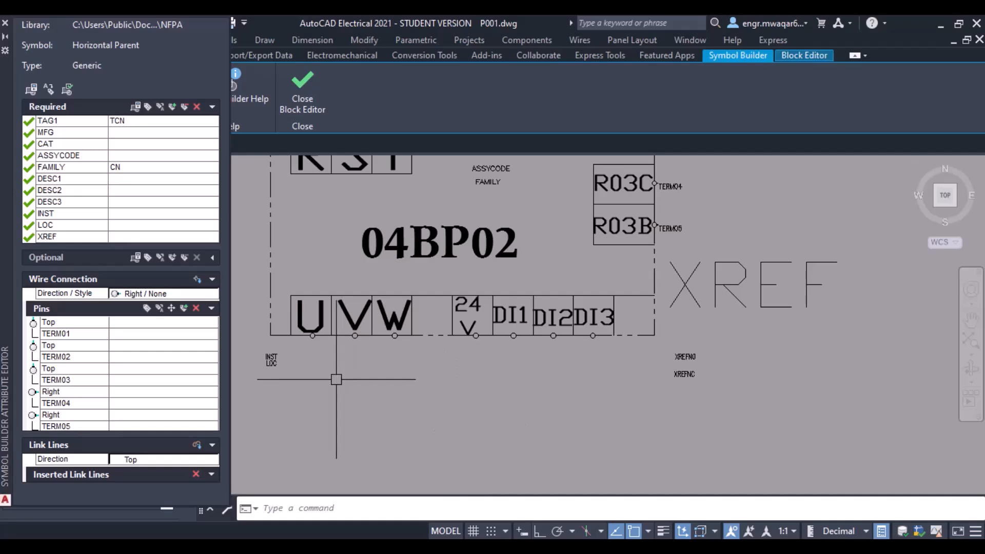
Set the wire connection style to Bottom / None and insert a connection at the bottom quadrant of the U terminal circle.
scroll(304, 341, "up", 3)
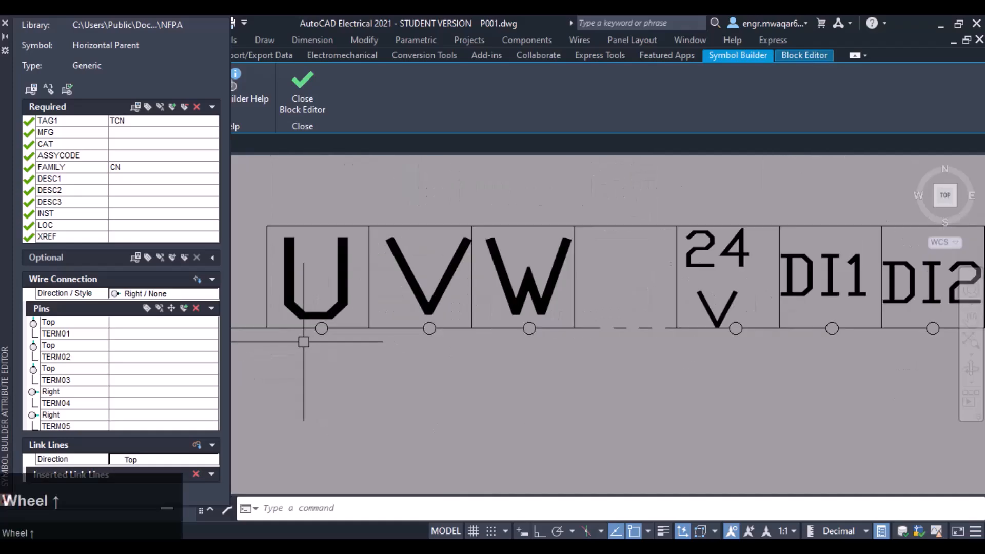
scroll(318, 341, "up", 2)
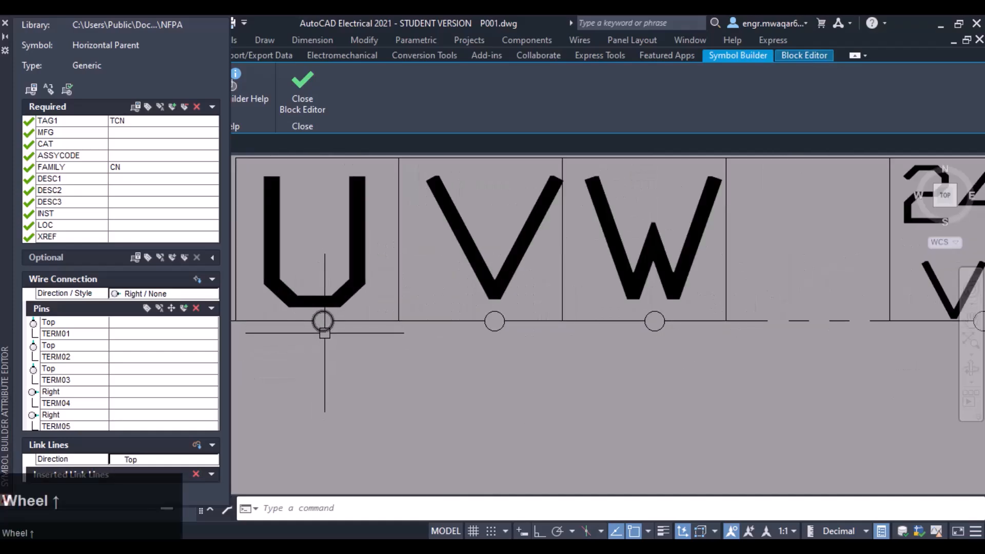
middle_click(318, 339)
scroll(366, 318, "up", 2)
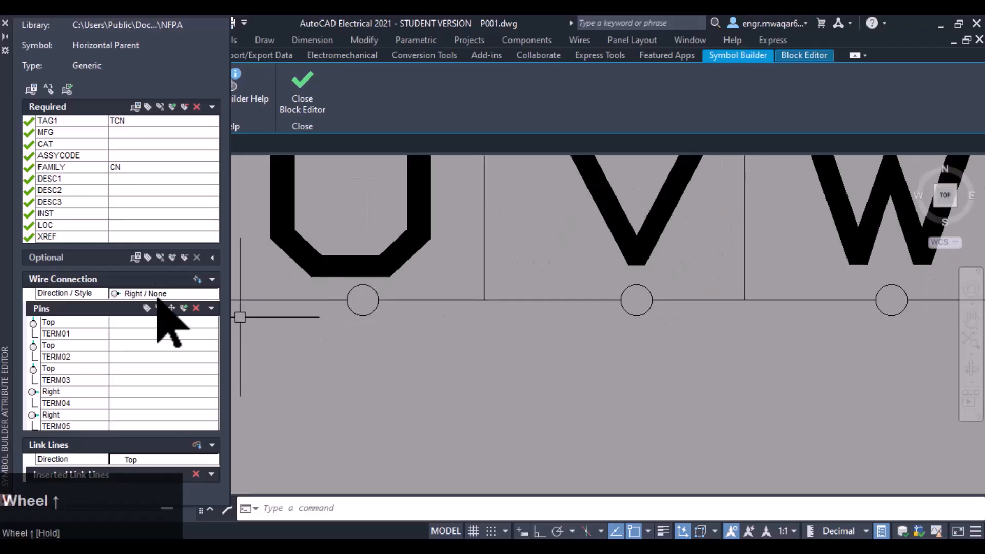
left_click(133, 293)
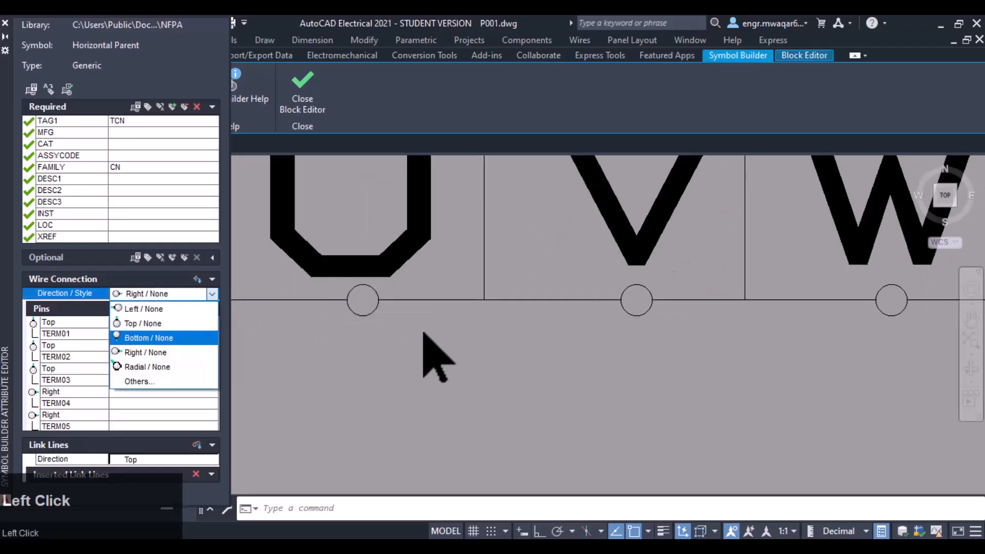
left_click(144, 341)
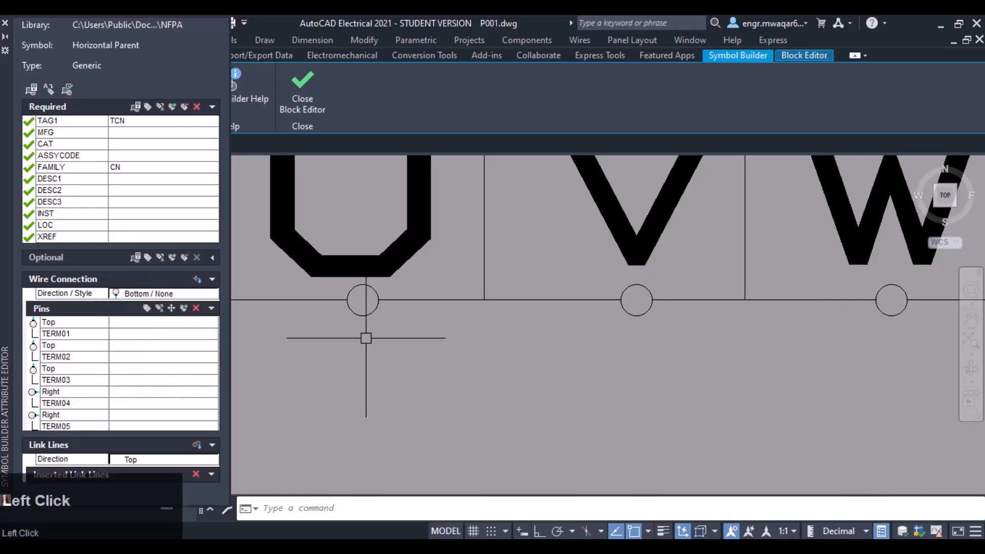
left_click(197, 279)
scroll(454, 338, "down", 3)
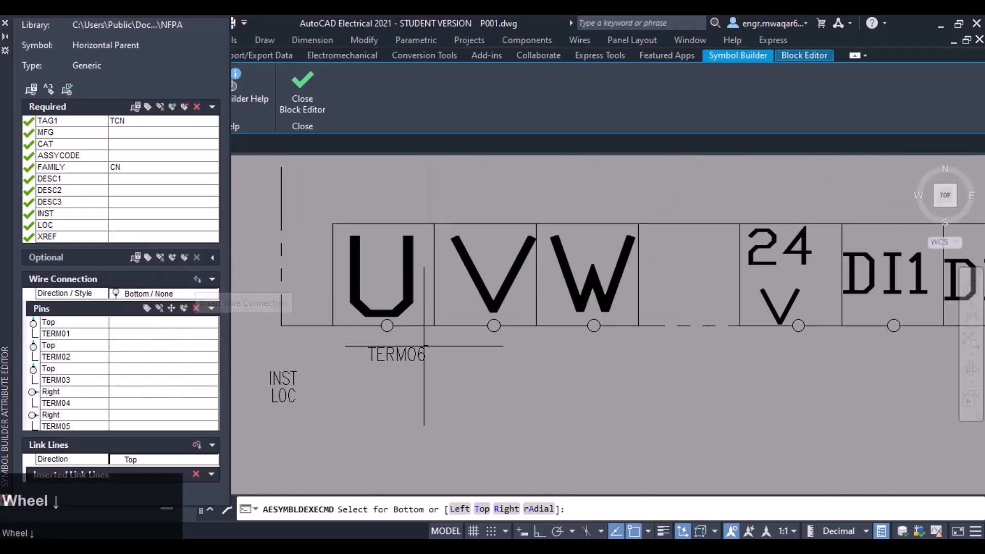
scroll(386, 335, "up", 3)
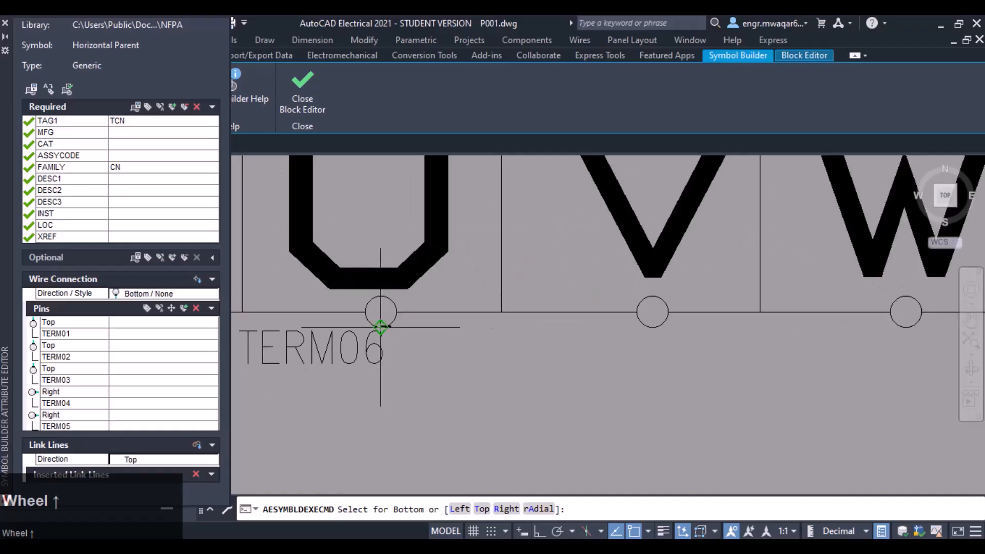
left_click(380, 327)
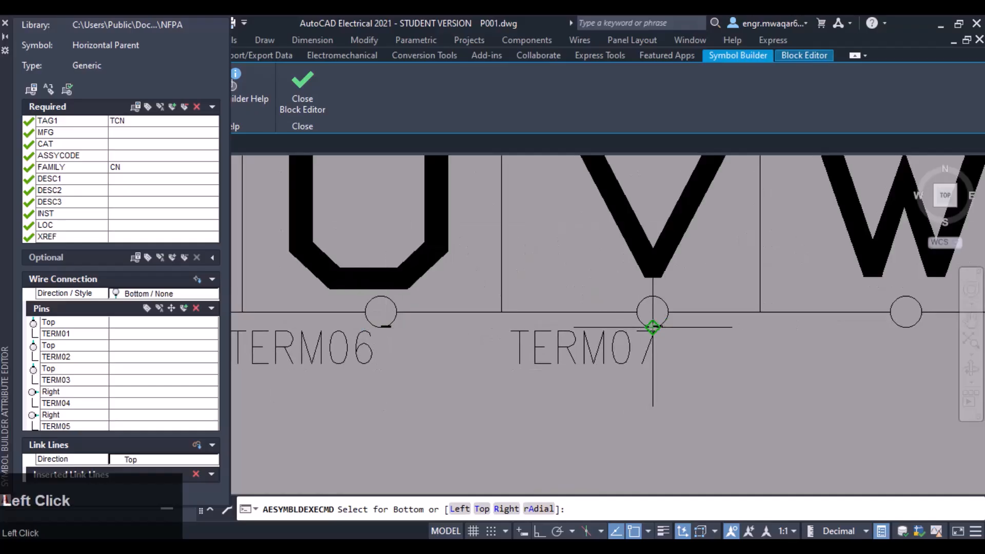
Insert bottom wire connections at the bottom quadrants of the V and W terminal circles.
left_click(652, 327)
middle_click_drag(821, 311, 433, 324)
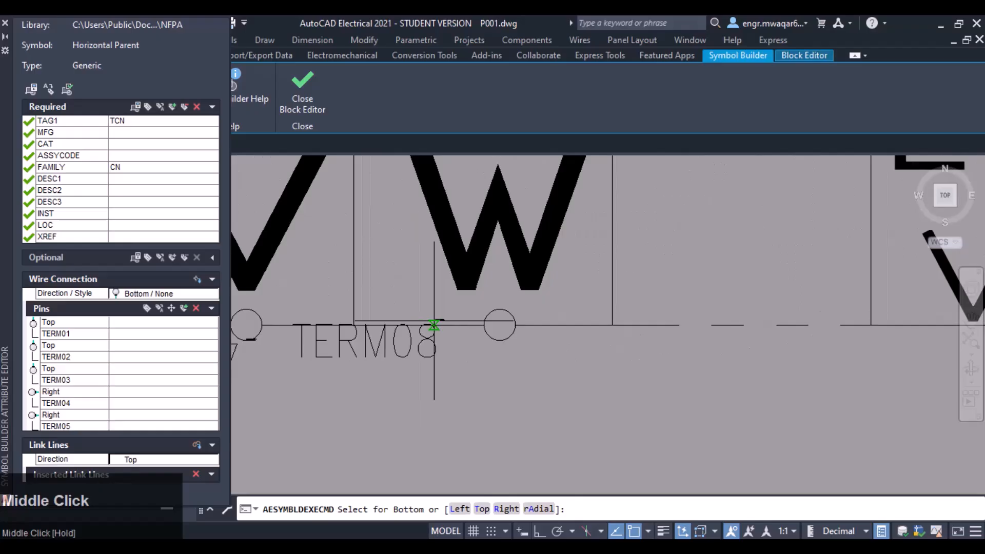
left_click(499, 340)
Insert bottom wire connections at the bottom quadrants of the 24V, DI1, DI2 and DI3 terminal circles and end the insertion.
middle_click_drag(820, 365, 275, 282)
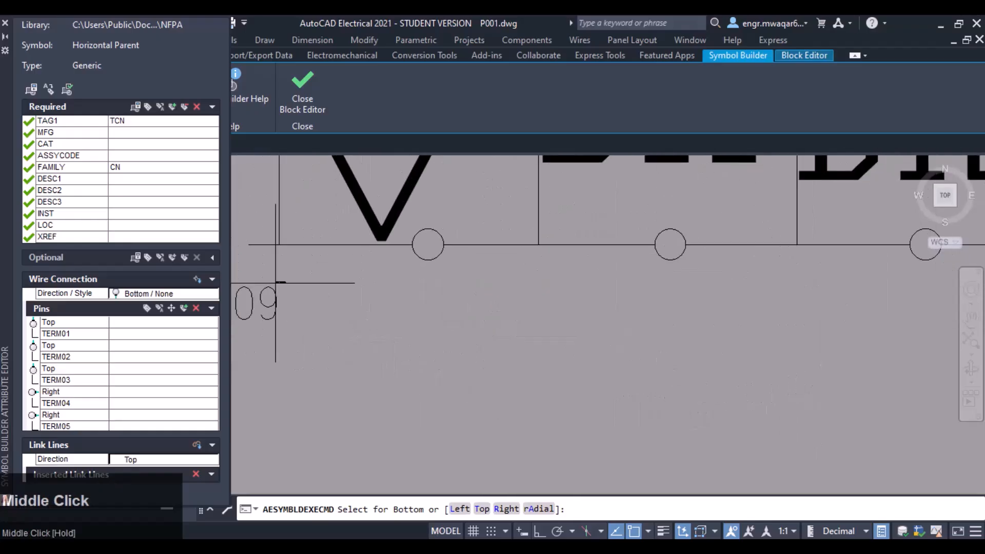
left_click(428, 260)
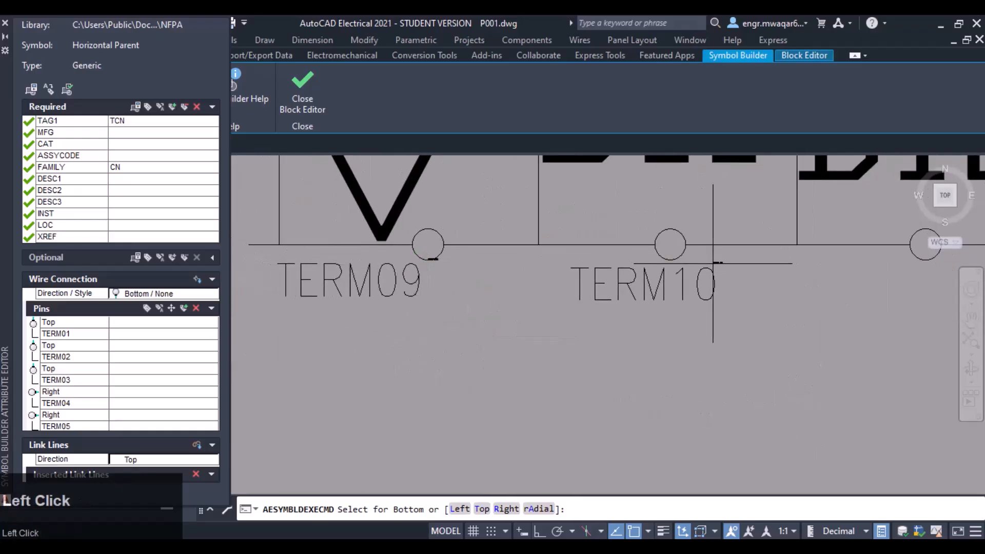
left_click(670, 259)
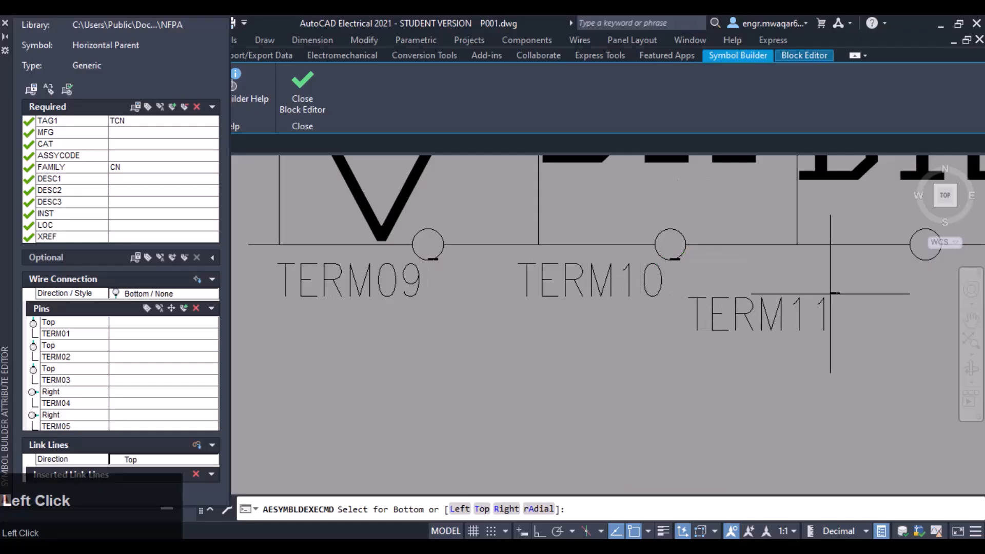
mouse_move(831, 308)
middle_mouse_down()
mouse_move(740, 291)
mouse_move(441, 296)
middle_mouse_up()
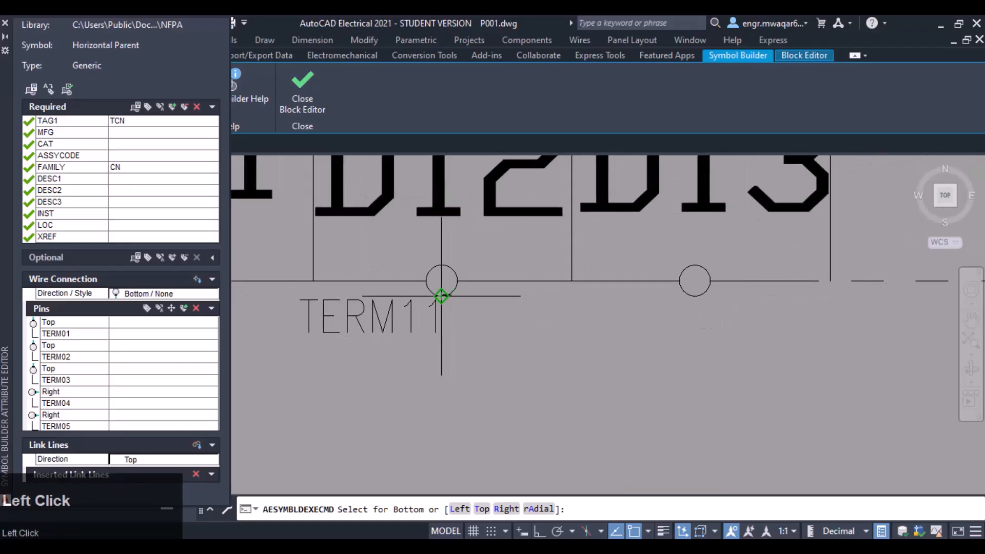
left_click(442, 296)
left_click(694, 296)
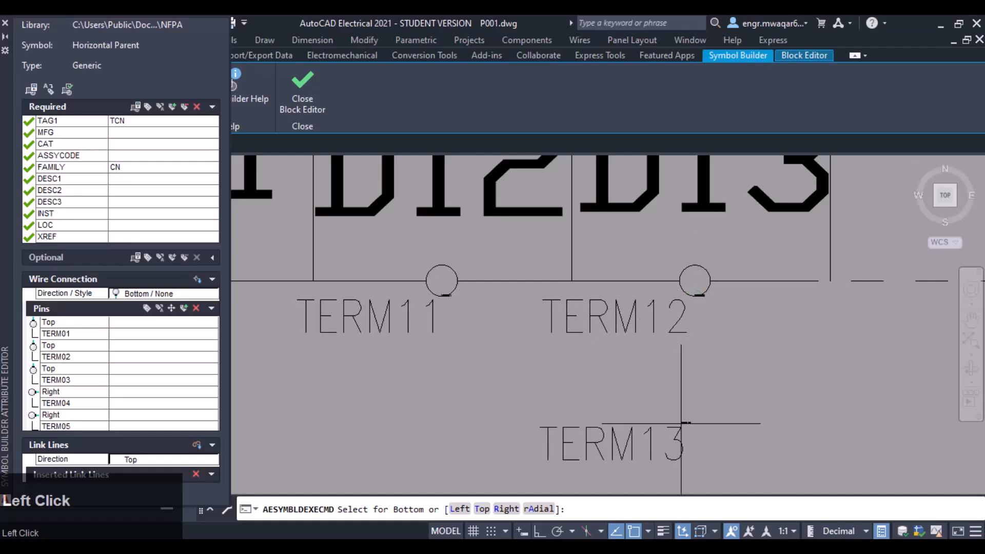
scroll(676, 422, "down", 5)
middle_click_drag(438, 404, 584, 329)
scroll(584, 328, "down", 5)
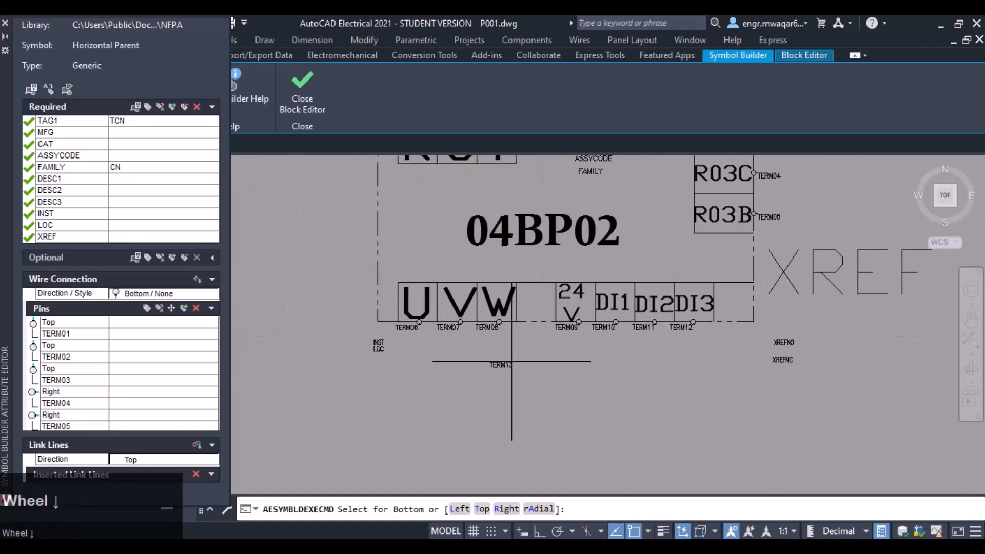
mouse_move(492, 313)
middle_mouse_down()
mouse_move(498, 367)
mouse_move(509, 371)
middle_mouse_up()
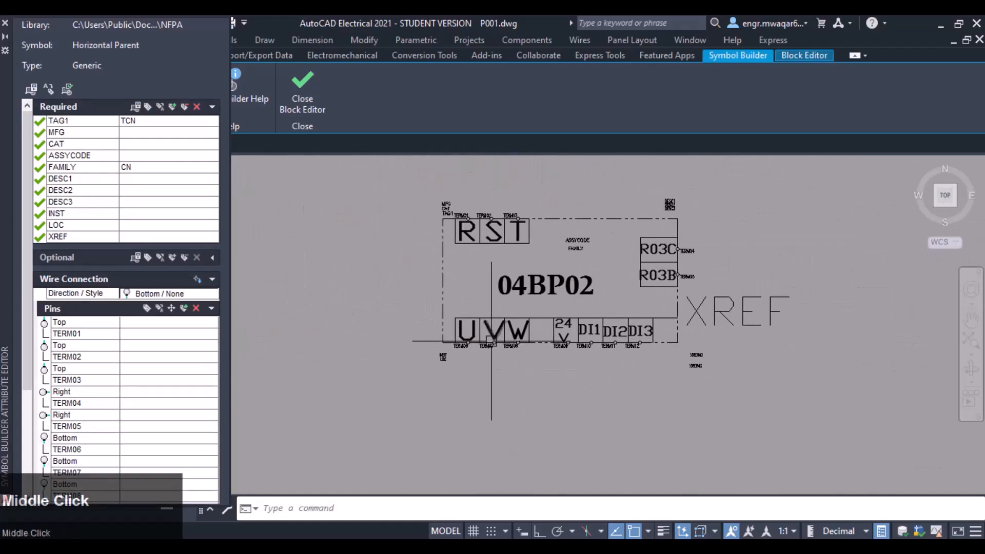
Inspect the wire connection at the U terminal circle up close and collapse the Pins list.
scroll(510, 344, "up", 5)
scroll(509, 345, "up", 10)
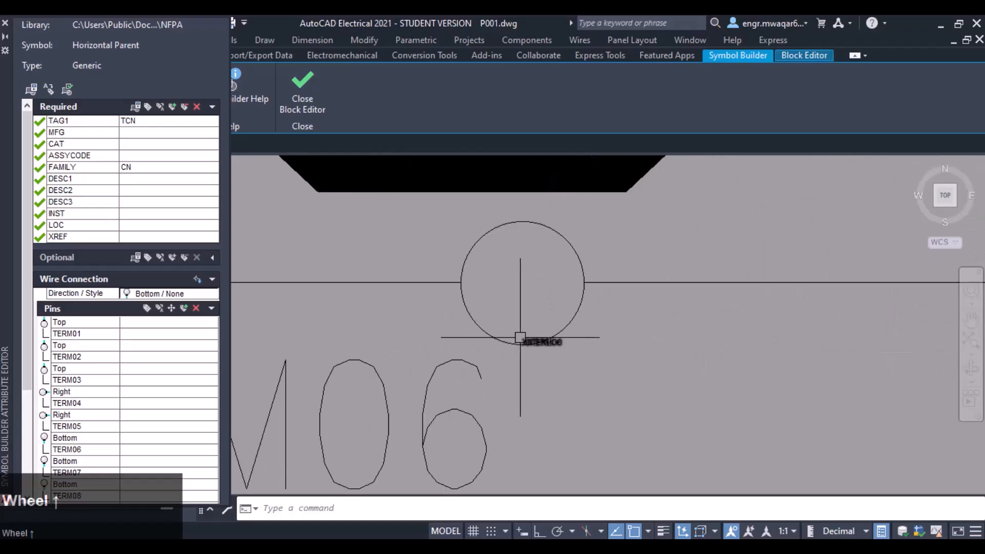
scroll(515, 346, "down", 5)
scroll(516, 345, "down", 3)
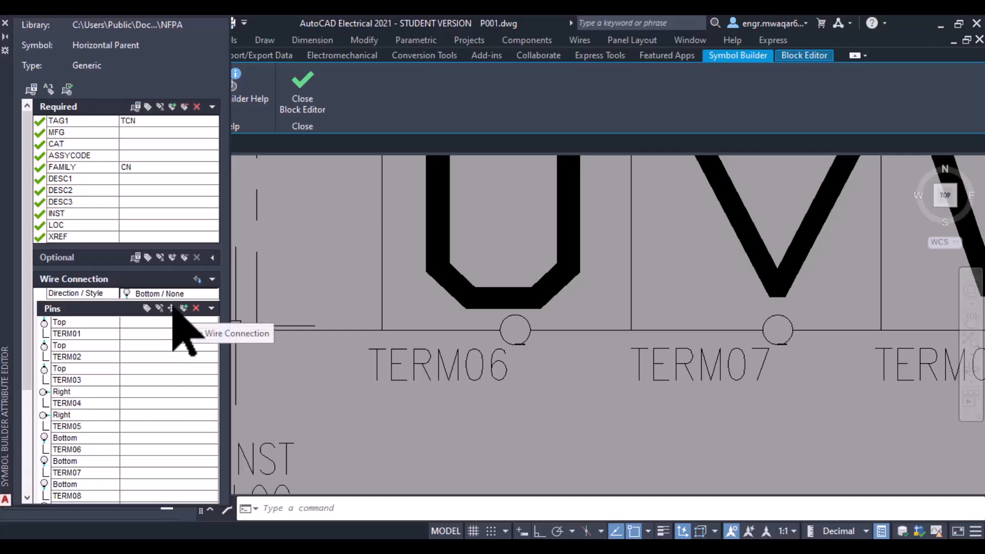
left_click(211, 308)
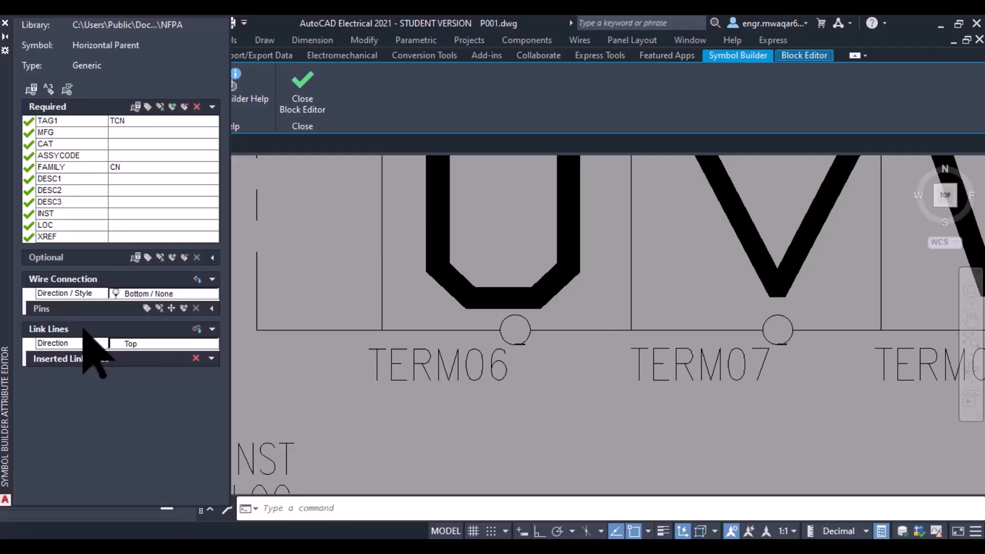
Keep the link line direction at Top and insert a link line on the upper edge of the drive outline.
scroll(505, 307, "down", 12)
middle_click_drag(571, 263, 502, 288)
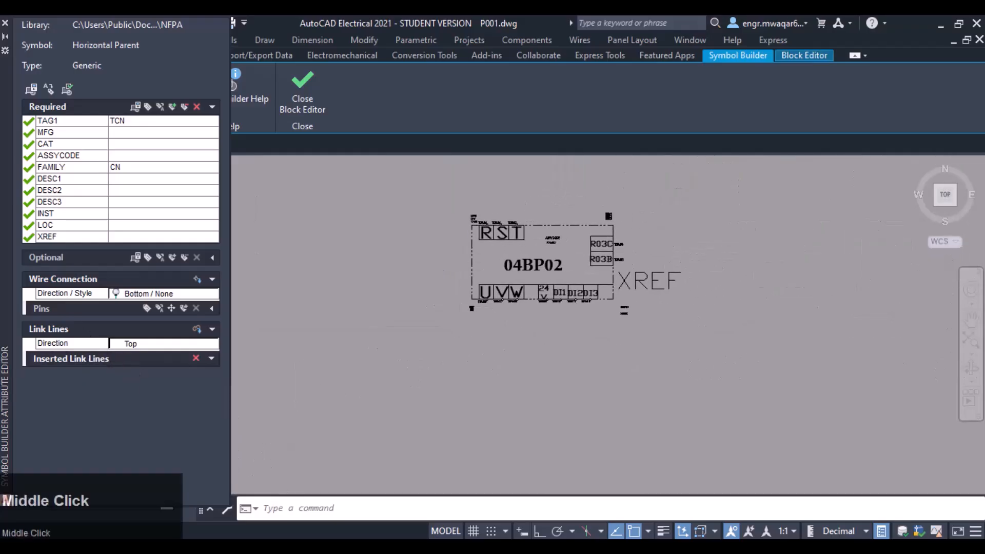
scroll(529, 262, "up", 2)
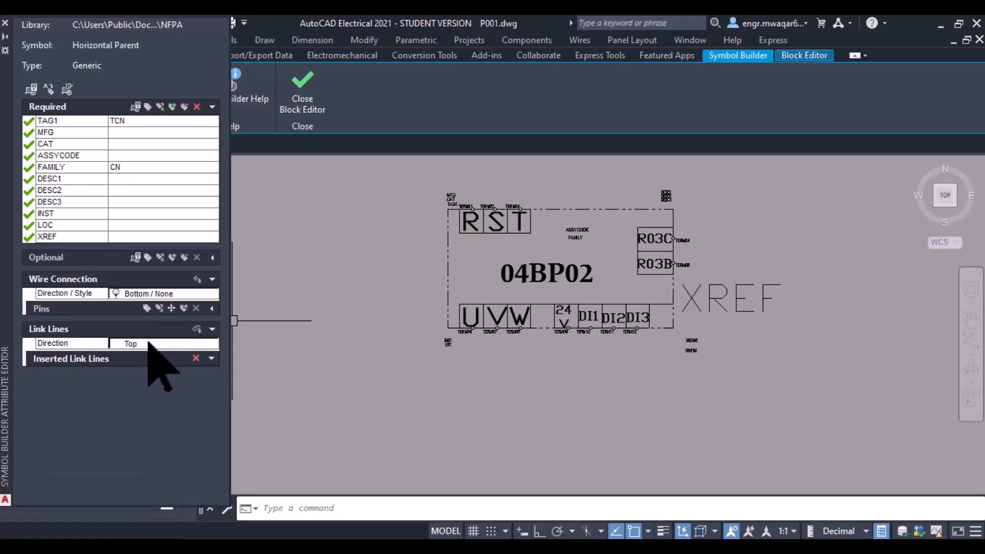
left_click(208, 343)
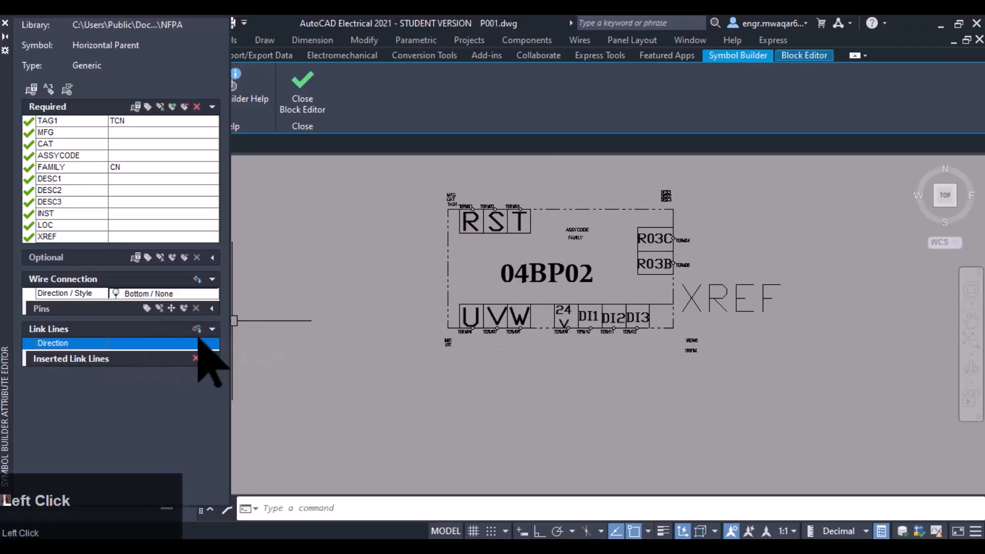
left_click(131, 359)
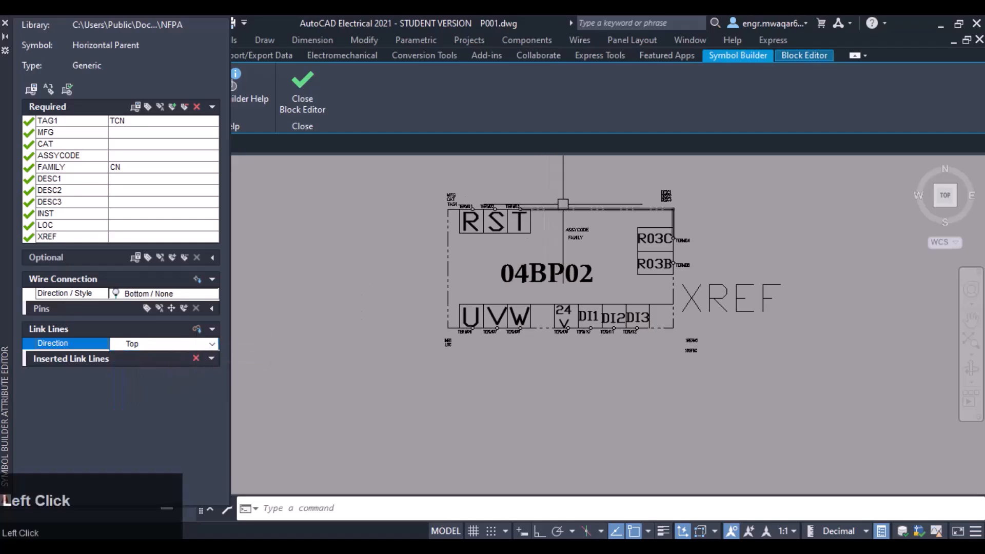
left_click(207, 339)
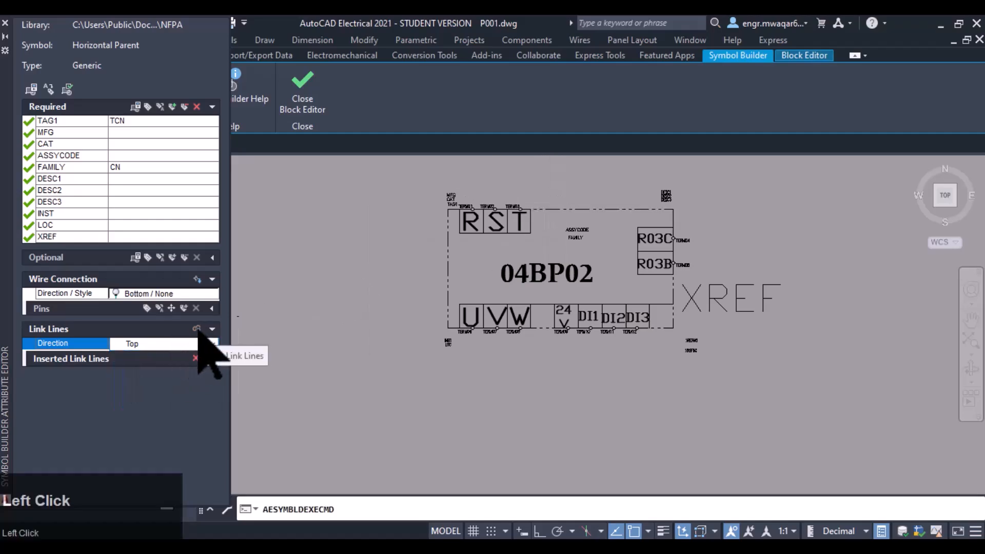
scroll(566, 212, "up", 3)
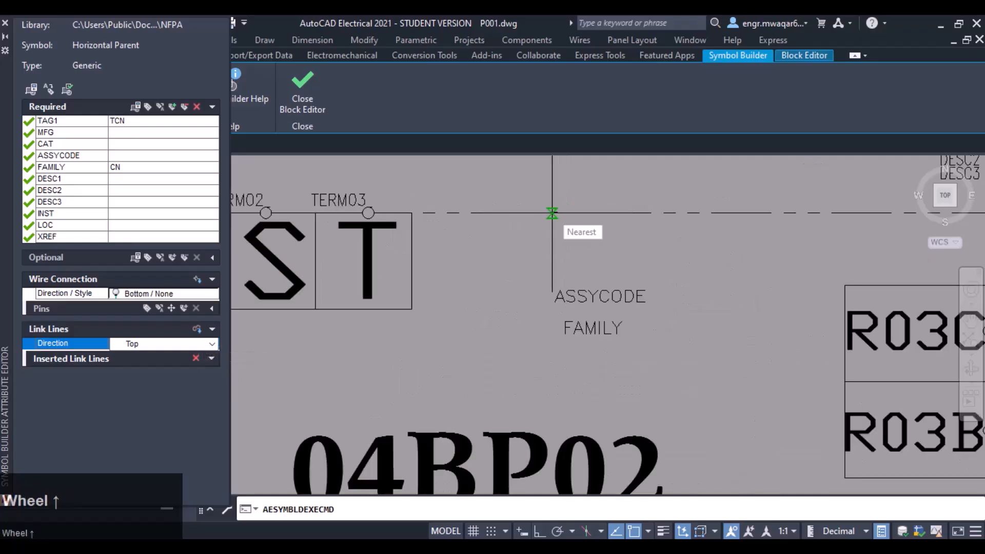
left_click(554, 212)
scroll(572, 317, "down", 5)
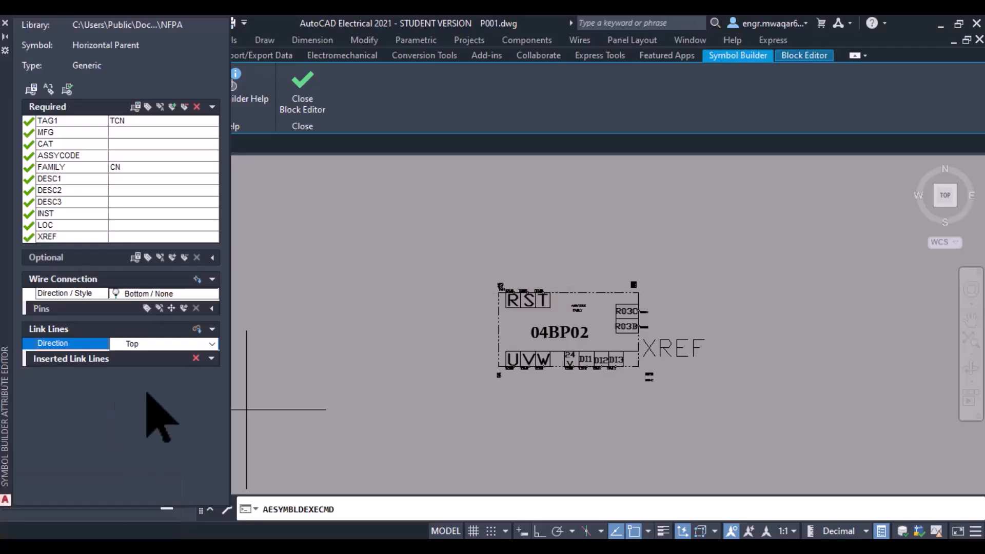
Set the link line direction to Bottom and insert a link line on the lower edge of the drive outline.
left_click(181, 343)
left_click(153, 374)
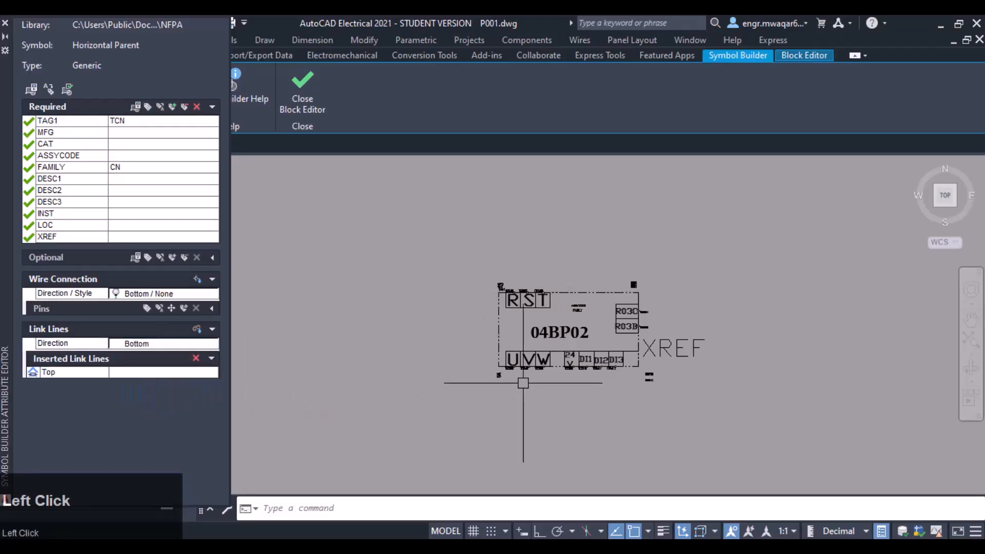
scroll(524, 359, "up", 5)
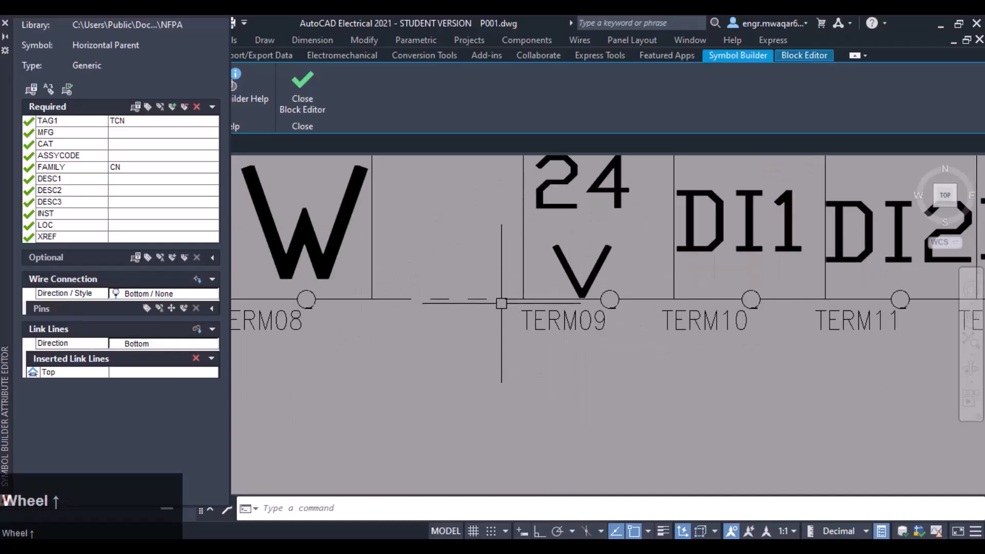
left_click(197, 329)
scroll(529, 333, "down", 4)
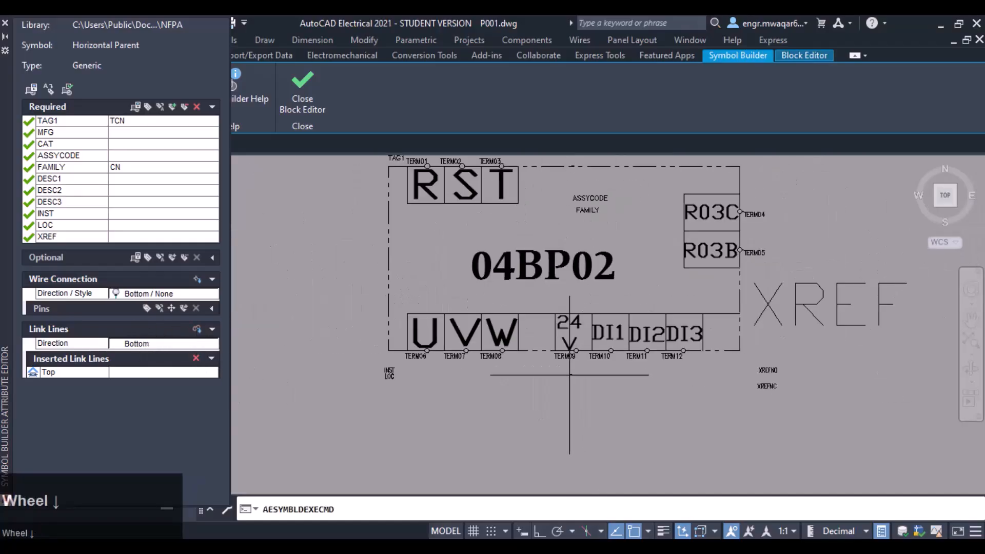
scroll(571, 359, "up", 5)
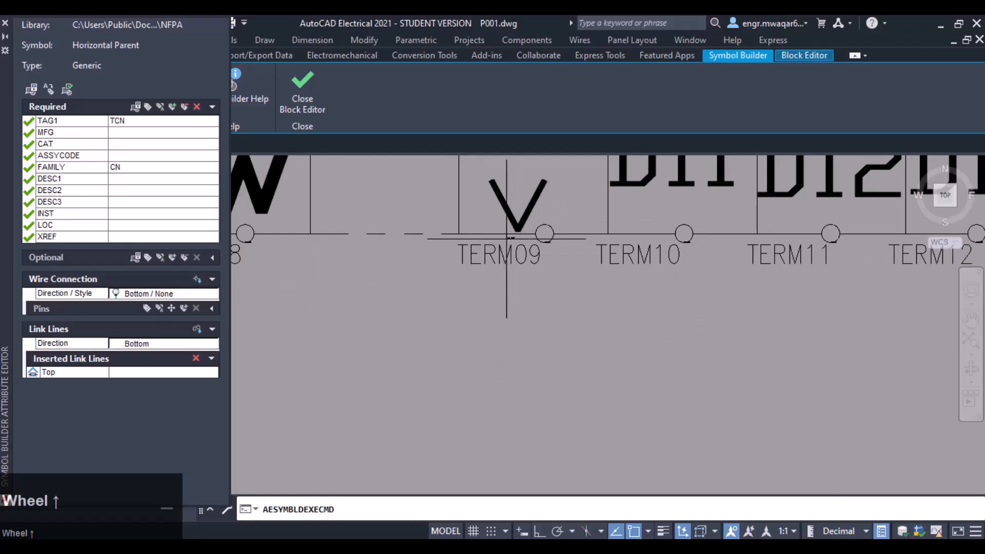
left_click(560, 234)
scroll(524, 339, "down", 5)
middle_click_drag(492, 315, 507, 325)
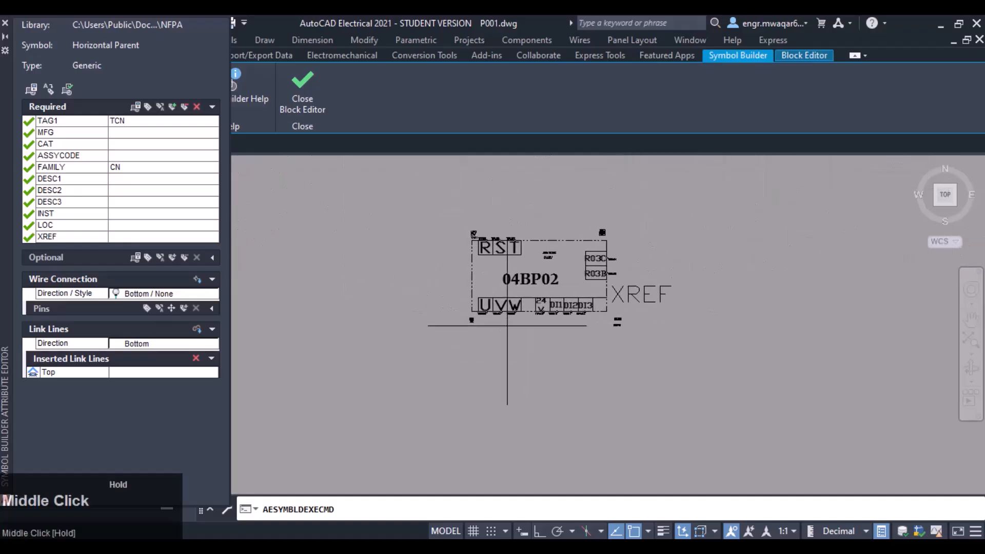
key("Escape")
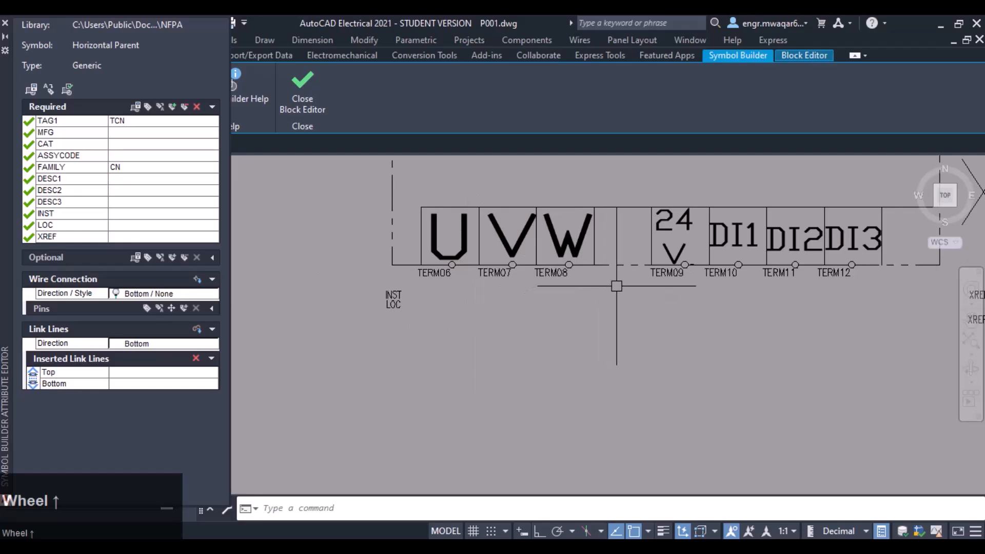
View the whole 04BP02 symbol and close the Symbol Builder Attribute Editor.
scroll(616, 286, "down", 3)
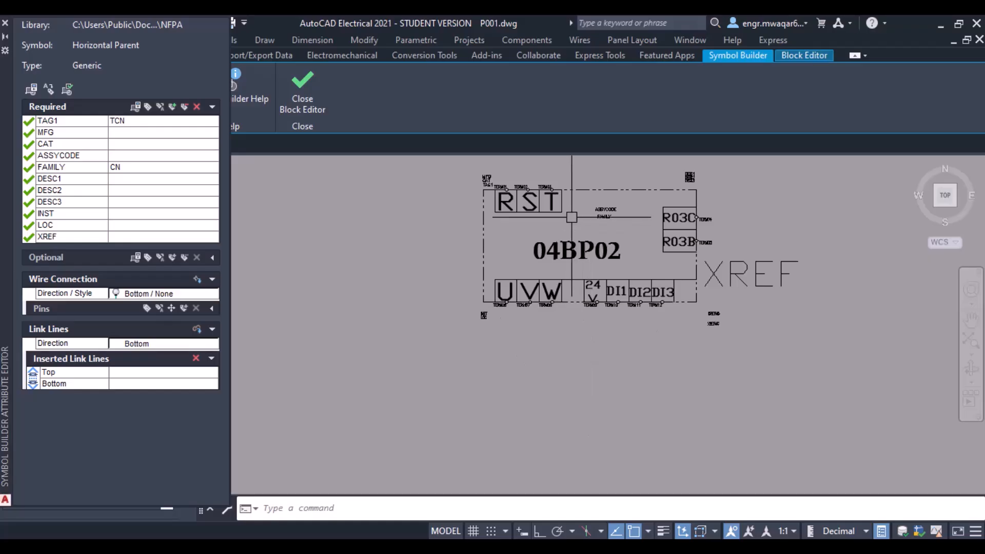
middle_click_drag(572, 217, 518, 239)
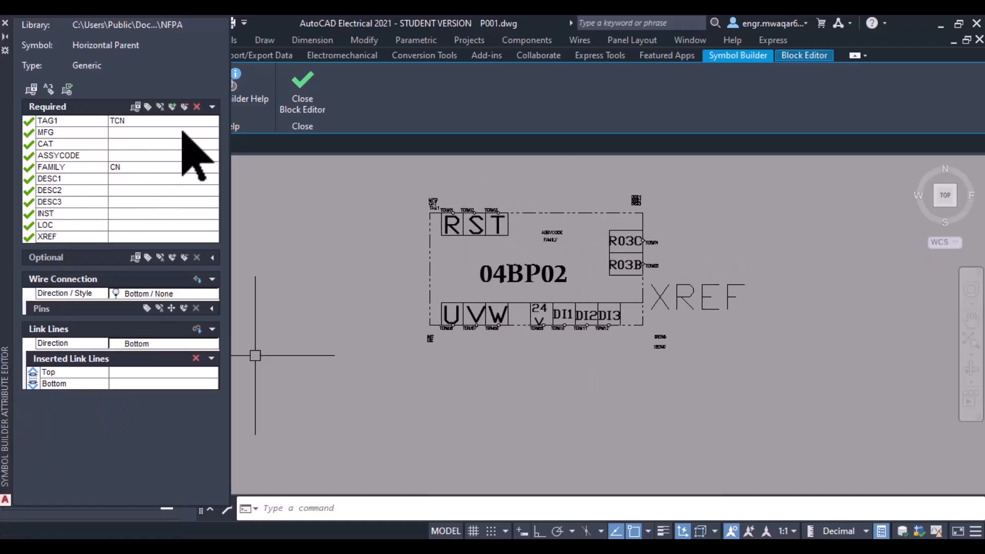
left_click(5, 23)
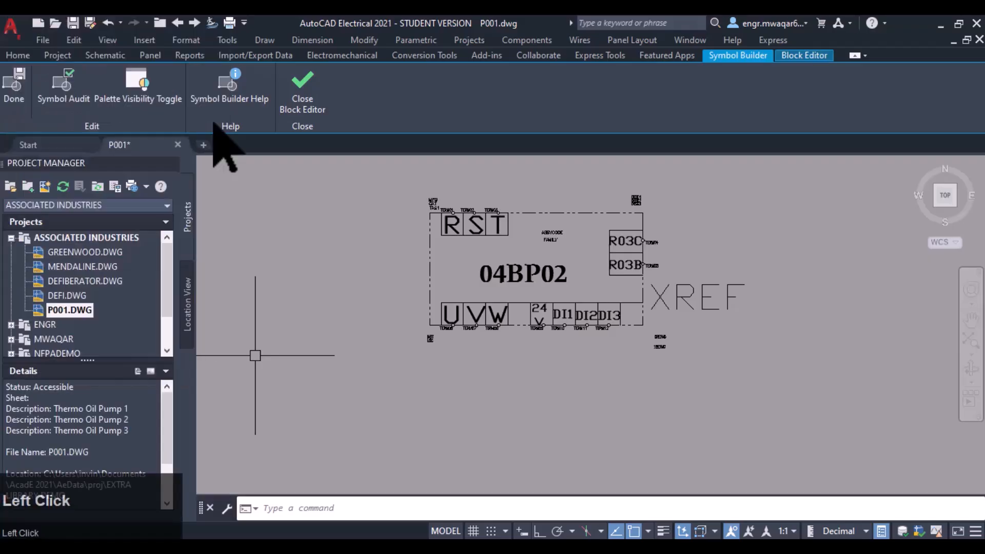
Run a Symbol Audit on the 04BP02 symbol, examine the Layers and Insertion Point findings, and close the audit.
left_click(69, 93)
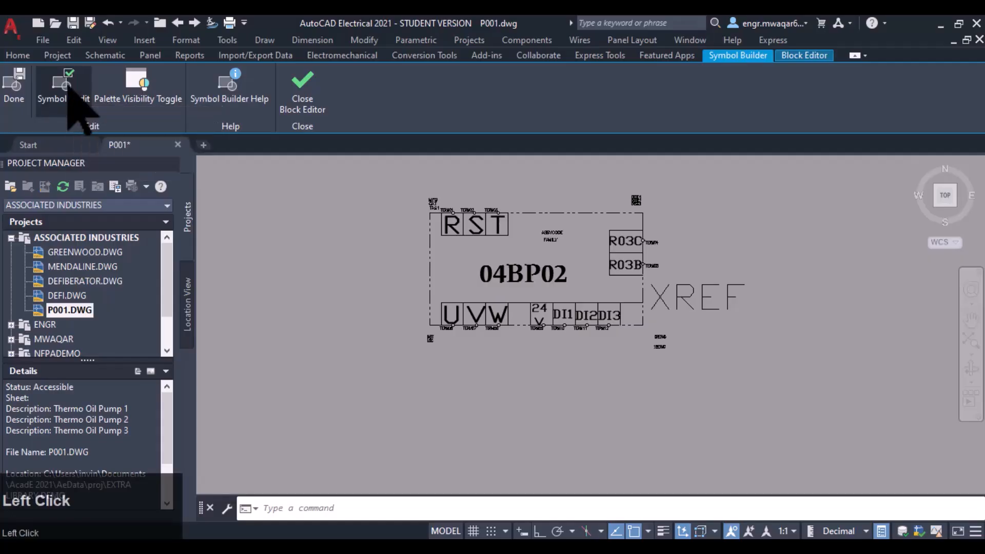
left_click_drag(148, 50, 451, 26)
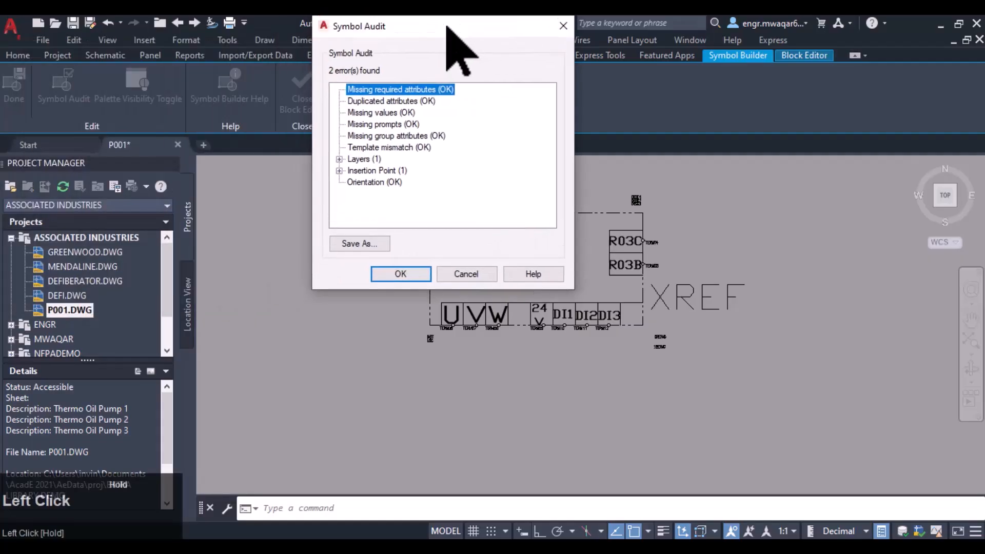
left_click(339, 171)
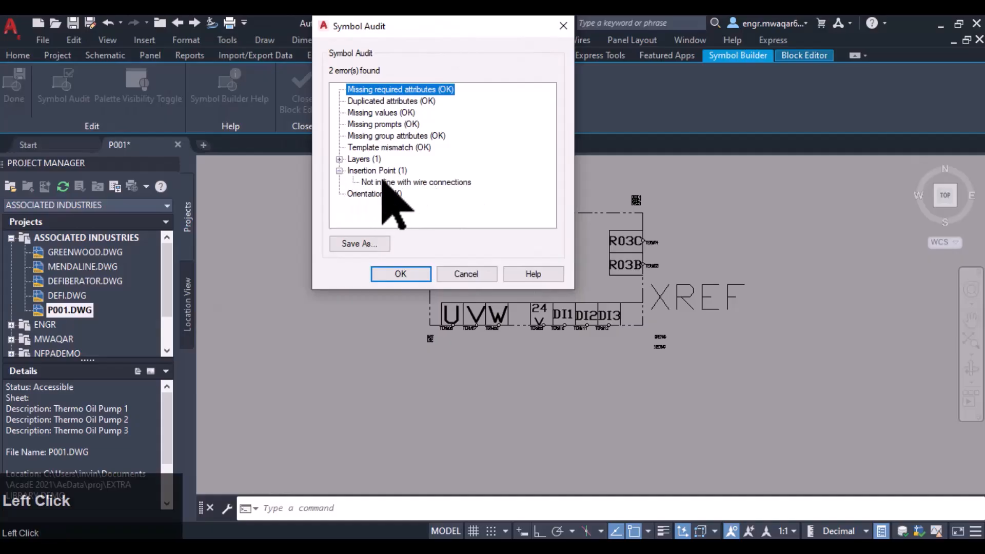
left_click(339, 159)
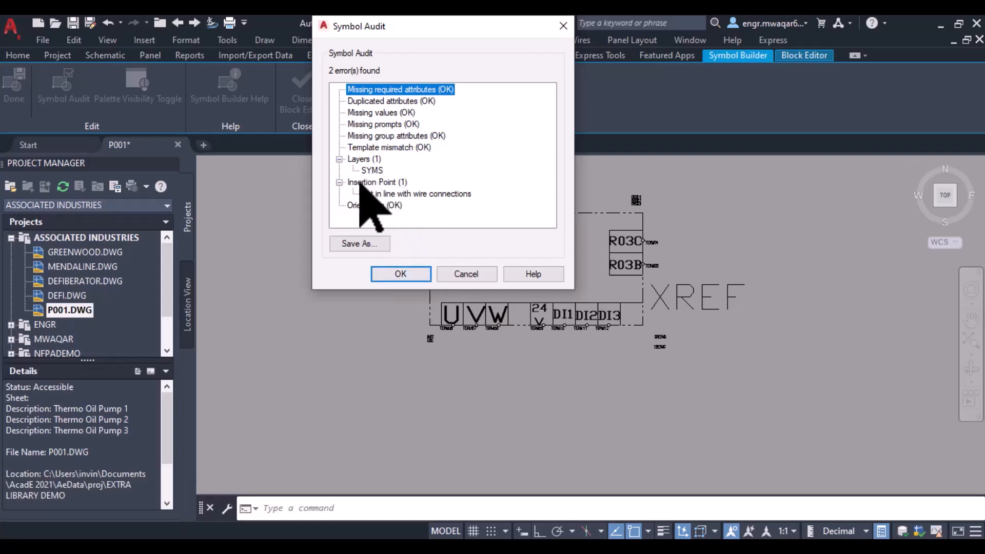
left_click(392, 194)
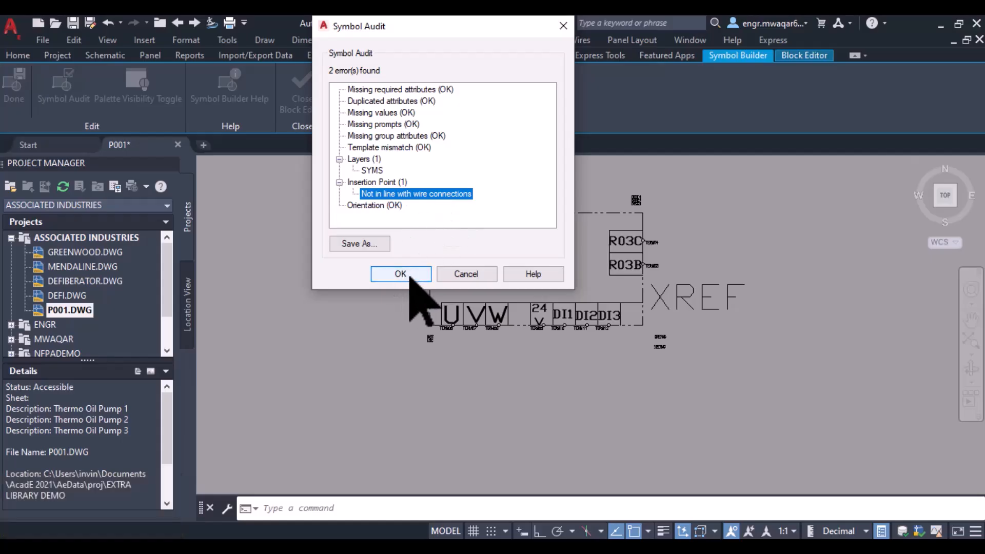
left_click(384, 90)
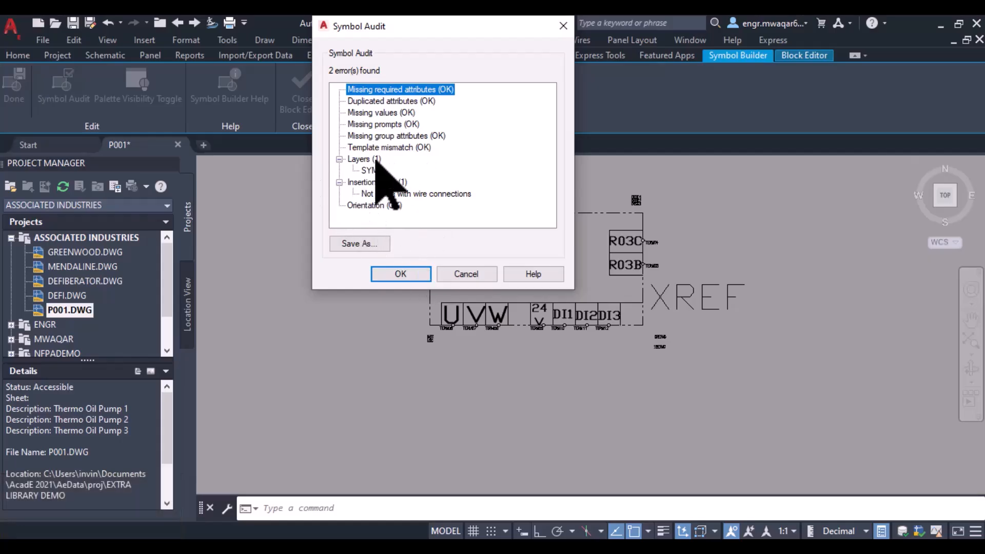
left_click(403, 274)
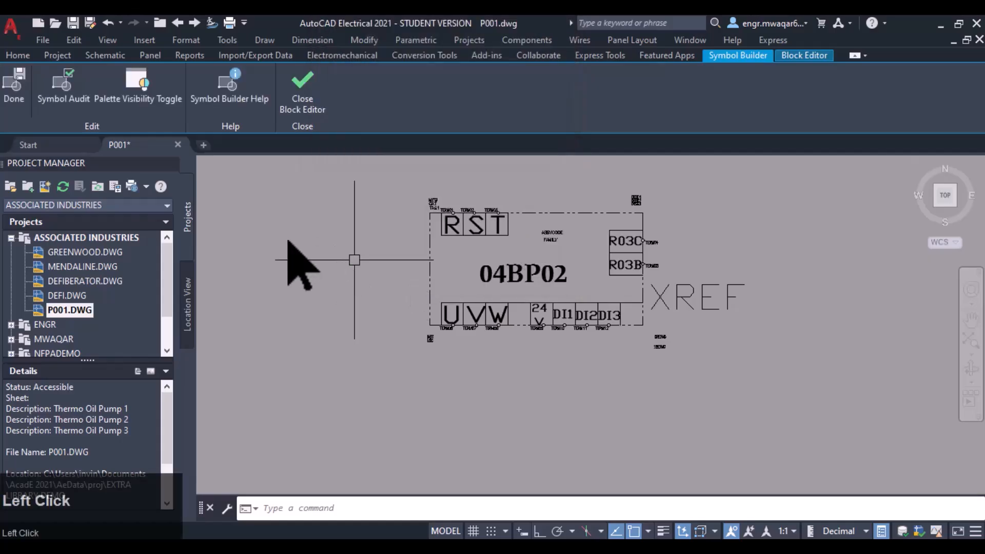
Check the file types offered for saving the symbol audit report, and leave the audit without saving it.
left_click(77, 88)
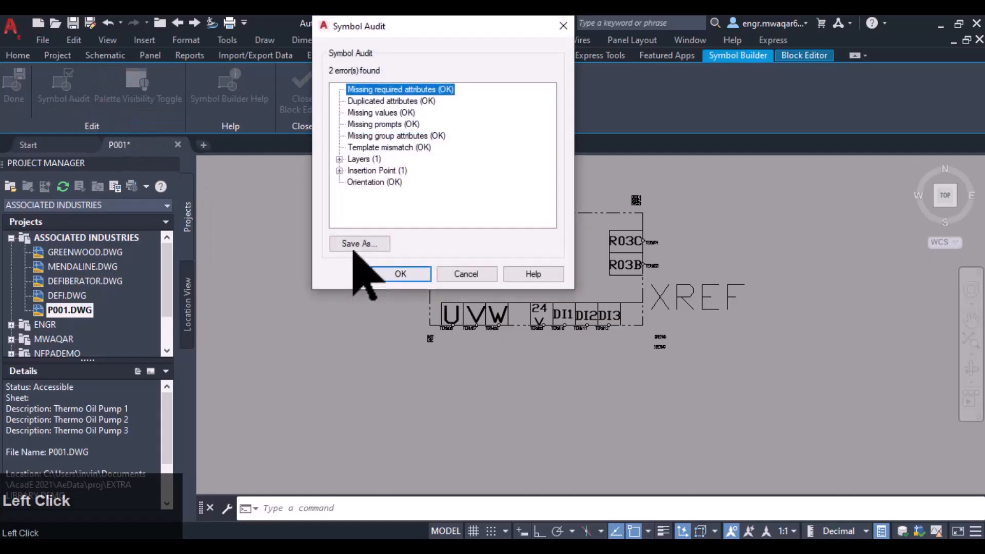
left_click(354, 247)
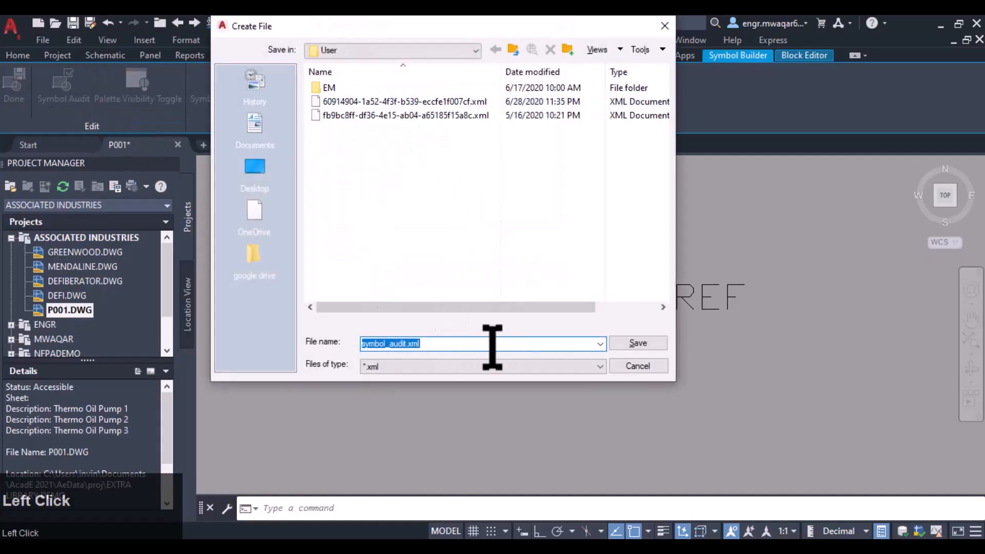
left_click(382, 368)
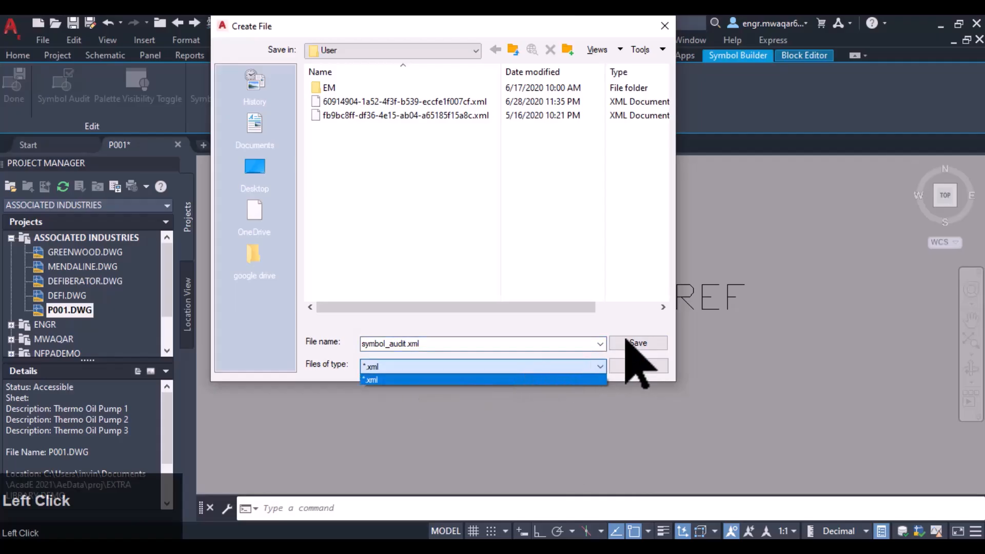
left_click(593, 363)
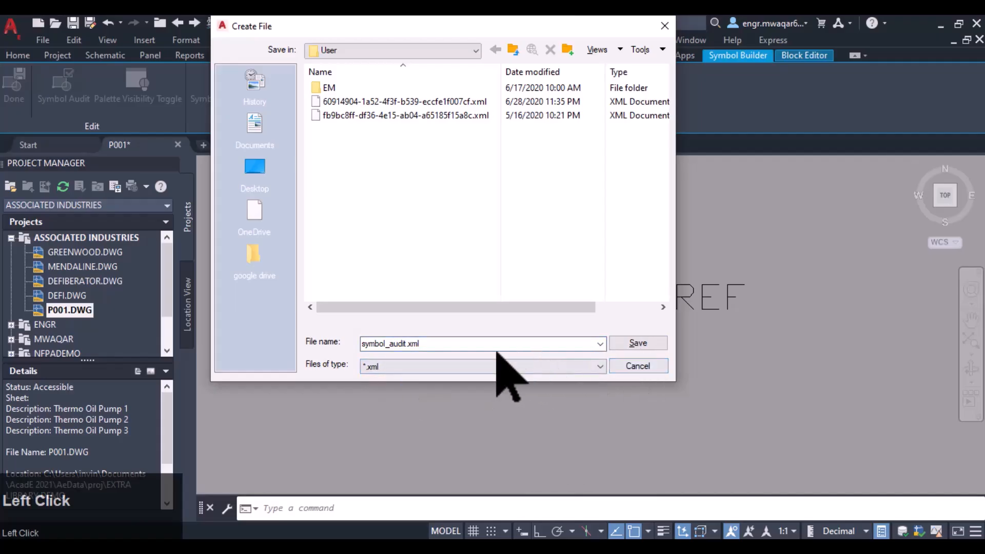
left_click(652, 366)
left_click(465, 272)
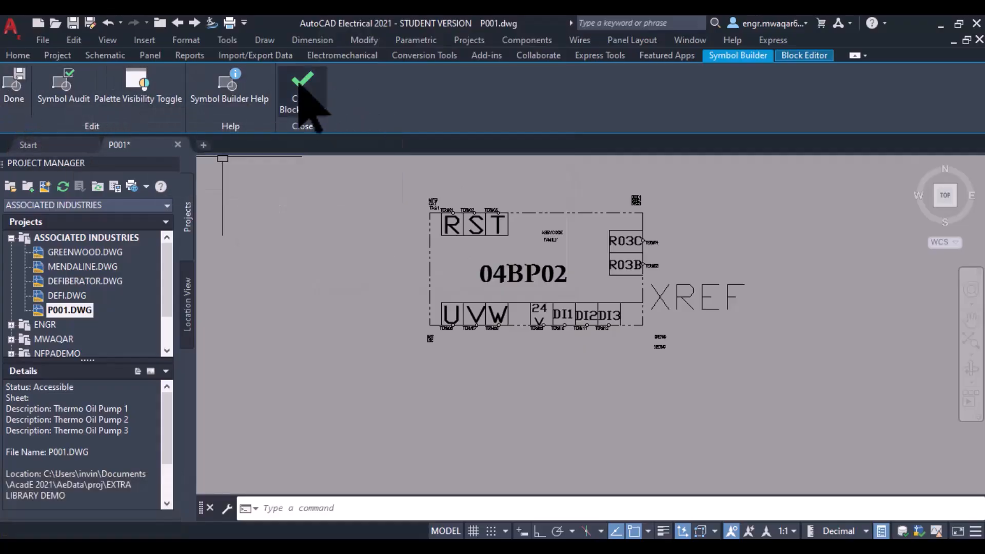
Start closing the block editor and pick the lower-left corner of the dash-dot symbol outline as the insertion base point.
left_click(804, 56)
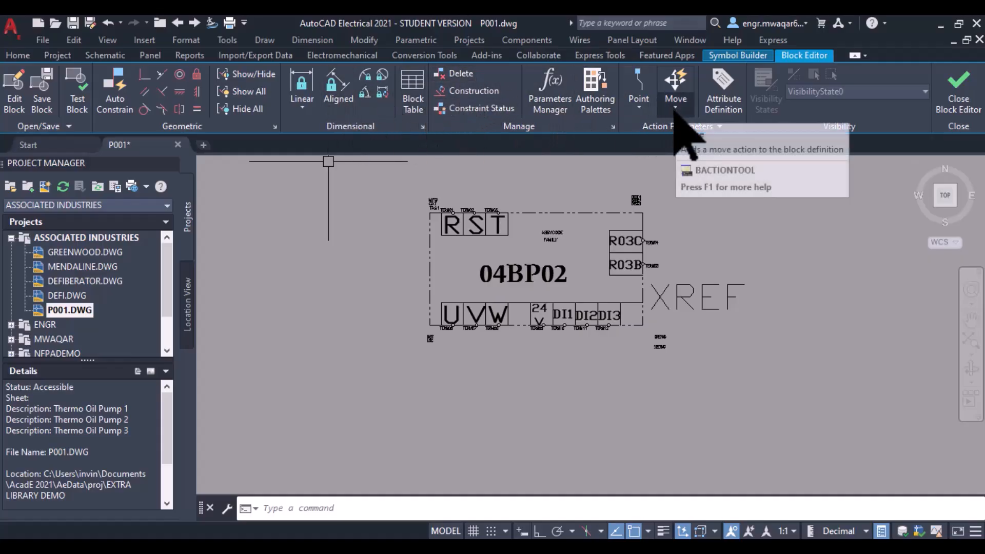
left_click(959, 88)
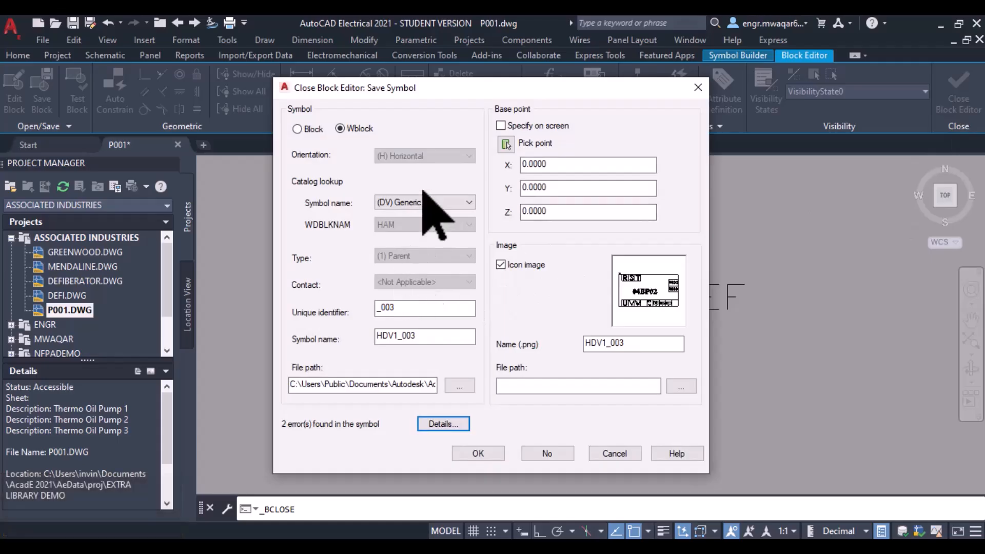
left_click_drag(429, 94, 465, 32)
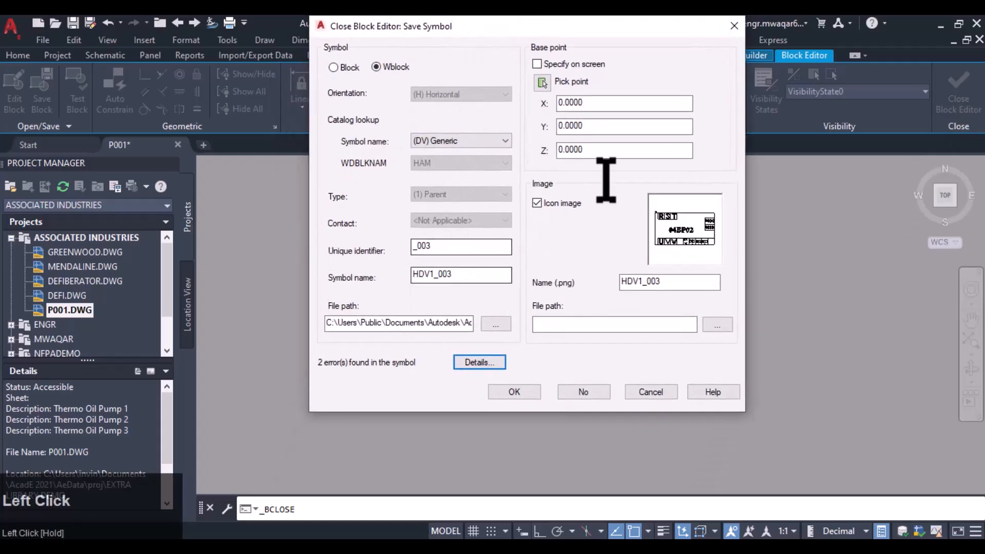
left_click(542, 82)
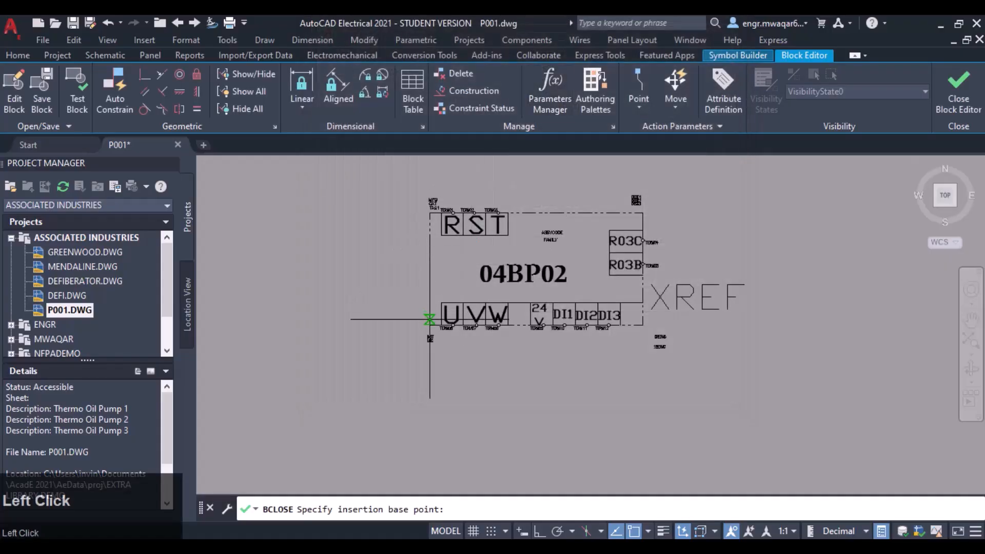
left_click(430, 325)
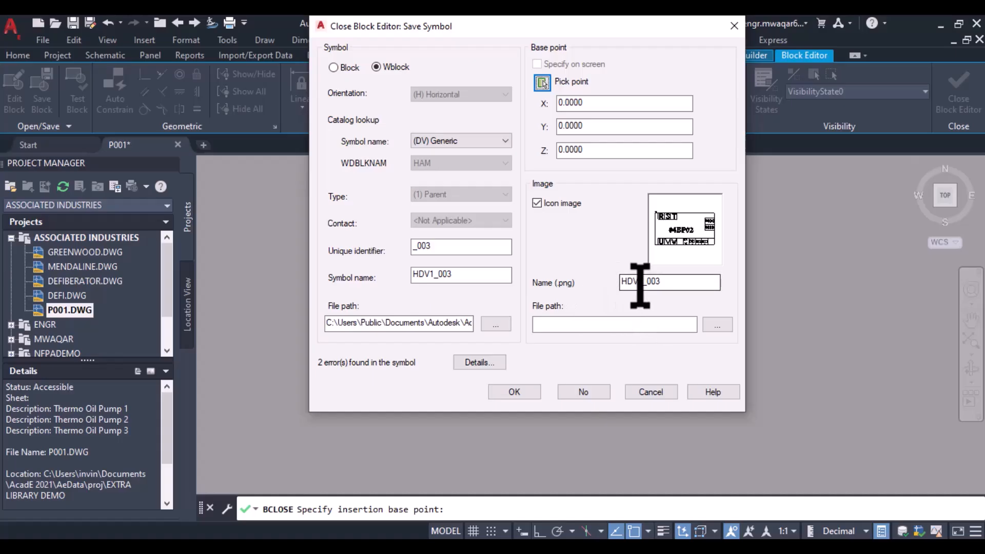
left_click(664, 282)
mouse_move(665, 282)
left_mouse_down()
mouse_move(576, 279)
mouse_move(680, 285)
left_mouse_up()
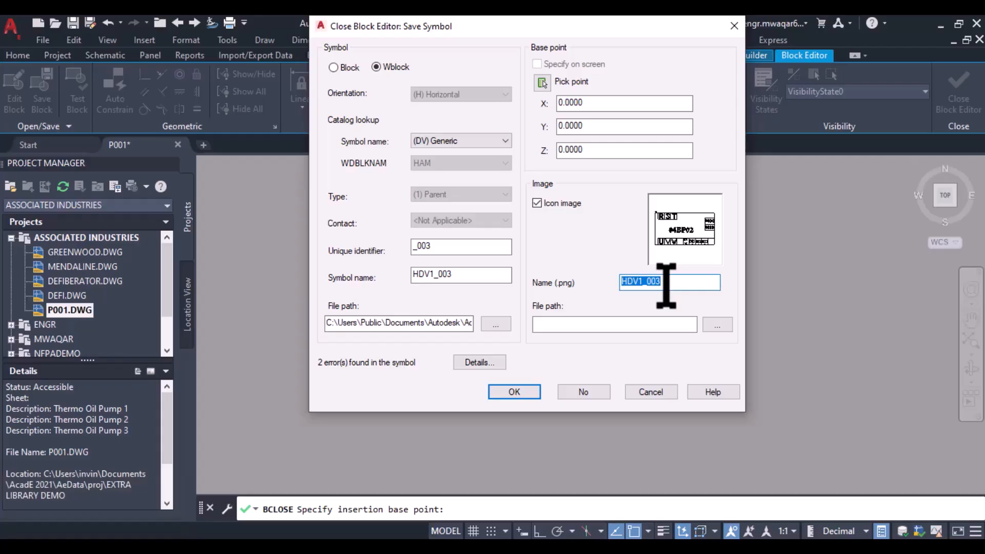
mouse_move(471, 280)
left_mouse_down()
mouse_move(367, 270)
mouse_move(465, 284)
left_mouse_up()
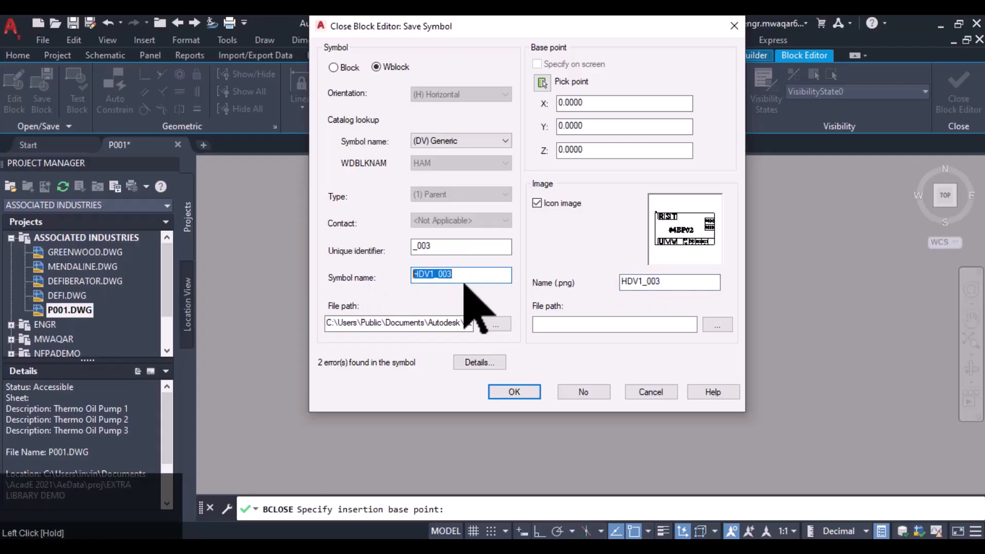
left_click(453, 280)
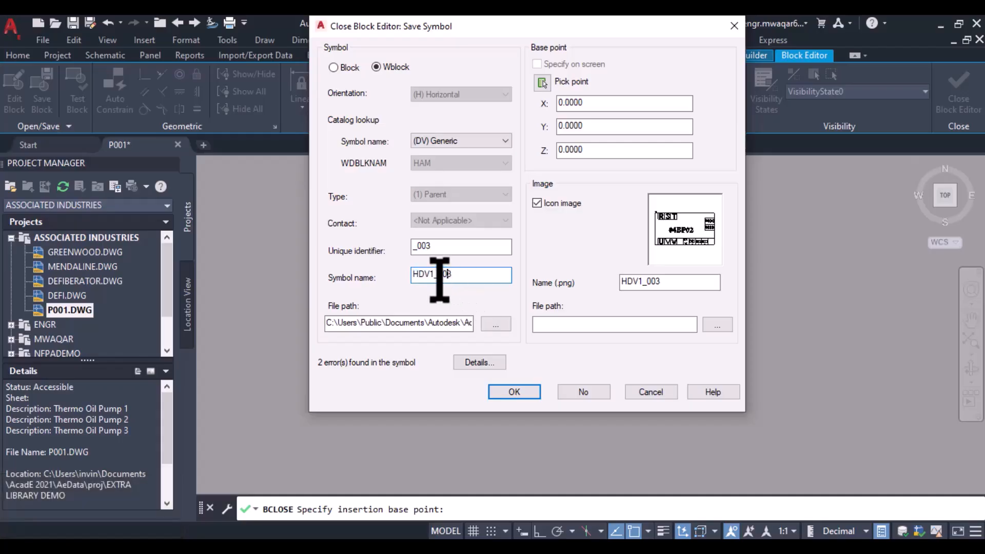
left_click_drag(455, 276, 377, 272)
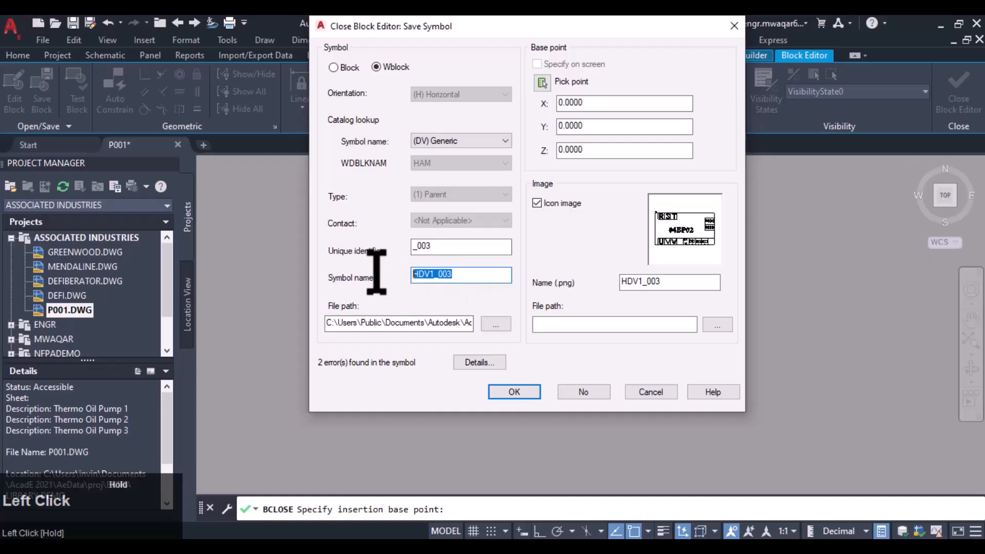
left_click(444, 275)
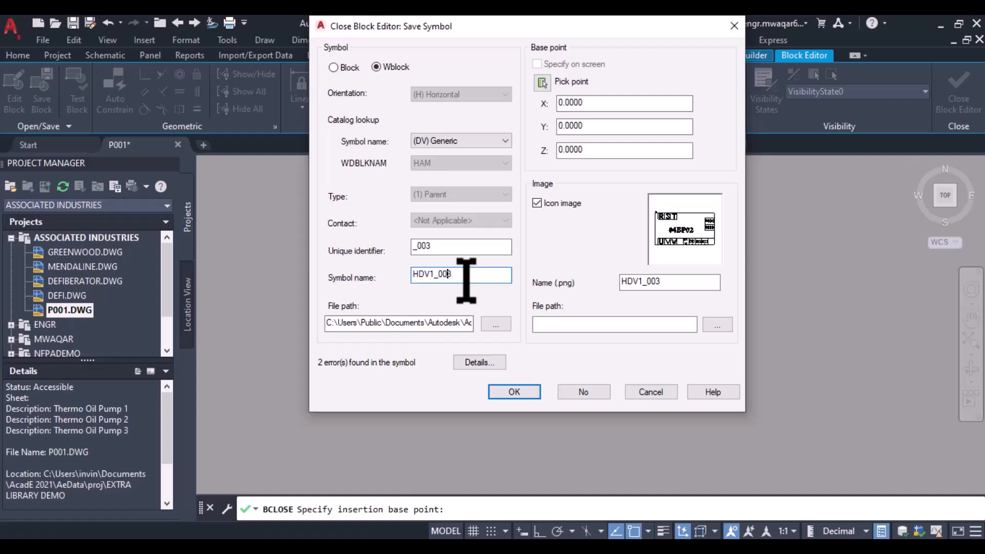
left_click(454, 277)
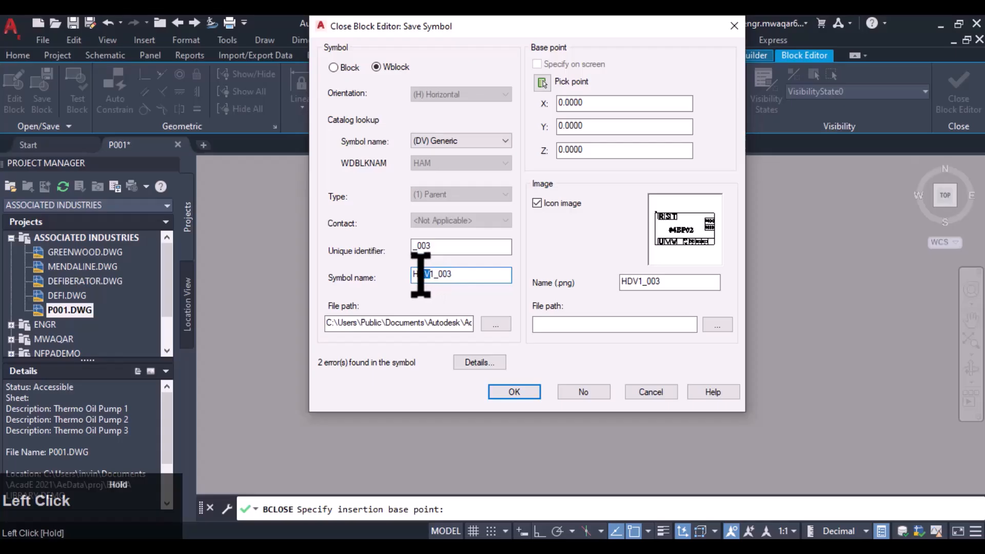
left_click_drag(452, 280, 440, 280)
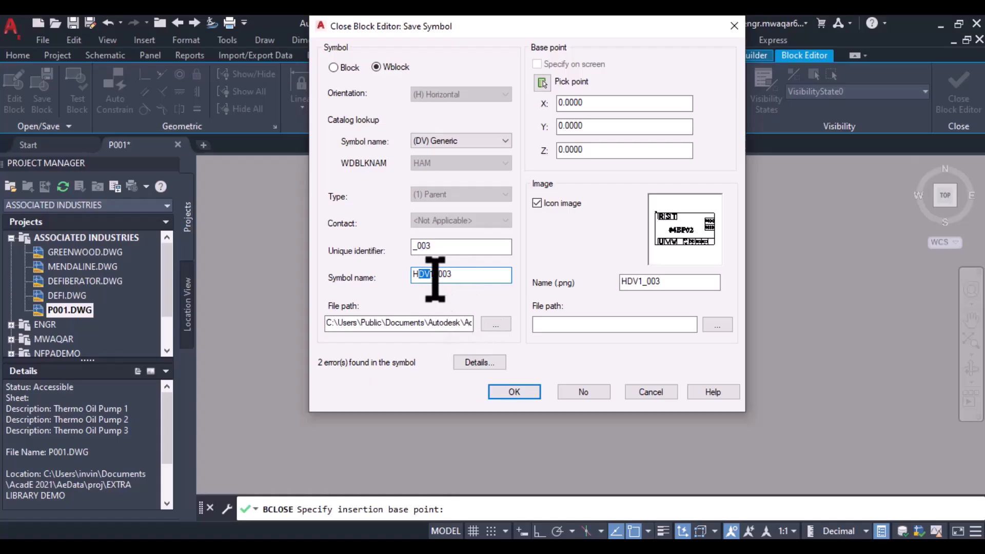
left_click(435, 279)
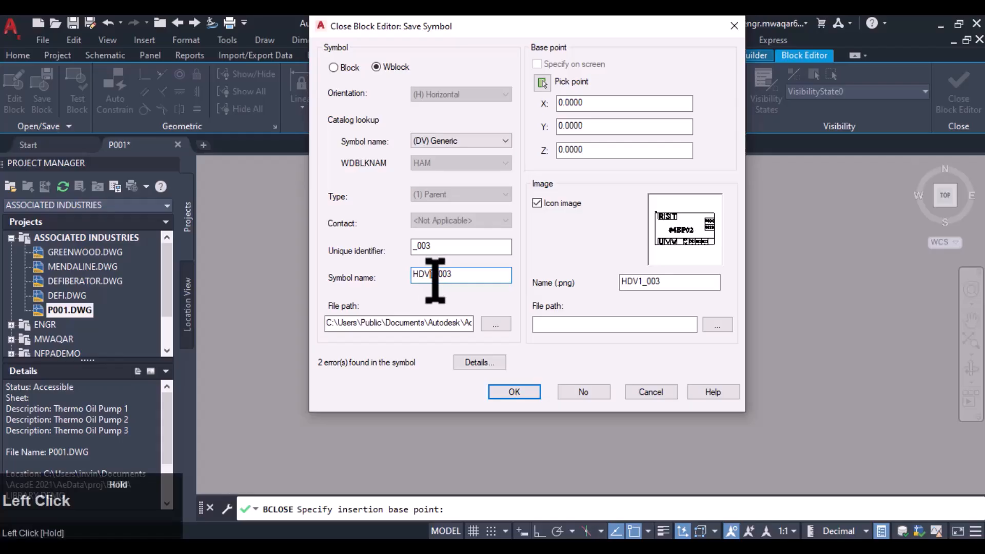
type("003")
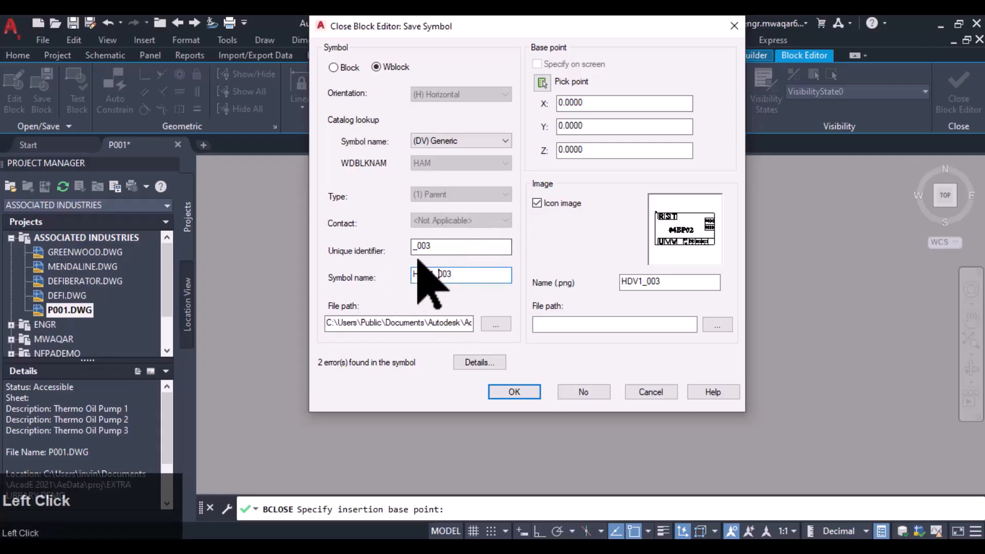
Set the unique identifier of the symbol being saved to _001.
left_click_drag(349, 249, 355, 246)
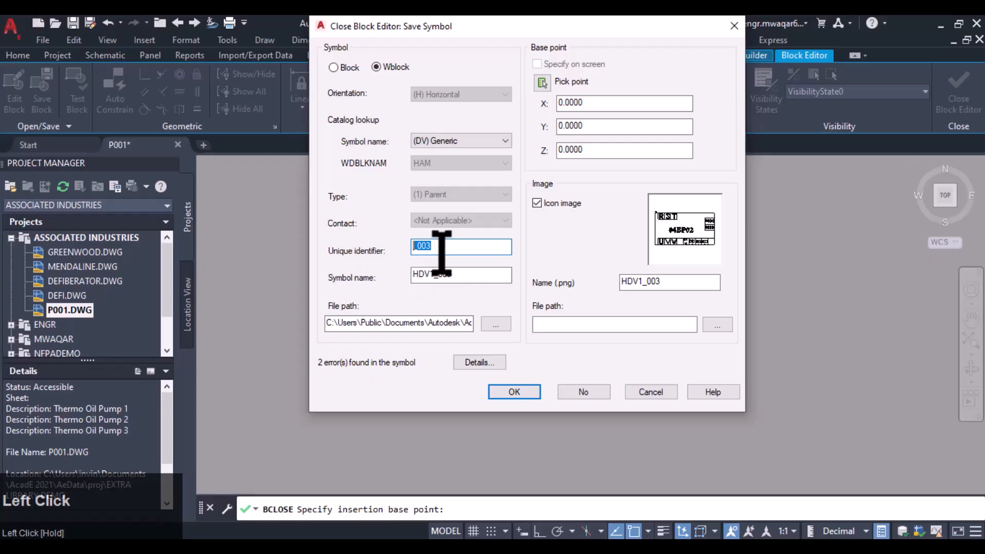
type("00")
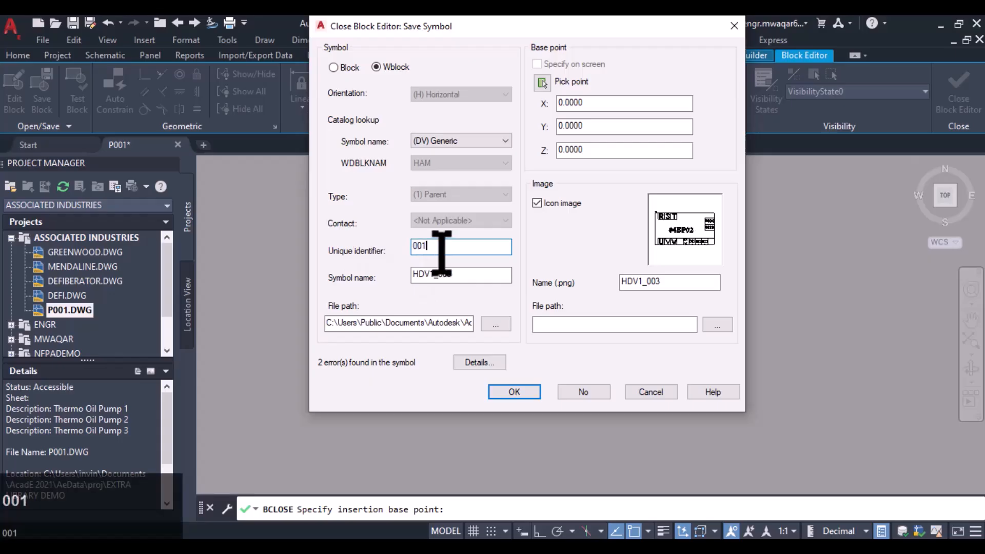
left_click(453, 281)
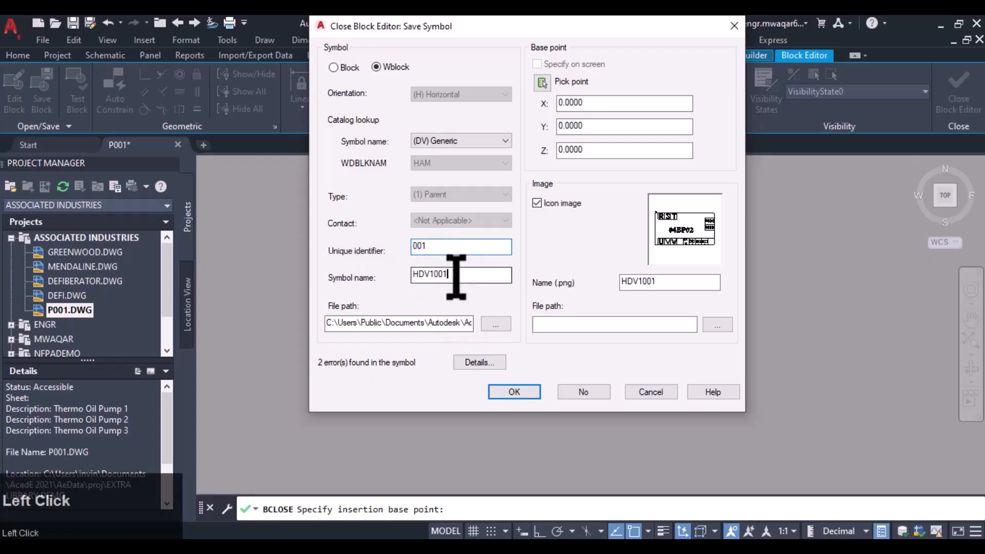
left_click(417, 247)
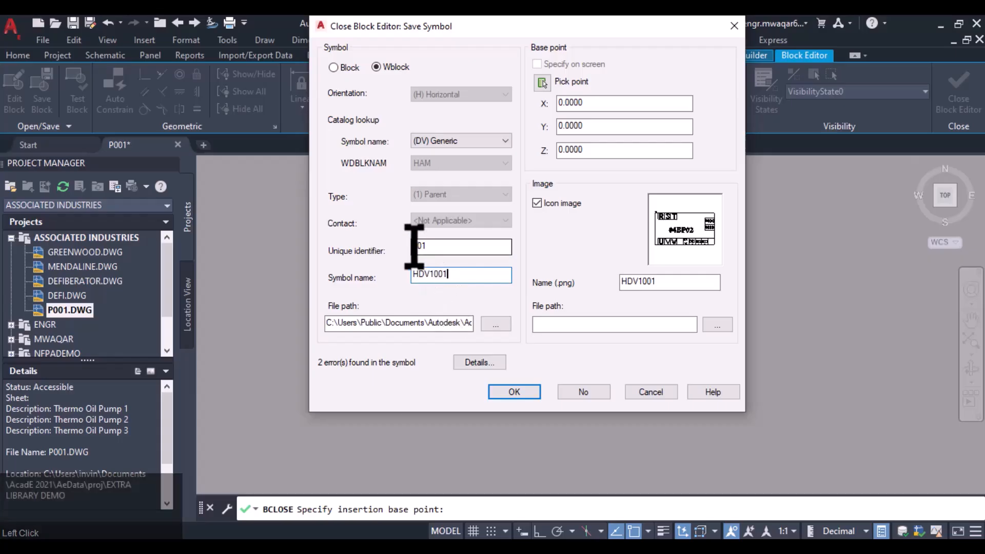
left_click(451, 279)
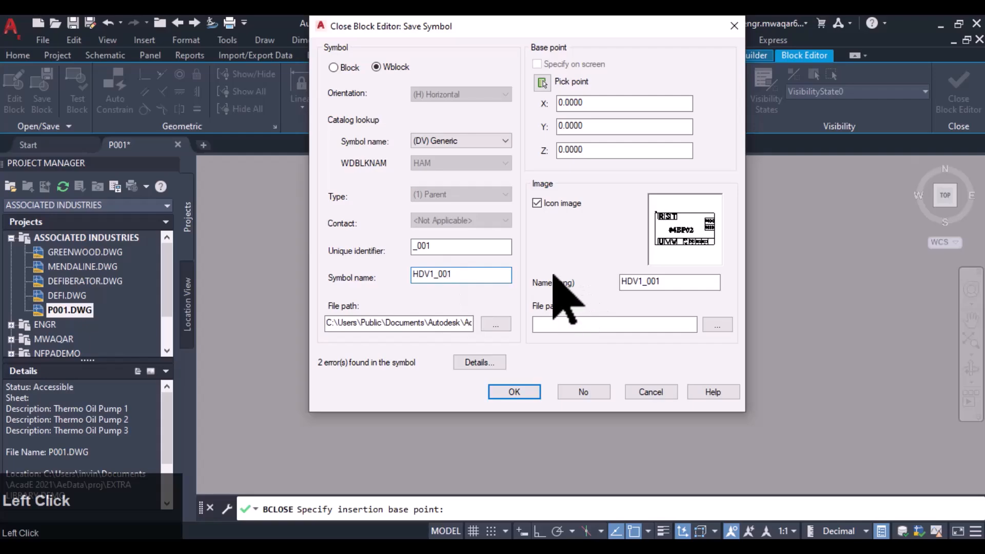
left_click(661, 282)
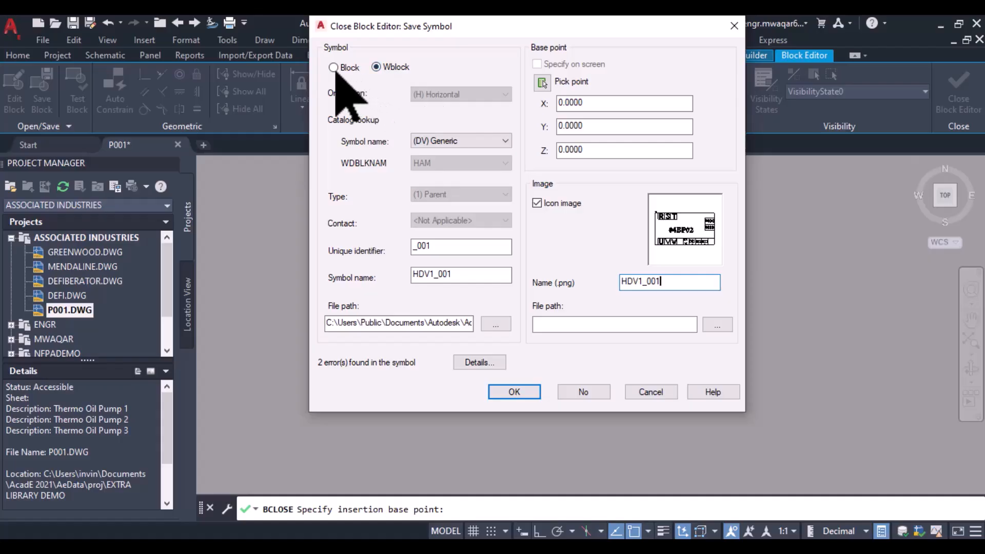
Keep the symbol as a Wblock and set the icon image's file path to the Desktop folder.
left_click(334, 67)
left_click(376, 67)
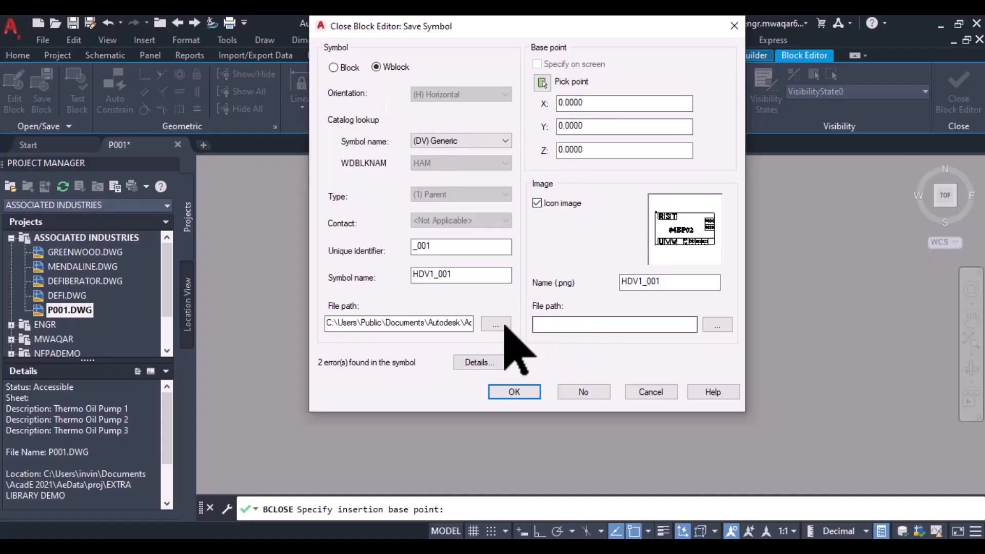
left_click(707, 325)
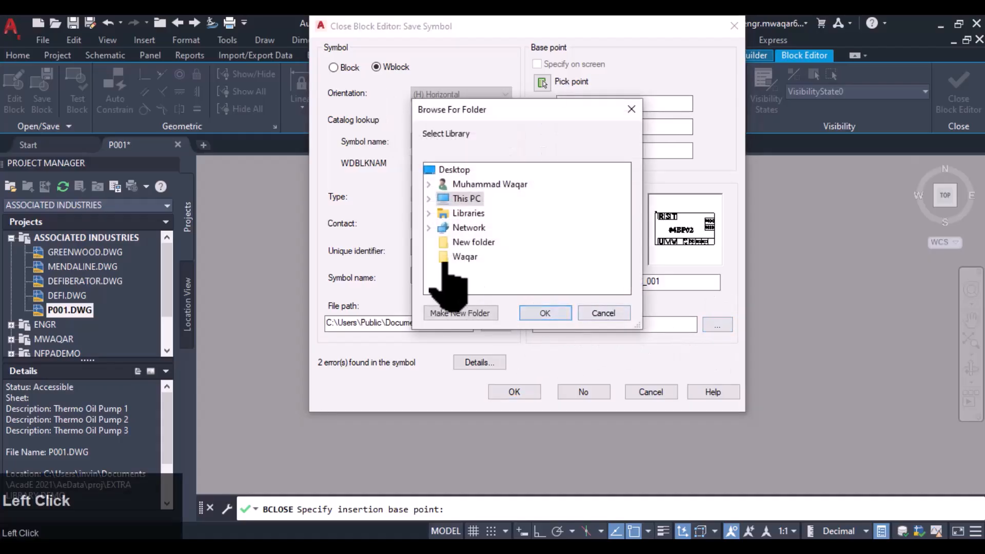
left_click(545, 312)
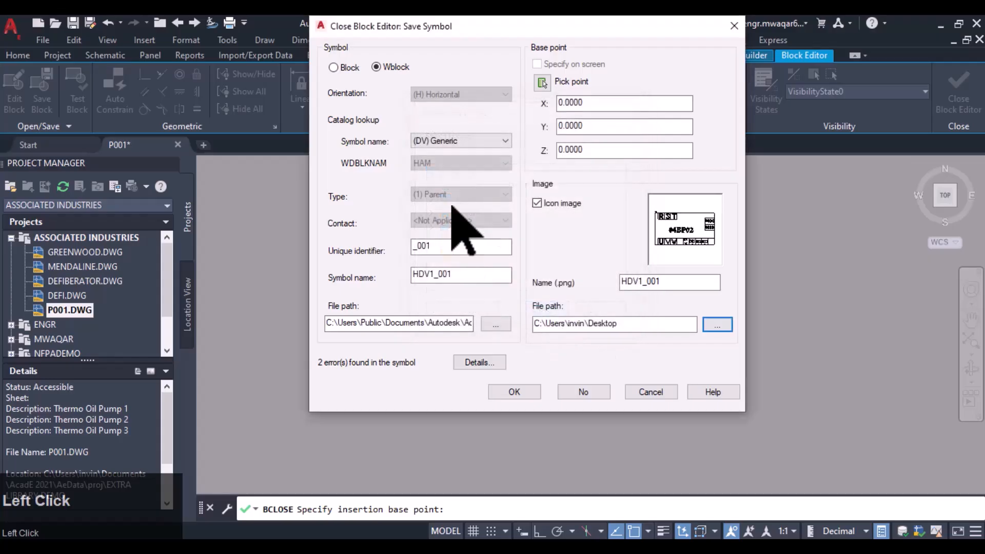
Set the symbol's file path to the NFPA library folder under Public Documents.
left_click(496, 324)
left_click_drag(519, 100, 744, 22)
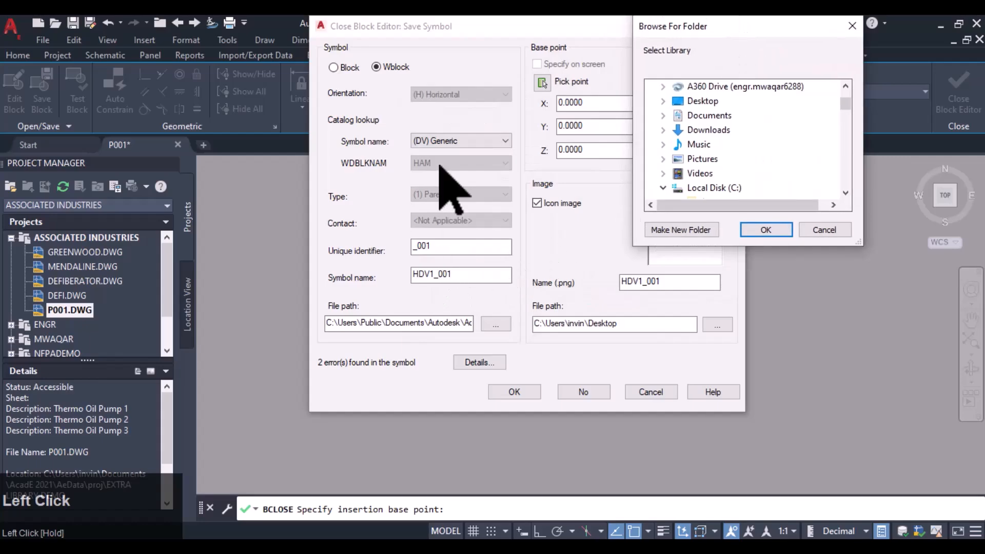
scroll(775, 195, "down", 5)
scroll(763, 175, "down", 10)
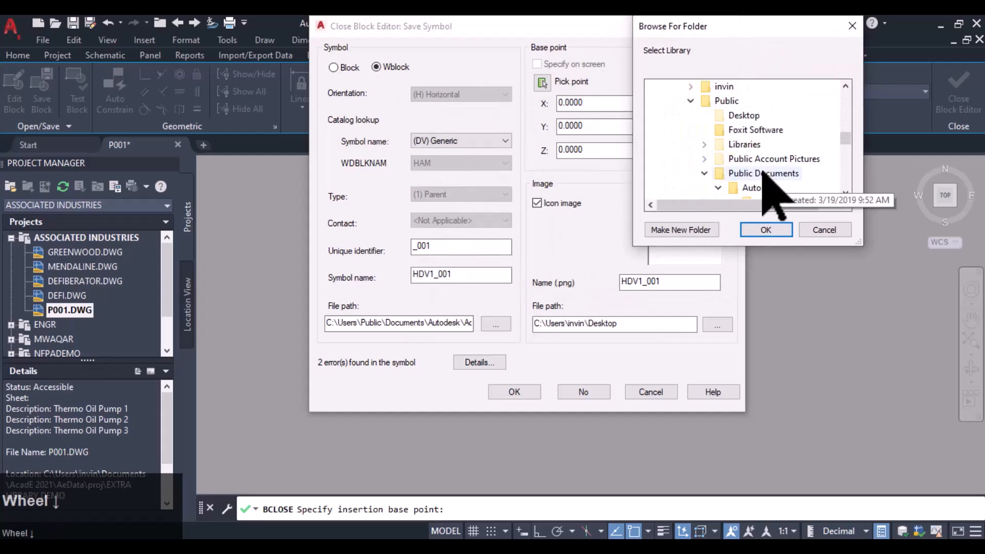
left_click(794, 144)
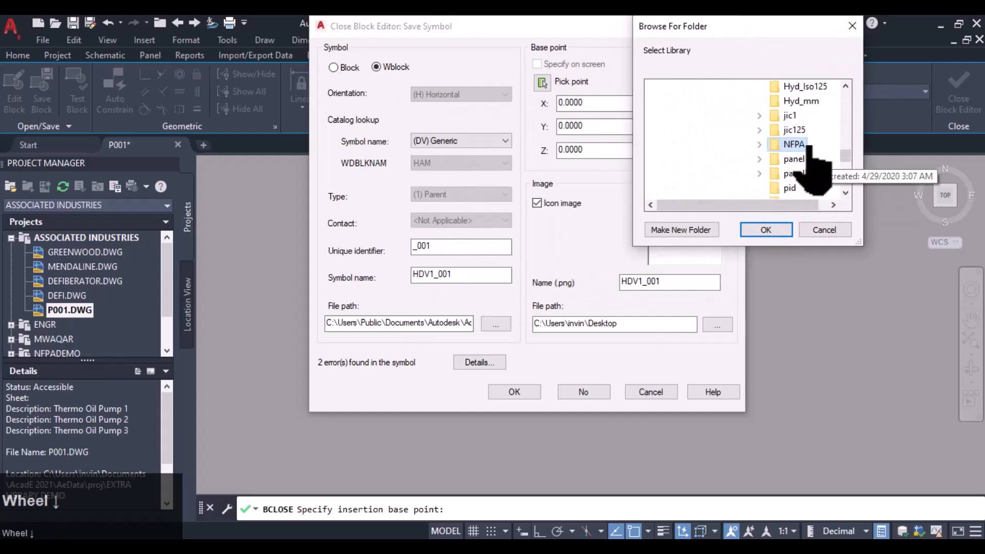
left_click(766, 230)
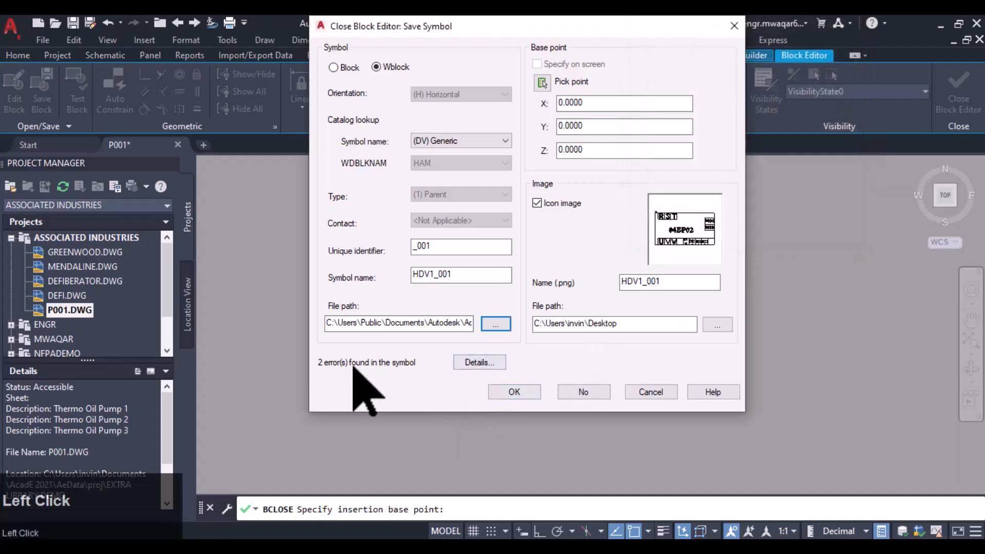
Review the symbol audit's error details and the available symbol names for catalog lookup.
left_click(468, 363)
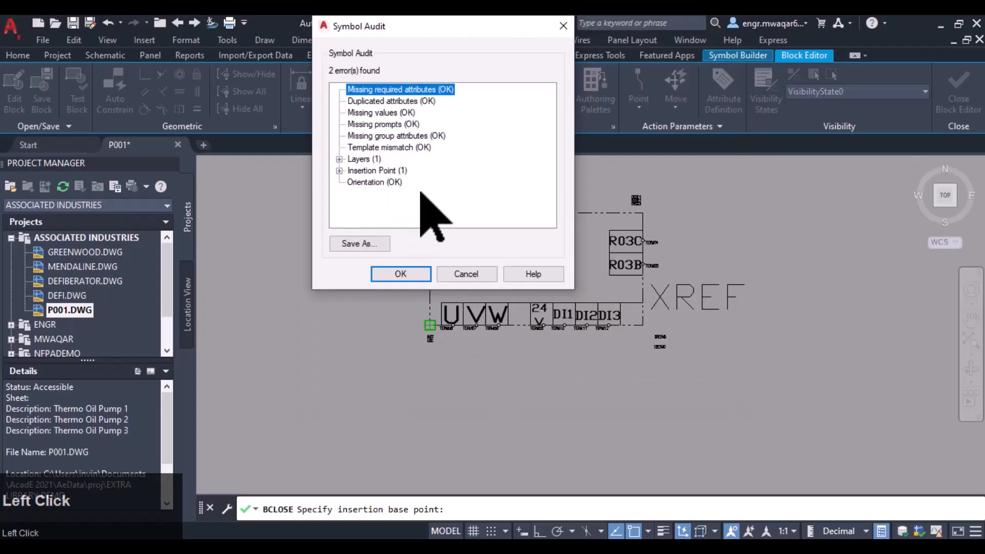
left_click(400, 274)
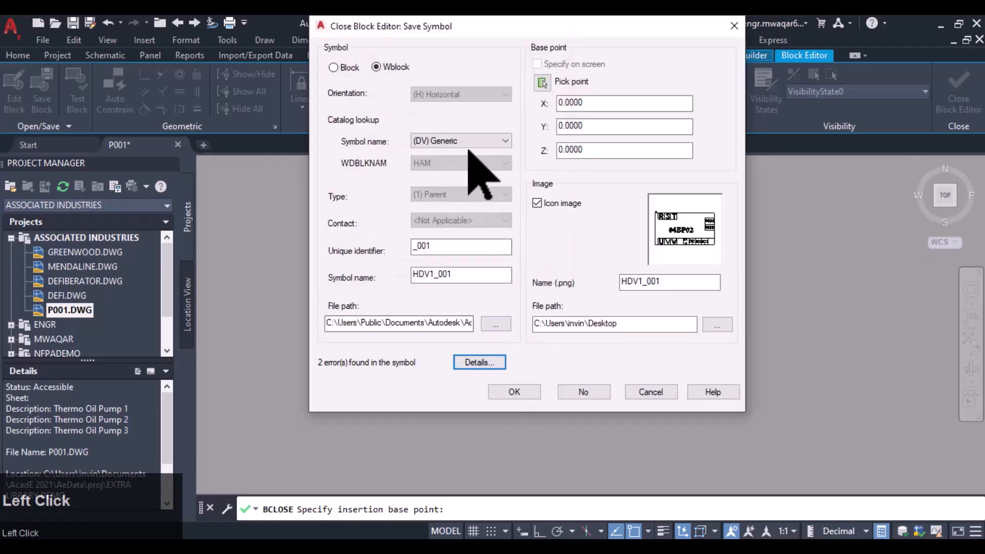
left_click(505, 141)
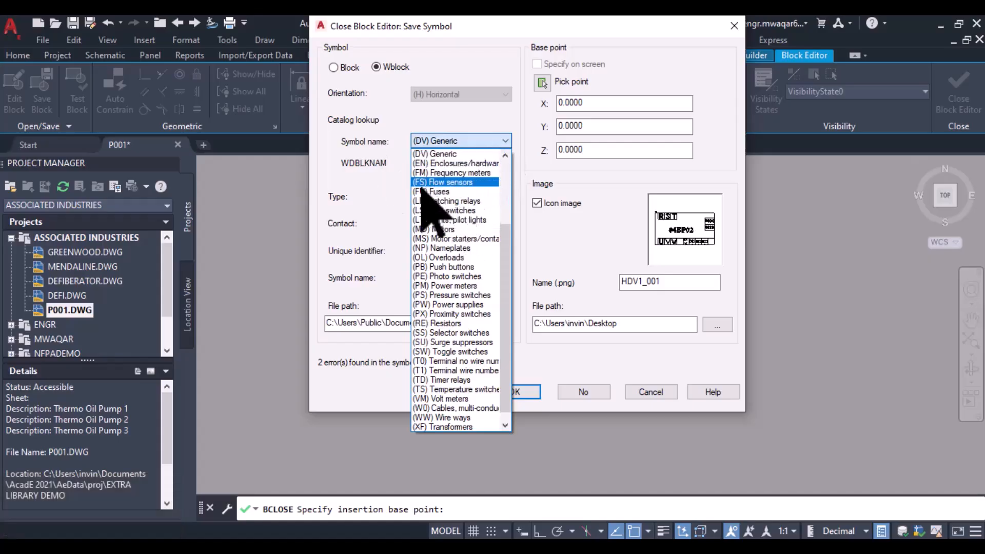
left_click(363, 183)
left_click(441, 141)
left_click(377, 180)
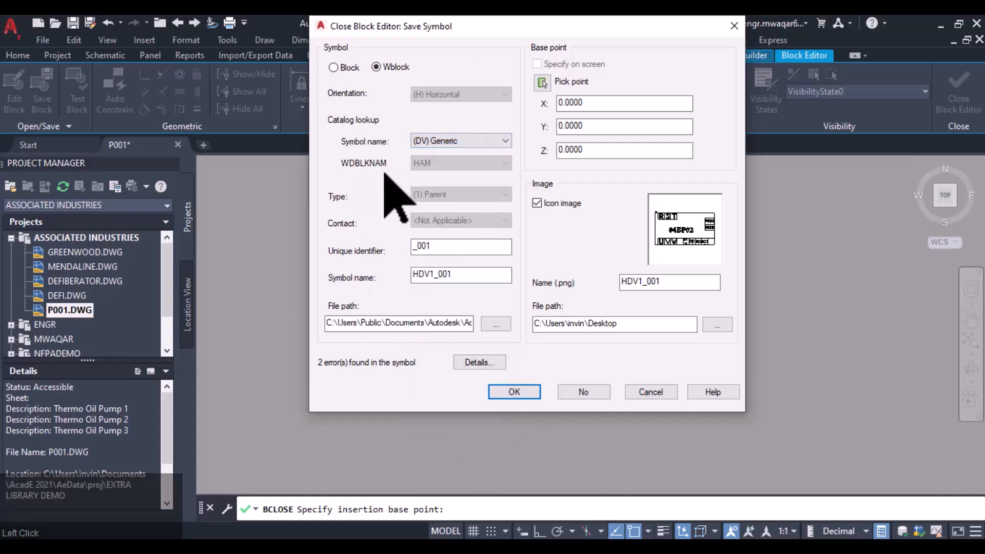
left_click(433, 196)
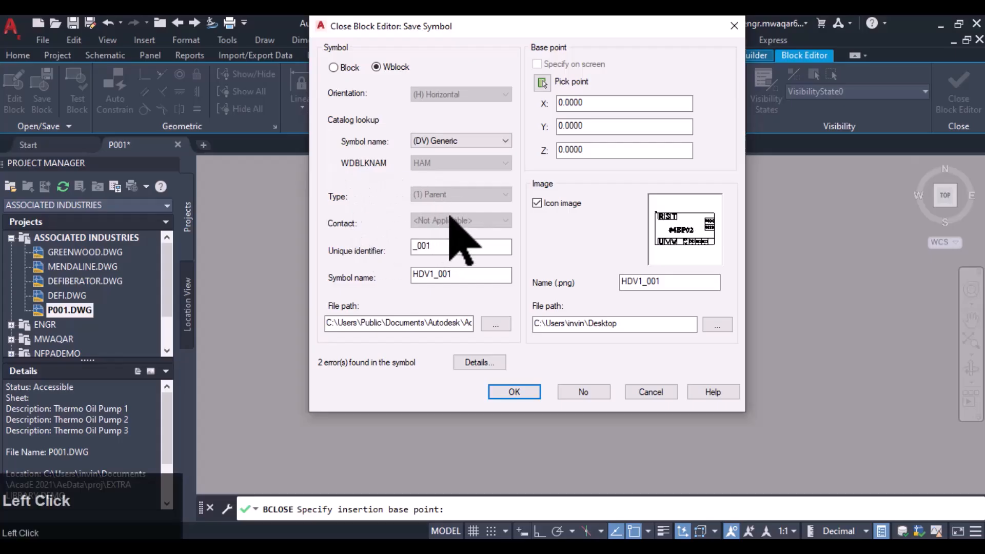
left_click(431, 275)
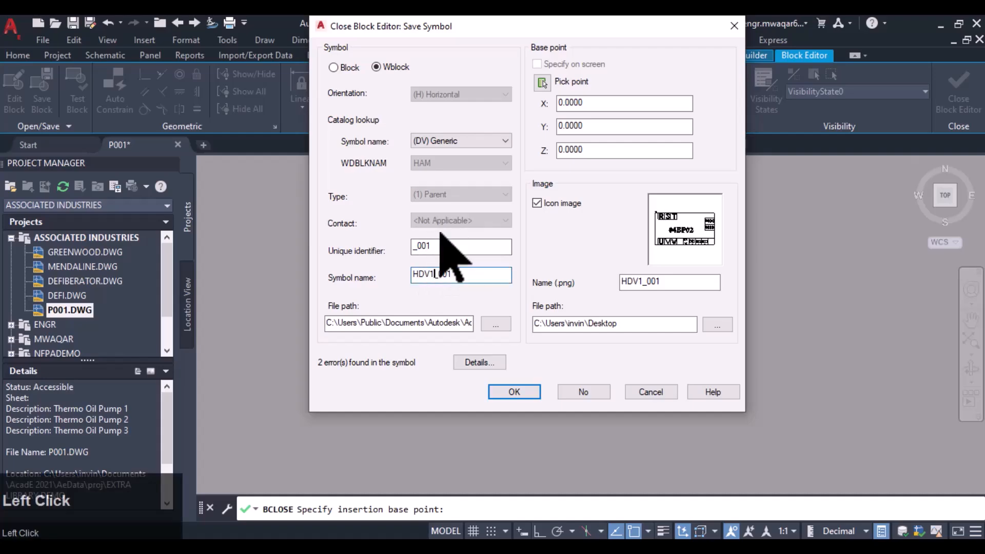
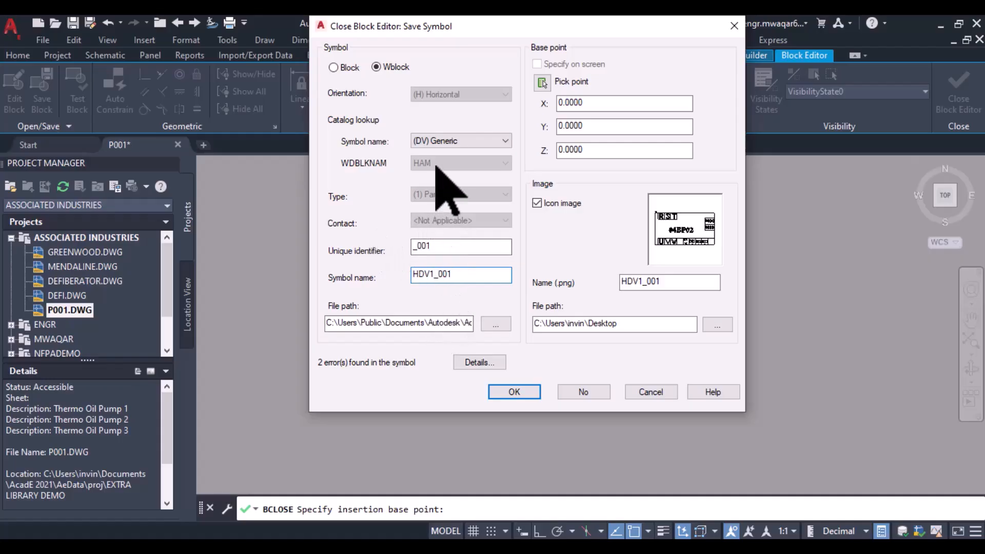
Save the symbol, choose to insert it after closing the block editor, and place it in the empty area right of the title block.
left_click(508, 392)
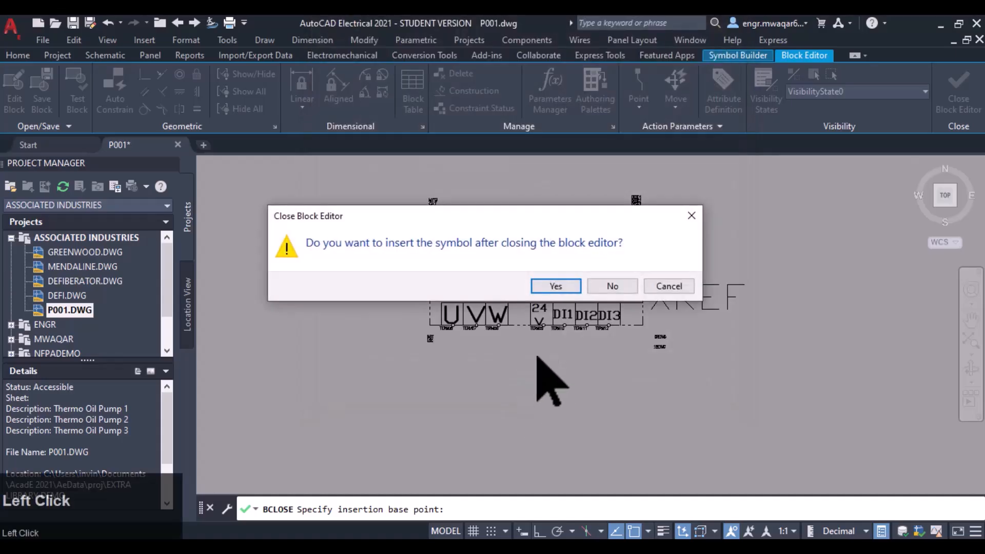
left_click(571, 287)
scroll(513, 328, "down", 3)
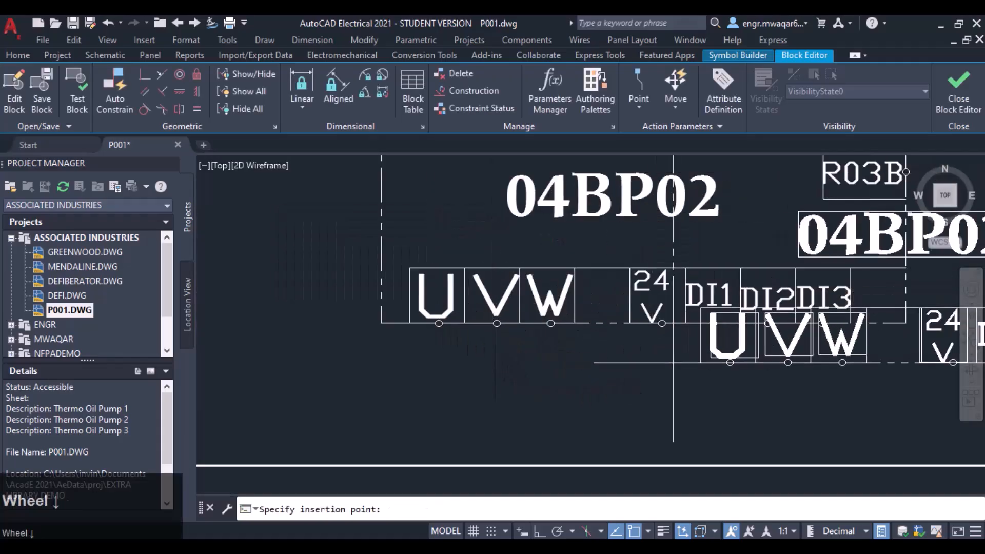
scroll(673, 362, "down", 5)
mouse_move(718, 334)
middle_mouse_down()
mouse_move(425, 315)
mouse_move(449, 318)
middle_mouse_up()
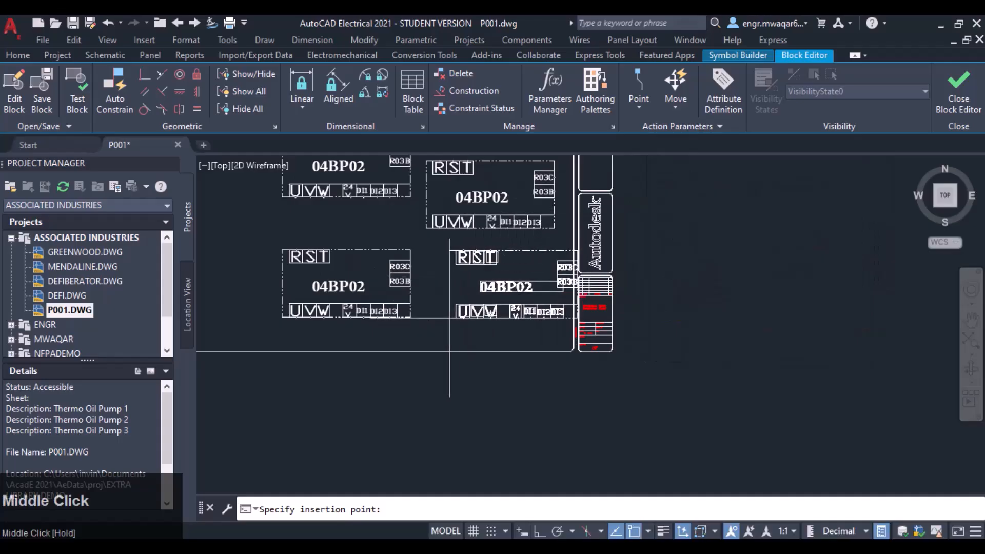
scroll(597, 326, "up", 4)
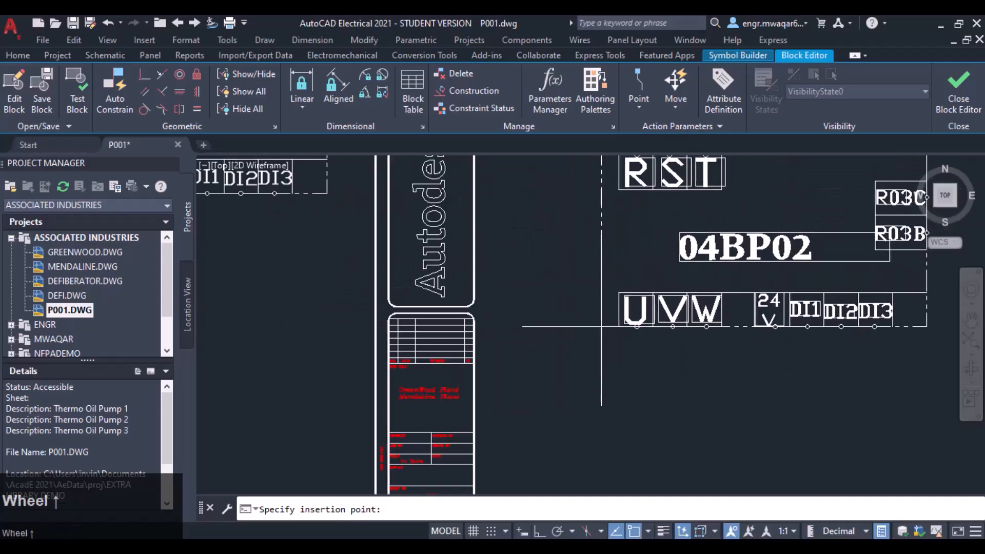
left_click(563, 345)
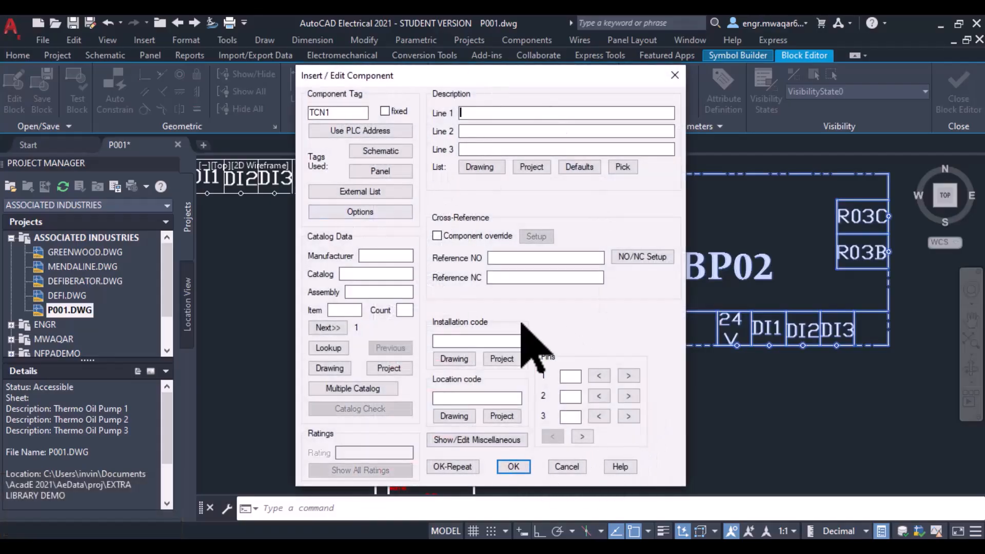
Fill in the component's catalog data with manufacturer Siemens, catalog AT0_05L1, assembly A51, item 1 and count 1.
left_click_drag(468, 76, 541, 28)
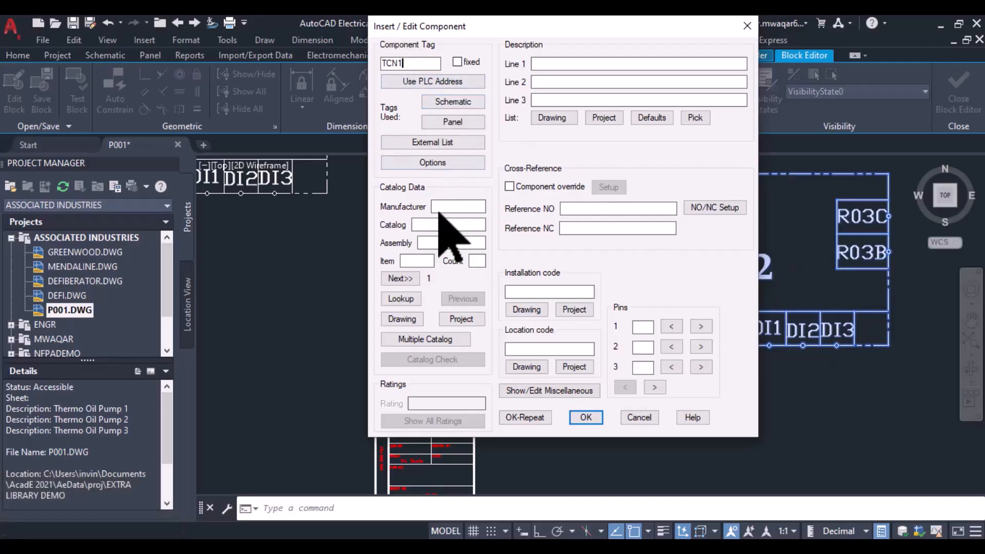
left_click(455, 208)
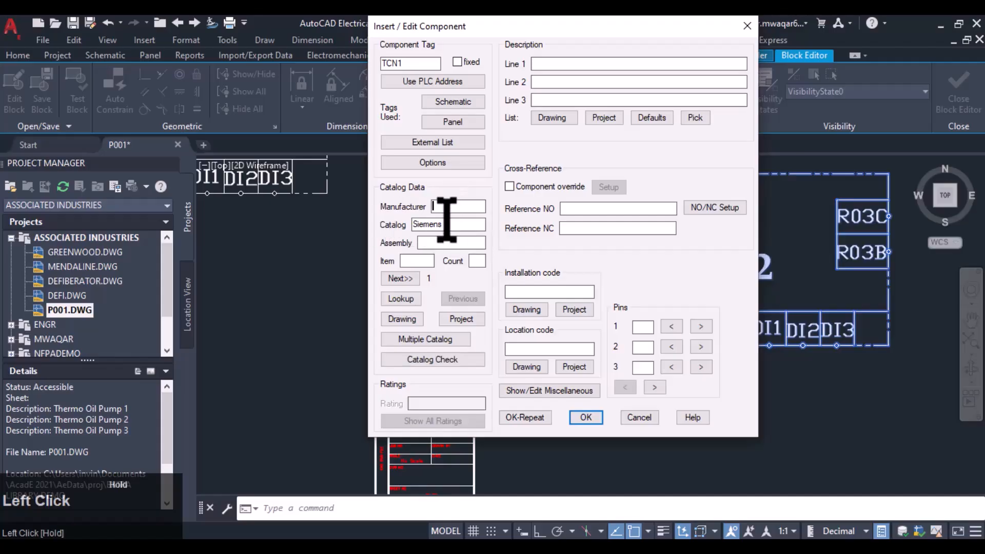
left_click(458, 208)
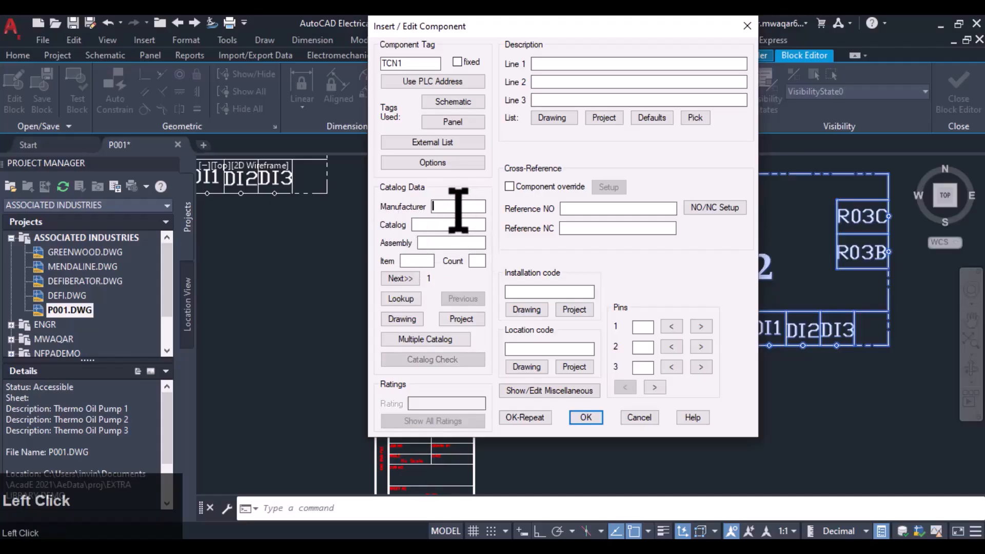
left_click(441, 225)
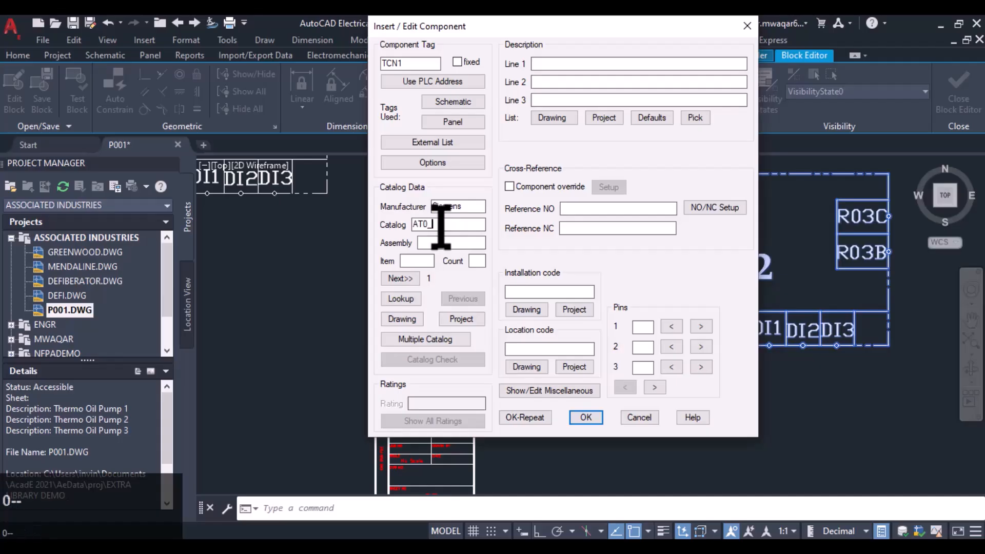
left_click(403, 279)
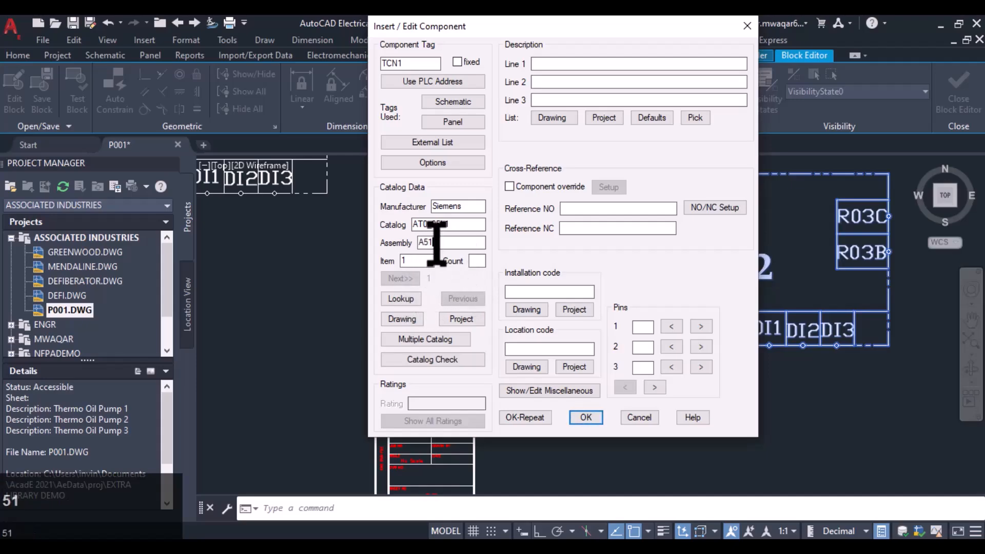
left_click(473, 261)
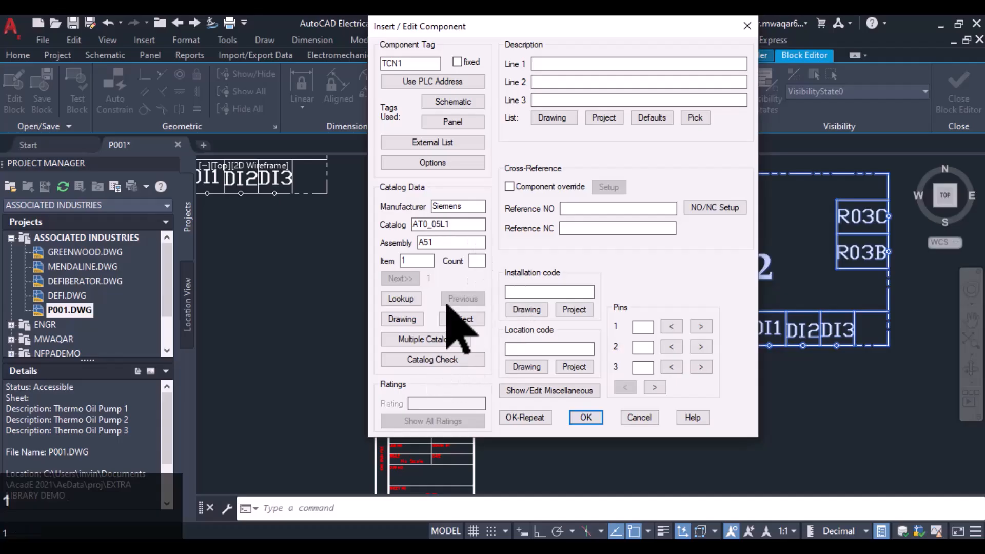
left_click(475, 262)
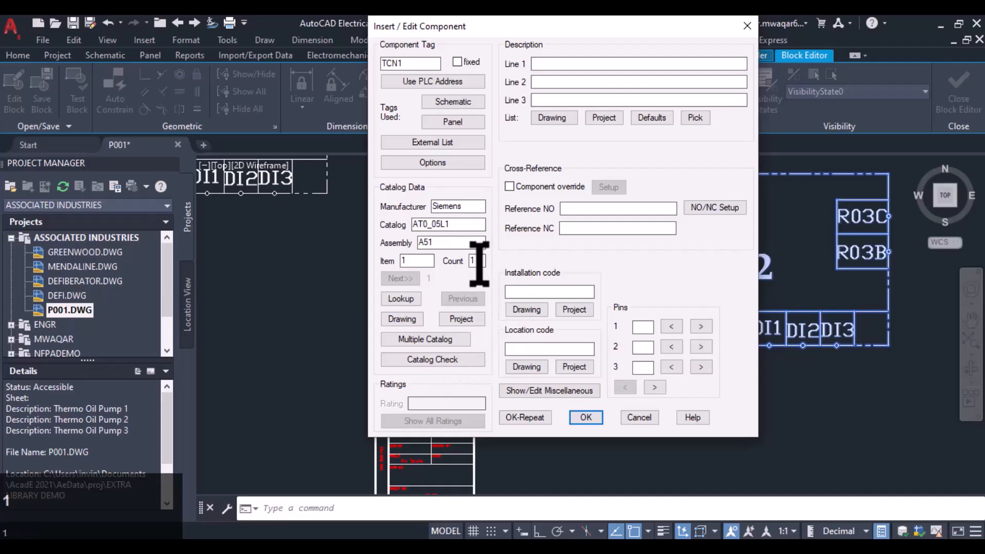
Assign installation code ML79 and location code 25KC to the component from the codes used in this drawing.
left_click(526, 310)
left_click(534, 311)
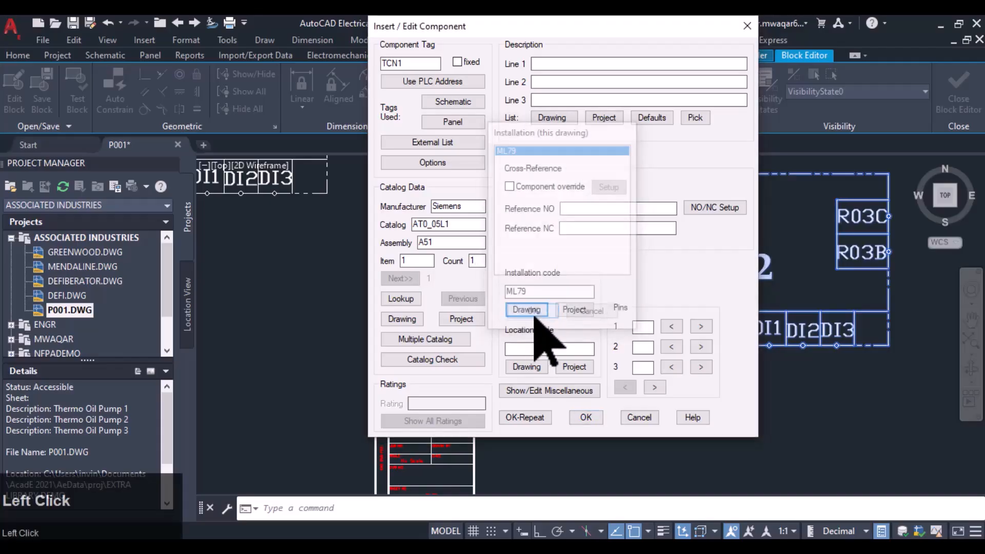
left_click(526, 366)
left_click(532, 316)
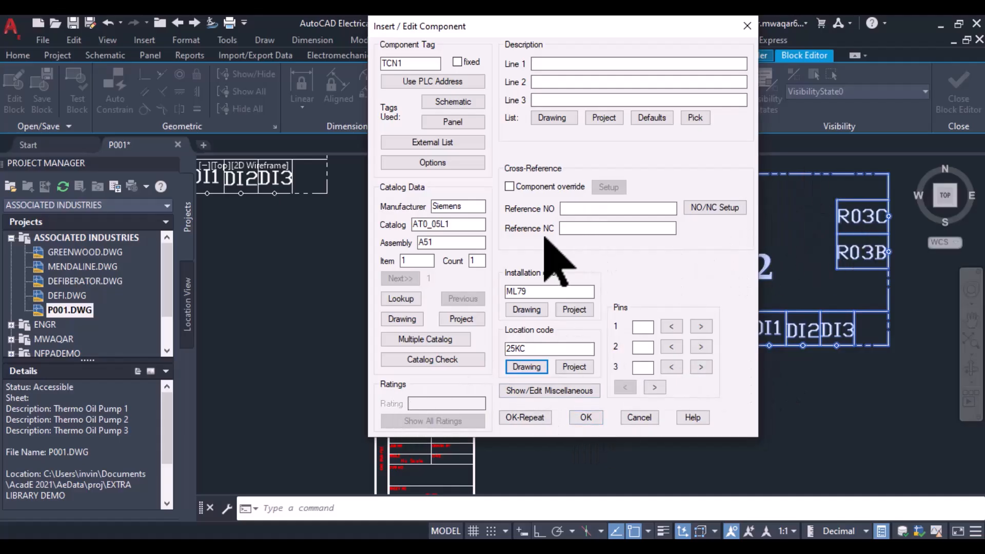
left_click(410, 405)
Fill the component's first description line with the default description START and replace it with RUN.
left_click(561, 65)
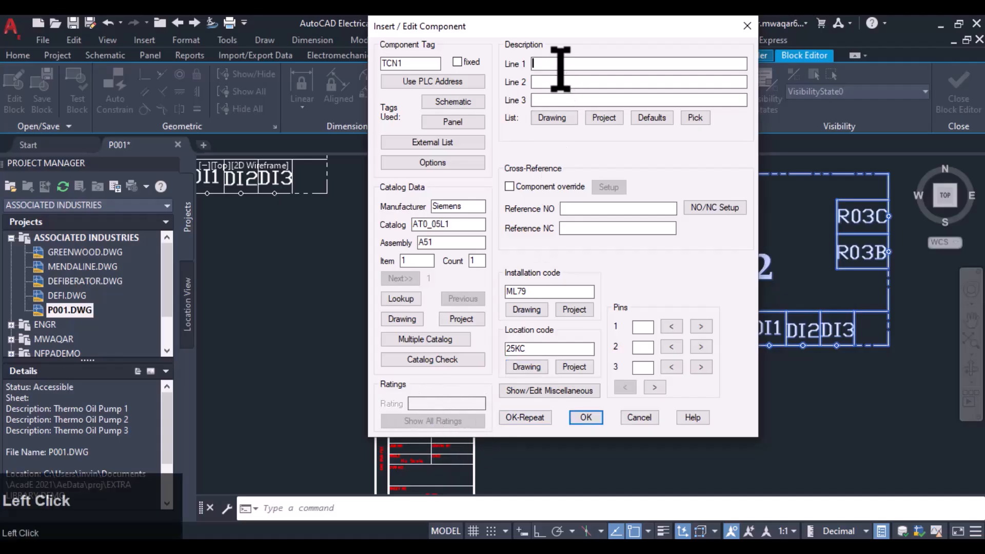
left_click(646, 118)
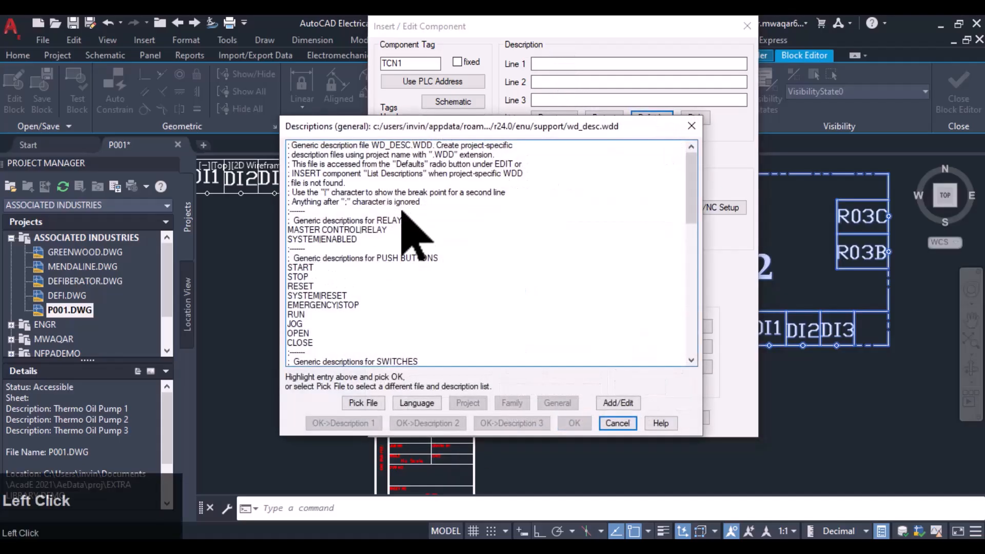
left_click(303, 268)
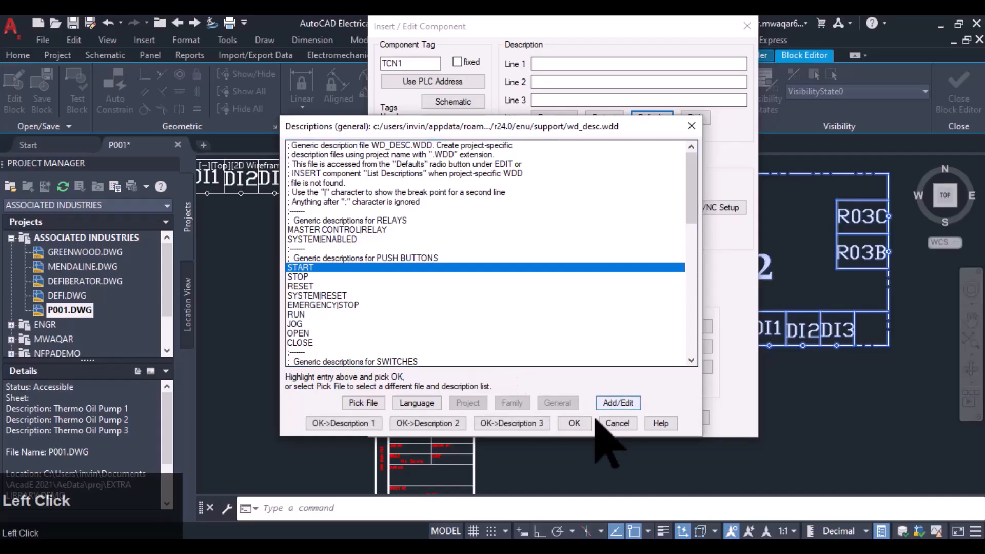
left_click(574, 423)
left_click(647, 118)
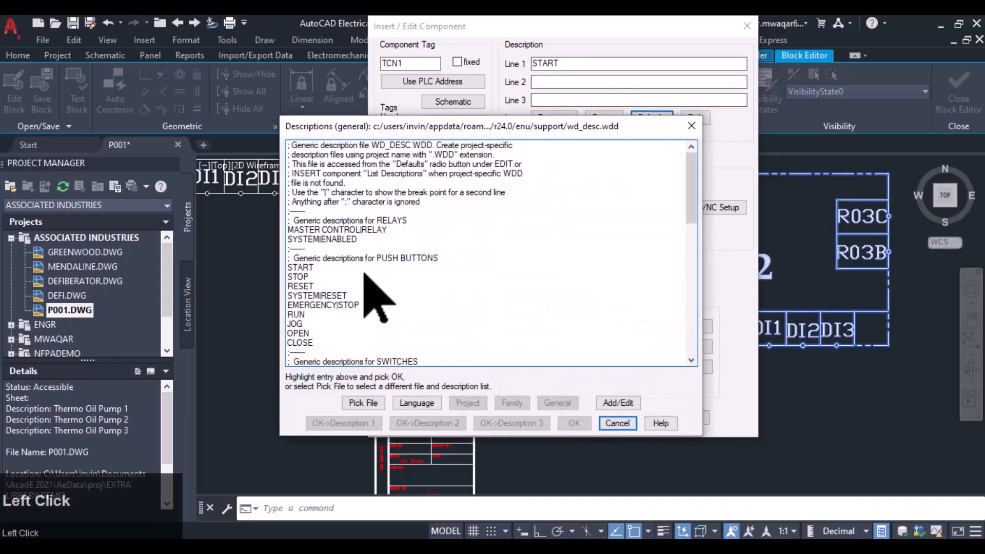
left_click(302, 277)
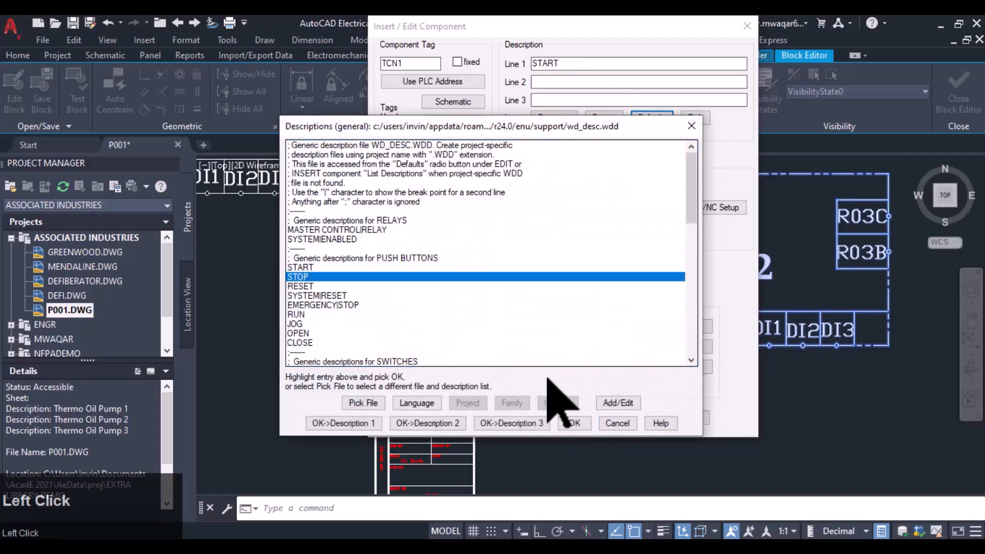
left_click(302, 315)
left_click(574, 423)
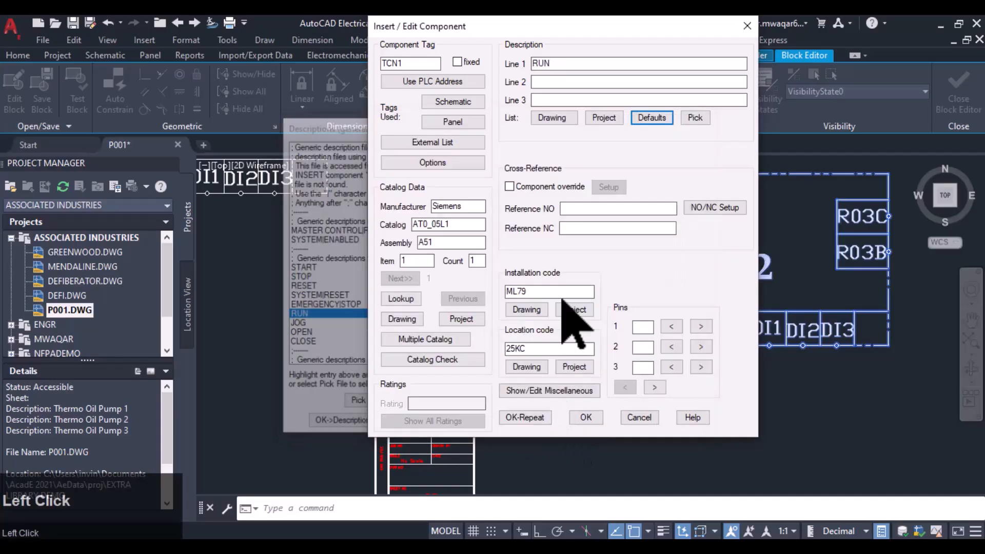
Set the component's description to the default SYSTEM|MODE, enter Power as the third line, and accept the component data.
left_click(652, 117)
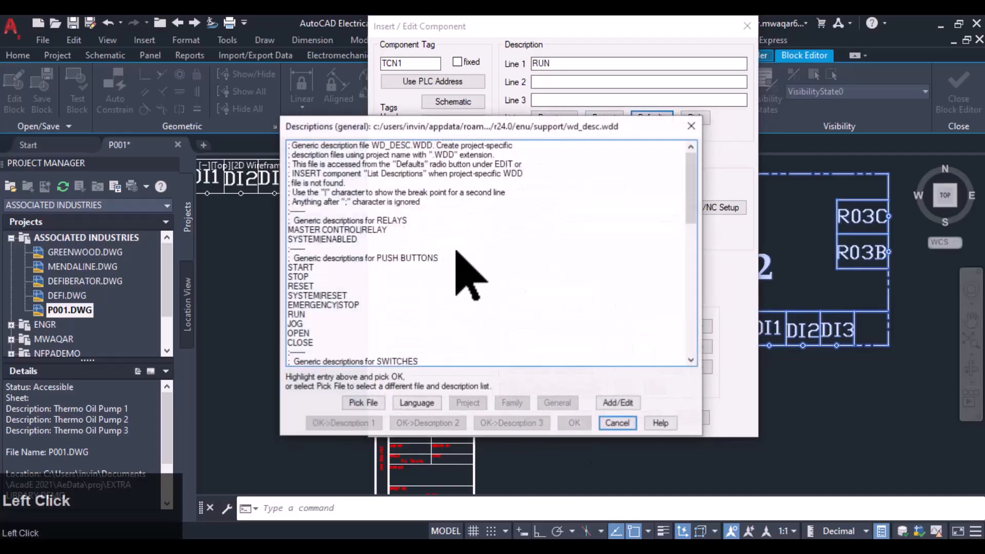
scroll(333, 320, "down", 2)
left_click(316, 315)
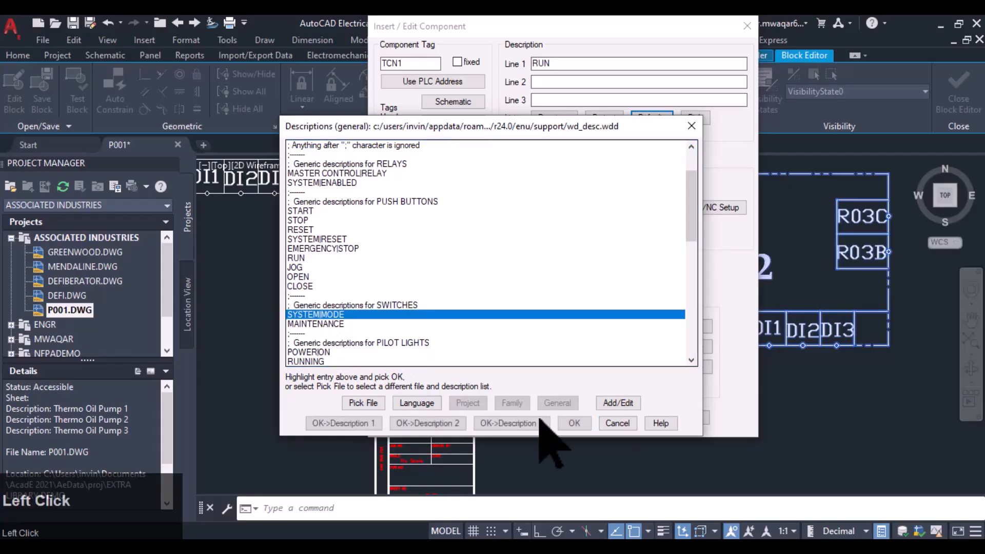
left_click(577, 423)
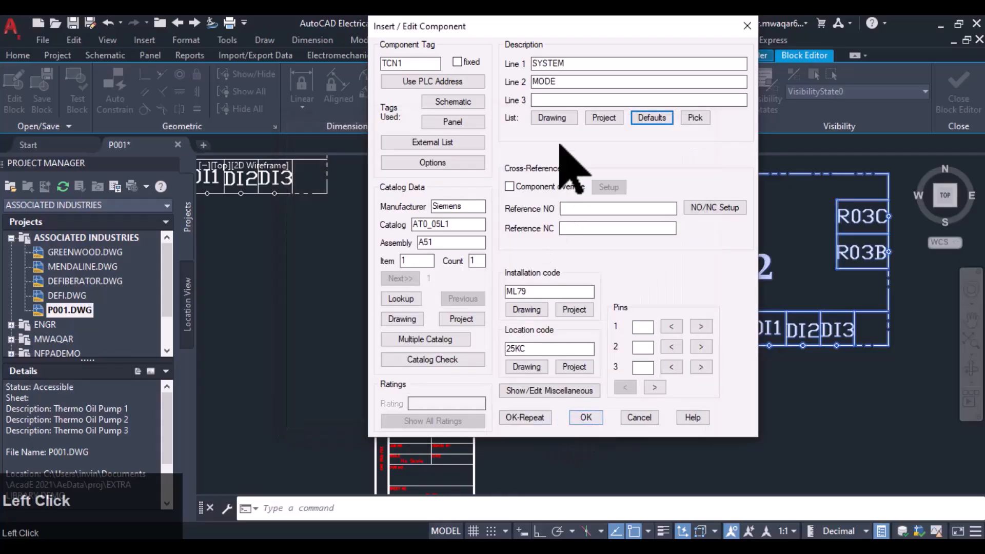
left_click(551, 100)
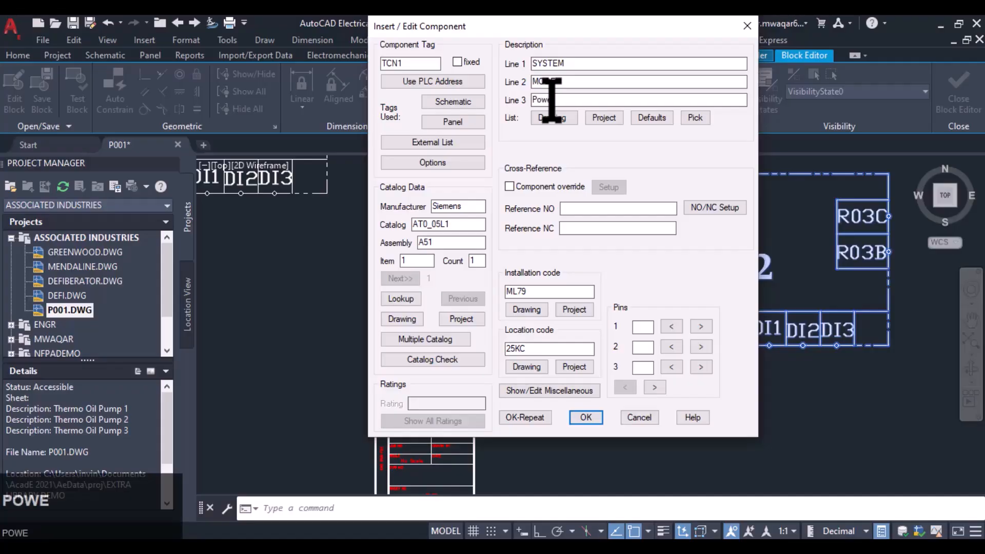
left_click(558, 138)
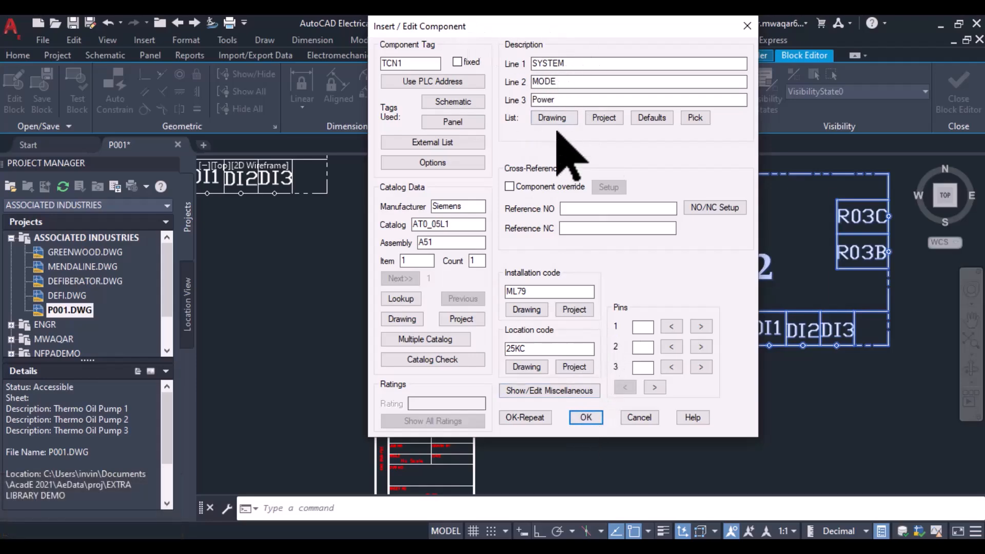
left_click(585, 418)
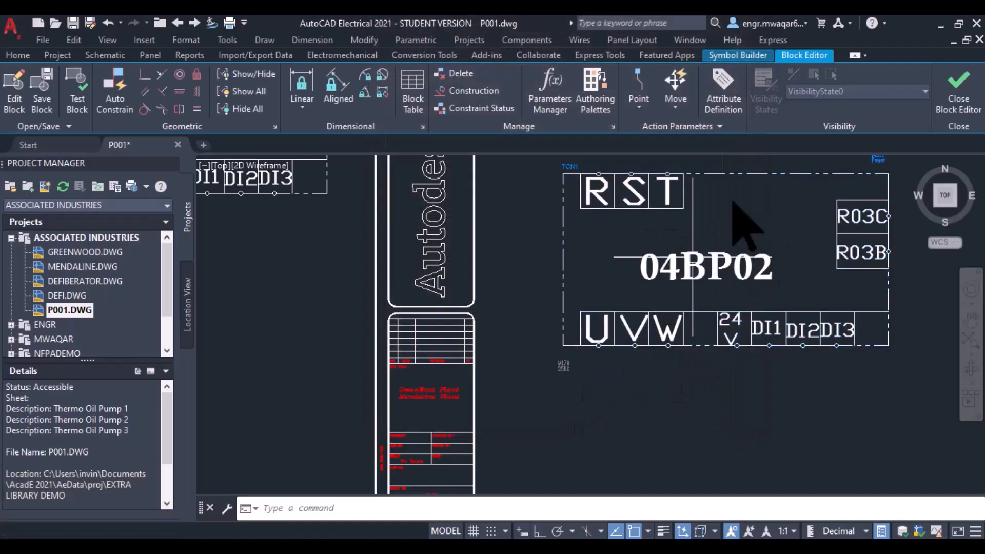
Examine the component tag and the description text above the inserted 04BP02 symbol.
middle_click_drag(714, 207, 746, 294)
scroll(575, 257, "up", 6)
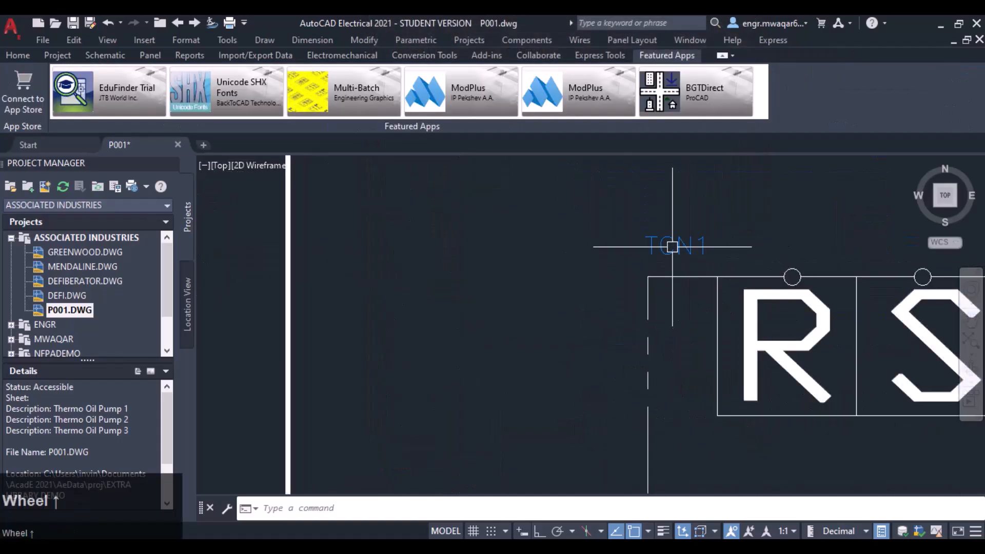
scroll(692, 251, "down", 4)
middle_click_drag(714, 251, 529, 266)
scroll(673, 271, "up", 6)
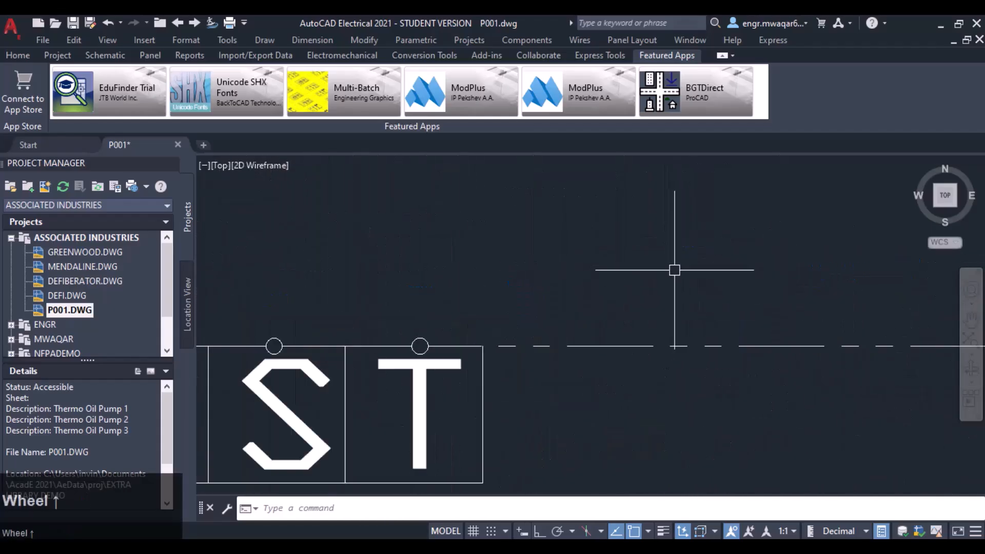
scroll(769, 264, "down", 6)
scroll(896, 262, "up", 4)
scroll(801, 265, "down", 4)
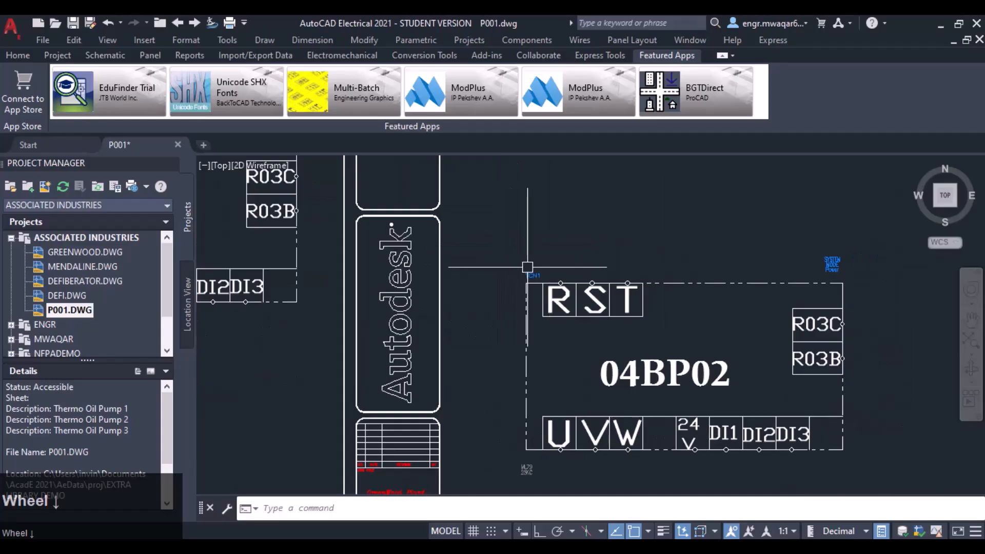
scroll(527, 258, "up", 4)
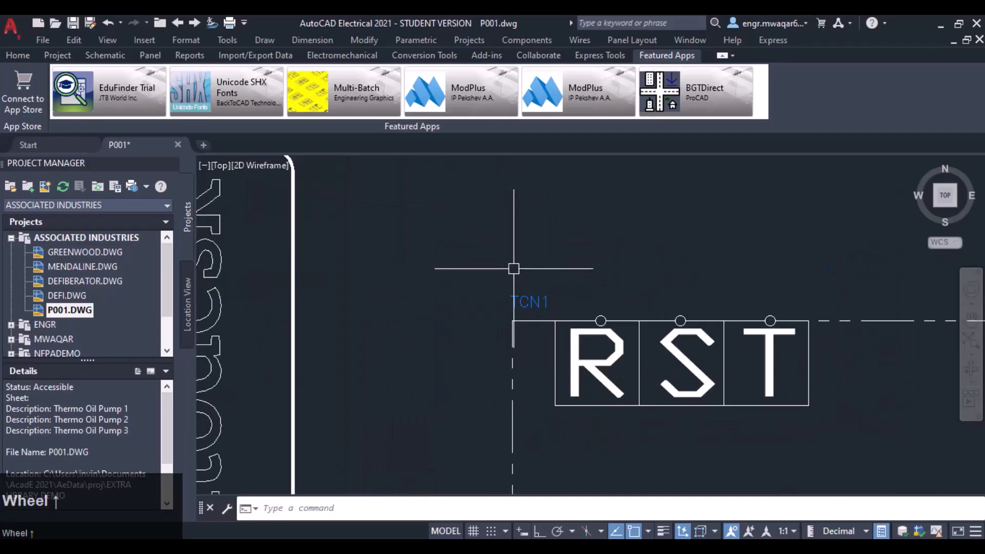
scroll(518, 273, "down", 4)
mouse_move(602, 257)
middle_mouse_down()
mouse_move(541, 233)
mouse_move(461, 232)
middle_mouse_up()
scroll(675, 230, "up", 6)
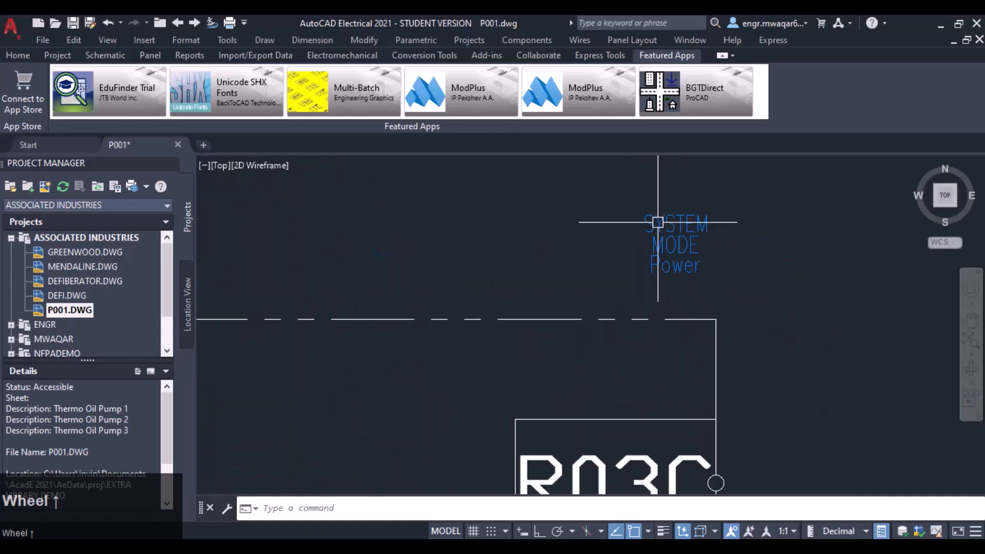
Inspect the installation and location codes below the inserted symbol, and view the symbol as a whole.
scroll(658, 222, "down", 5)
middle_click_drag(544, 271, 641, 218)
scroll(705, 249, "down", 5)
middle_click_drag(550, 299, 617, 236)
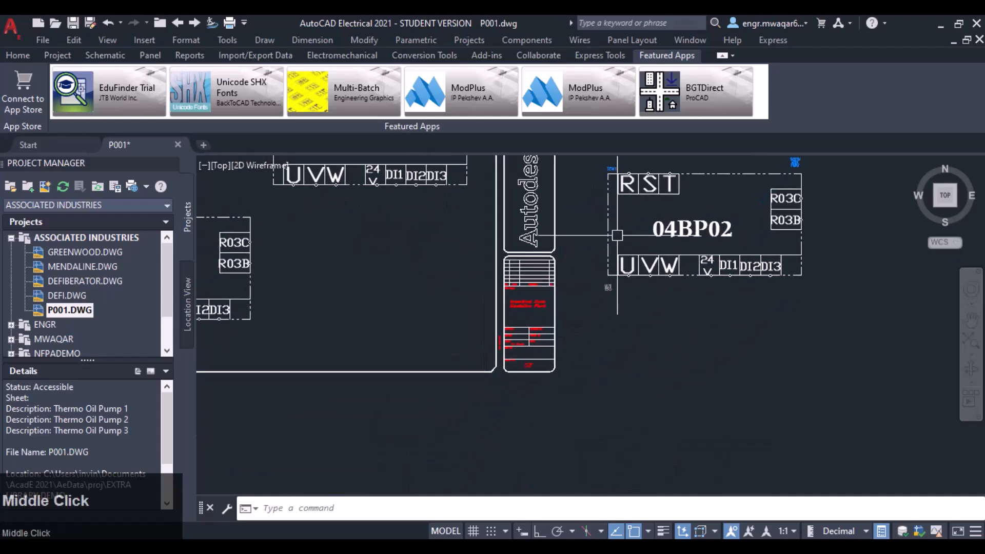
scroll(617, 236, "up", 8)
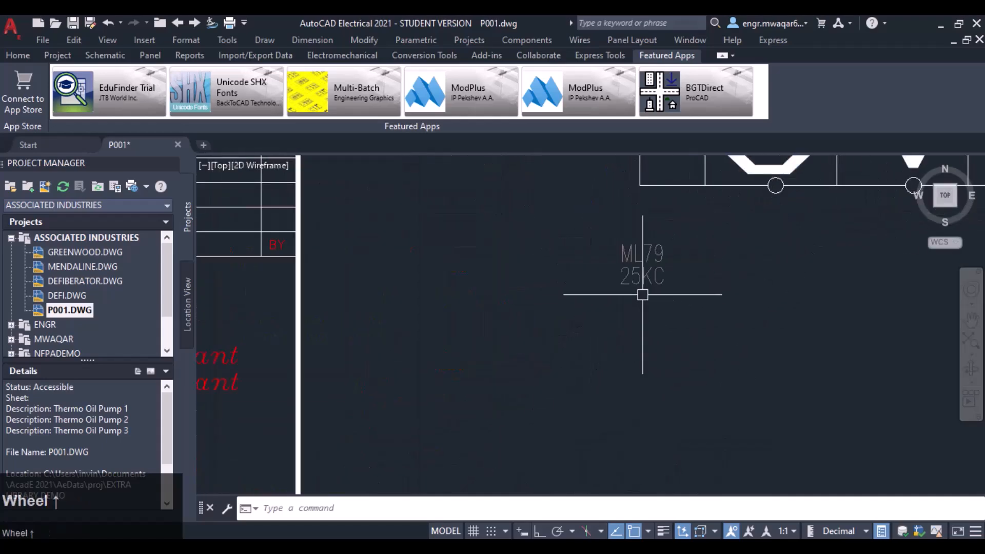
scroll(642, 294, "down", 5)
middle_click_drag(743, 297, 480, 318)
scroll(592, 238, "down", 2)
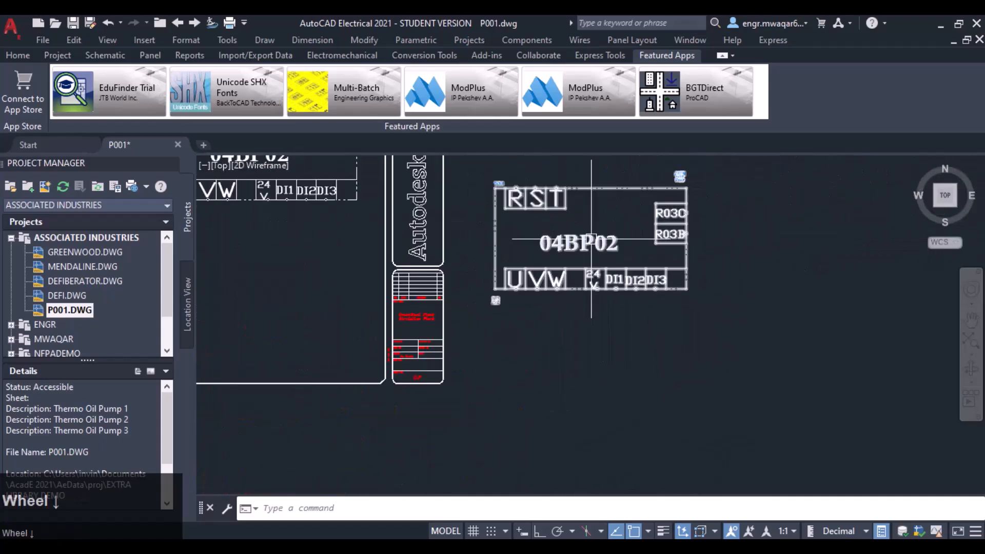
middle_click_drag(592, 239, 595, 241)
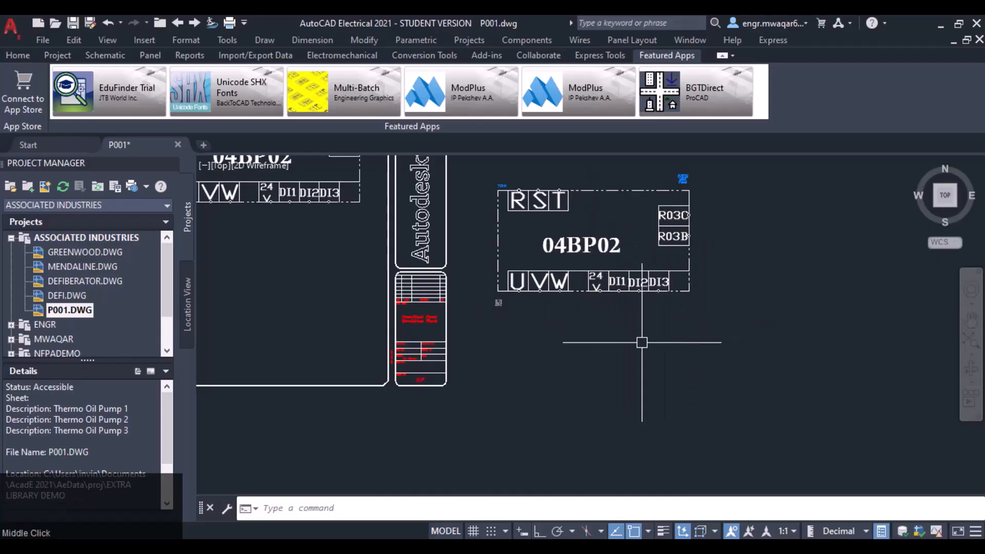
Draw a vertical wire through the inserted 04BP02 symbol, from above terminal R to below terminal U.
middle_click_drag(515, 247, 527, 267)
scroll(501, 227, "up", 3)
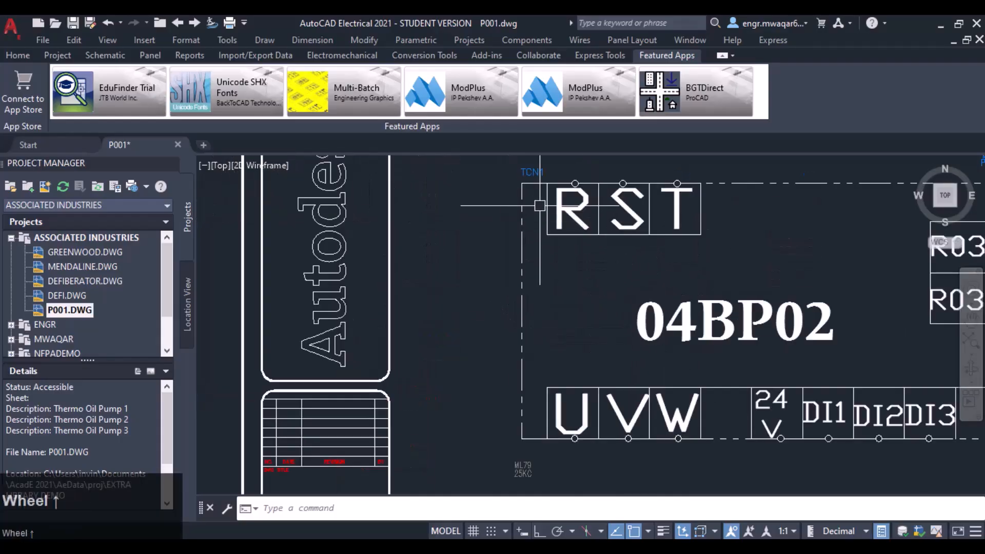
scroll(540, 207, "down", 3)
middle_click_drag(548, 202, 549, 230)
scroll(549, 229, "up", 2)
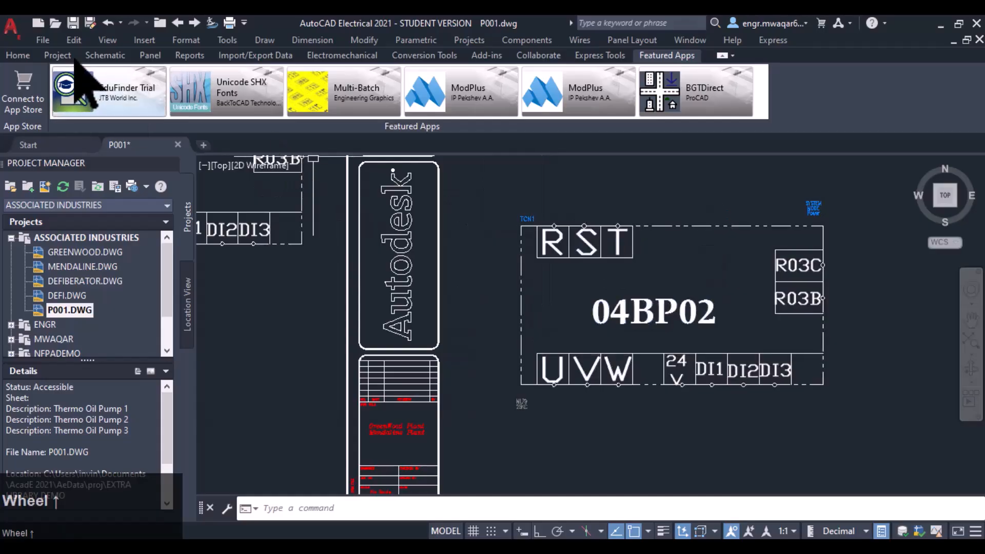
left_click(105, 54)
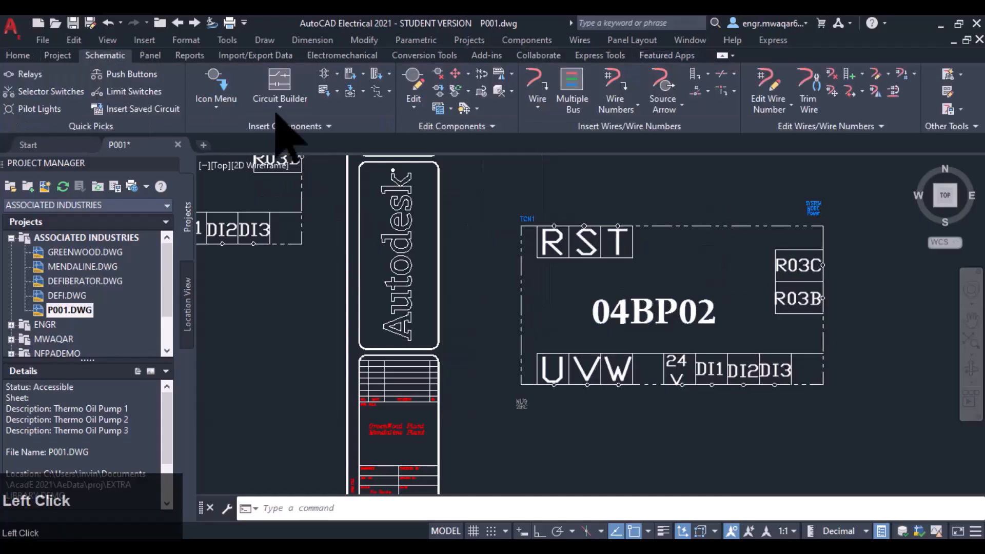
left_click(536, 90)
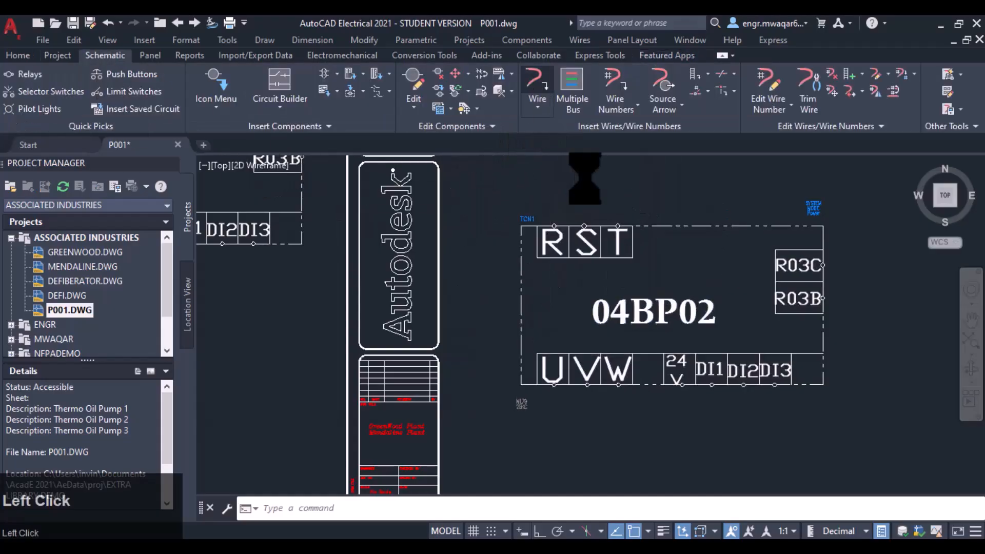
left_click(554, 202)
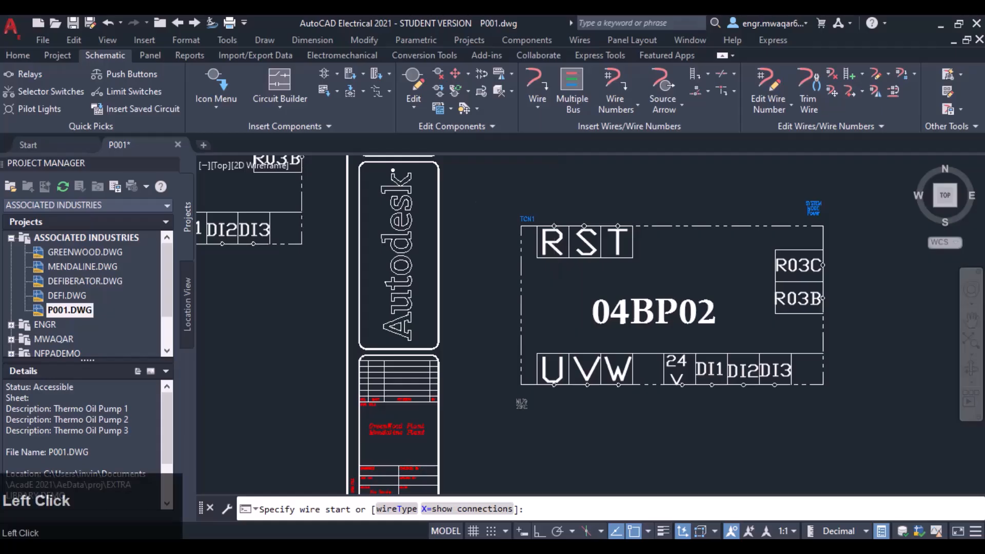
left_click(554, 438)
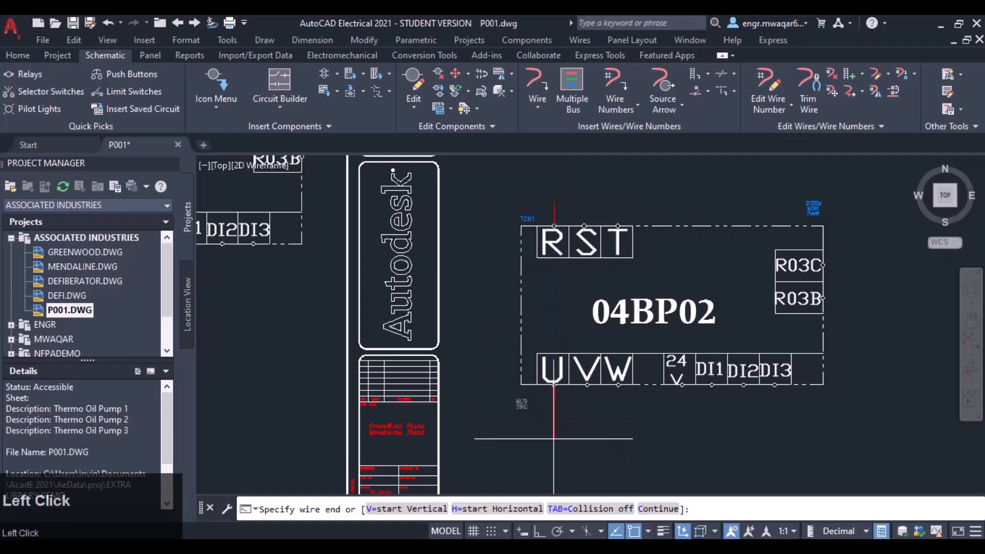
left_click(739, 449)
key("Return")
left_click(769, 426)
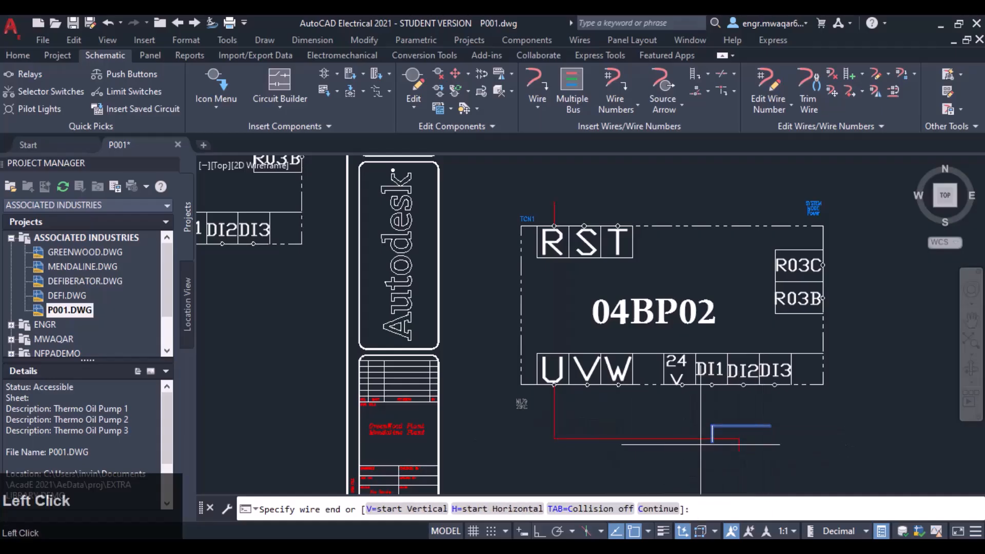
key("Escape")
left_click(749, 395)
left_click(523, 477)
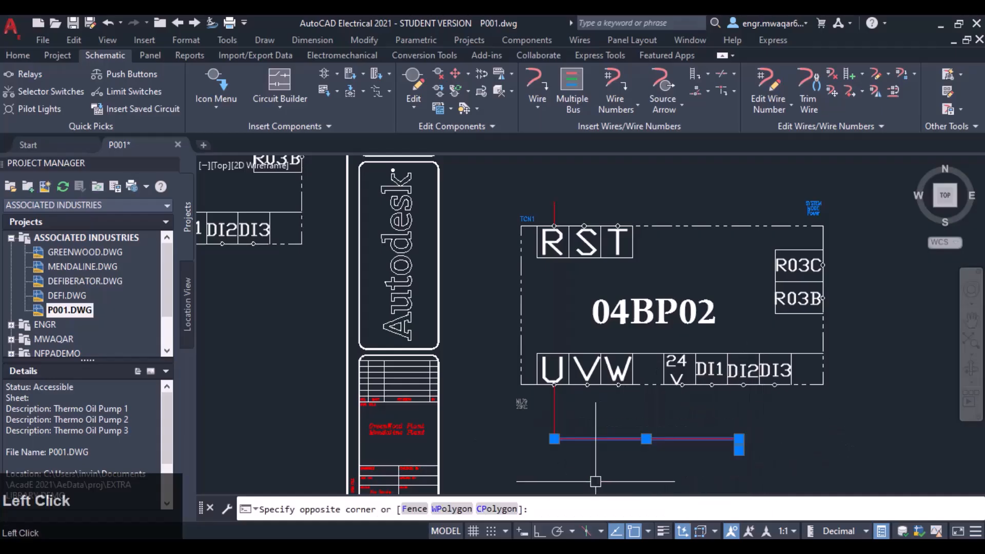
key("Escape")
Examine closely how the wire meets the connection points of terminals U and R on the symbol.
scroll(556, 386, "up", 10)
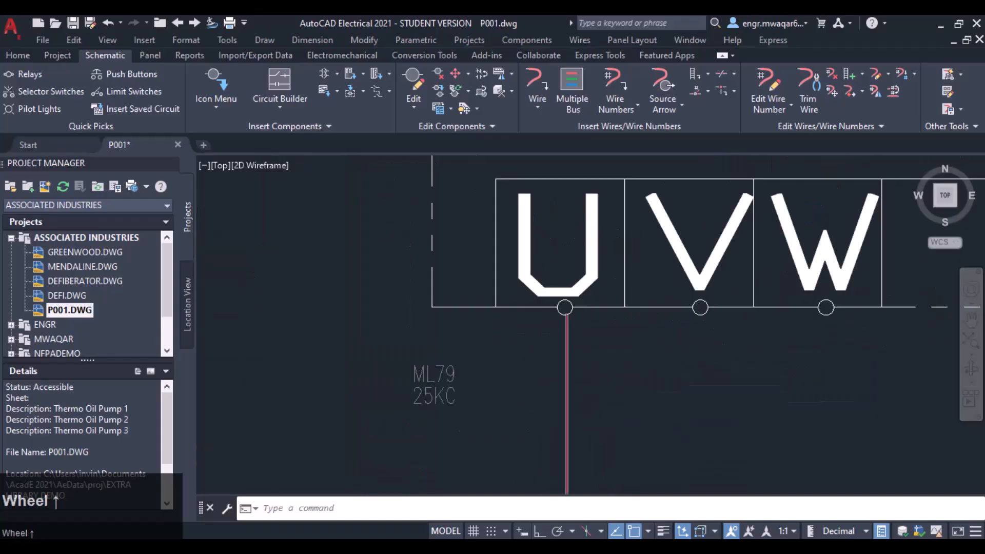
scroll(570, 297, "up", 6)
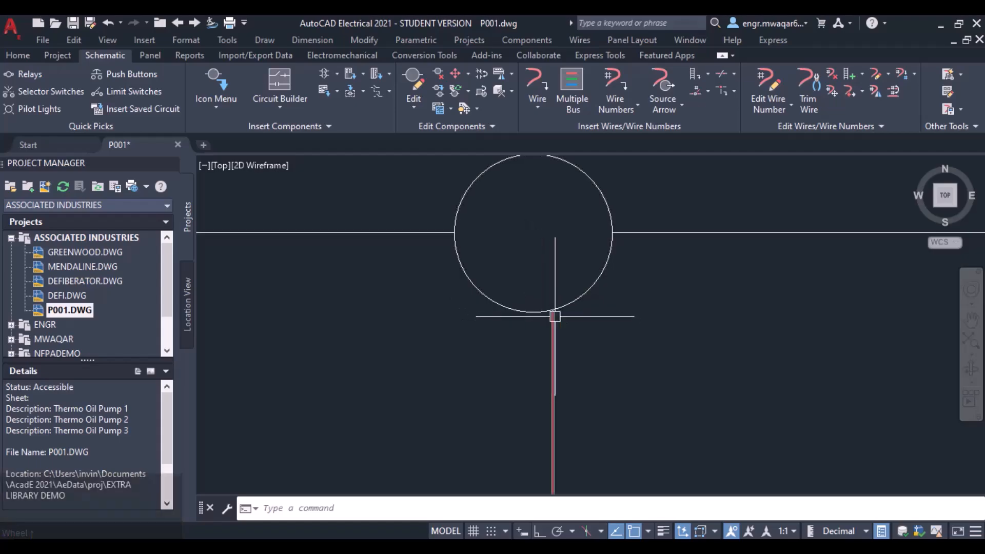
scroll(557, 247, "down", 6)
middle_click_drag(559, 216, 539, 385)
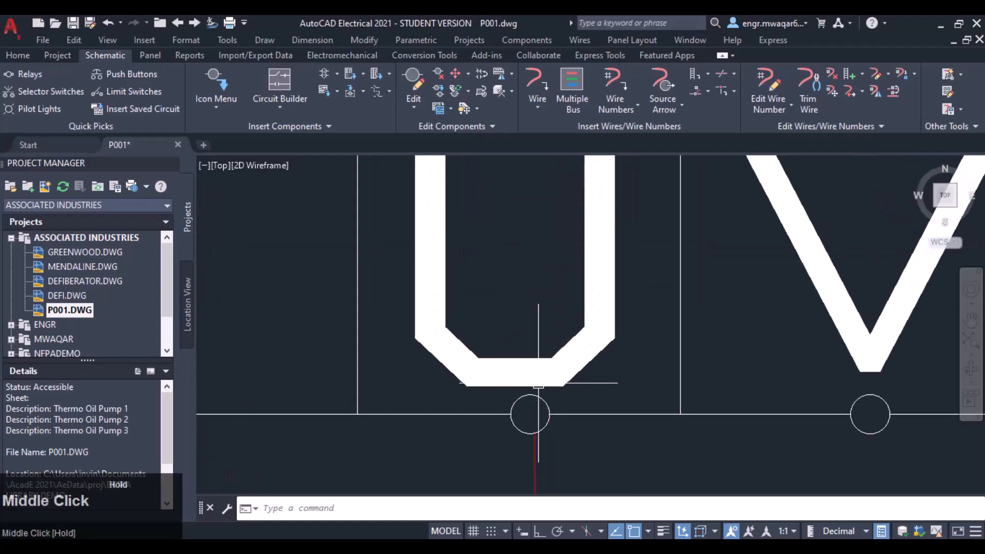
scroll(541, 377, "down", 4)
mouse_move(548, 268)
middle_mouse_down()
mouse_move(529, 417)
mouse_move(525, 301)
mouse_move(521, 440)
middle_mouse_up()
scroll(525, 302, "down", 2)
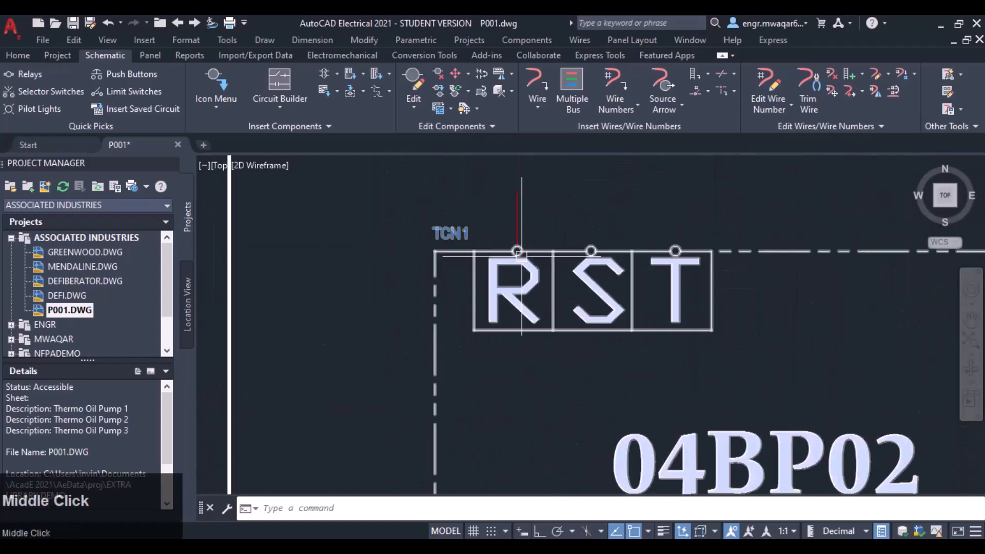
scroll(520, 247, "up", 6)
scroll(515, 249, "up", 2)
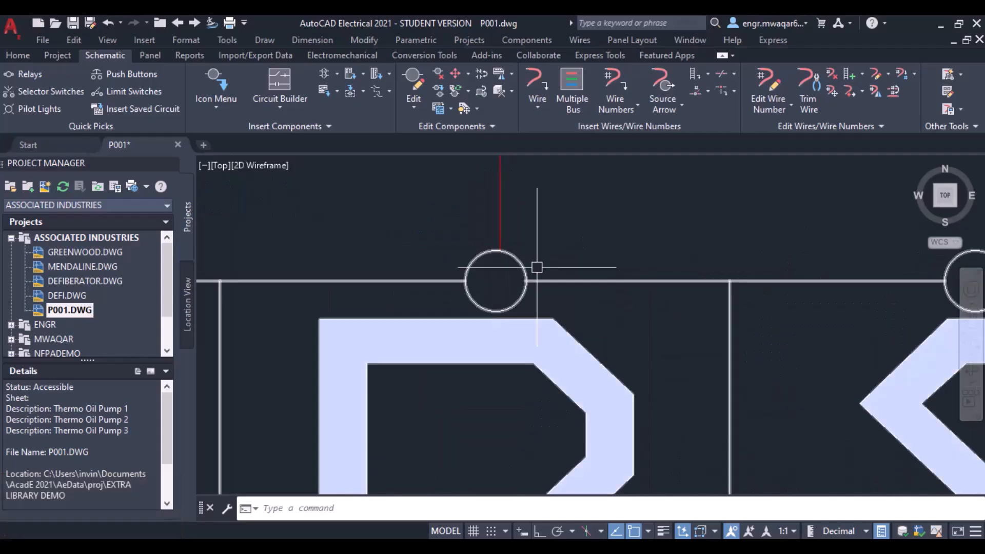
Insert a multiple wire bus starting at the component from terminals R, S and T, running up and turning right.
scroll(536, 264, "down", 5)
middle_click_drag(717, 259, 566, 246)
scroll(579, 203, "down", 3)
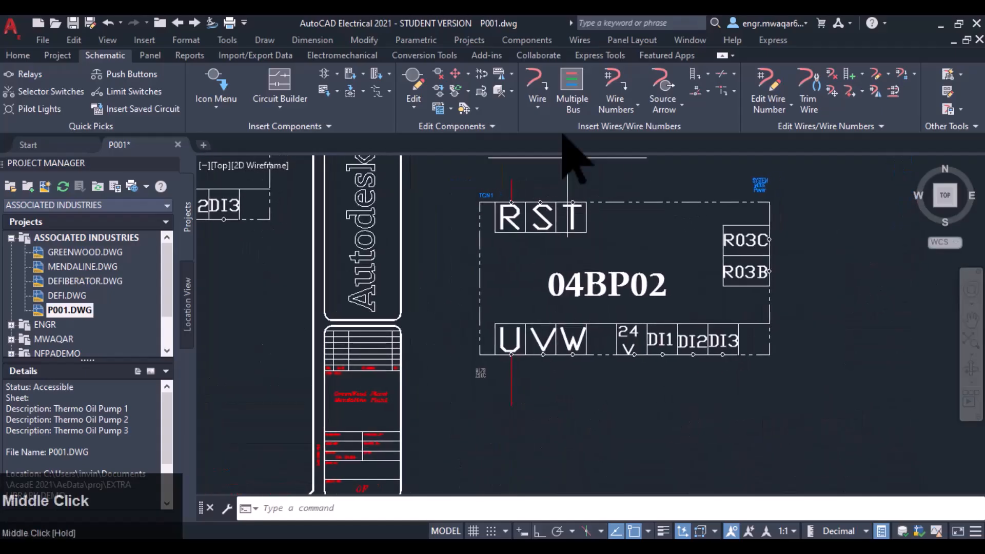
left_click(572, 90)
left_click(435, 287)
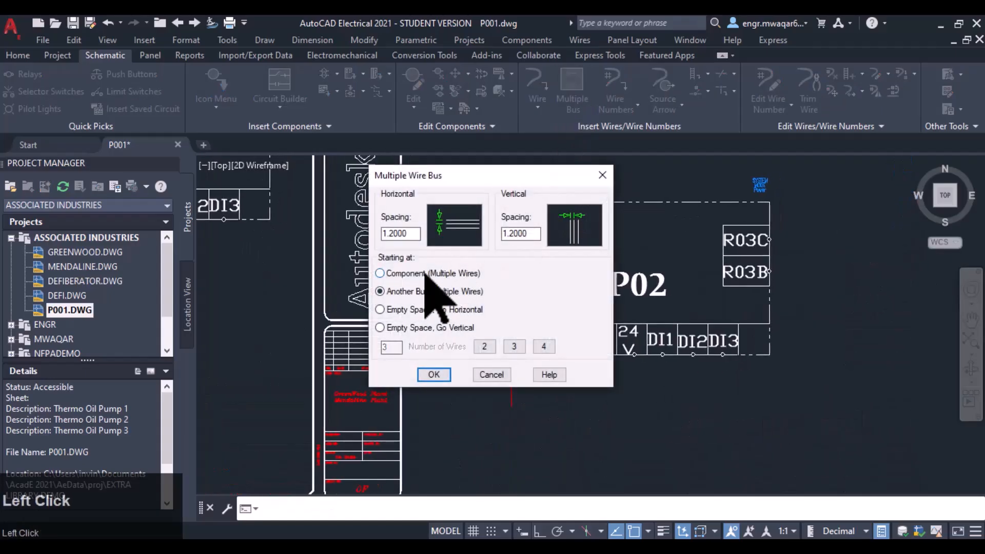
left_click(425, 274)
left_click(433, 374)
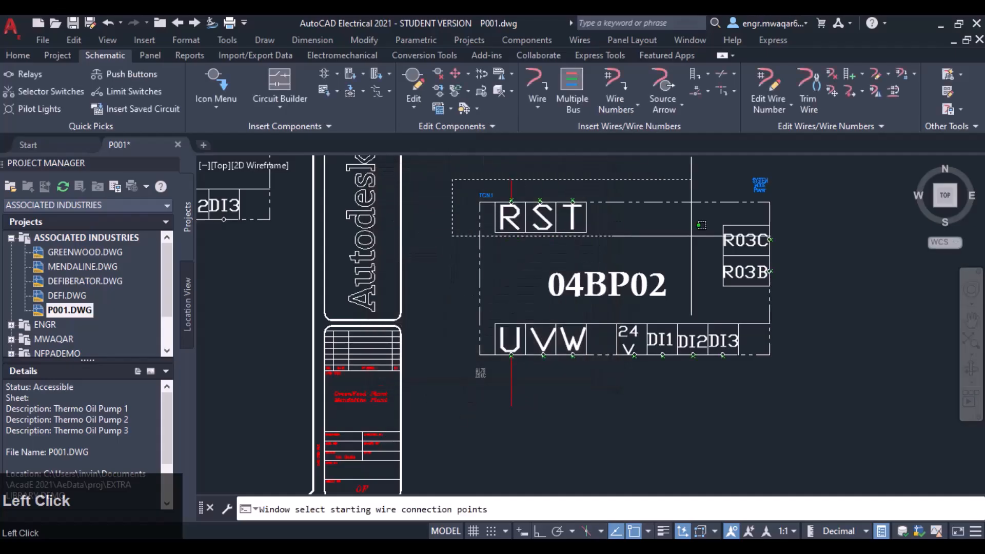
left_click(691, 236)
key("Return")
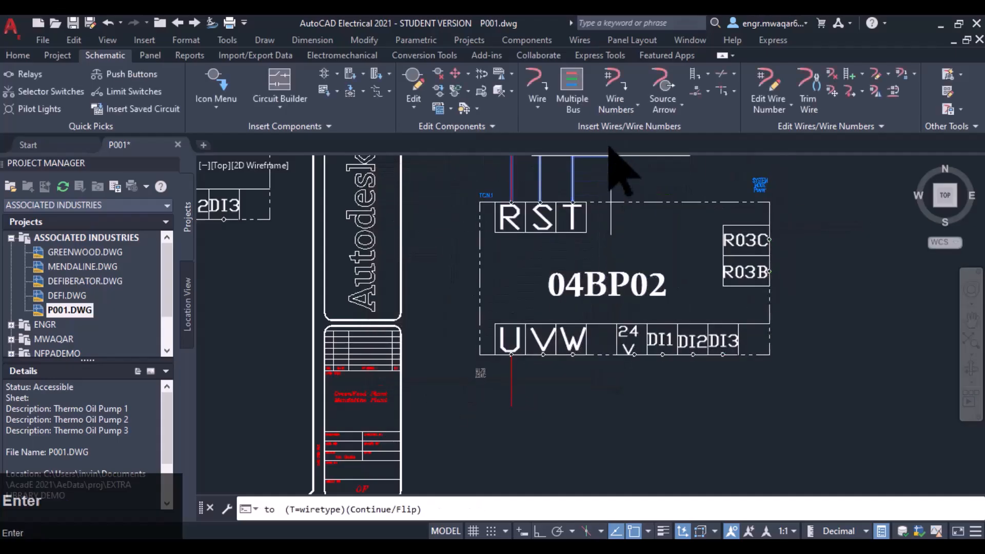
middle_click_drag(611, 154, 628, 289)
left_click(743, 244)
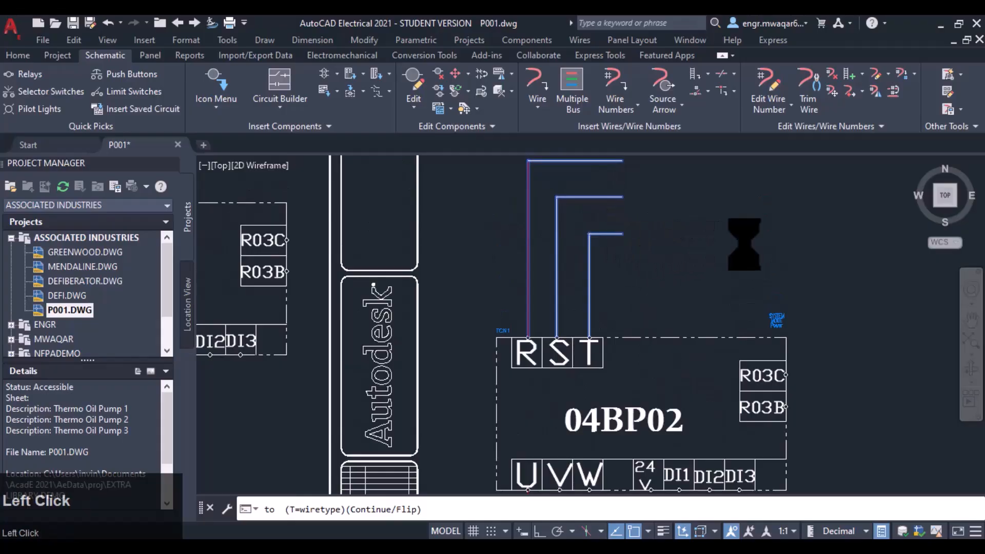
Run a component-based multiple wire bus straight down from the symbol's lower terminals U, V, W, 24V, DI1, DI2 and DI3.
middle_click_drag(803, 277, 792, 159)
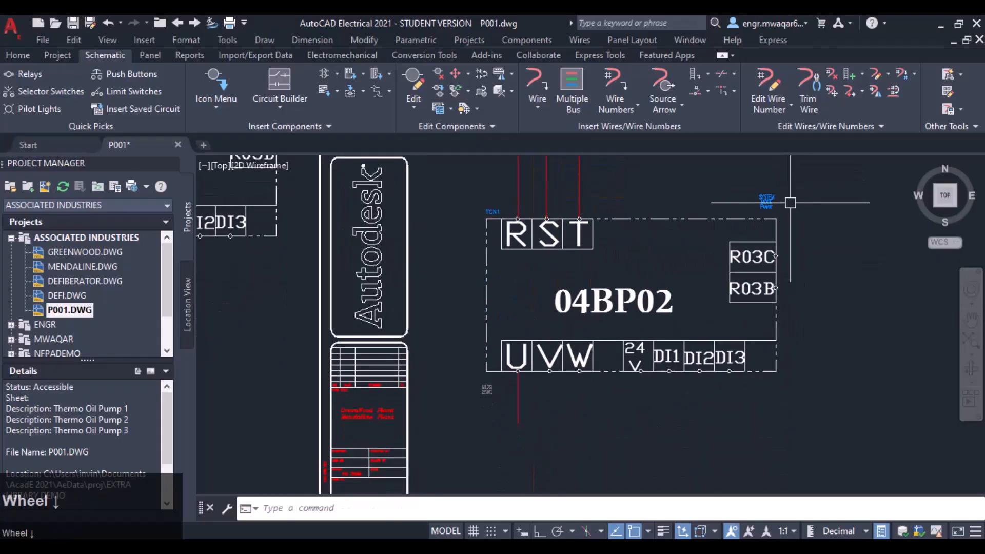
scroll(790, 202, "down", 2)
scroll(812, 278, "down", 2)
middle_click_drag(790, 307, 790, 211)
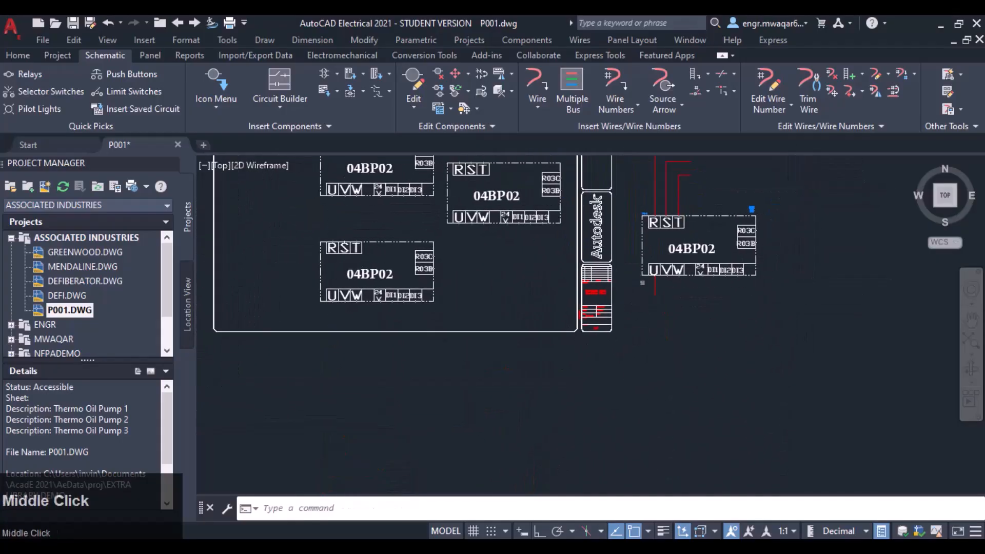
left_click(572, 84)
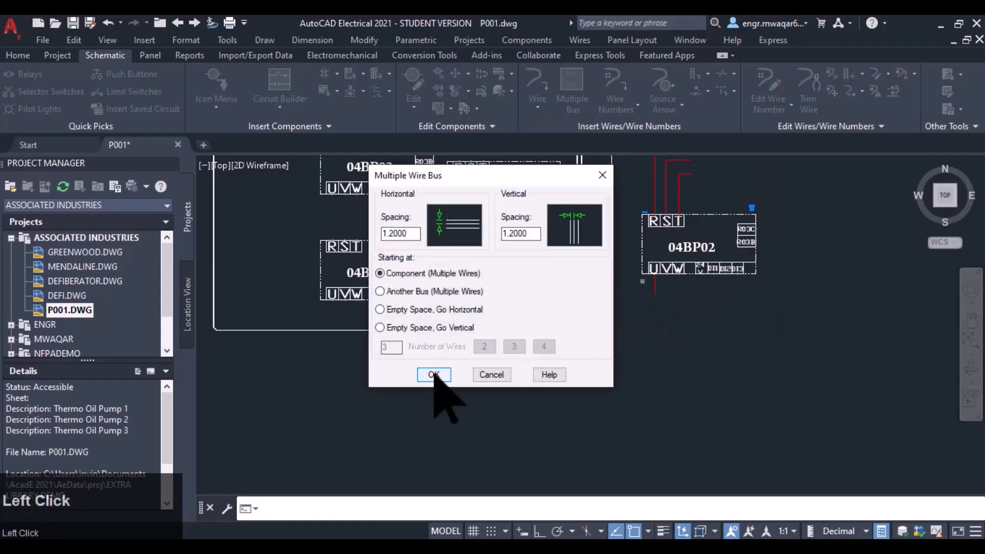
left_click(433, 375)
left_click(771, 272)
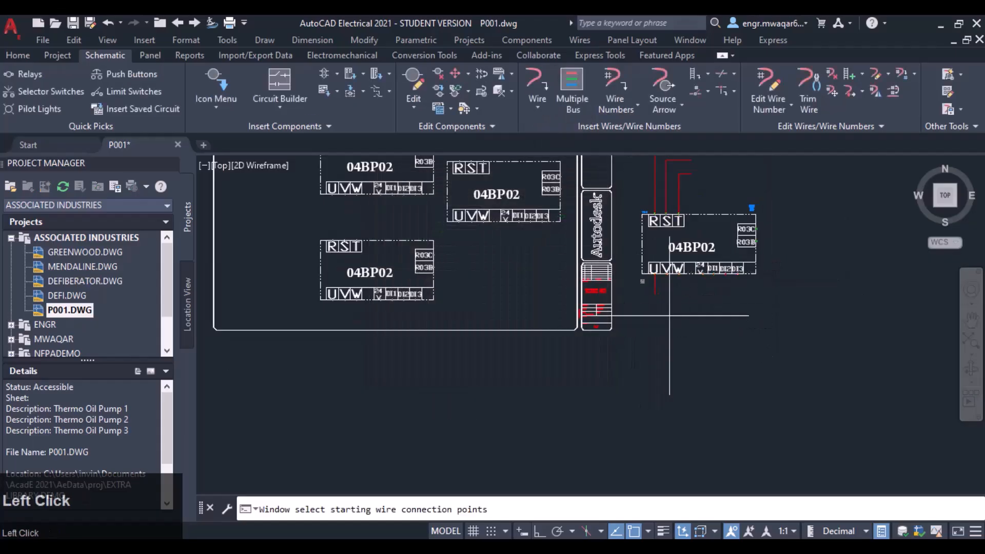
key("Return")
left_click(667, 368)
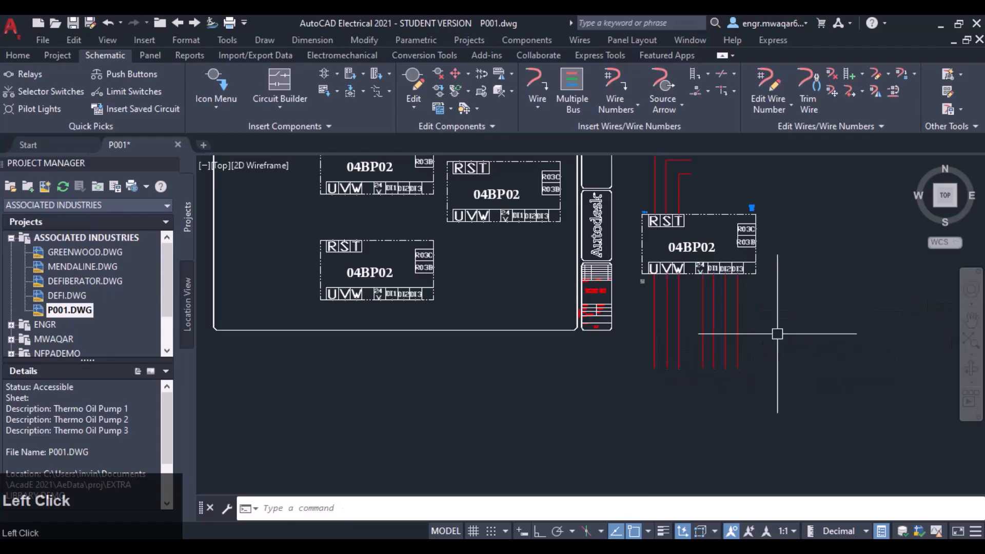
Run a component-based multiple wire bus horizontally to the right from terminals R03C and R03B, and check the connections.
left_click(571, 95)
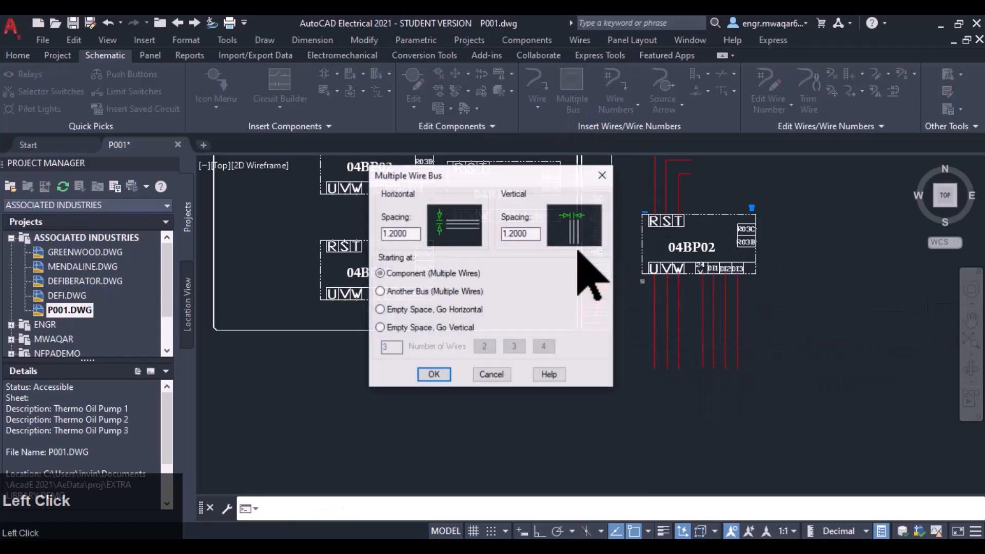
left_click(433, 375)
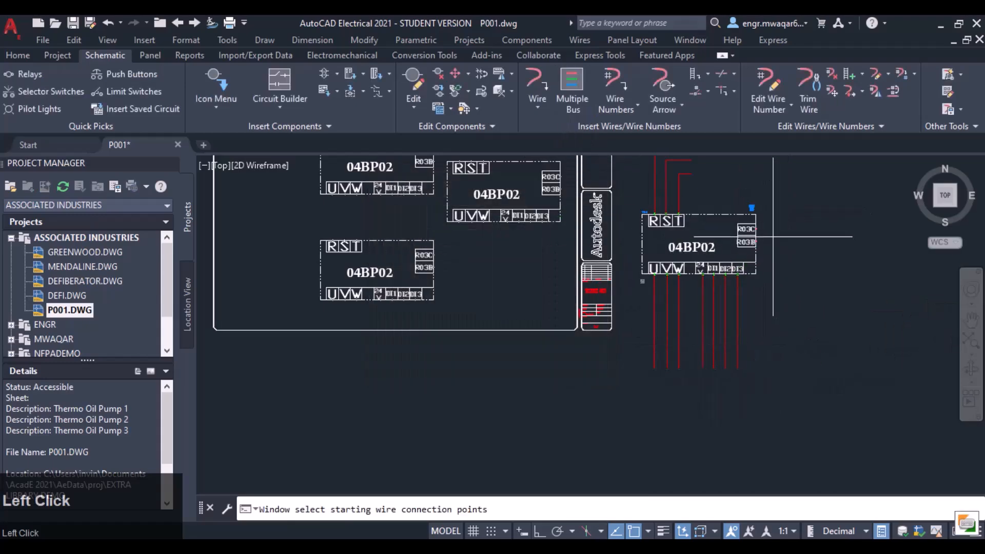
key("Return")
scroll(840, 234, "up", 4)
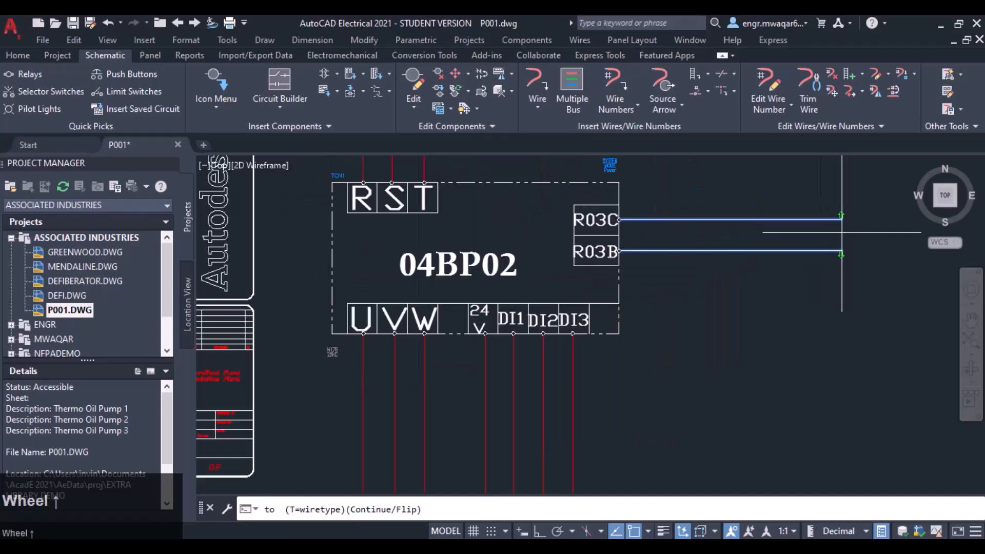
left_click(842, 232)
scroll(608, 260, "up", 5)
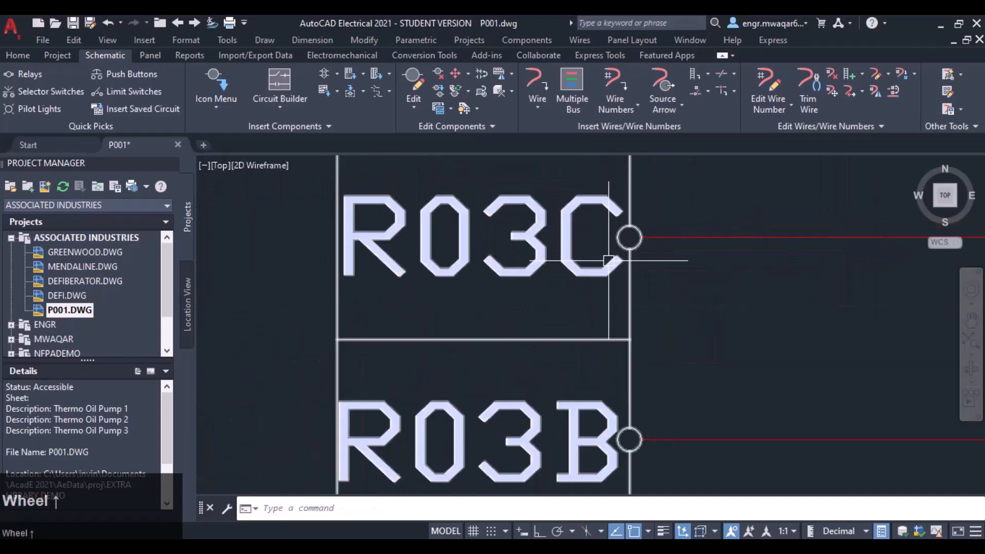
scroll(627, 238, "up", 3)
scroll(629, 239, "down", 9)
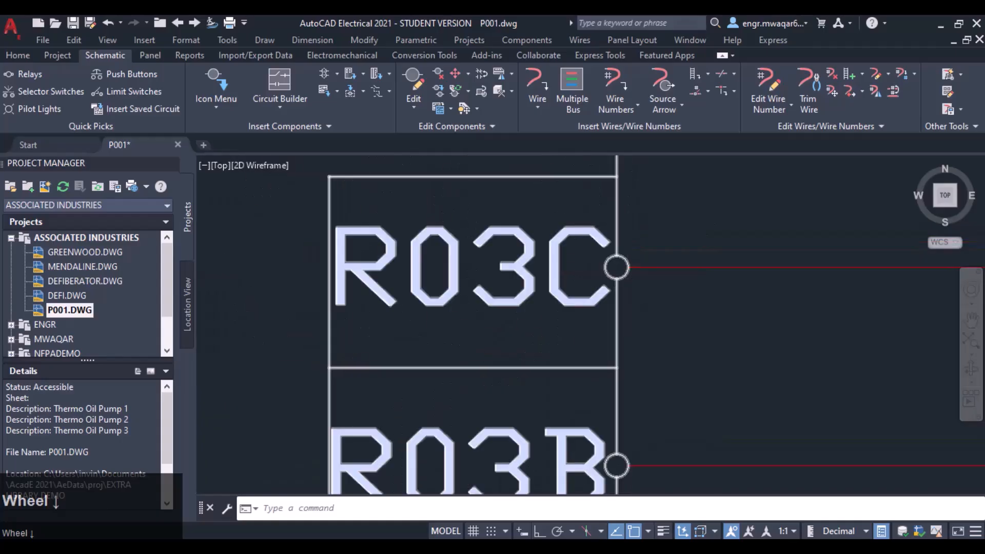
middle_click_drag(500, 290, 536, 267)
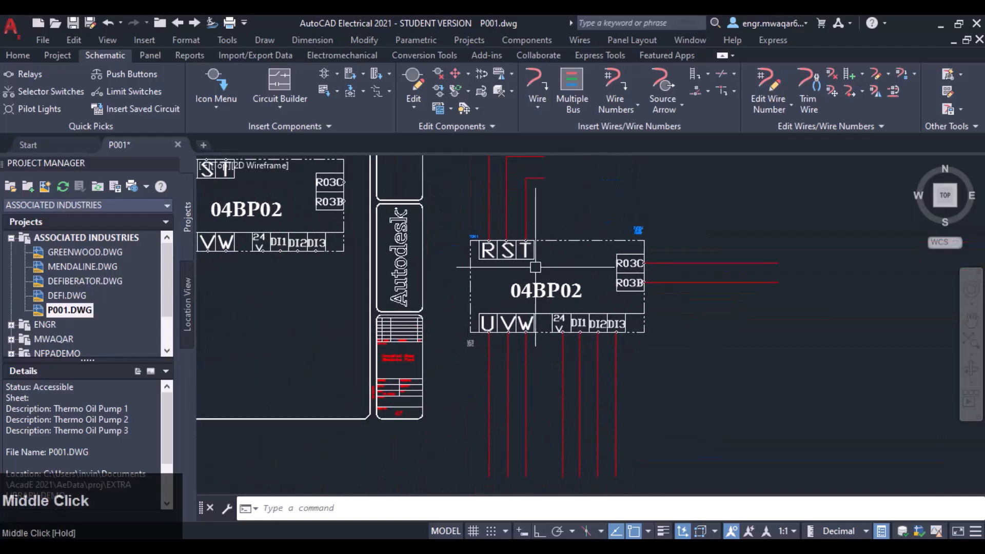
Review the wired symbol's block properties, including its tag, manufacturer, catalog and description attributes, and view the wired symbol as a whole.
left_click(561, 241)
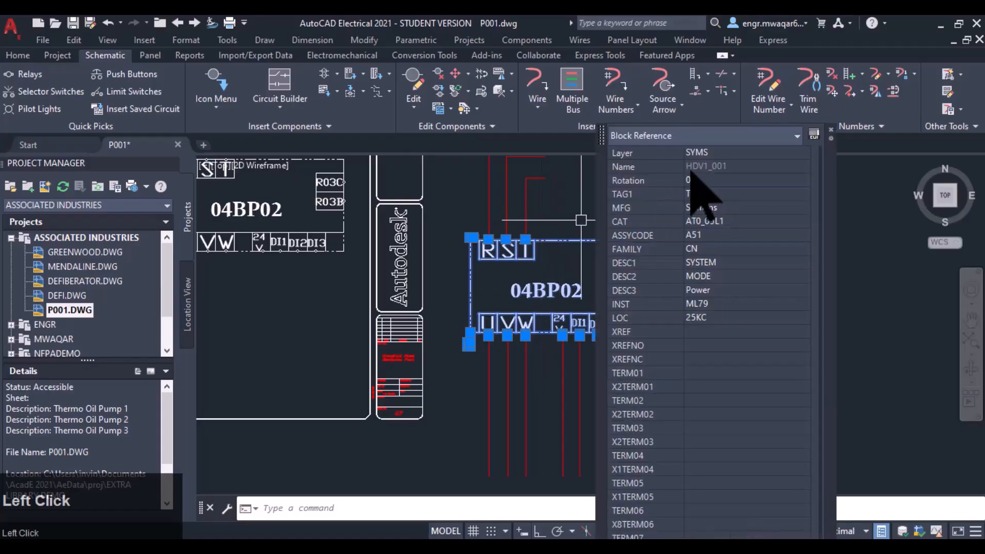
left_click(709, 195)
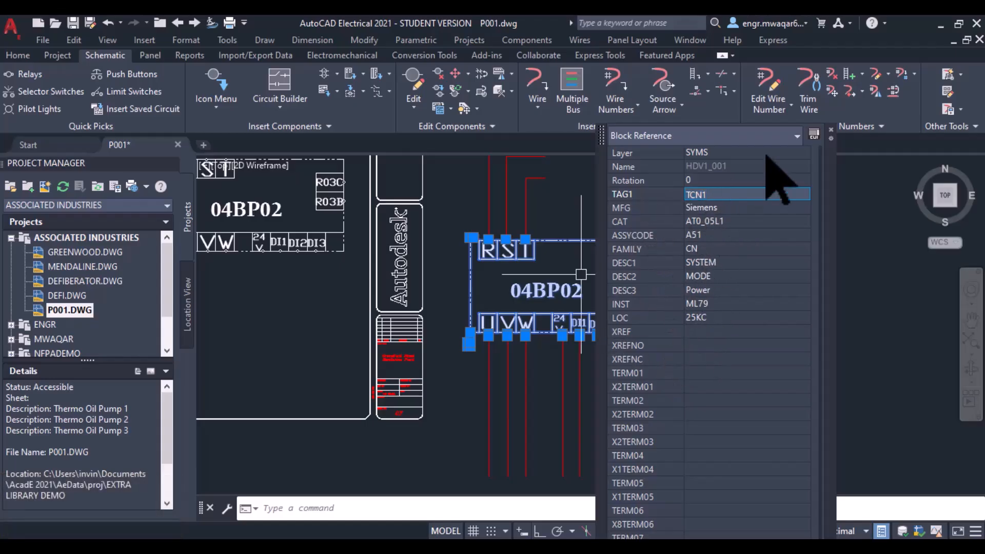
left_click(773, 272)
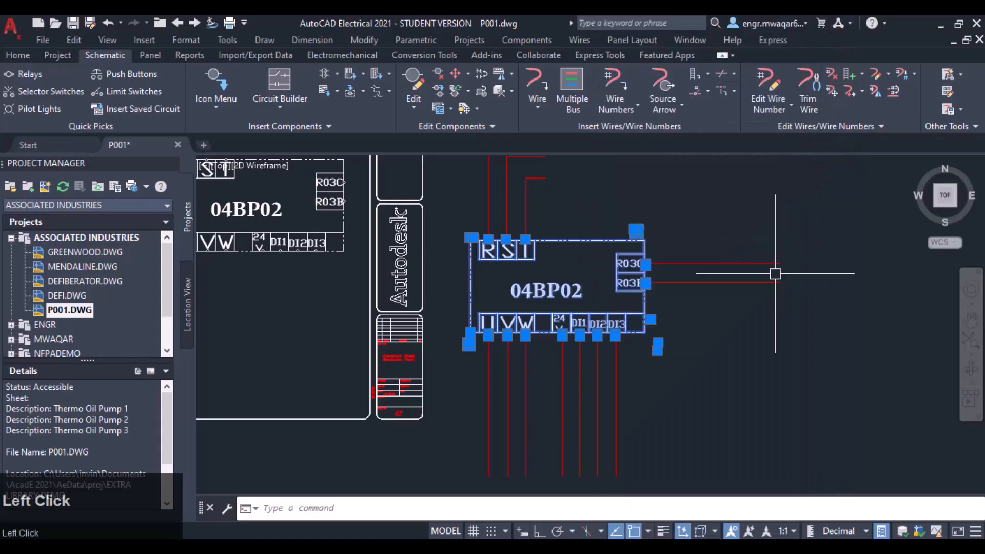
scroll(770, 282, "down", 3)
middle_click(769, 279)
left_click(688, 271)
middle_click_drag(687, 271, 651, 221)
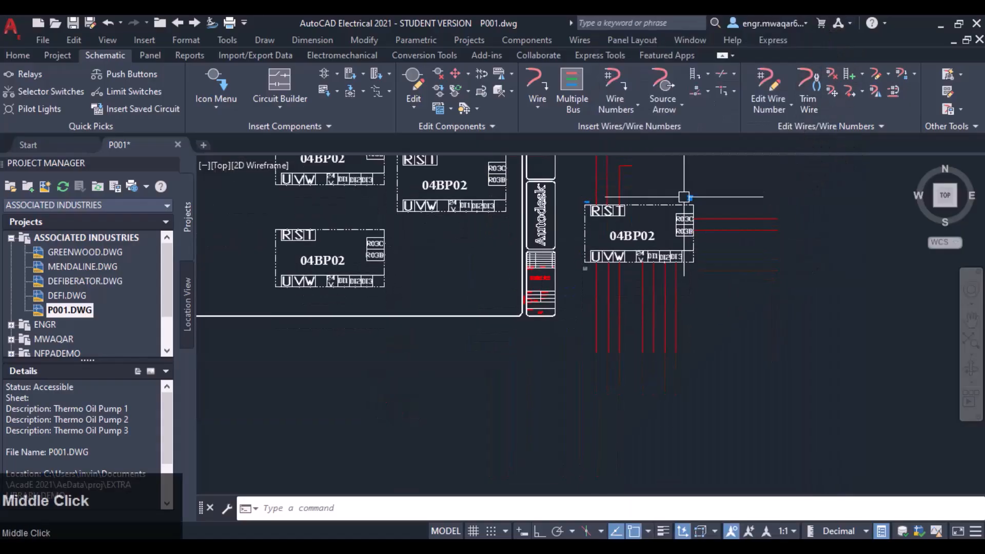
scroll(654, 216, "down", 3)
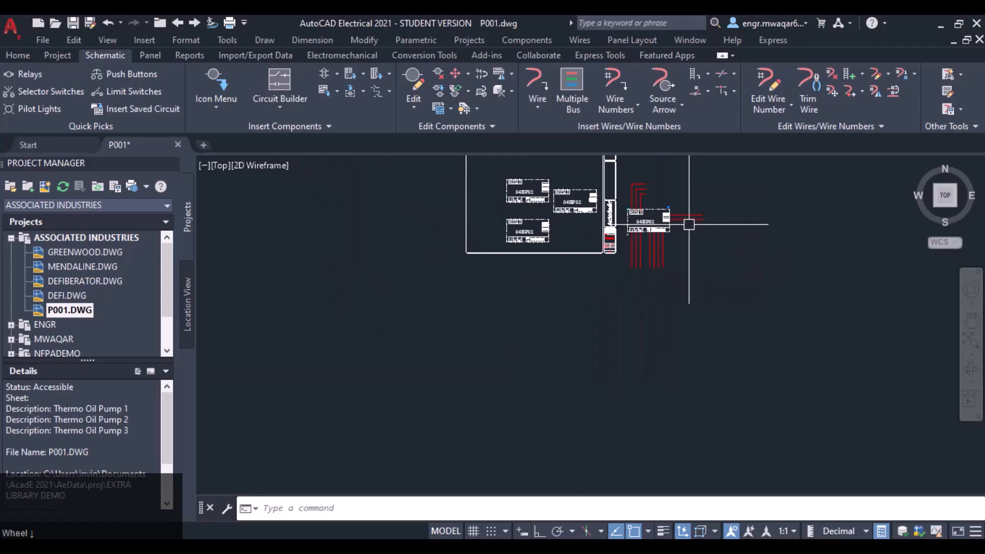
scroll(688, 220, "up", 5)
middle_click_drag(672, 177, 675, 202)
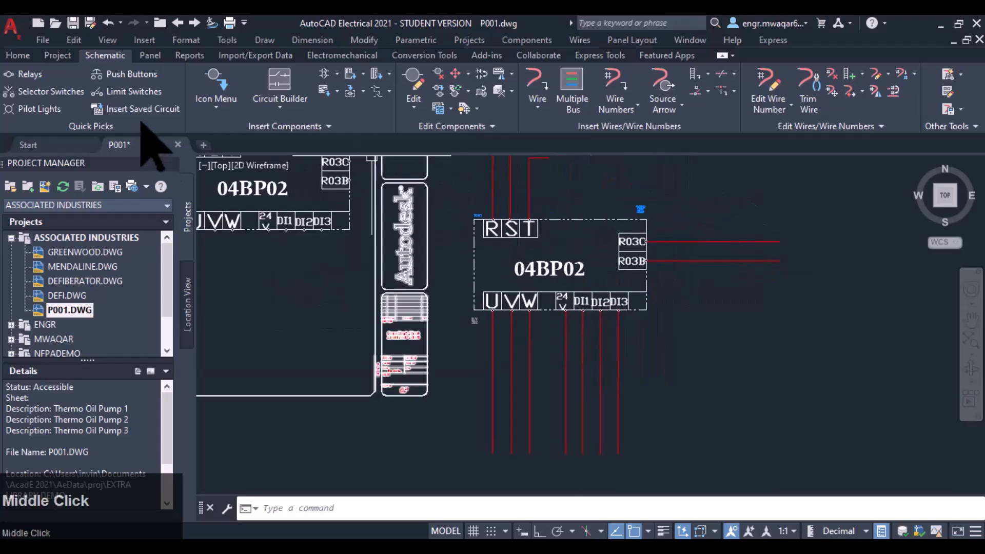
Draw a small circle with a rectangle inside it, beside the 04BP02 symbol and below the R03B wire.
left_click(20, 55)
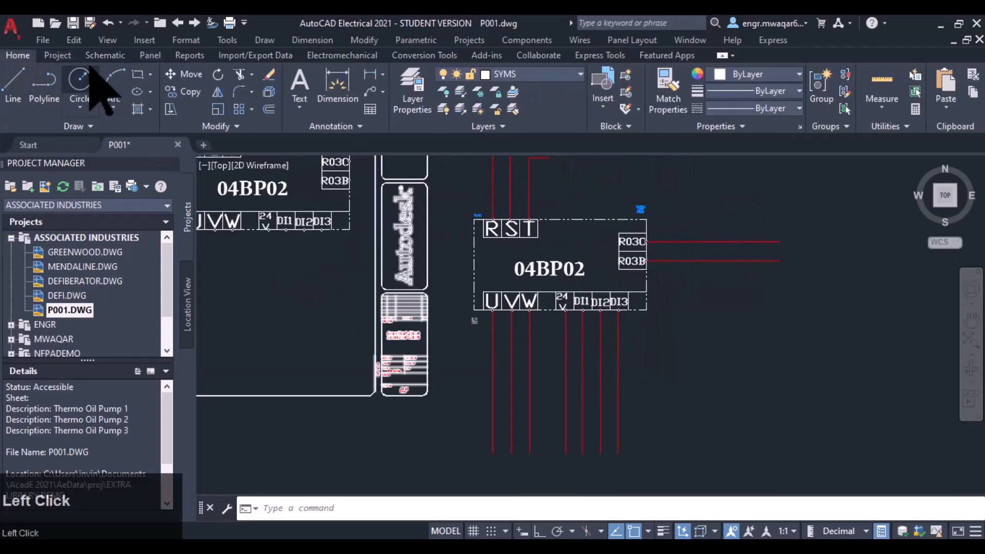
left_click(81, 84)
left_click(687, 292)
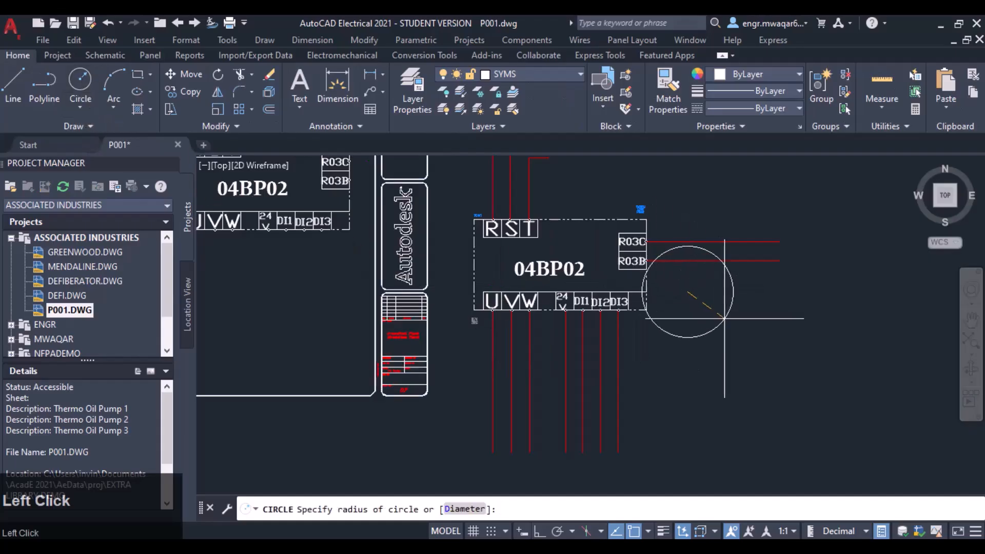
left_click(701, 306)
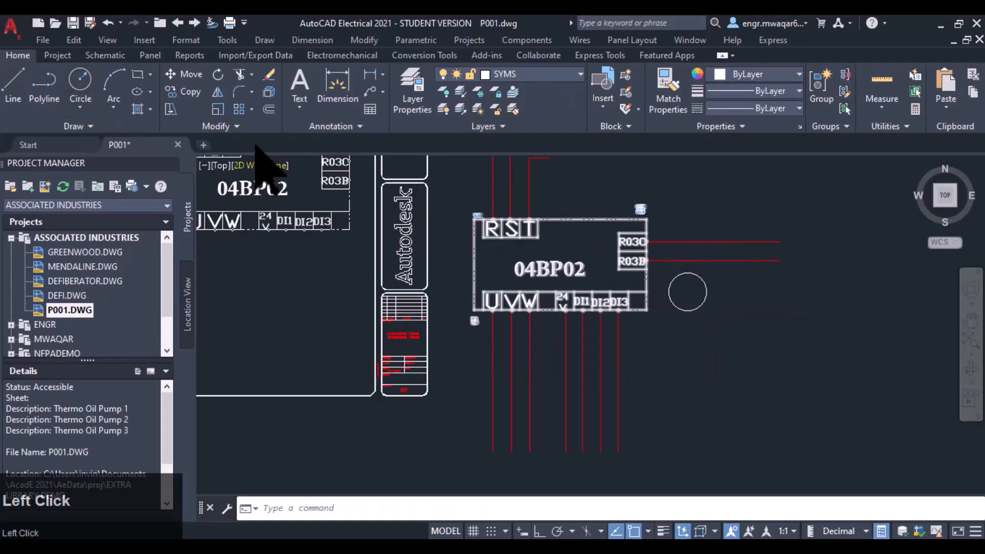
left_click(138, 75)
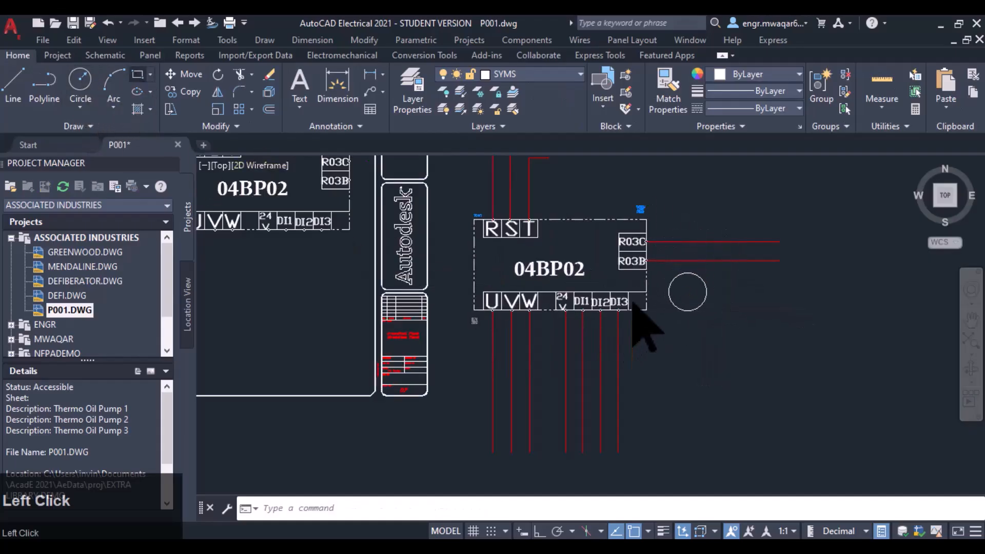
left_click(682, 290)
left_click(696, 298)
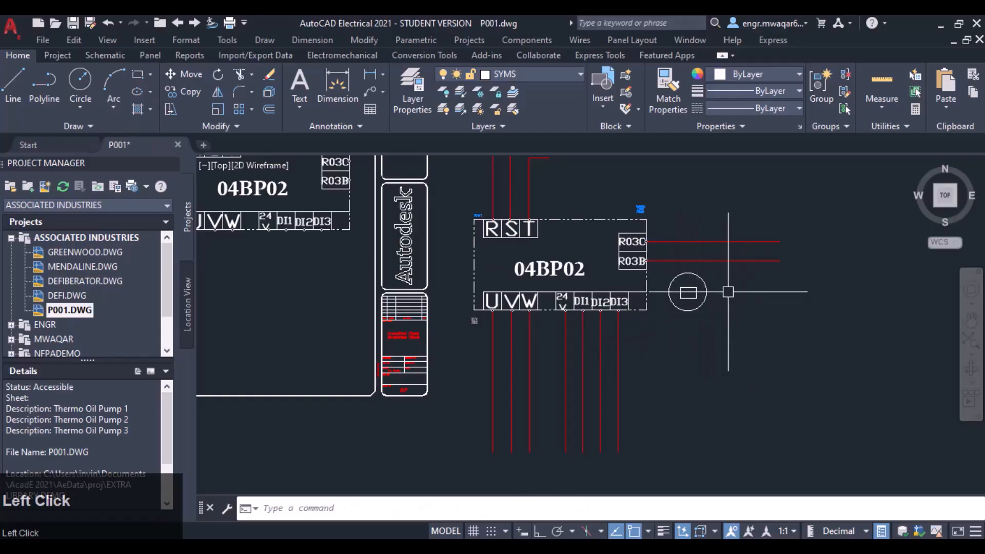
Start Symbol Builder with the circle and rectangle as the symbol objects, and set the insertion point at the rectangle's centre.
left_click(105, 55)
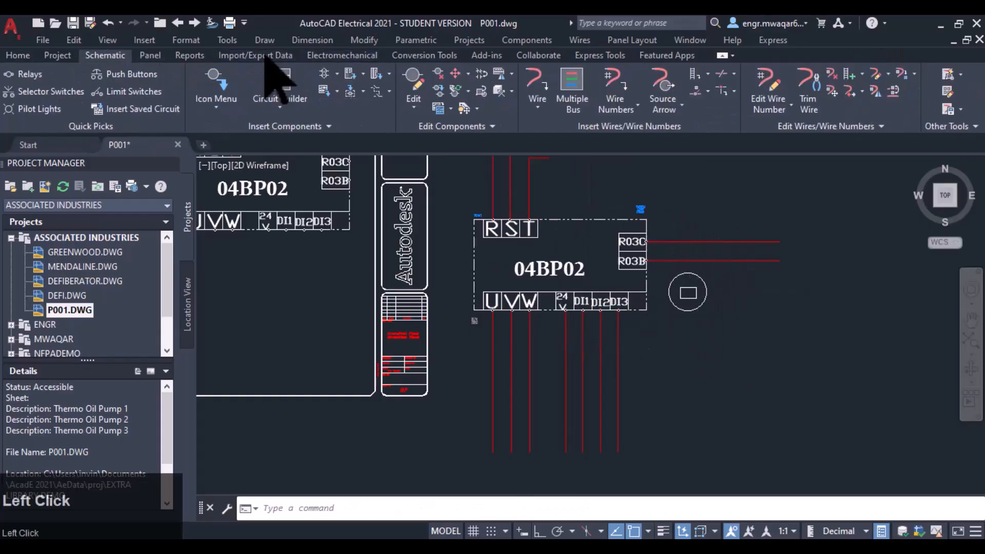
left_click(960, 74)
left_click(927, 97)
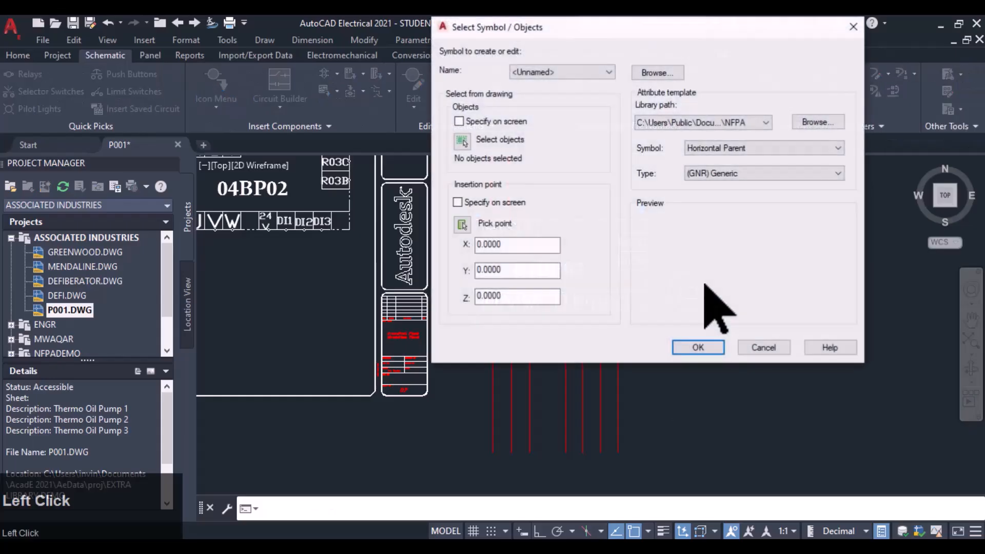
left_click(459, 140)
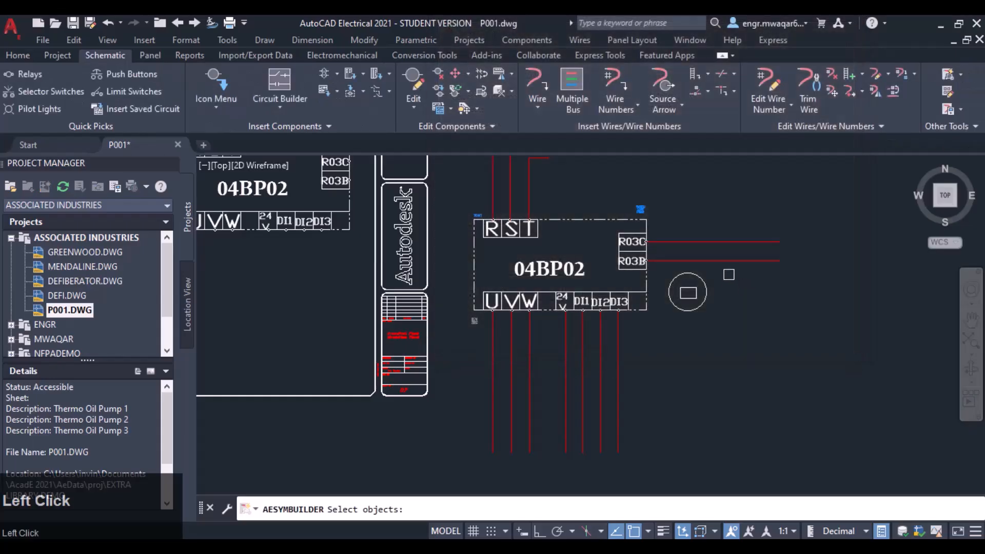
left_click(729, 274)
left_click(686, 334)
key("Return")
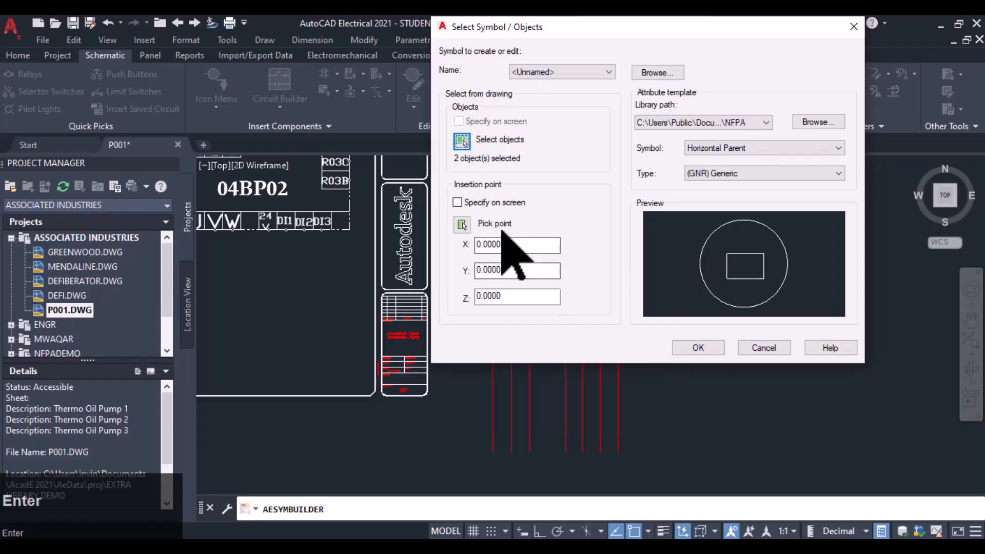
left_click(461, 224)
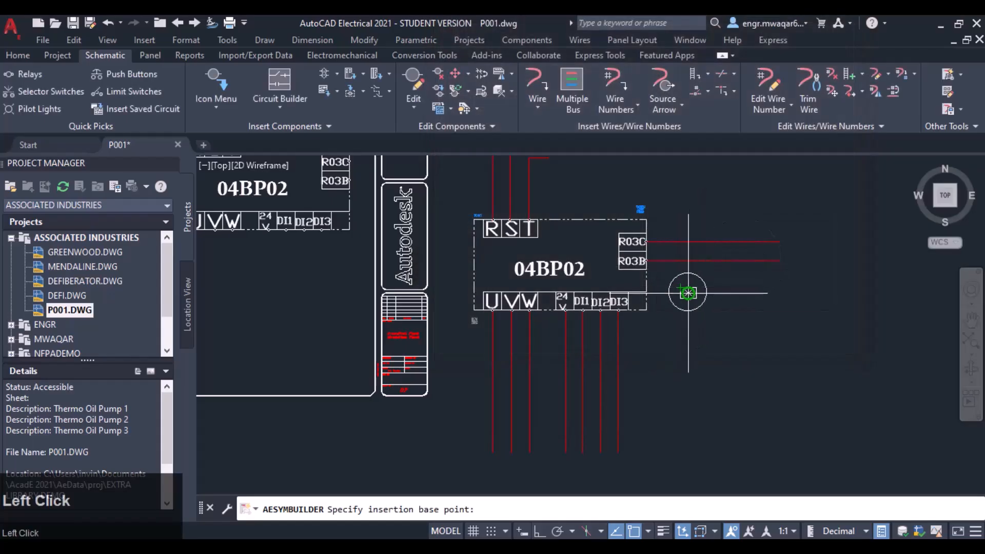
left_click(688, 293)
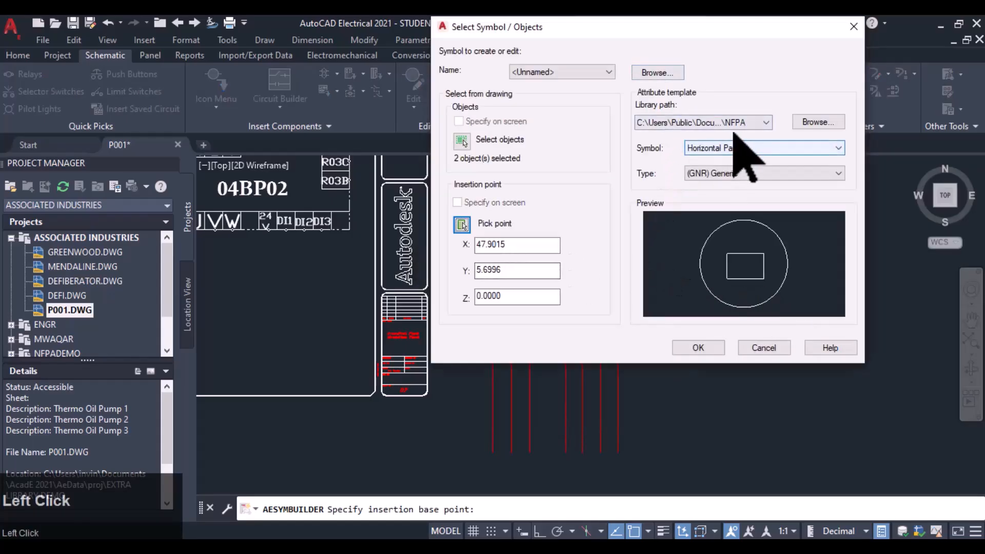
Use the Horizontal Child attribute template of type (CR) Control relays and open the symbol in the block editor.
left_click(834, 150)
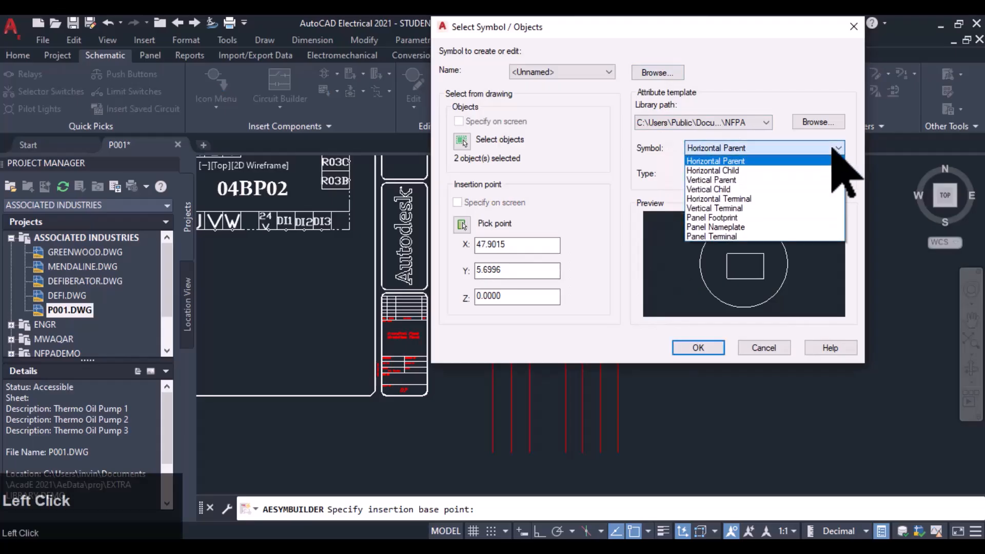
left_click(731, 170)
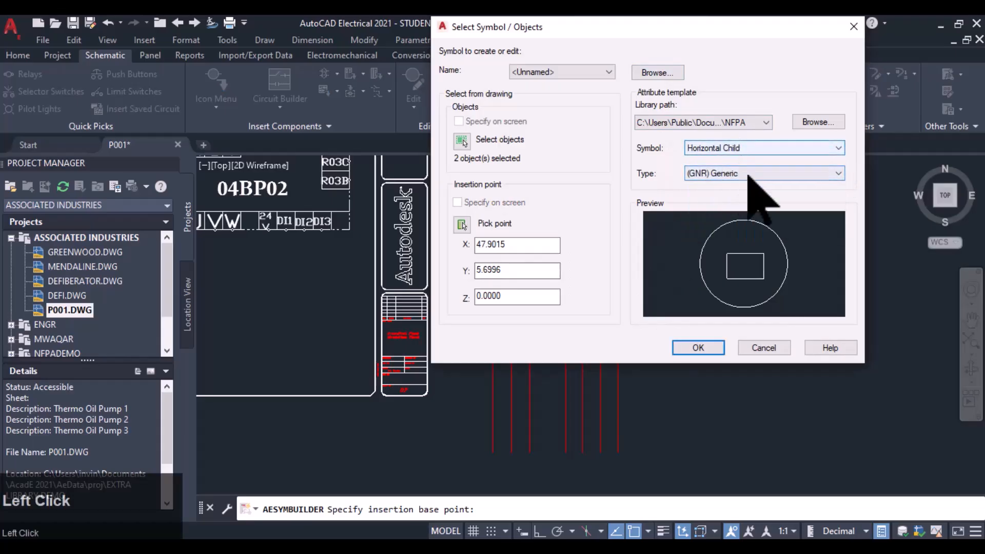
left_click(830, 174)
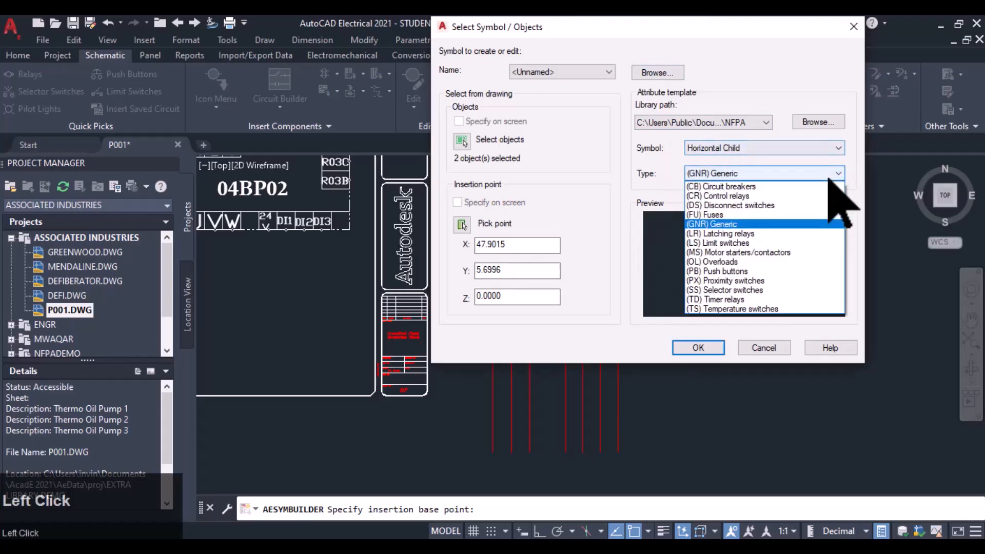
left_click(765, 195)
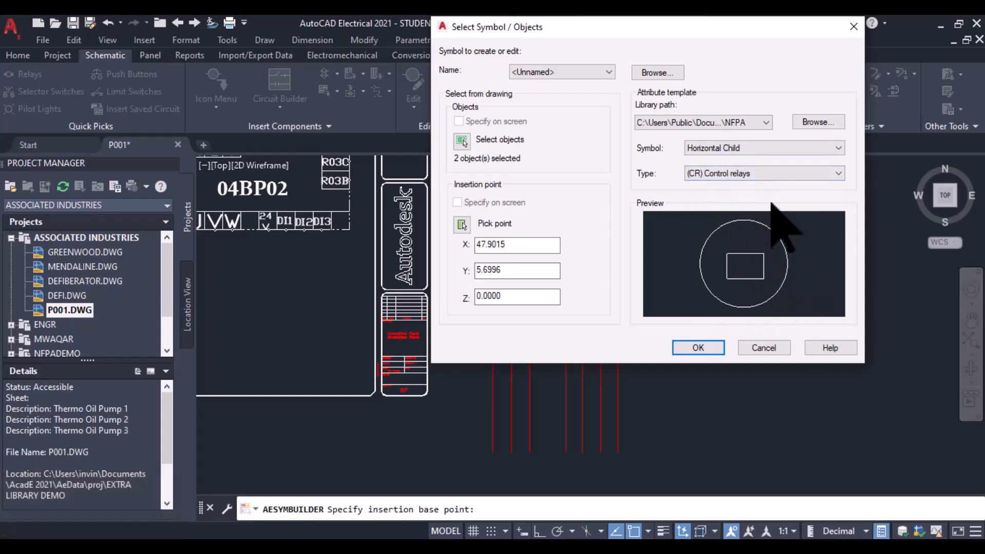
left_click(699, 348)
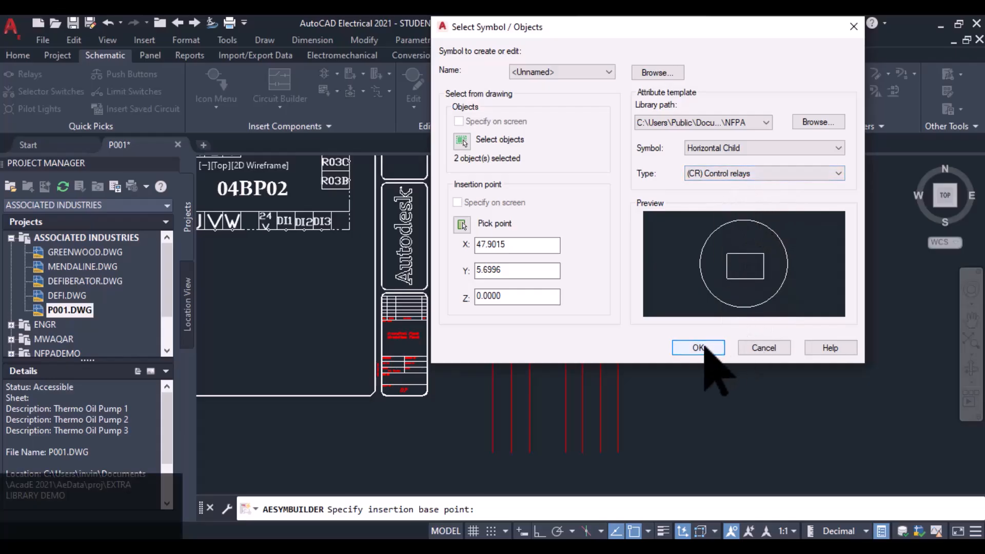
left_click(707, 308)
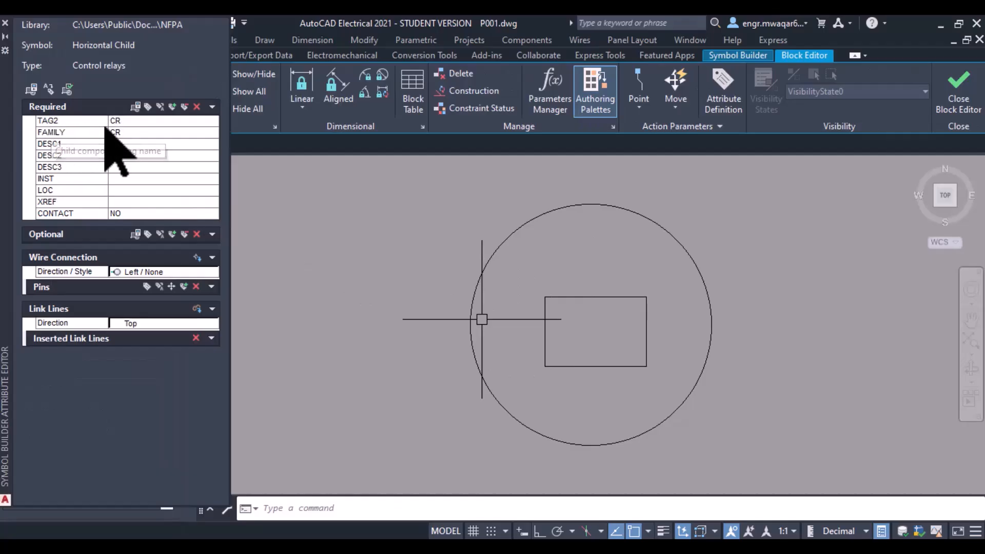
Insert the required TAG2 attribute centred just above the circle.
left_click(128, 134)
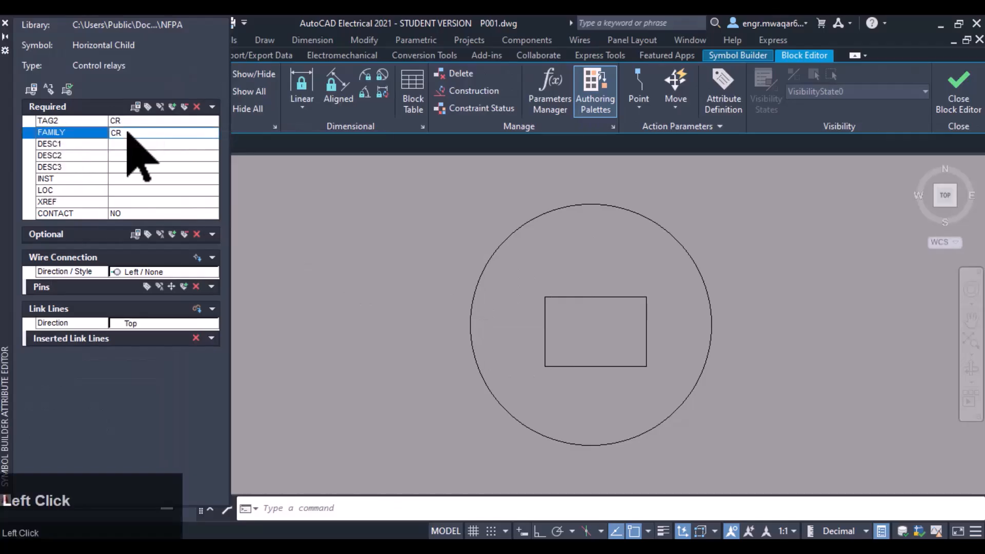
left_click(126, 122)
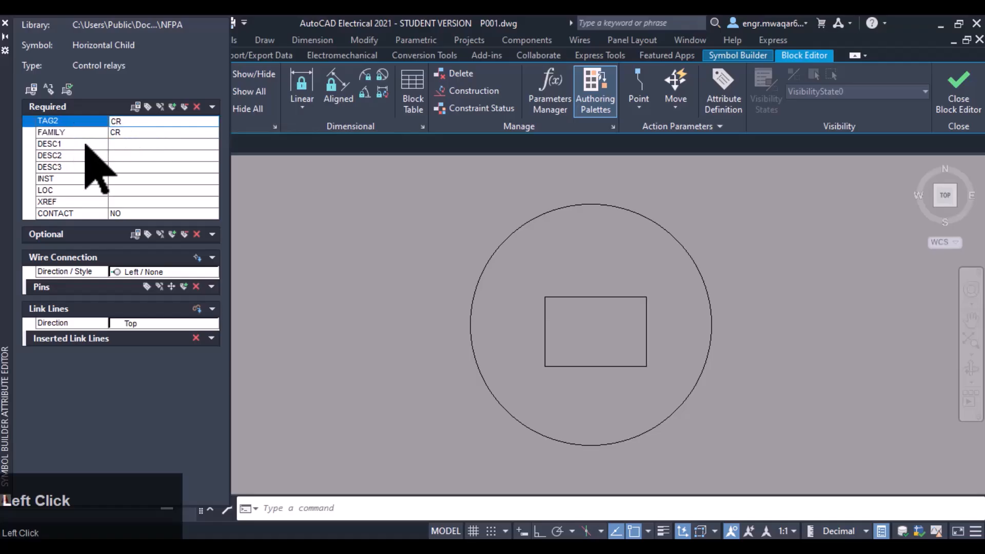
left_click_drag(71, 145, 90, 147)
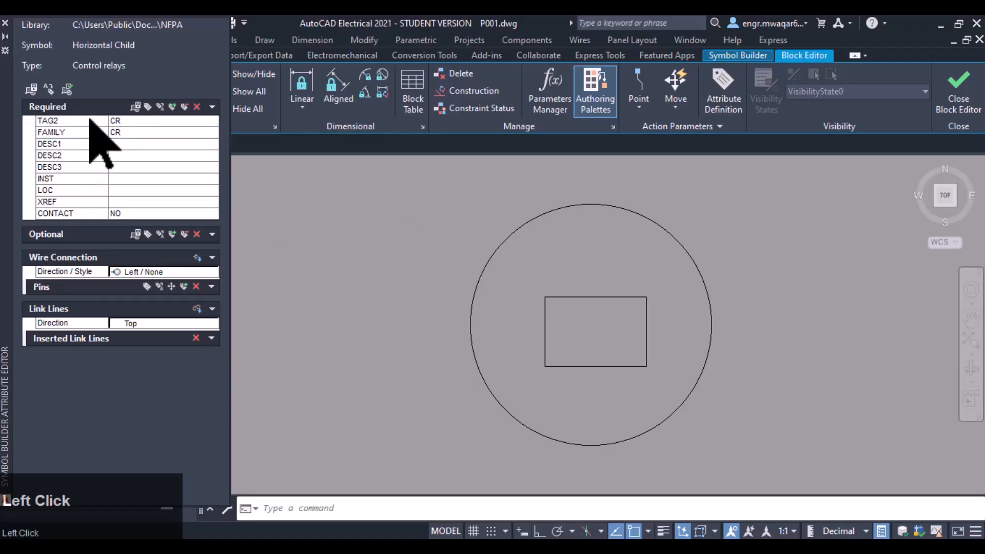
left_click(26, 121)
left_click(135, 106)
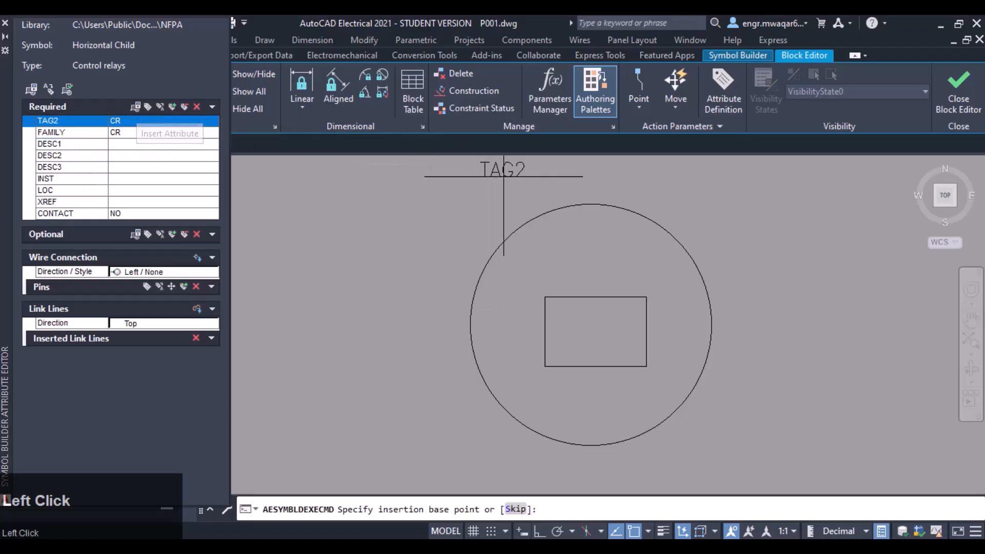
left_click(585, 193)
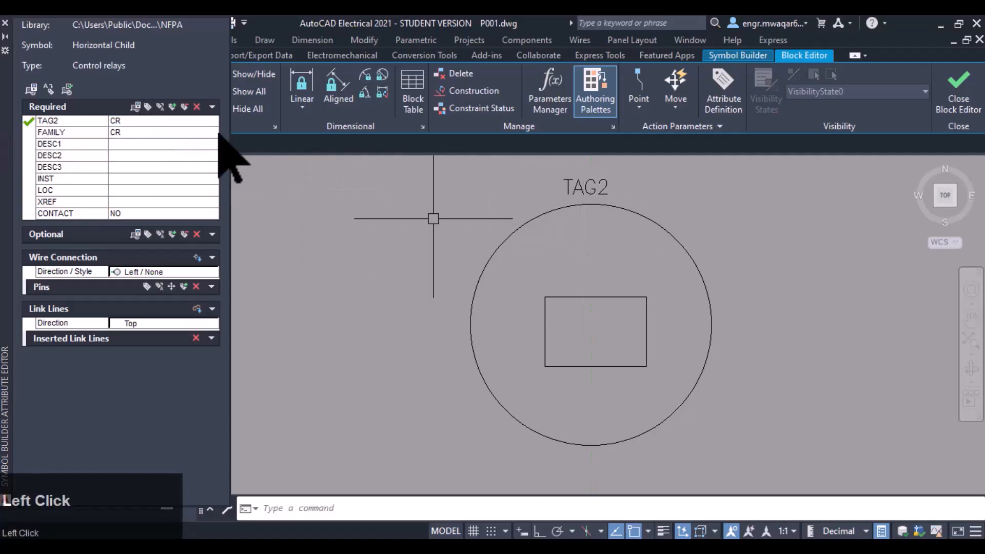
Insert the FAMILY attribute inside the circle, above the rectangle.
left_click(130, 133)
left_click(135, 107)
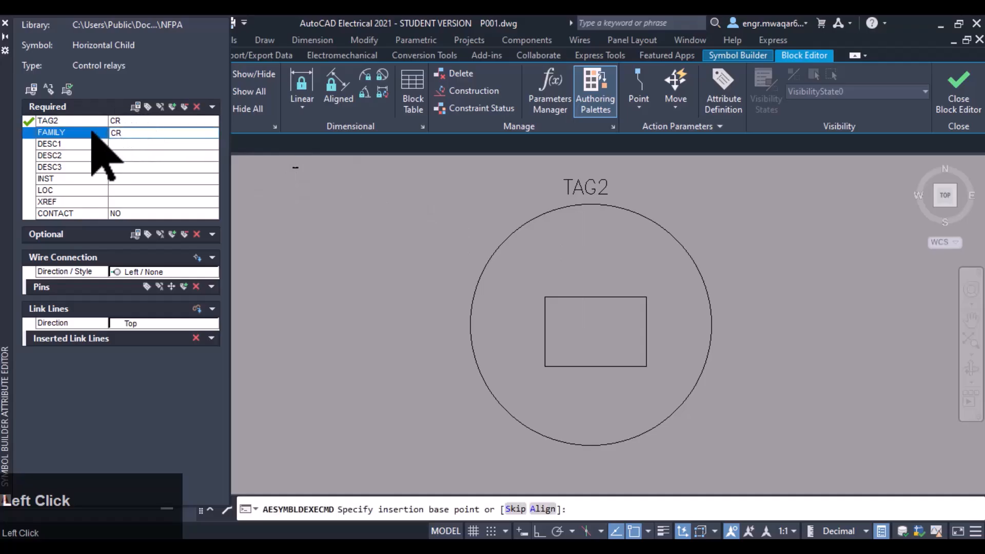
left_click(590, 256)
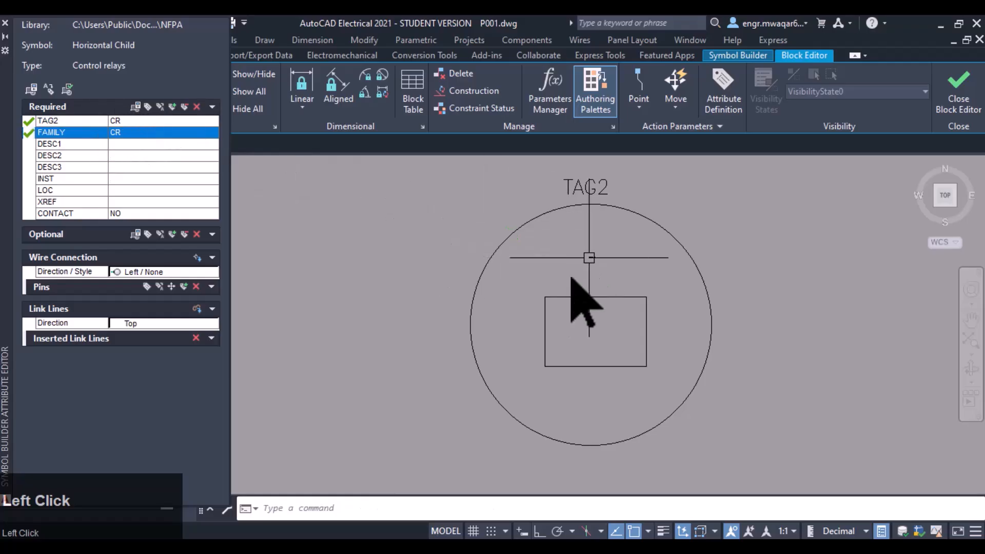
Insert the DESC1 attribute just outside the circle's upper right edge.
left_click(75, 146)
left_click(71, 155)
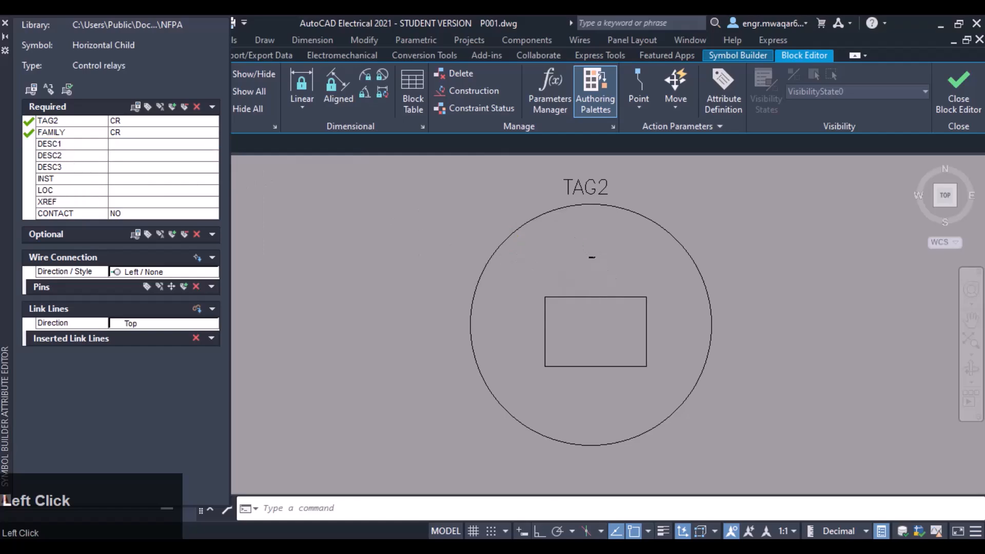
left_click(136, 107)
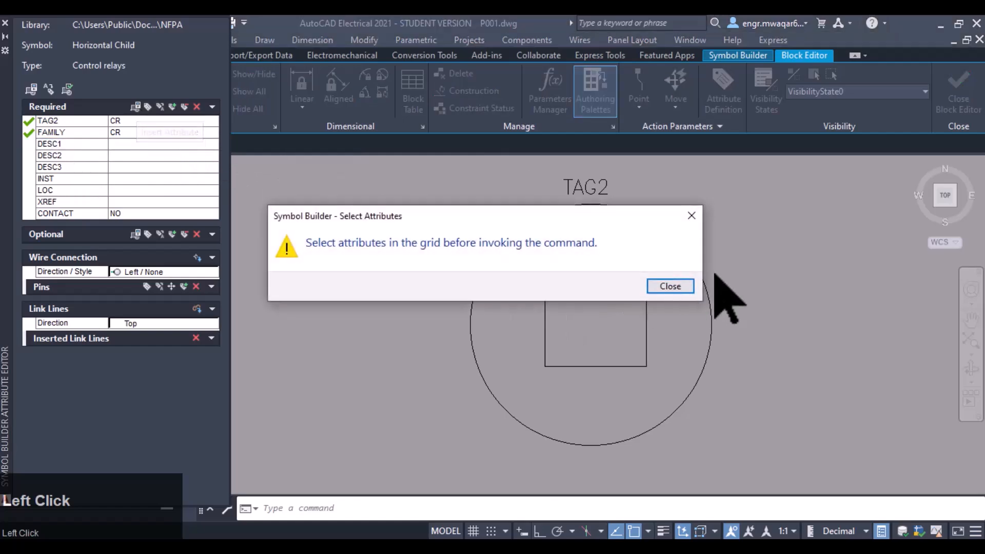
left_click(671, 286)
left_click(69, 144)
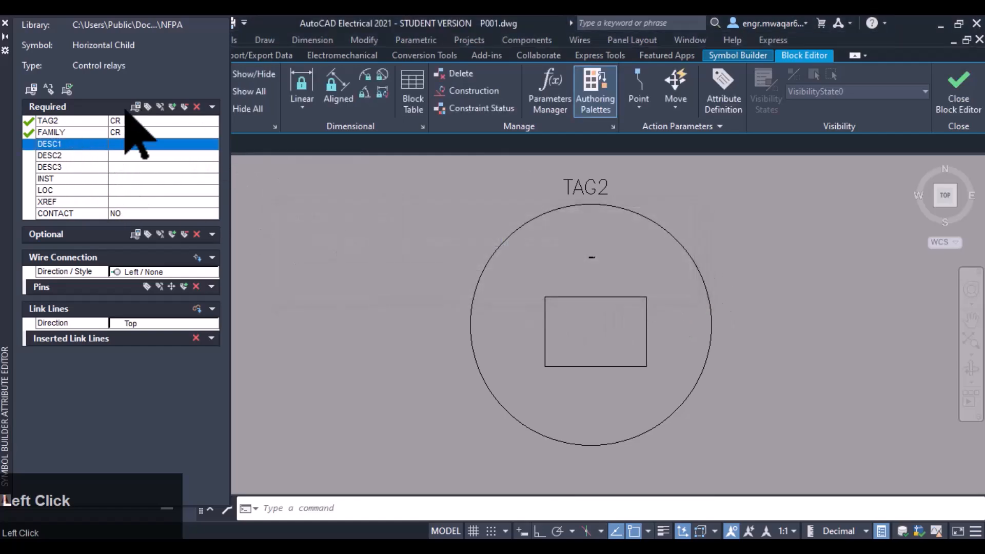
left_click(143, 109)
left_click(702, 262)
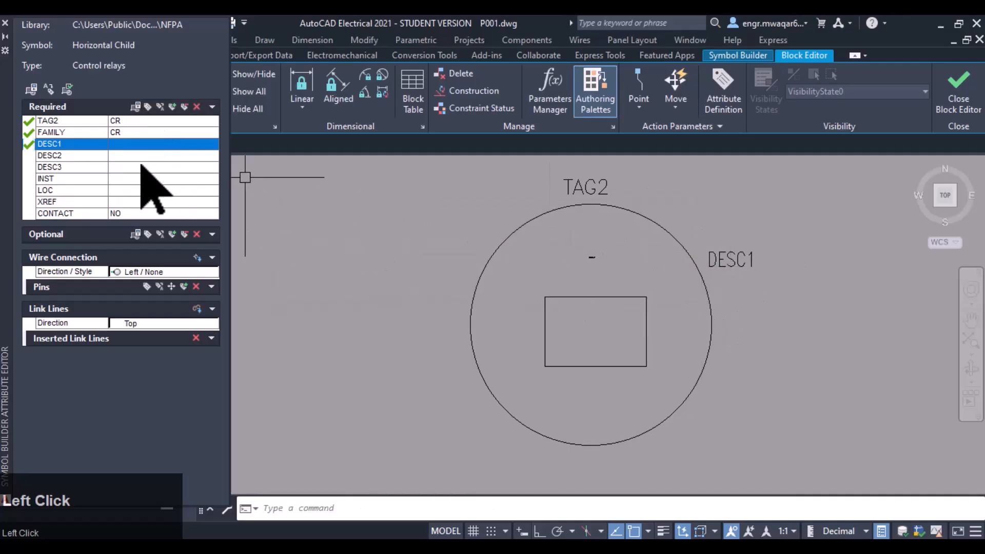
Insert the DESC2 attribute directly below DESC1.
left_click(60, 155)
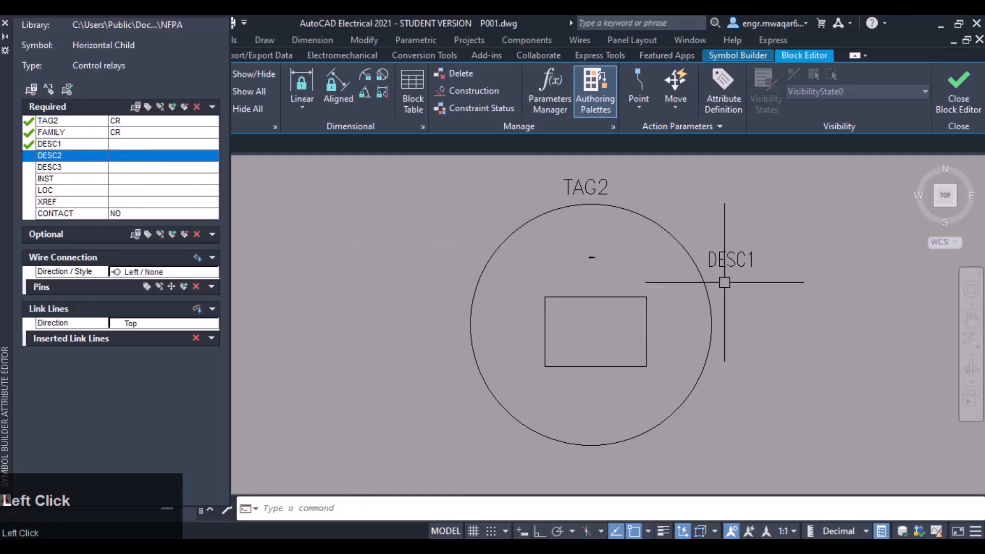
left_click(136, 107)
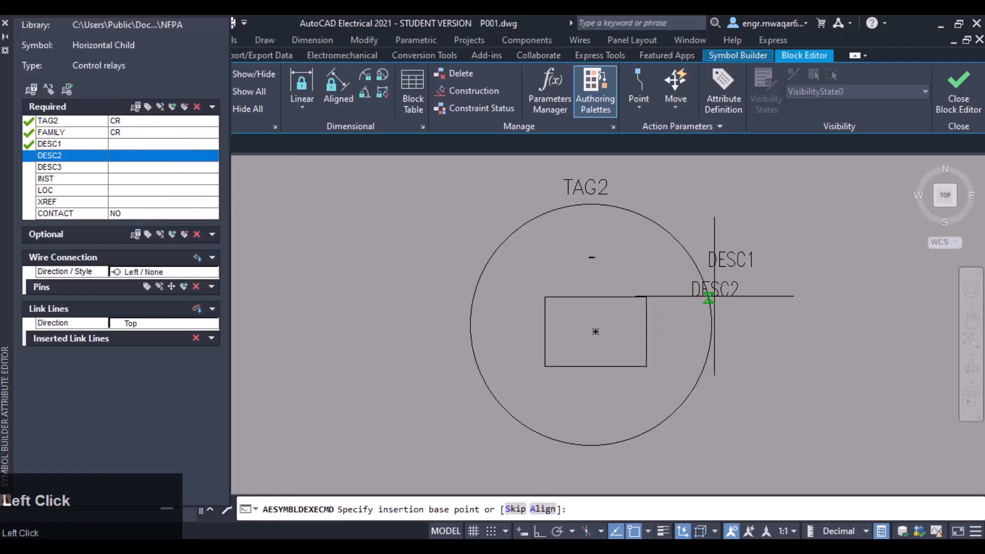
left_click(729, 289)
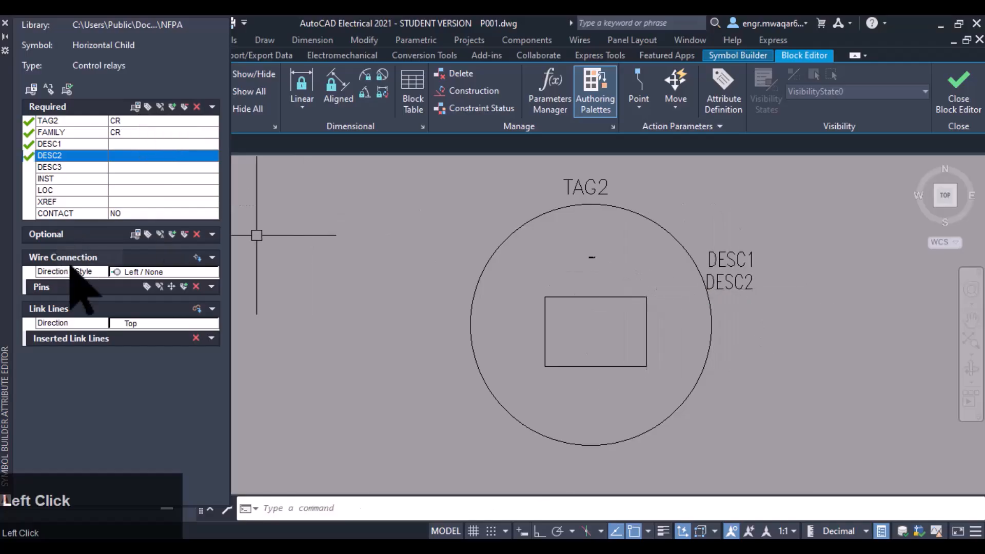
Insert a Left / None wire connection on the circle's left edge and a Right / None connection on its right edge.
left_click(197, 257)
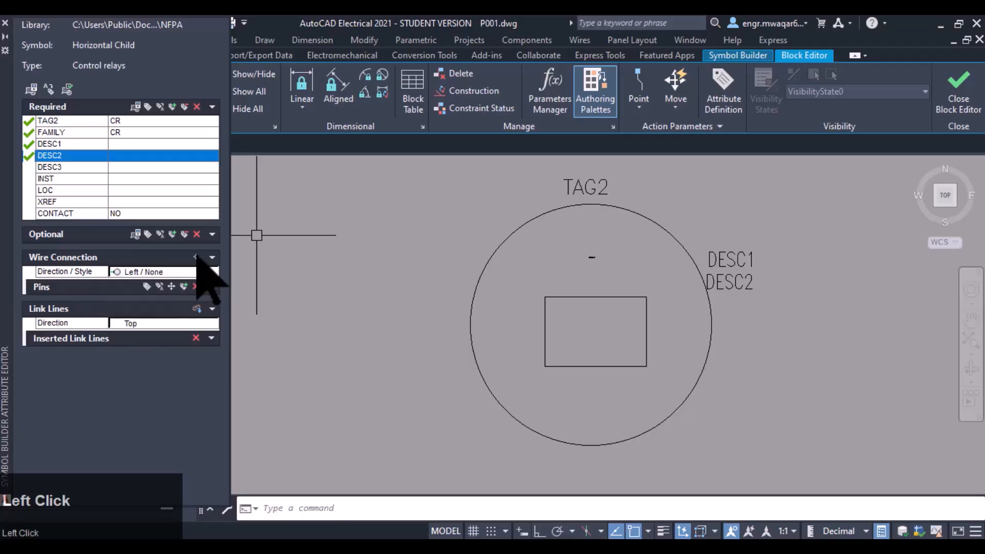
left_click(469, 319)
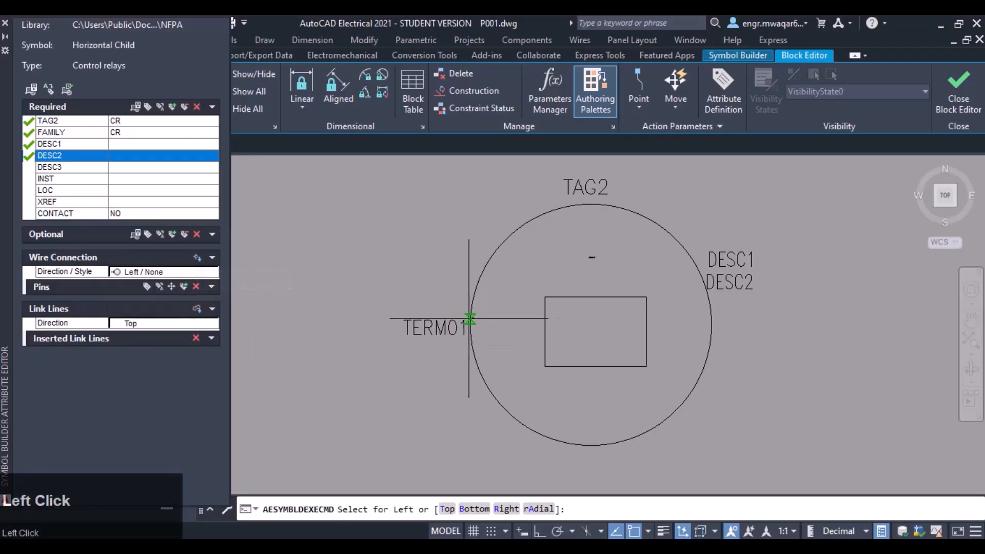
left_click(150, 271)
left_click(152, 273)
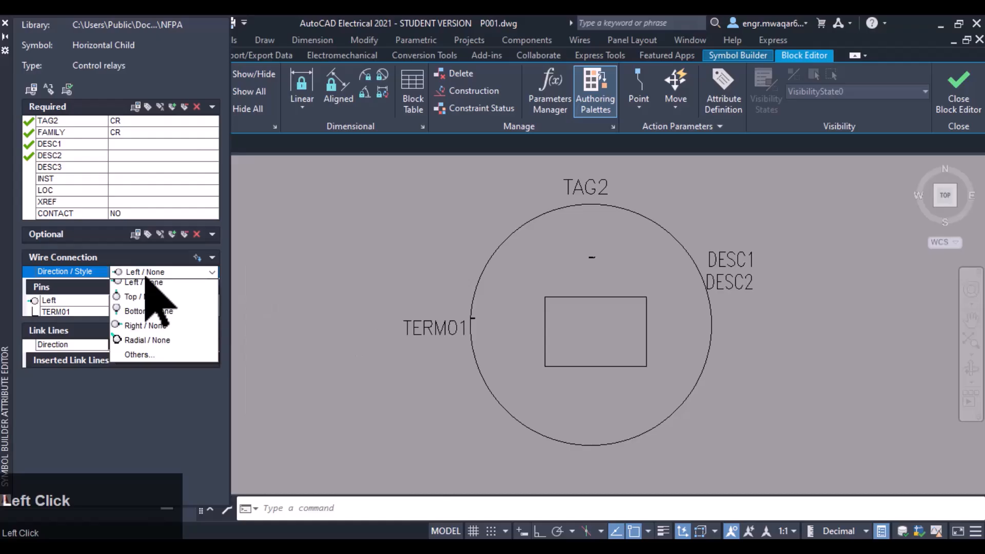
left_click(145, 328)
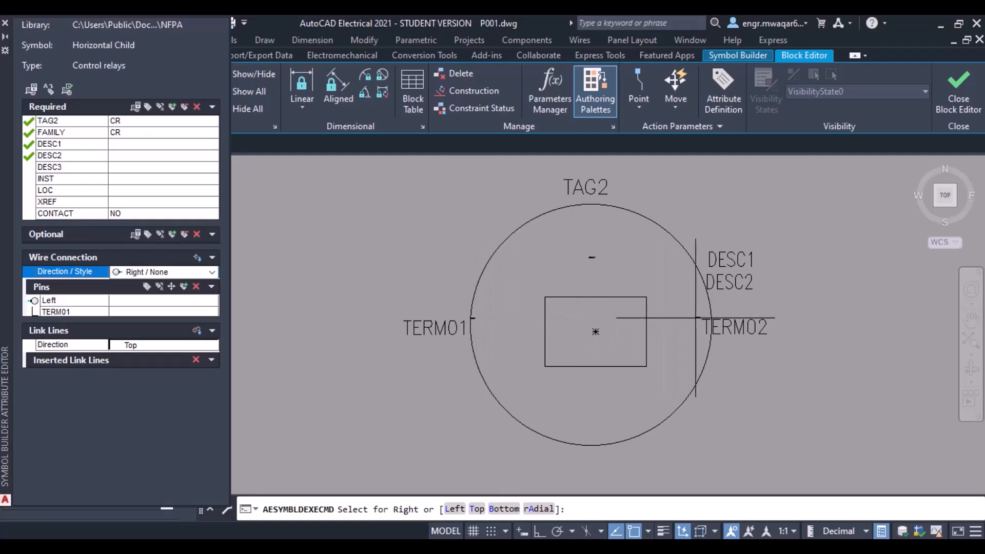
left_click(711, 319)
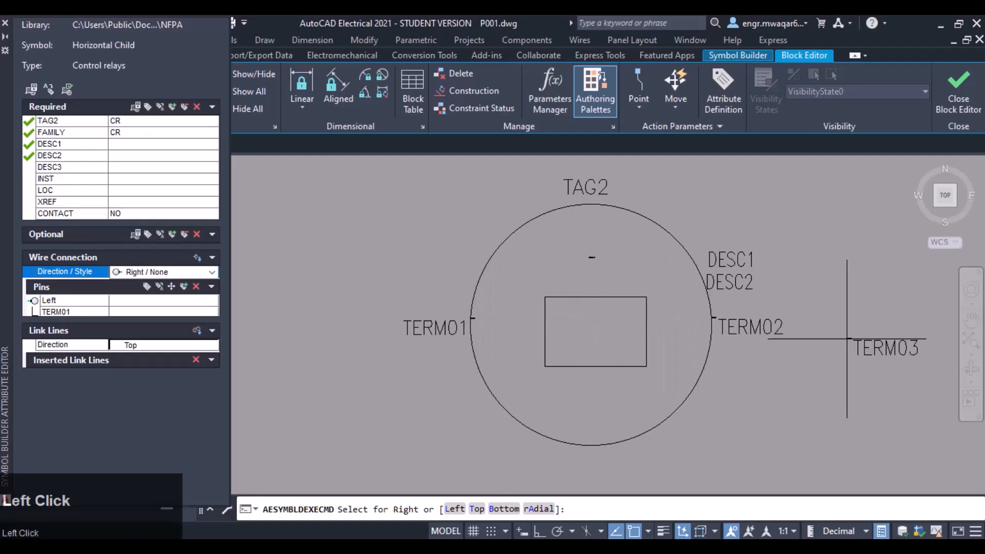
key("Escape")
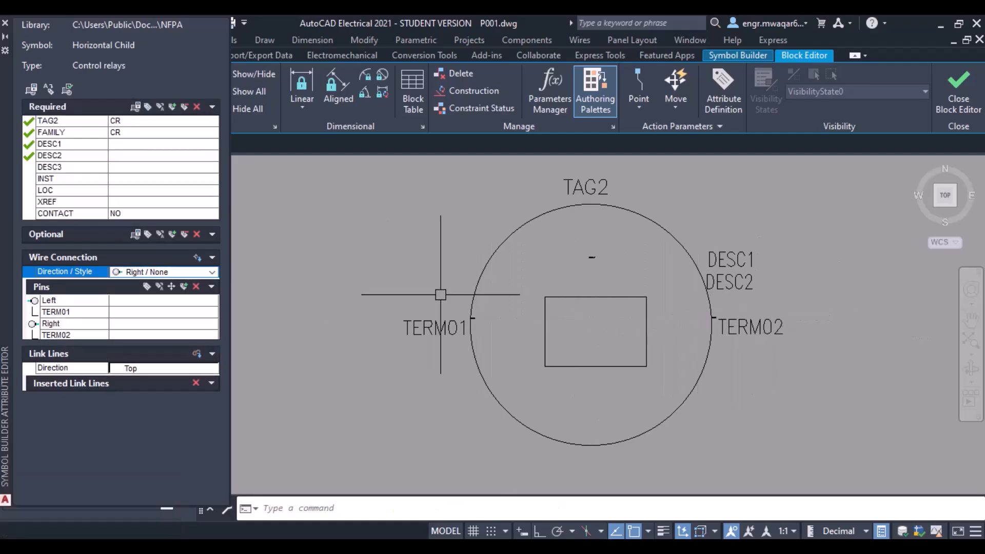
Save the symbol as Wblock HCR2_002 with its icon image stored on the Desktop, and choose to insert it after closing the block editor.
left_click(5, 23)
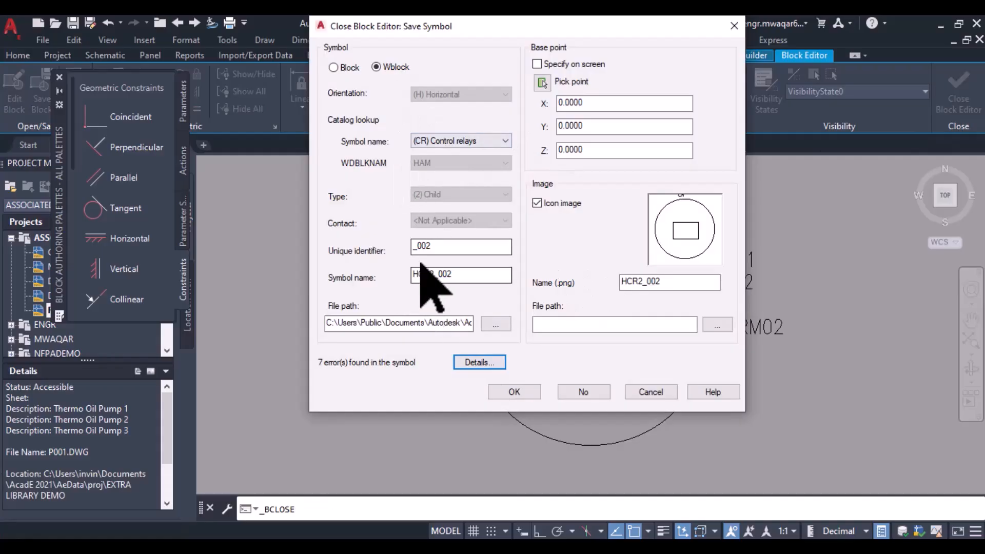
left_click(557, 325)
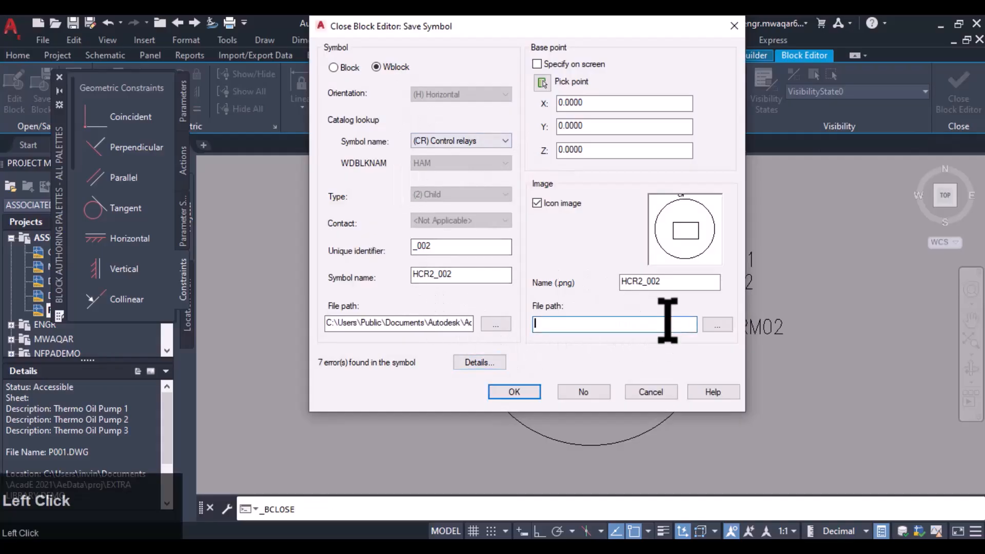
left_click(717, 324)
left_click(452, 171)
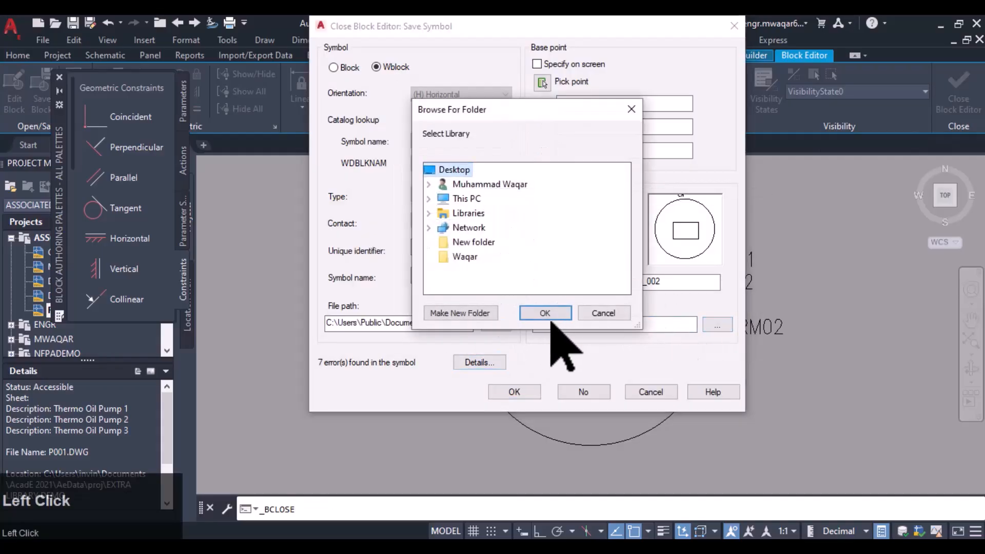
left_click(545, 314)
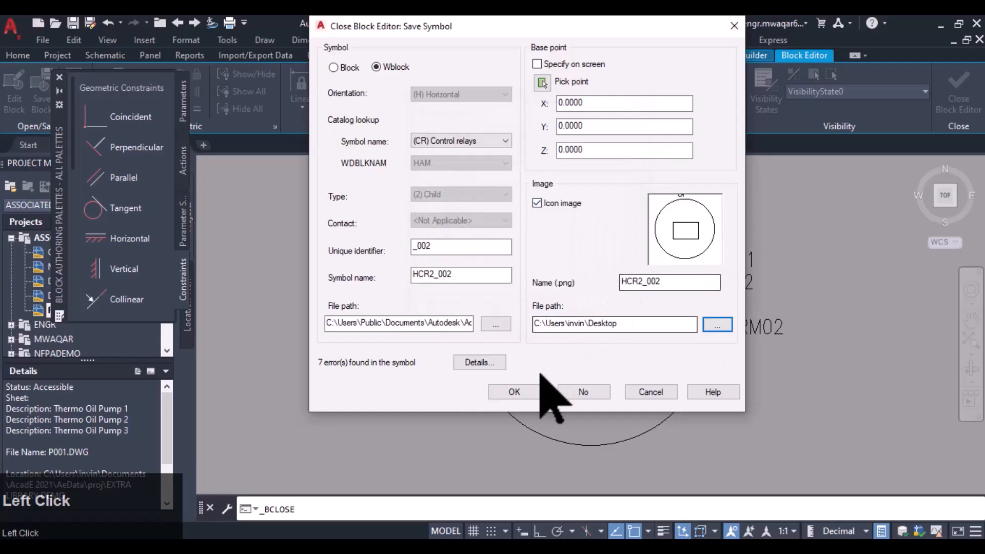
left_click(515, 391)
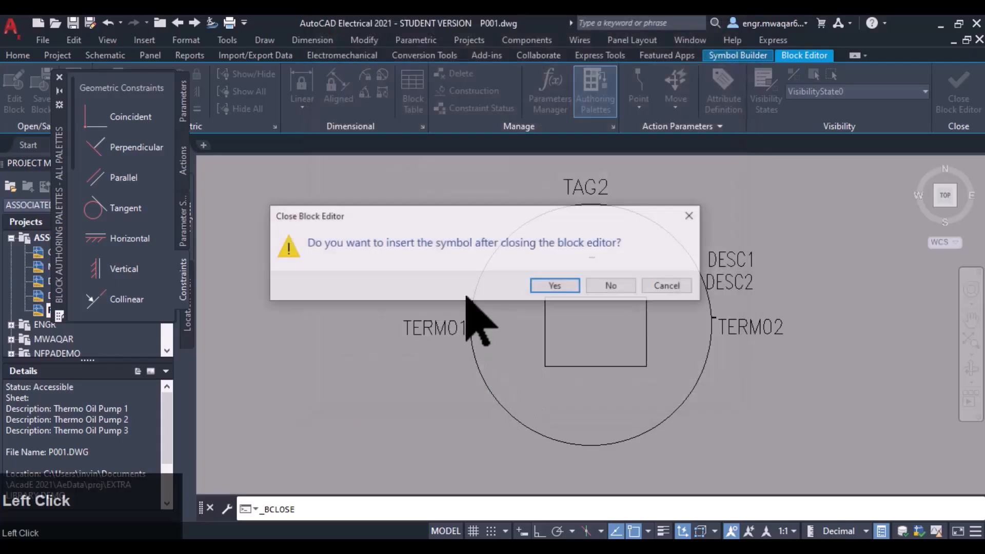
left_click(552, 285)
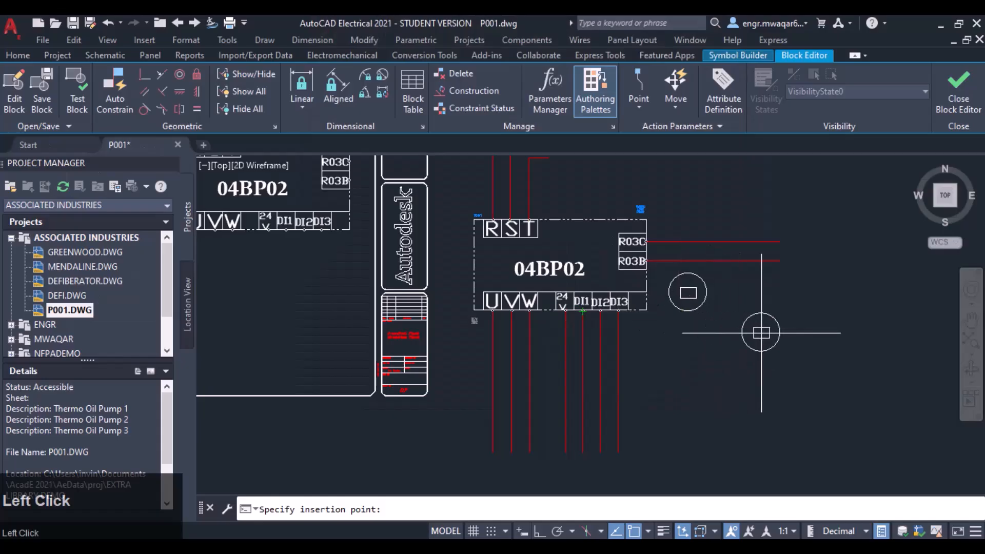
left_click(760, 332)
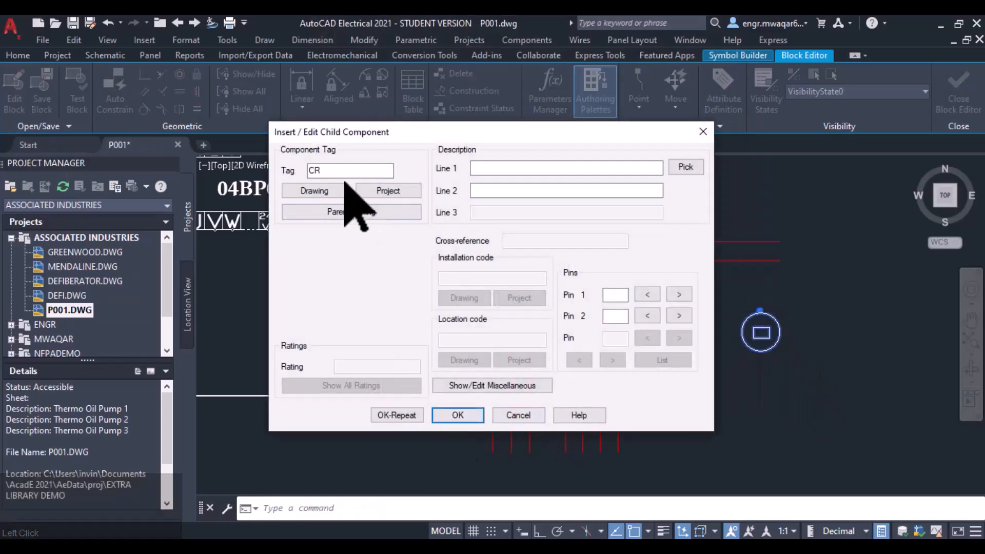
left_click(343, 172)
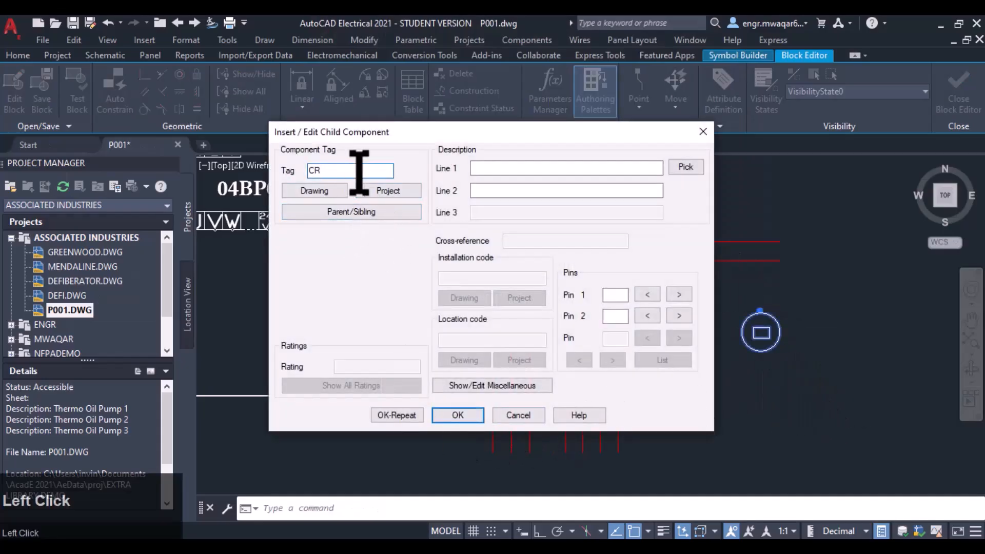
type("1")
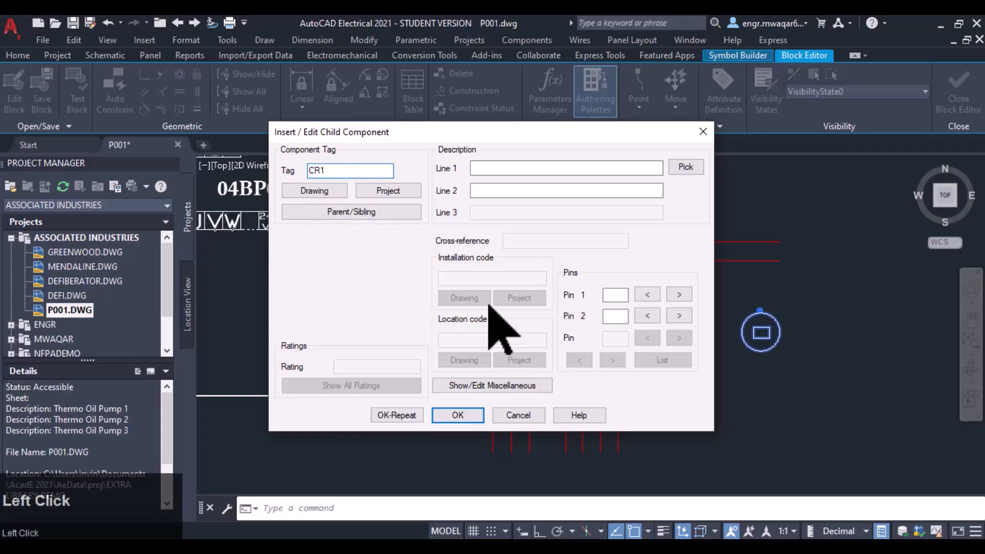
left_click(476, 191)
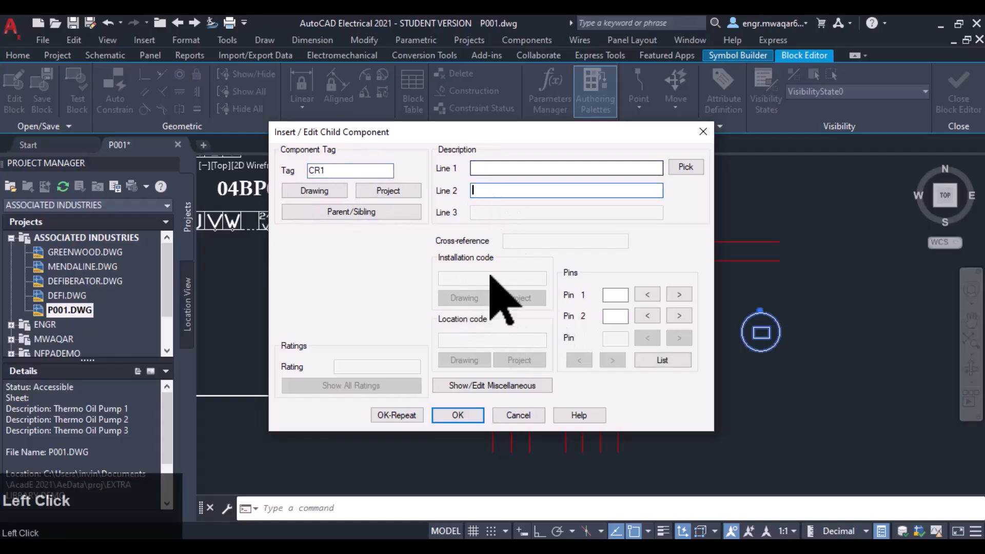
left_click(520, 417)
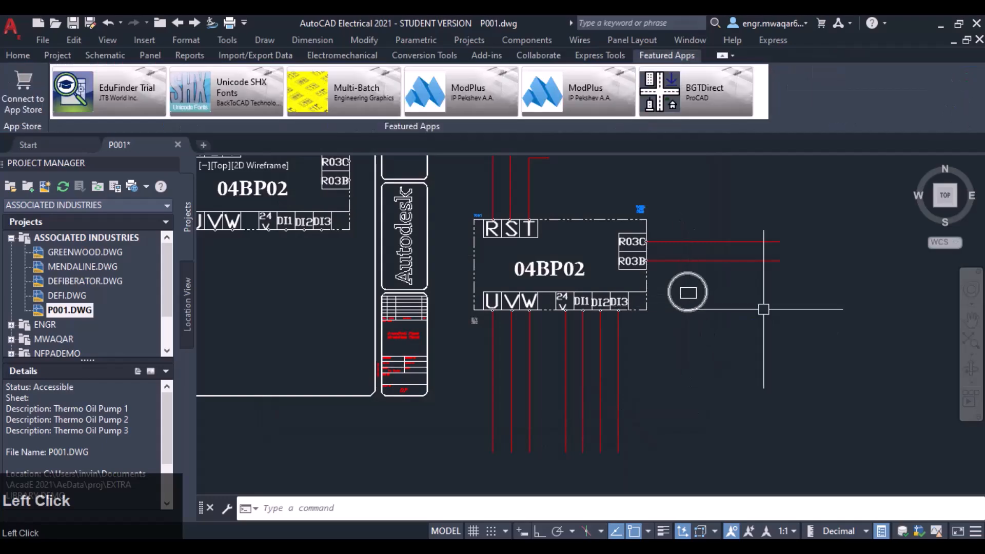
left_click(18, 55)
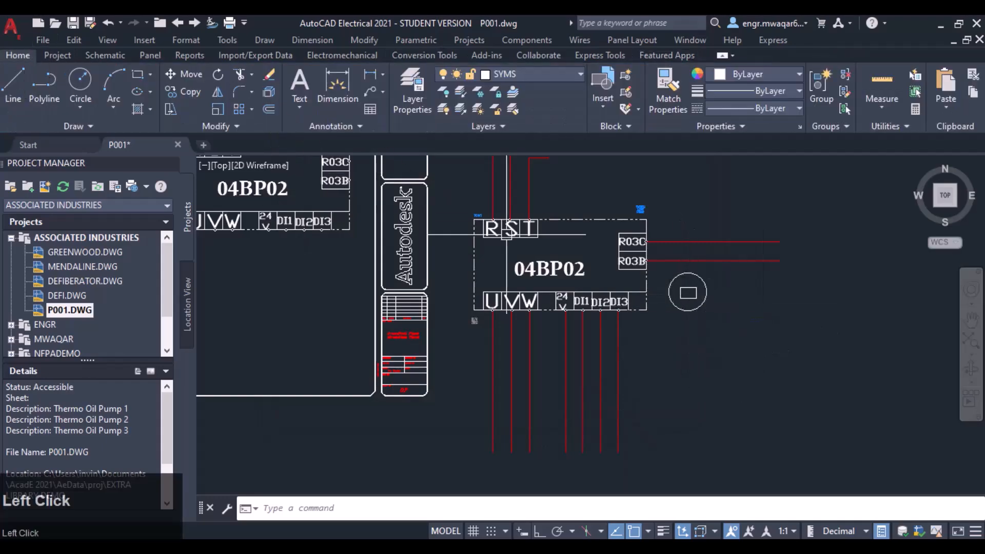
scroll(538, 238, "down", 3)
mouse_move(567, 218)
middle_mouse_down()
mouse_move(587, 198)
mouse_move(656, 211)
middle_mouse_up()
scroll(655, 211, "down", 2)
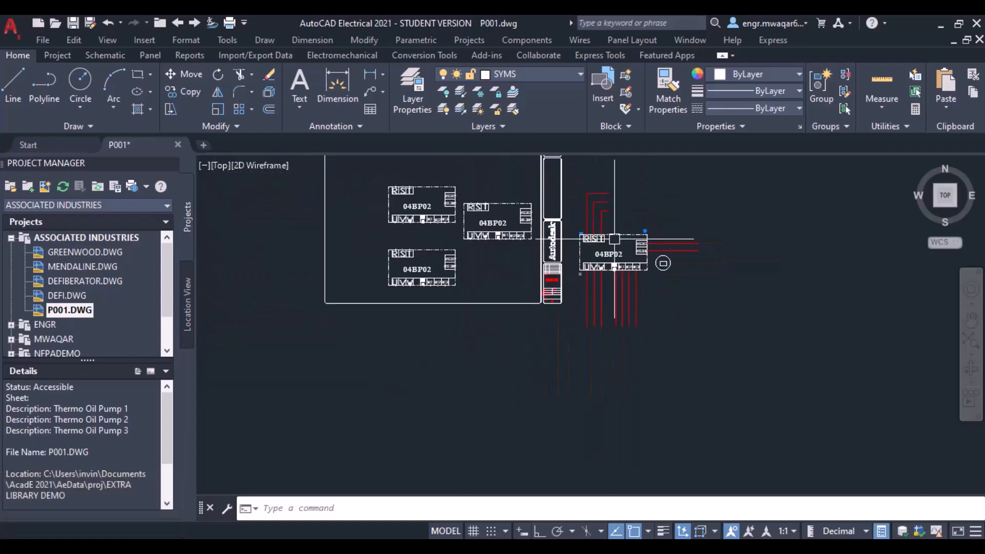
Examine the NFPA schematic symbols icon menu for component insertion, including its view options, and close it.
left_click(58, 55)
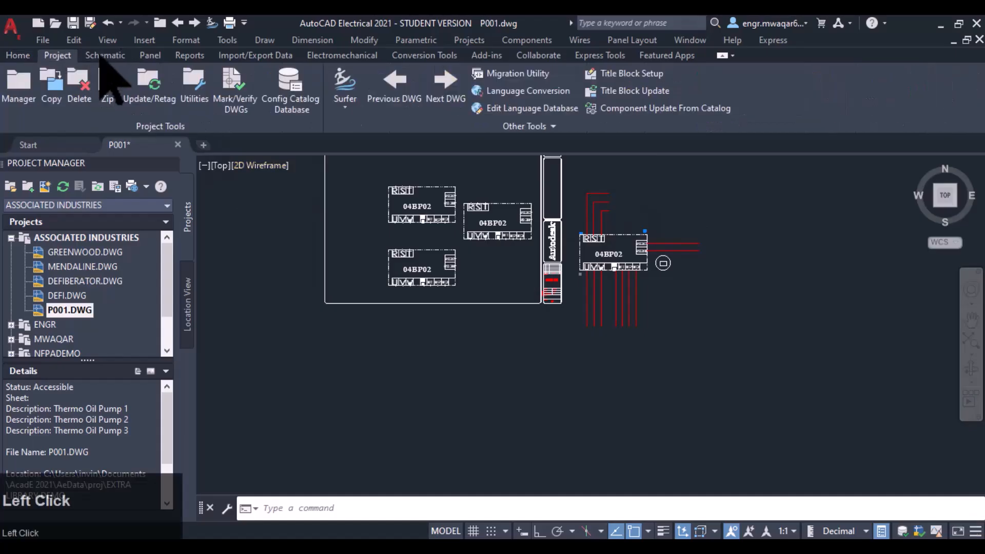
left_click(101, 56)
left_click(218, 108)
left_click(225, 128)
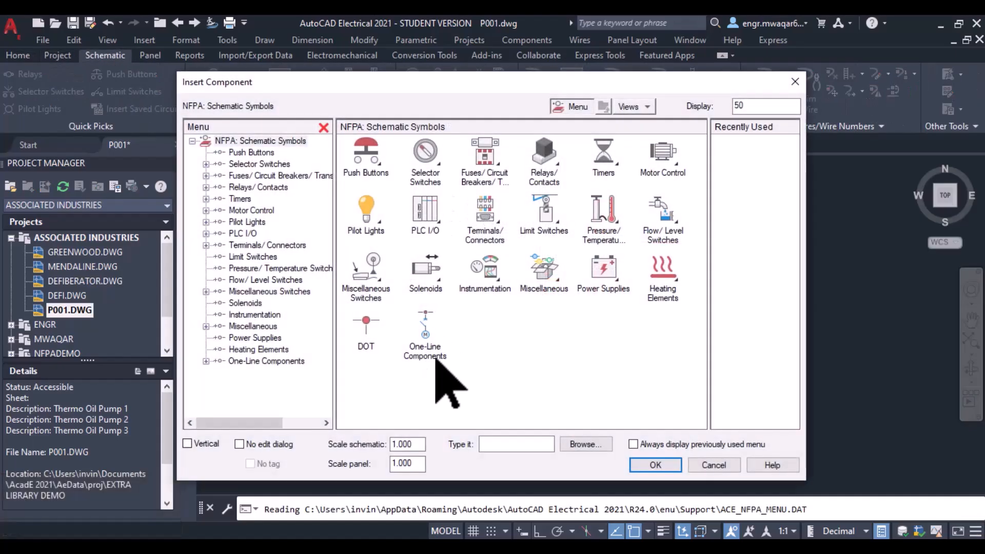
right_click(489, 332)
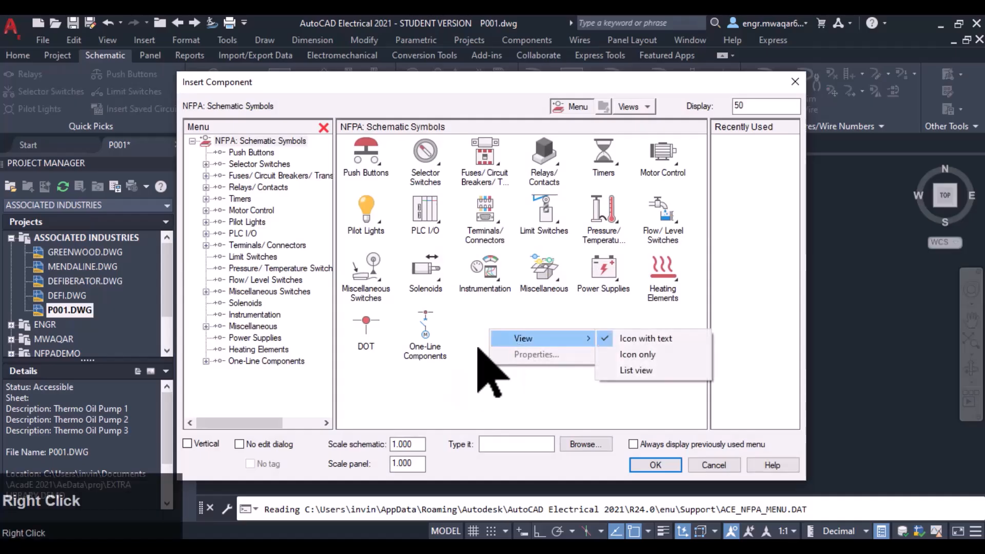
left_click(493, 339)
right_click(492, 328)
left_click(528, 327)
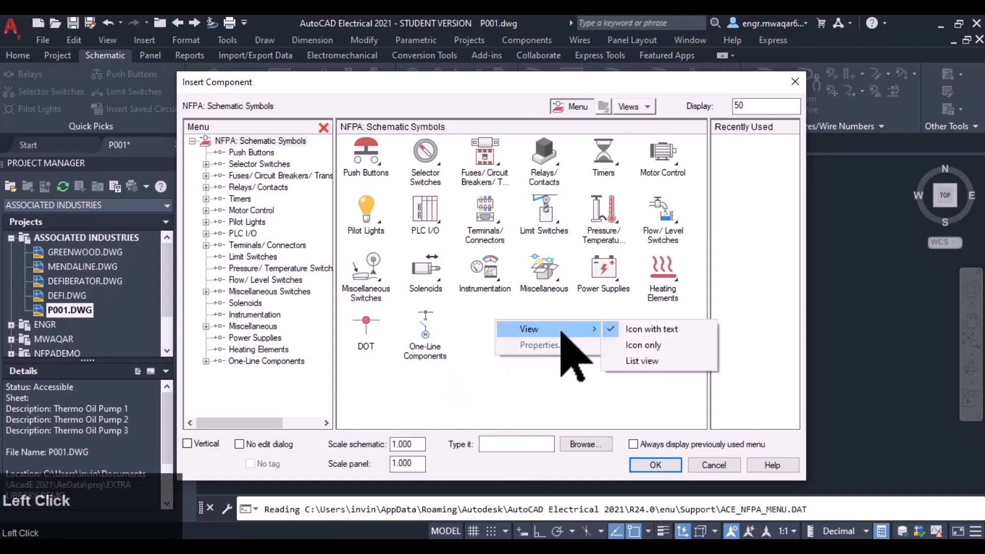
left_click(565, 365)
right_click(542, 314)
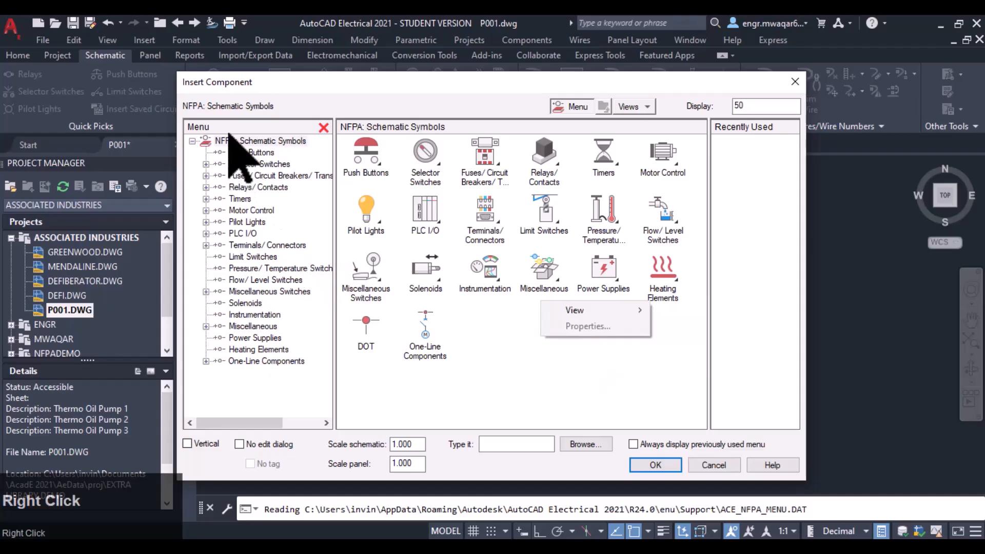
left_click(229, 139)
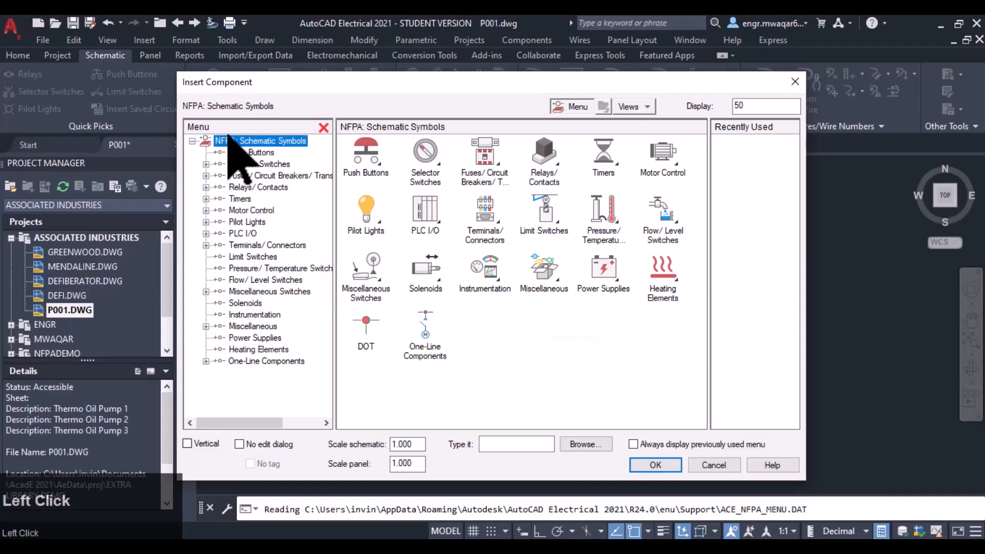
left_click(794, 82)
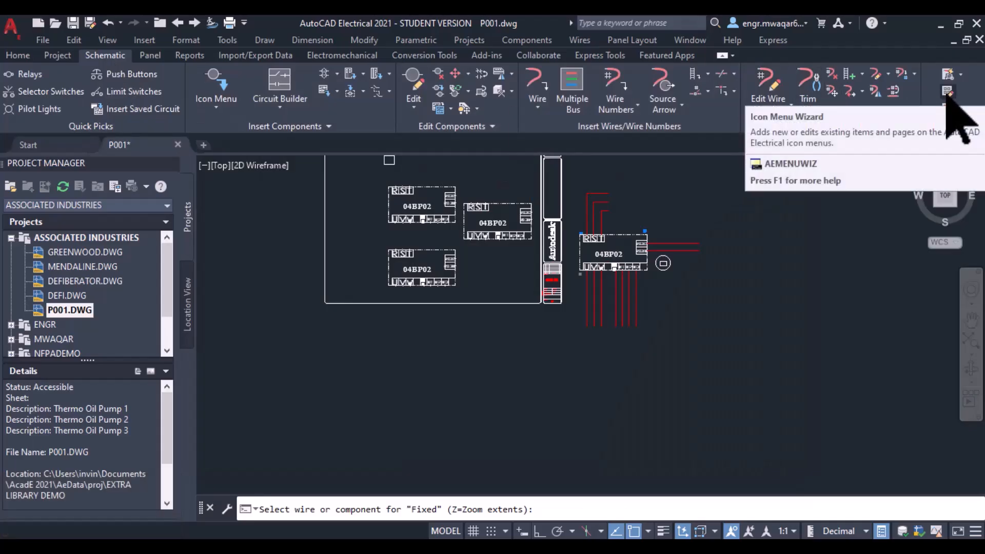
Open the Icon Menu Wizard with the default schematic menu file ACE_NFPA_MENU.DAT, checking the full file path.
left_click(947, 92)
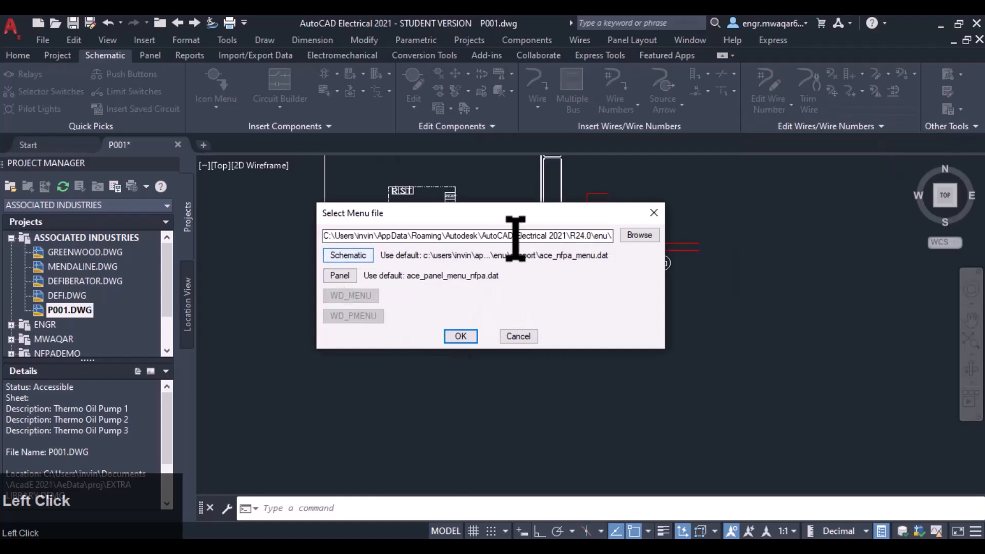
left_click(516, 236)
key("Right")
key("Right")
key("Right")
key("Right")
key("Right")
key("Right")
key("Right")
key("Right")
key("Right")
key("Right")
key("Right")
key("Right")
key("Right")
key("Right")
key("Right")
key("Right")
key("Right")
key("Right")
key("Right")
key("Right")
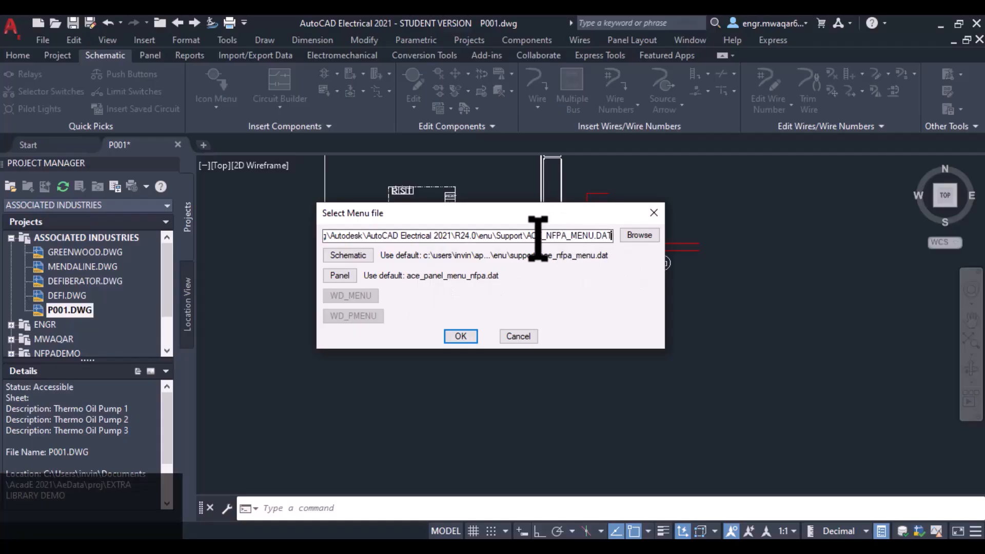
left_click(582, 236)
left_click(342, 255)
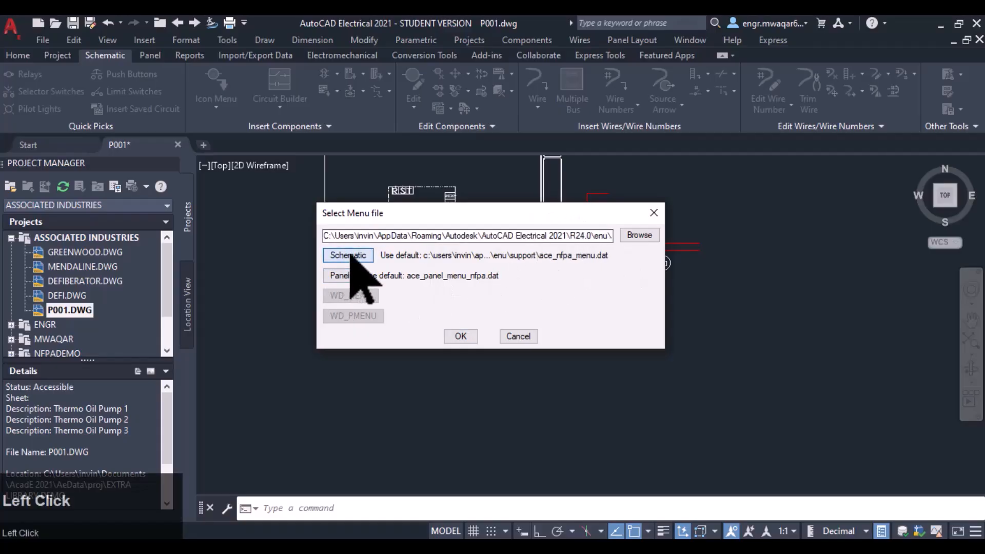
left_click(460, 336)
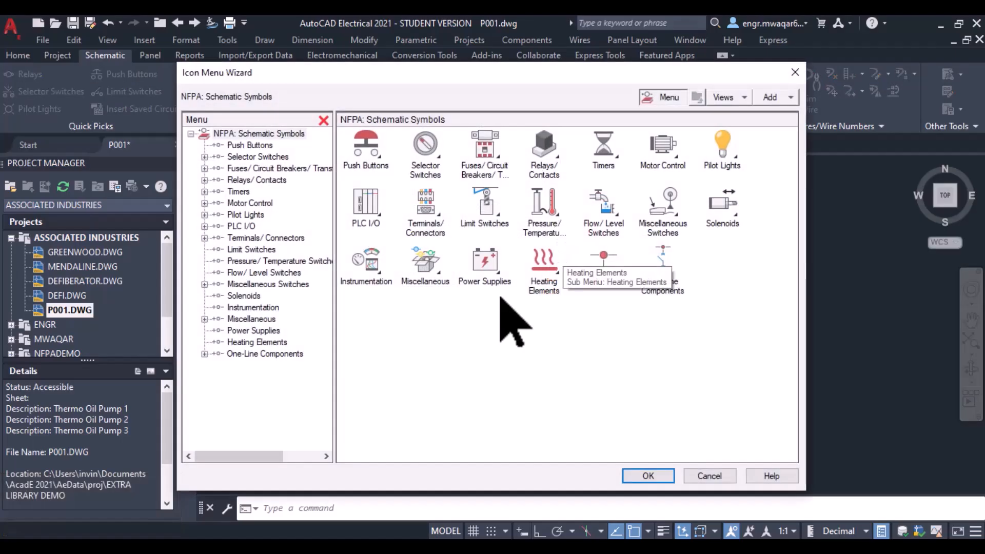
Start a new submenu in the NFPA schematic symbols menu and name it CATSym.
right_click(471, 352)
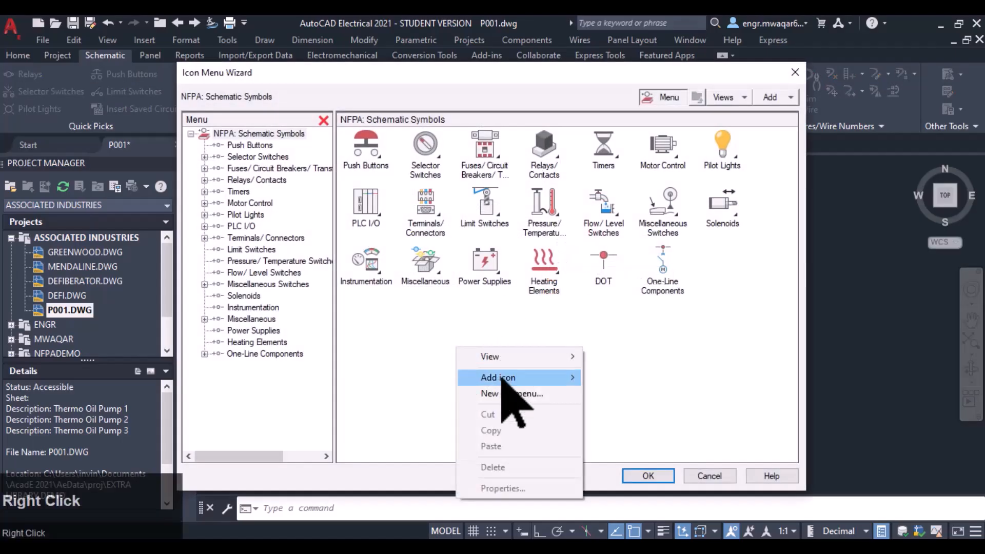
mouse_move(504, 379)
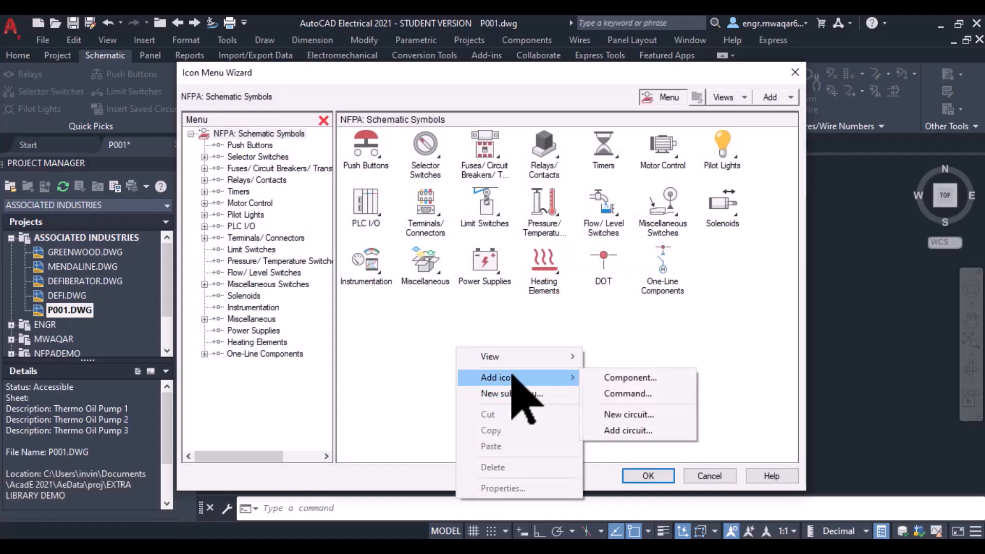
left_click(507, 393)
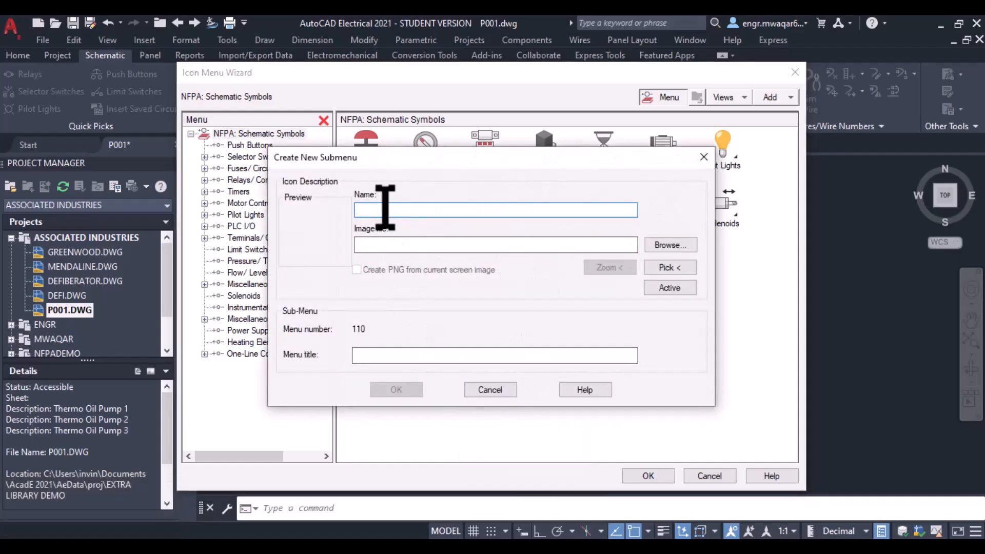
left_click(384, 208)
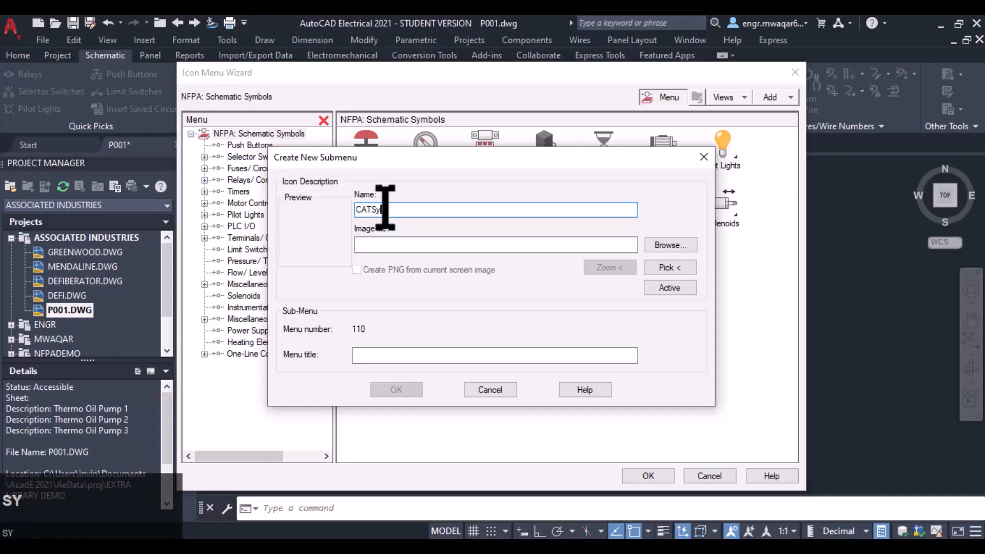
type("CATSym")
Take the submenu's icon image from the 04BP02 block beside the title block and frame the block closely for the preview.
left_click(390, 245)
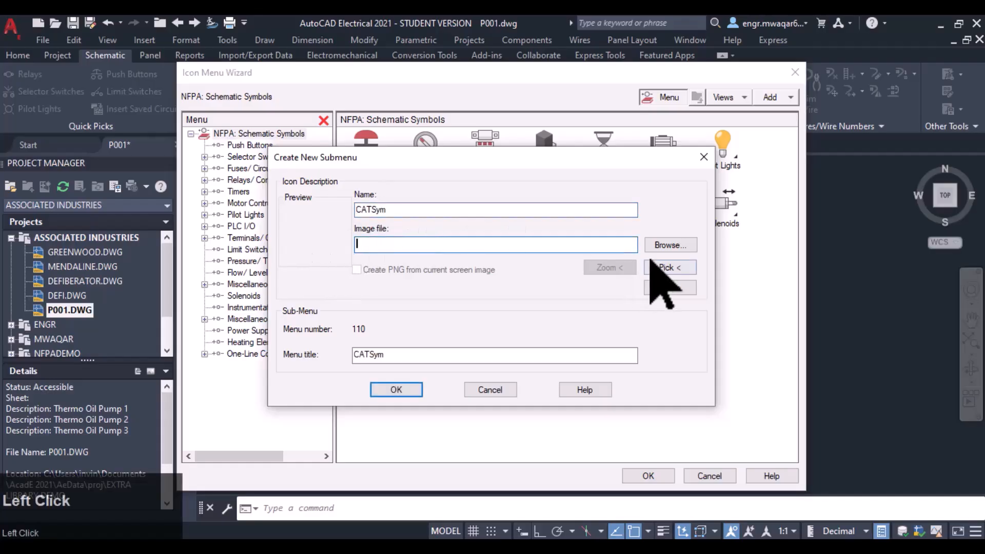
left_click(662, 267)
scroll(759, 298, "up", 3)
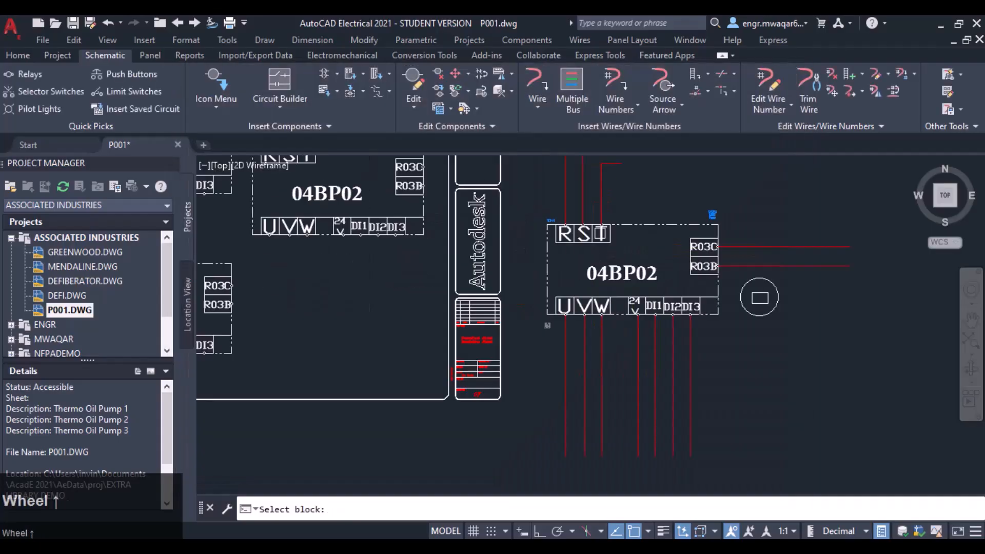
scroll(576, 213, "up", 2)
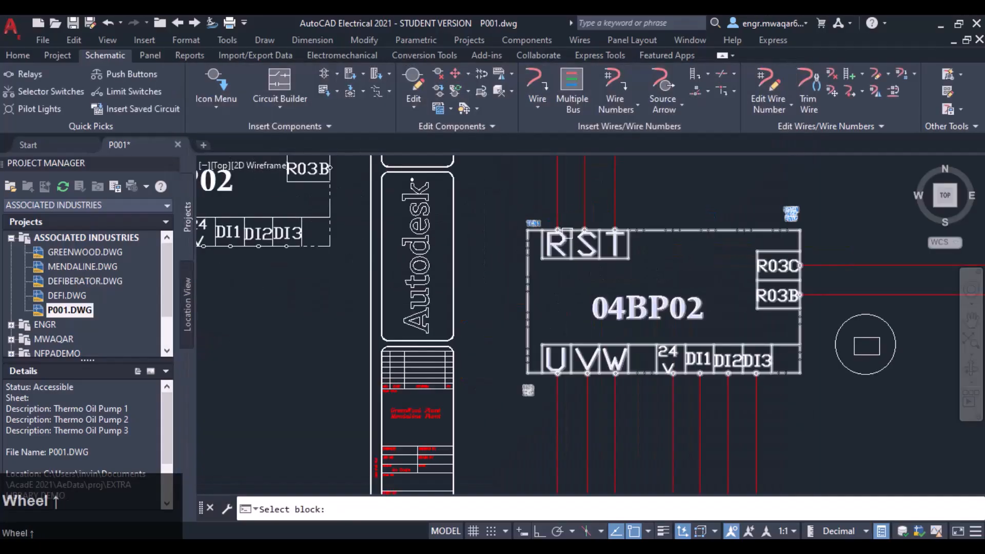
left_click(567, 233)
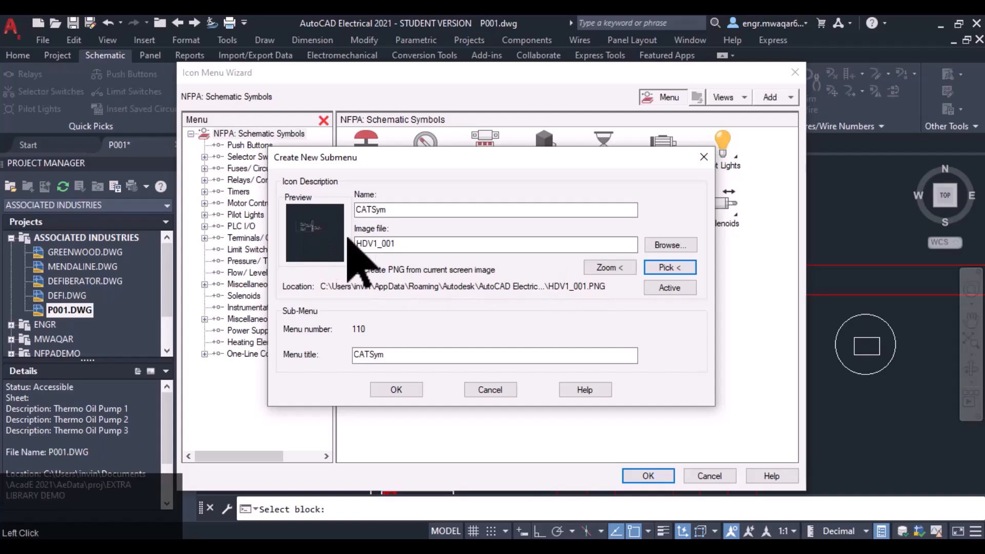
left_click(609, 268)
scroll(573, 235, "up", 1)
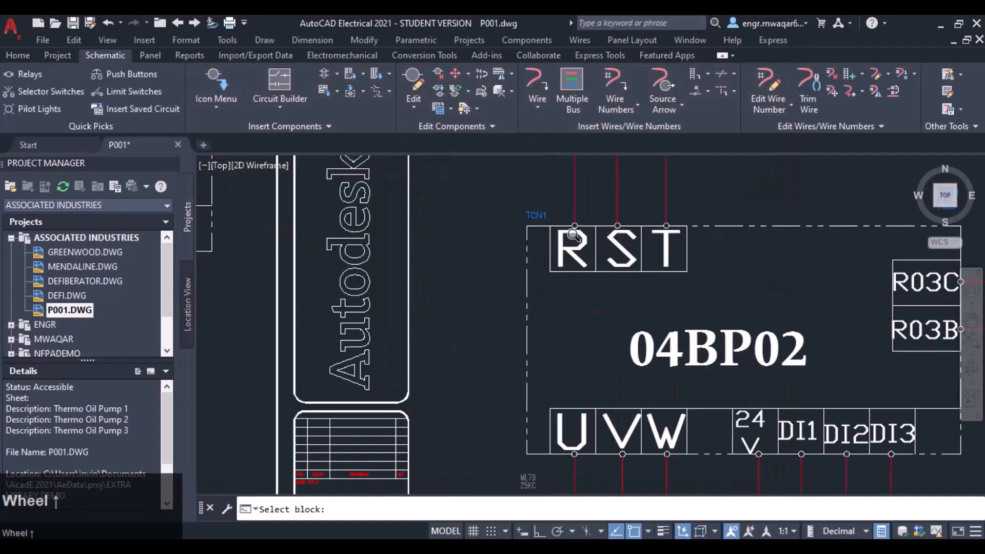
mouse_move(607, 249)
middle_mouse_down()
mouse_move(518, 249)
mouse_move(453, 221)
mouse_move(504, 234)
middle_mouse_up()
scroll(589, 236, "up", 2)
scroll(566, 232, "down", 2)
key("Return")
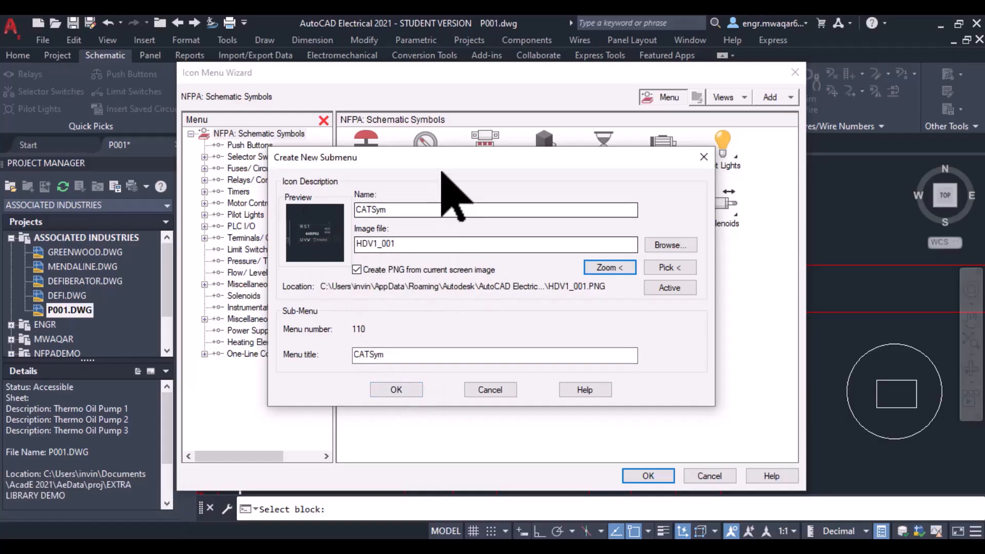
Clear the image file name and create the CATSym submenu without a custom icon image.
left_click_drag(442, 157, 497, 134)
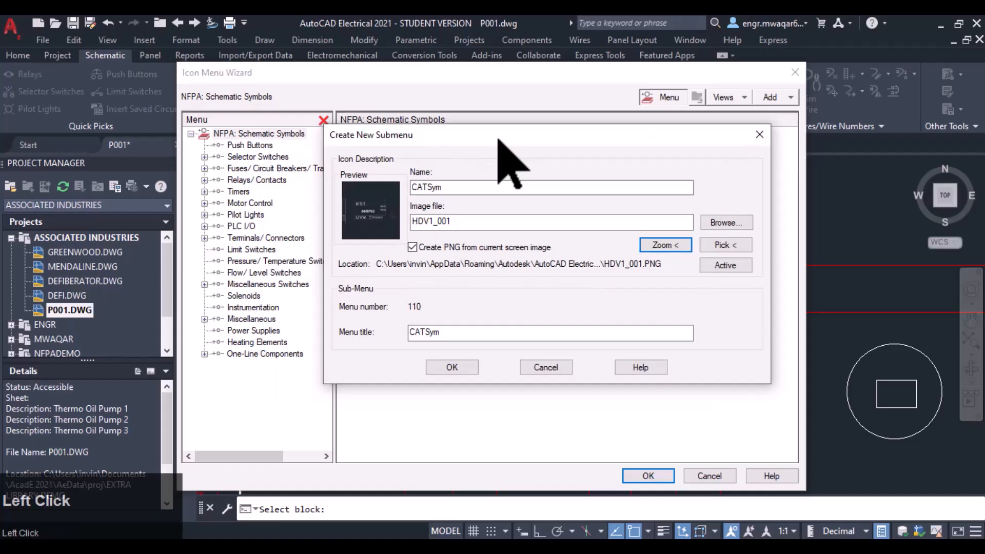
left_click(459, 224)
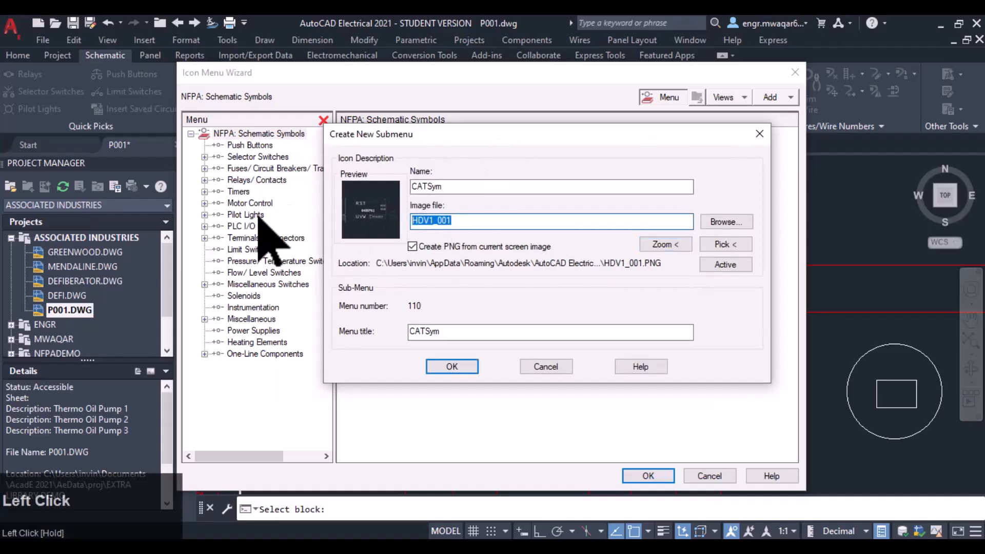
key("BackSpace")
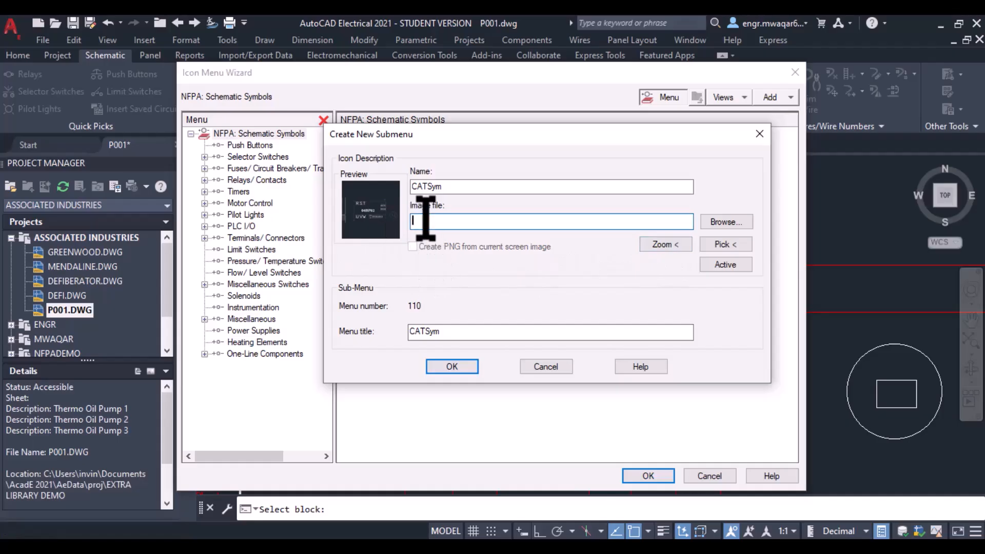
left_click_drag(424, 135, 522, 92)
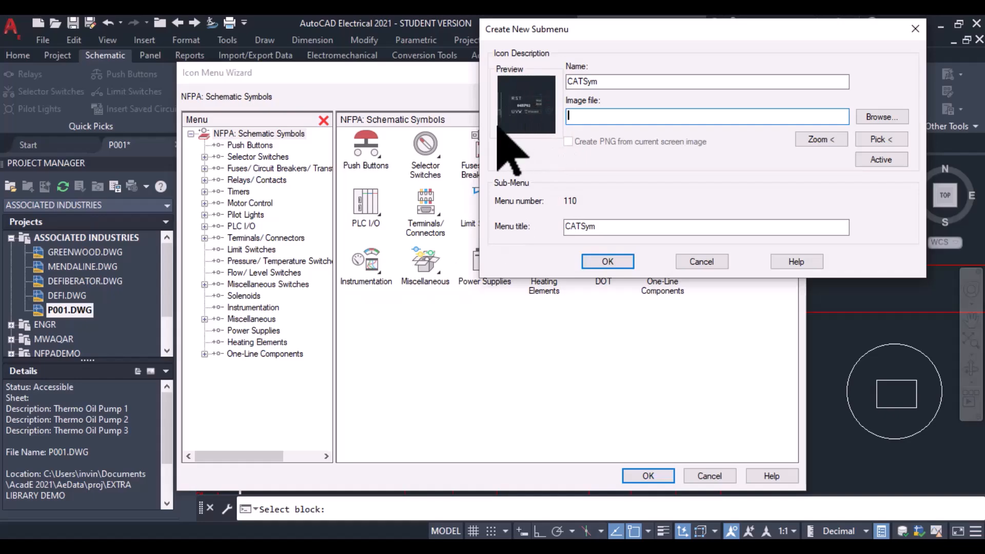
left_click_drag(620, 29, 554, 27)
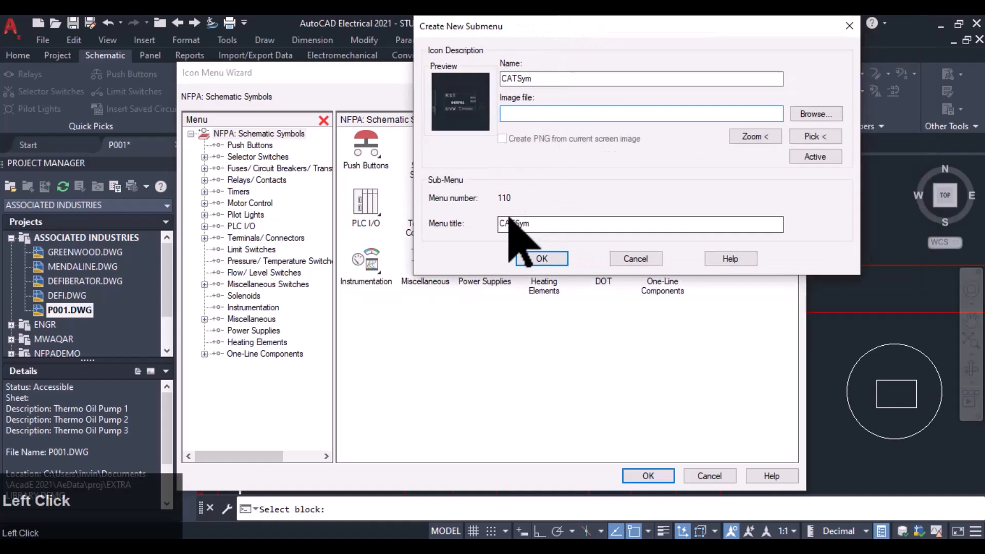
left_click(541, 259)
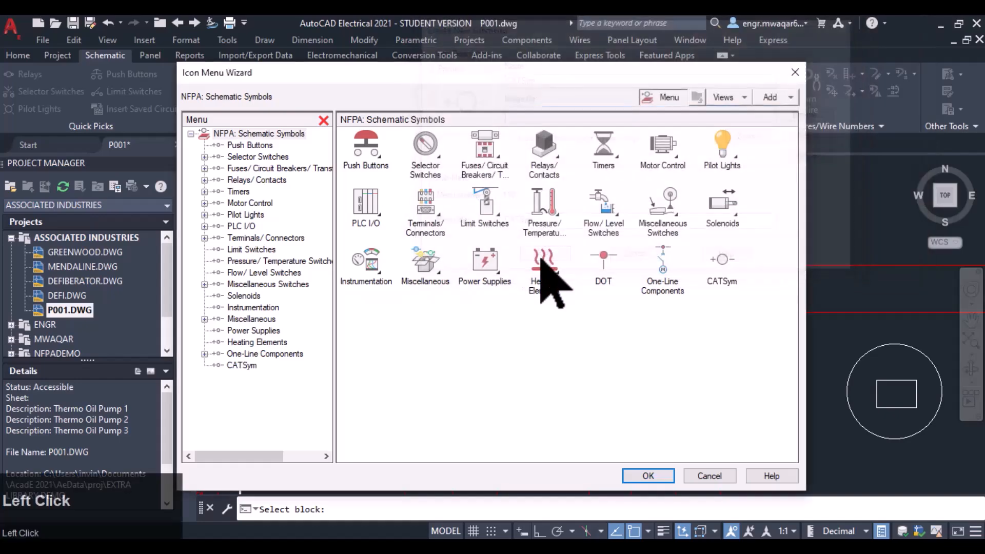
Start a new component icon inside the CATSym submenu, taking its image from the 04BP02 block in the drawing.
left_click(723, 271)
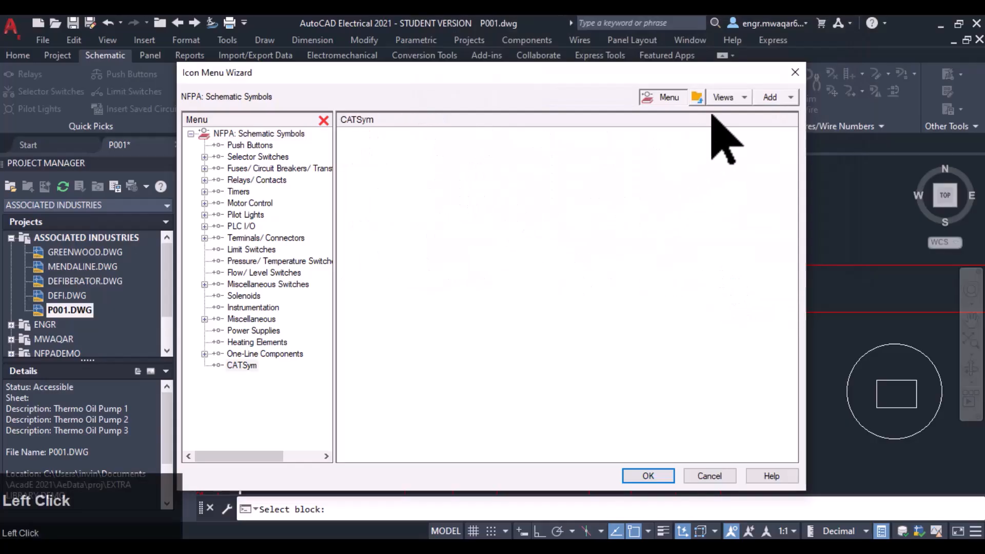
right_click(545, 154)
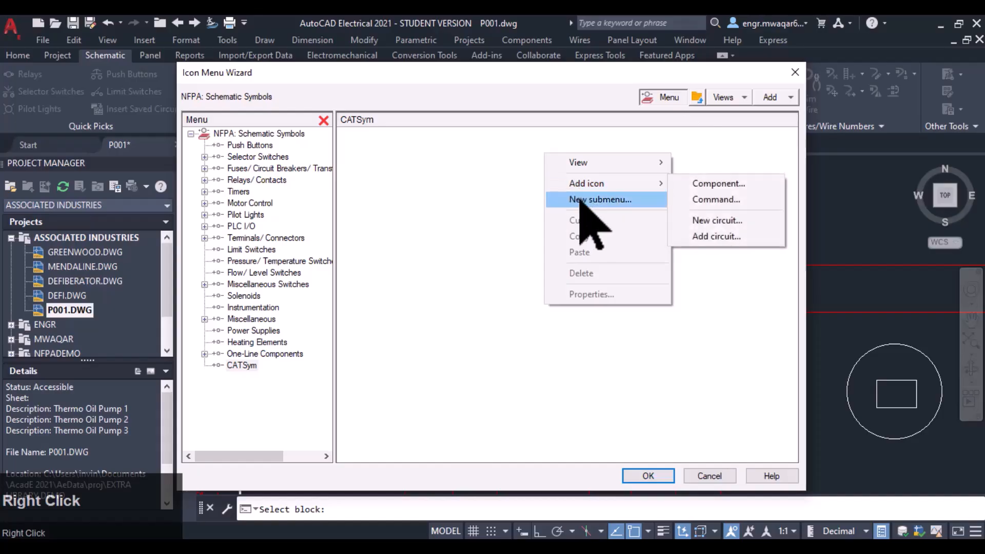
left_click(702, 183)
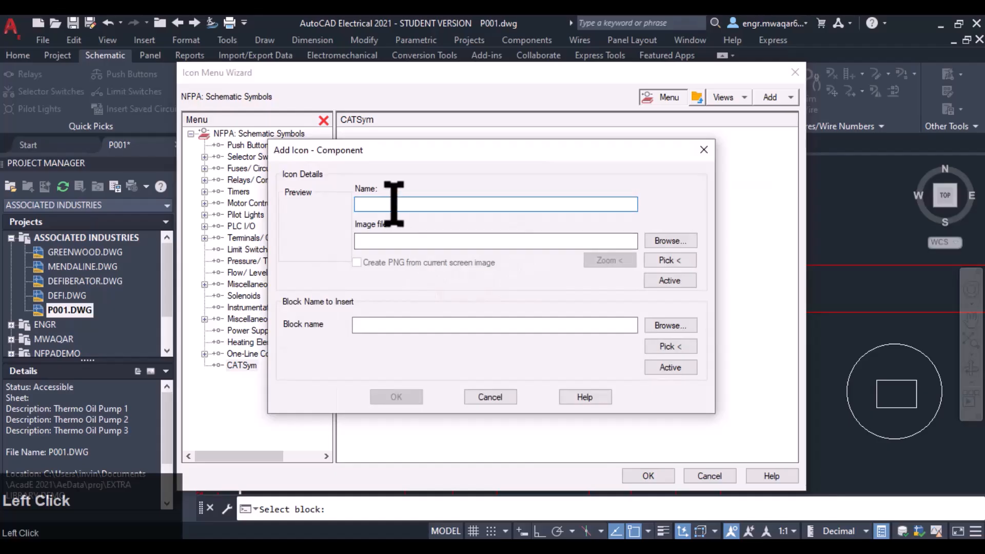
left_click(385, 241)
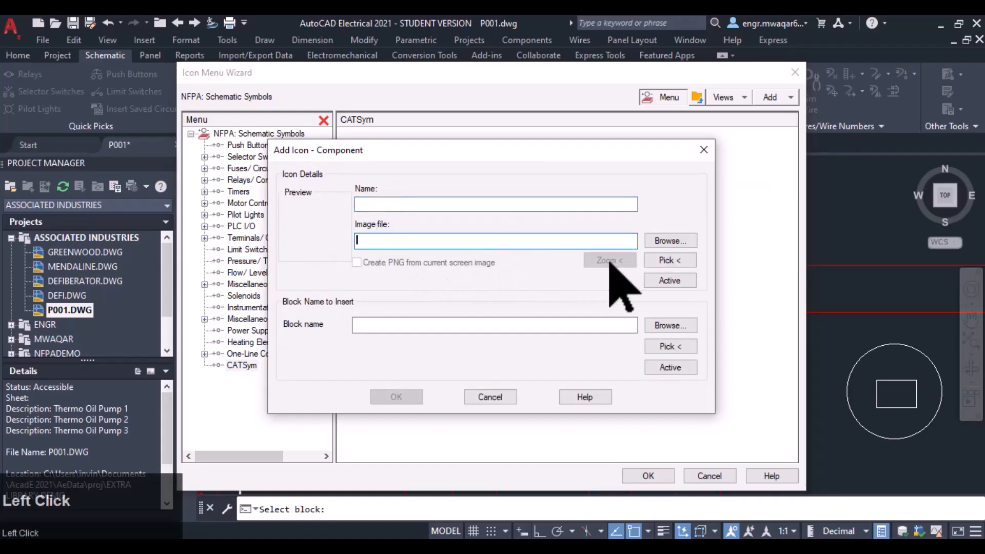
left_click(670, 260)
left_click(495, 264)
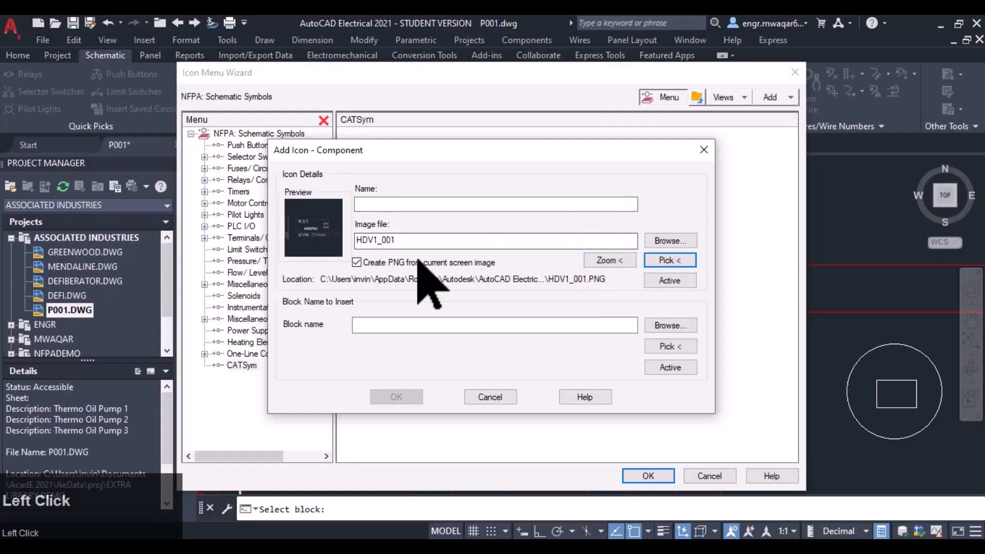
Name the component icon HDV1_001 and set its block name to insert as Custom Comp.
left_click(359, 204)
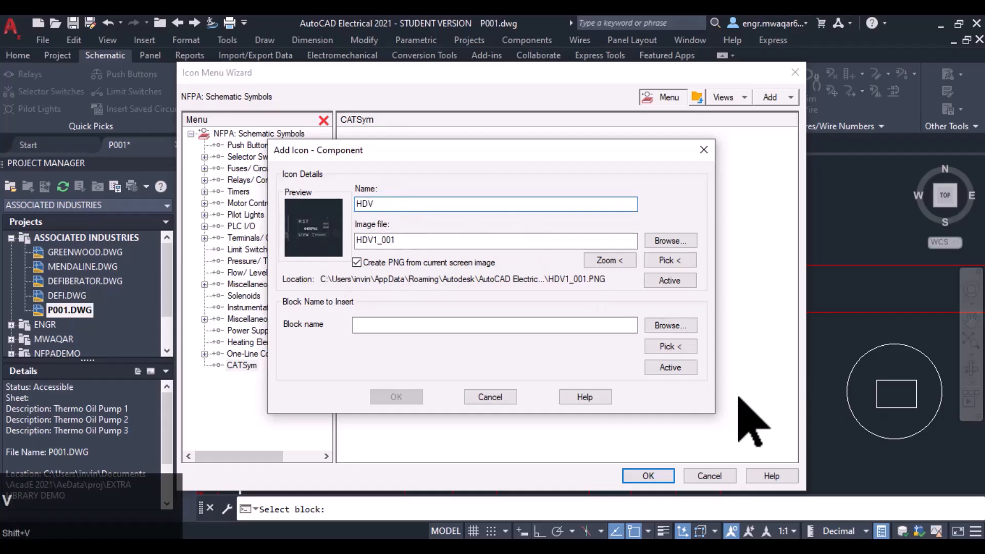
type("1_001")
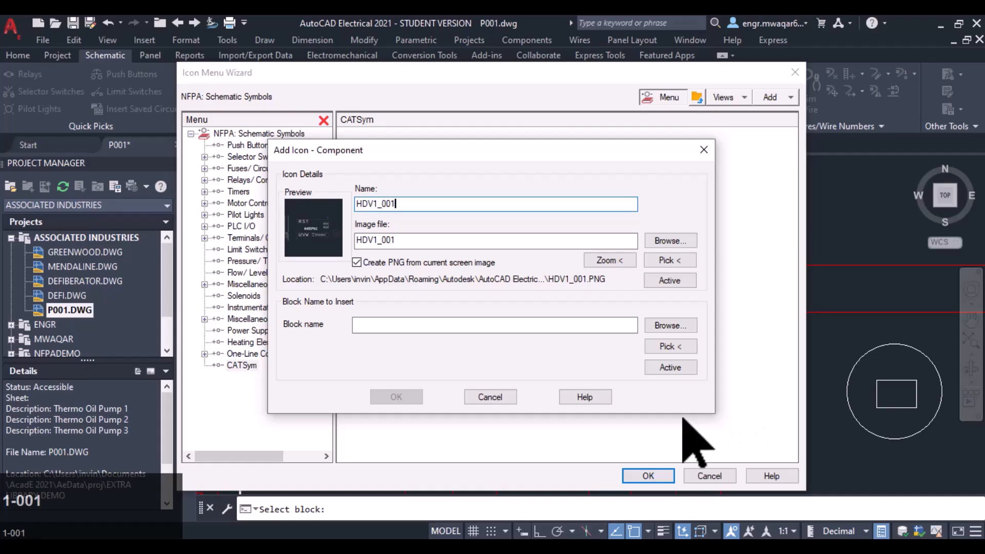
left_click(362, 326)
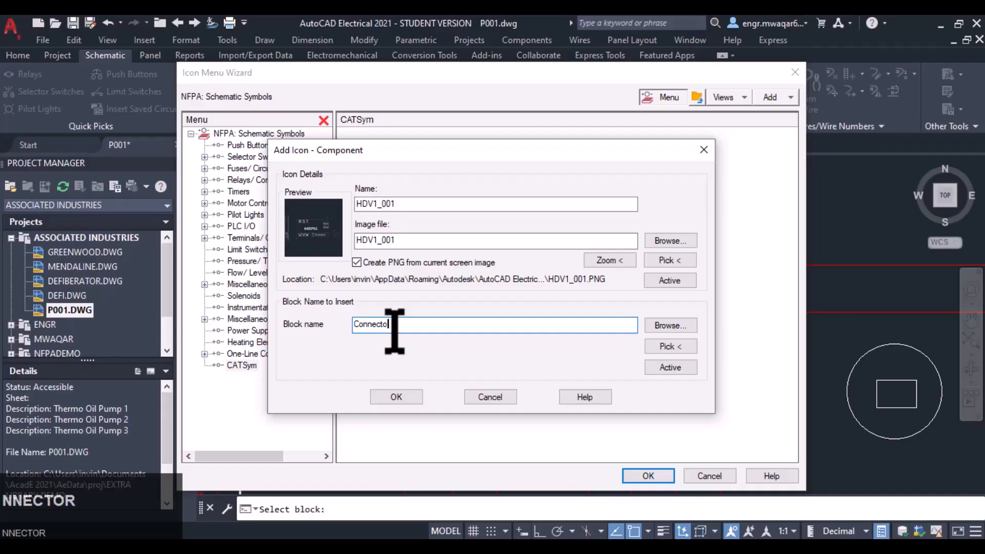
key("BackSpace")
key("BackSpace")
key("BackSpace")
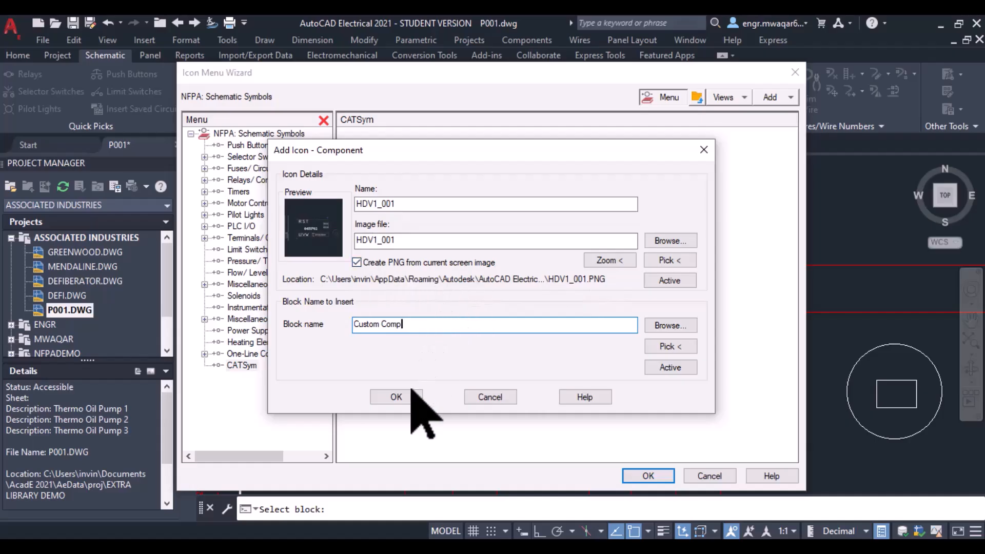
Check the framing of the icon image, add the icon to the CATSym submenu and save the icon menu.
left_click(601, 260)
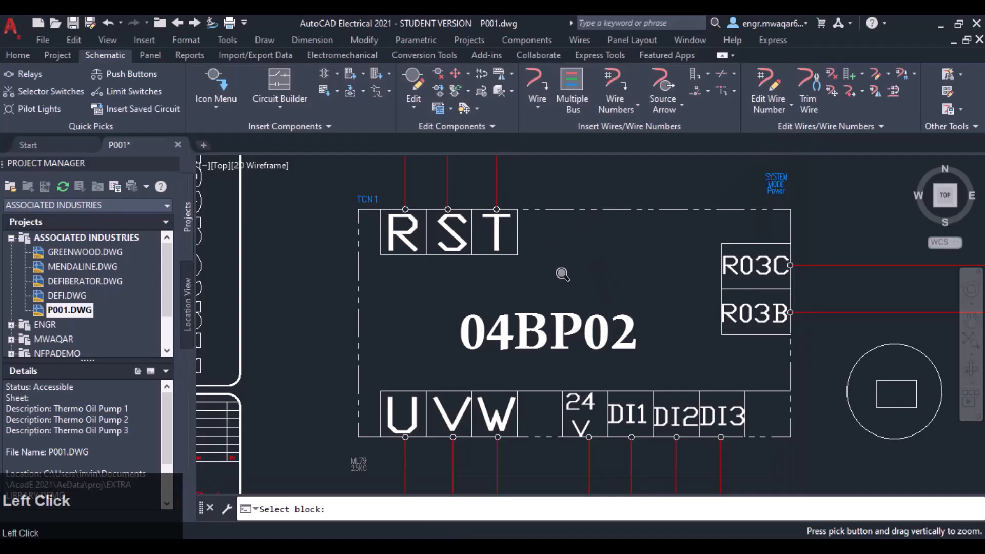
key("Return")
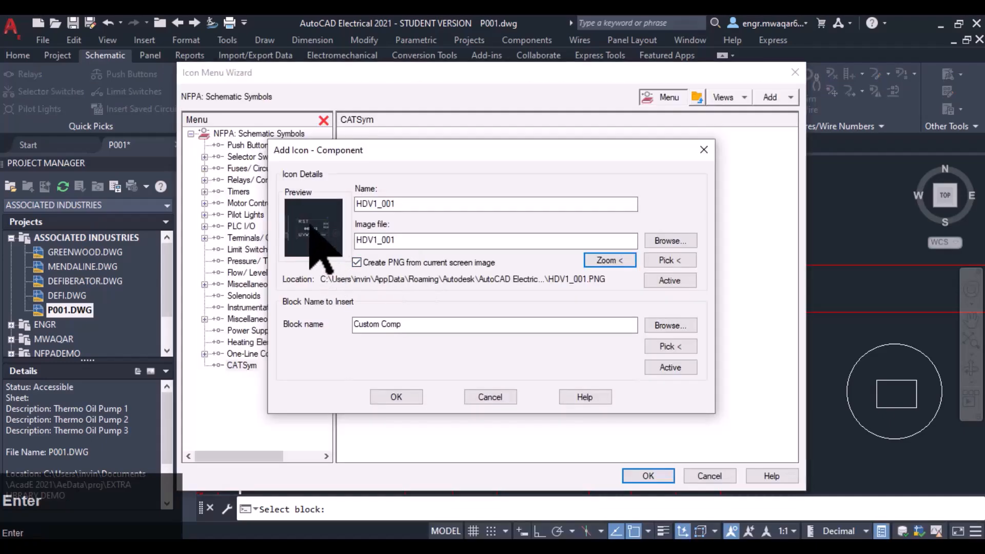
left_click(413, 395)
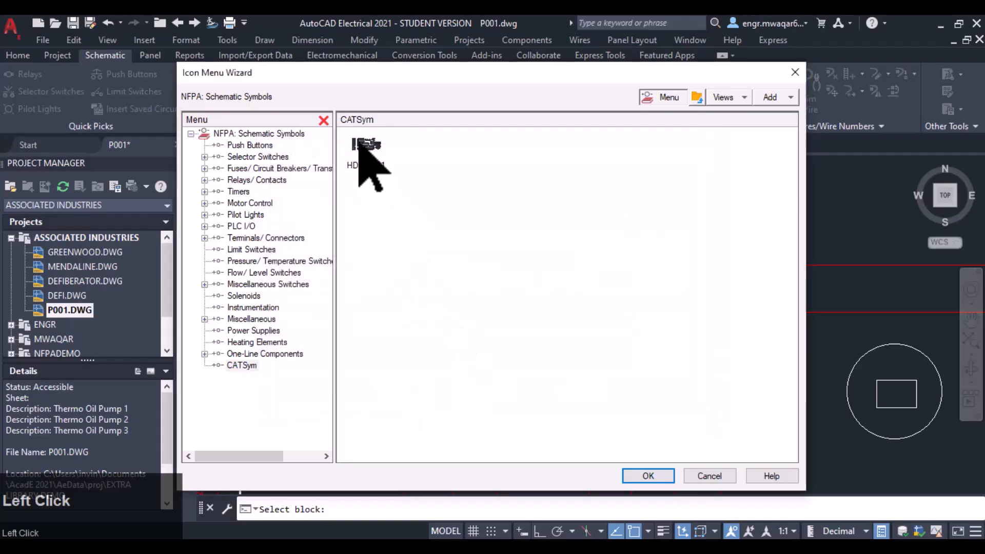
middle_click(415, 69)
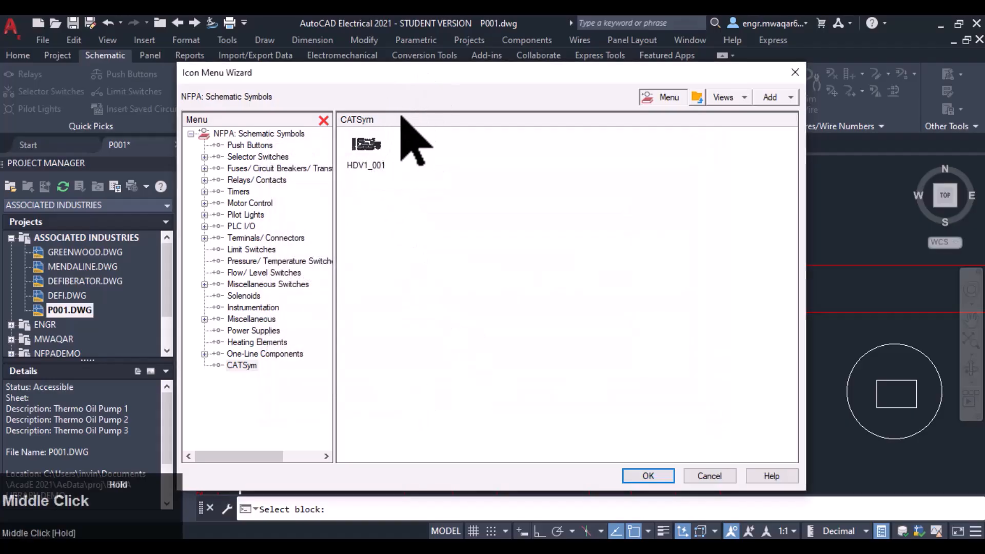
left_click(366, 146)
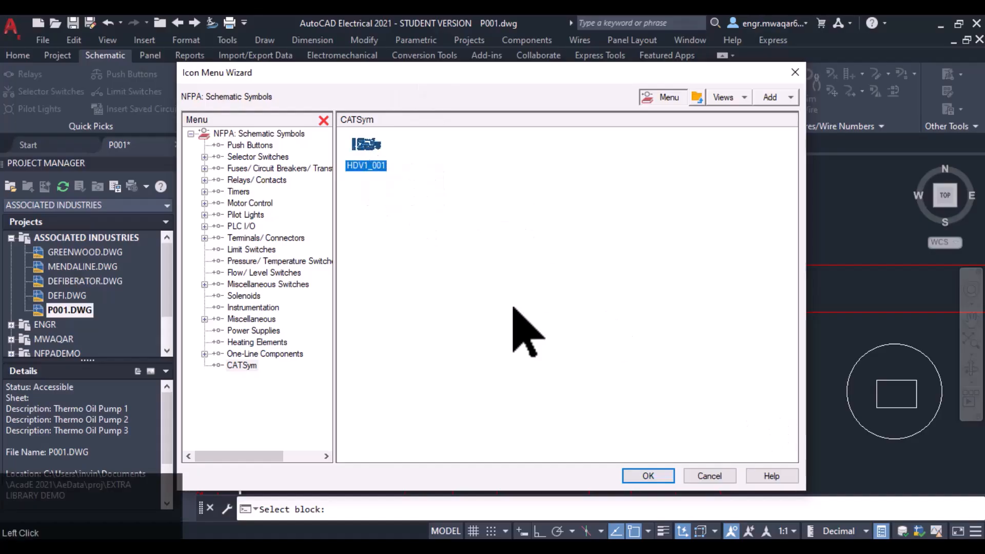
left_click(649, 477)
Try to insert the HDV1_001 component from the CATSym submenu of the schematic icon menu.
scroll(610, 362, "down", 6)
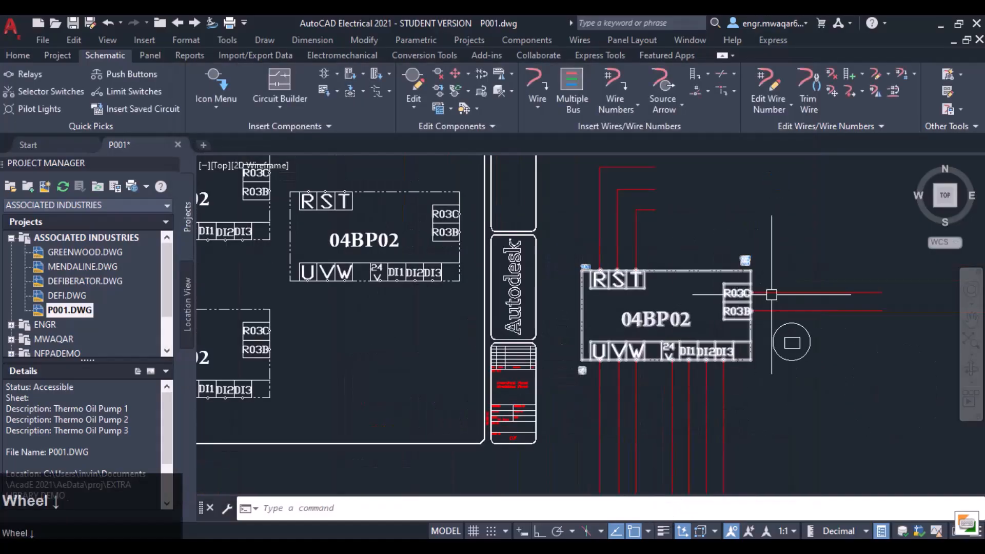
mouse_move(551, 249)
middle_mouse_down()
mouse_move(646, 260)
mouse_move(593, 260)
middle_mouse_up()
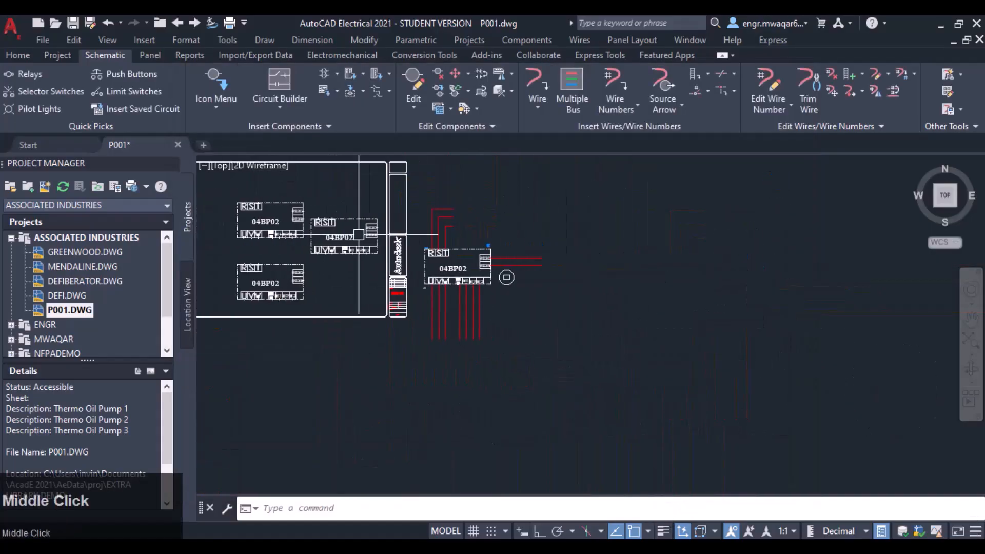
left_click(223, 115)
left_click(229, 135)
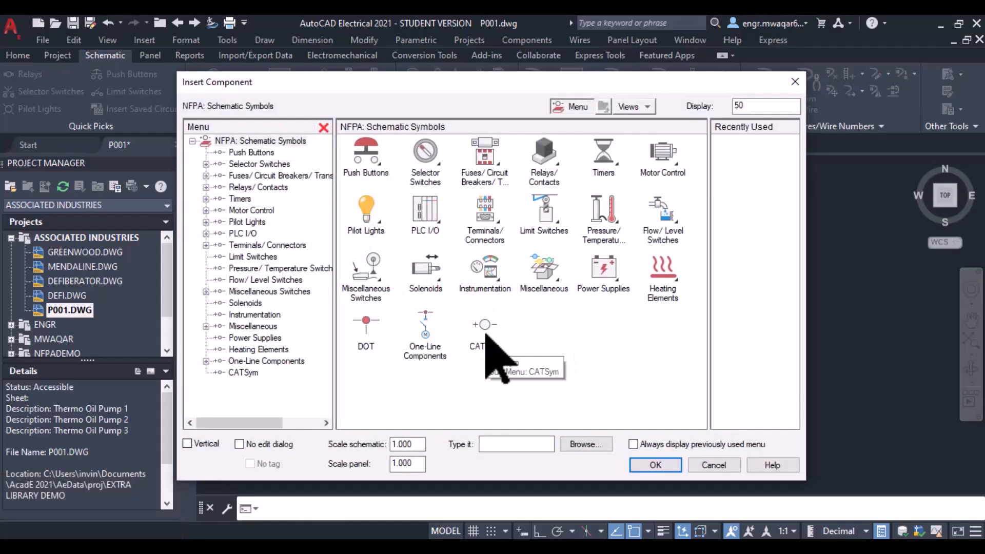
left_click(485, 330)
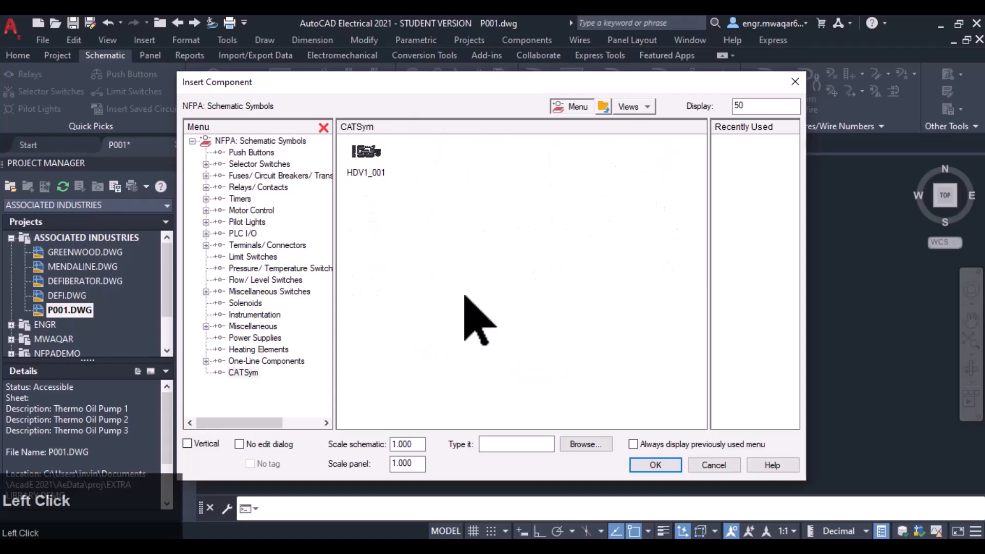
left_click(364, 163)
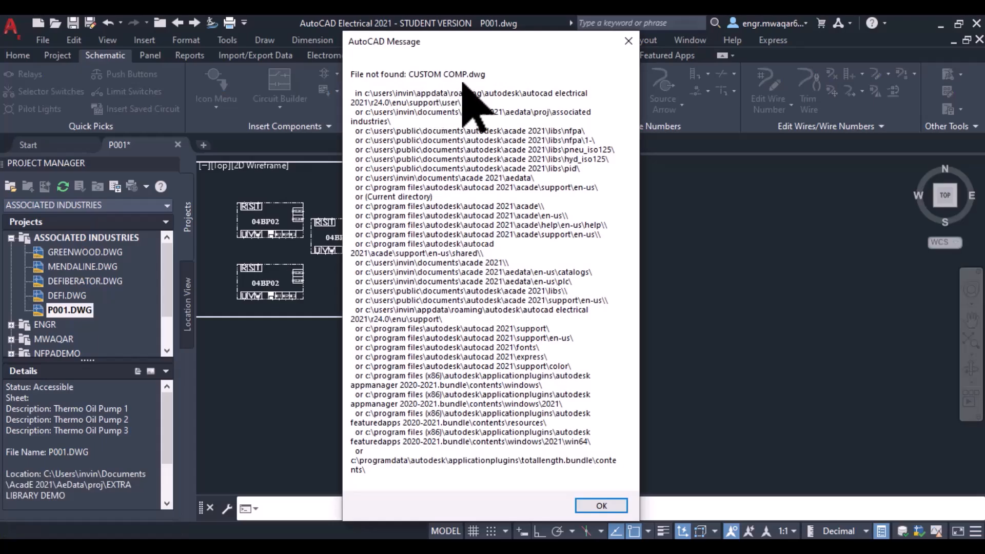
left_click(601, 506)
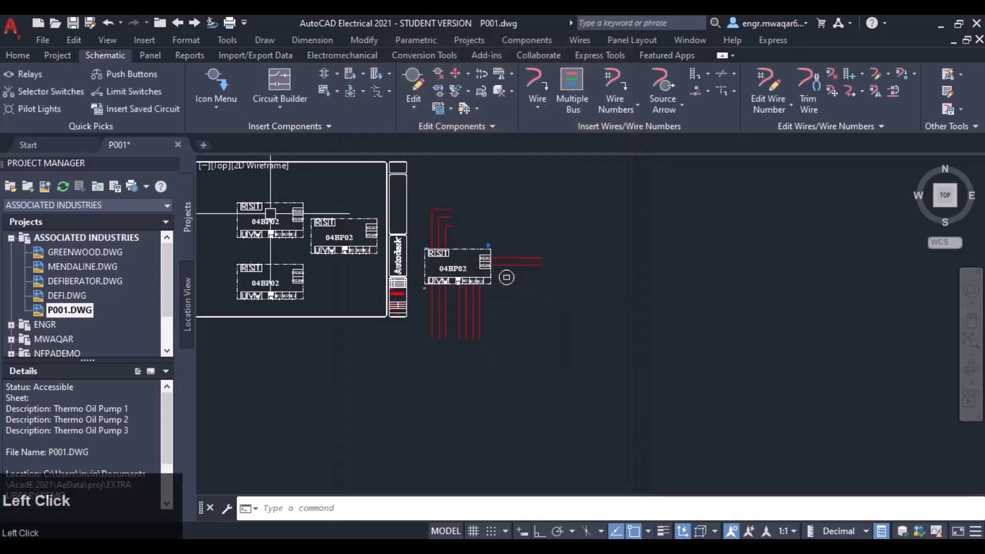
left_click(207, 108)
left_click(229, 129)
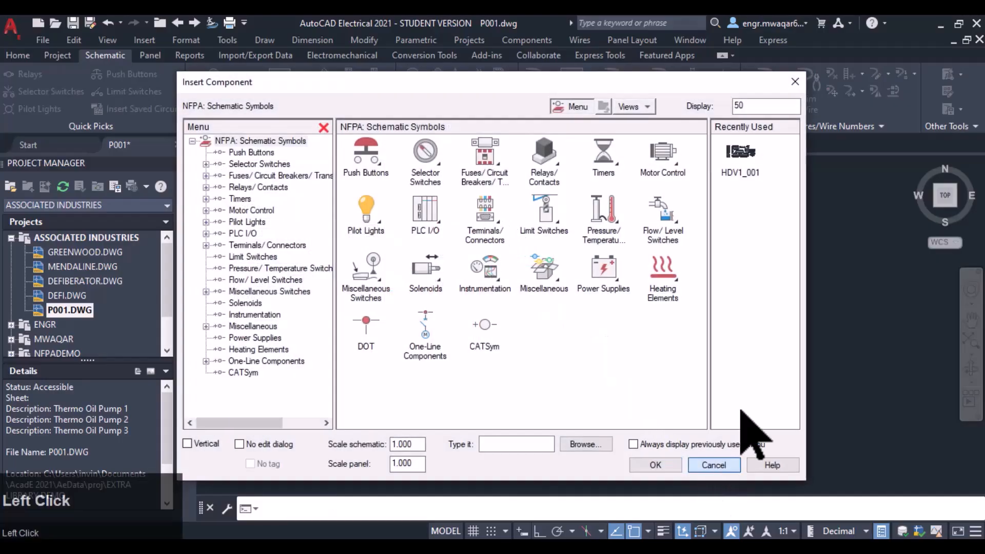
left_click(705, 464)
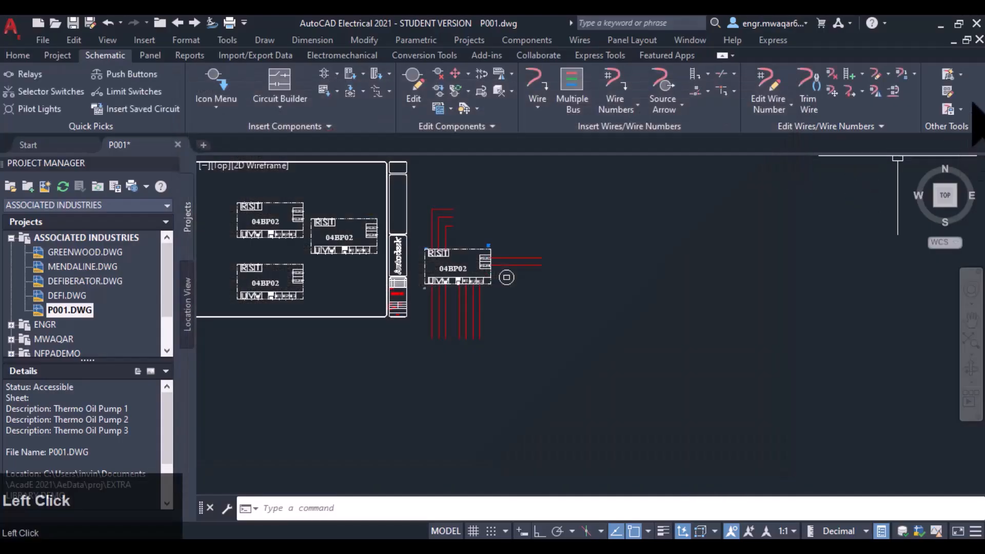
Open the default NFPA schematic menu ace_nfpa_menu.dat in the Icon Menu Wizard and enter its CATSym submenu.
left_click(949, 93)
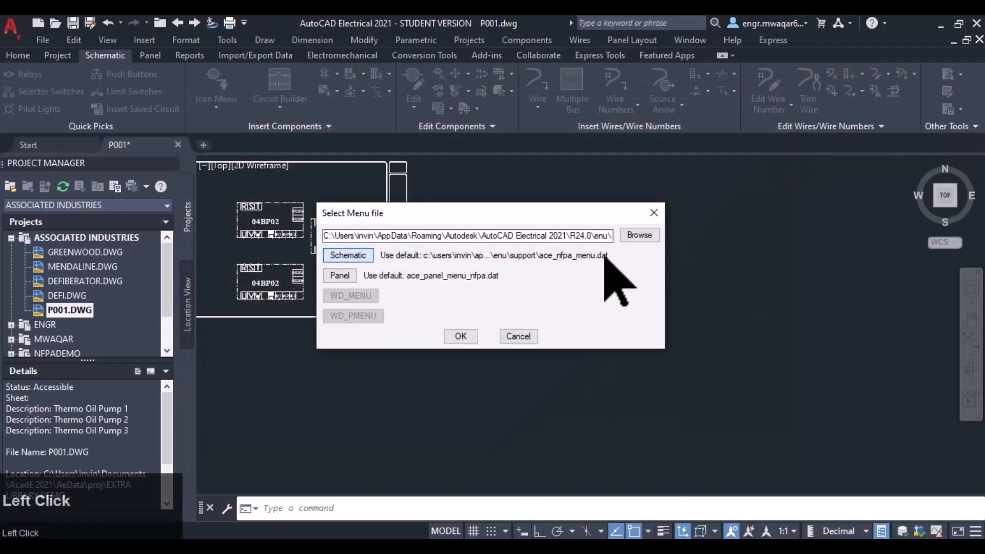
left_click(460, 336)
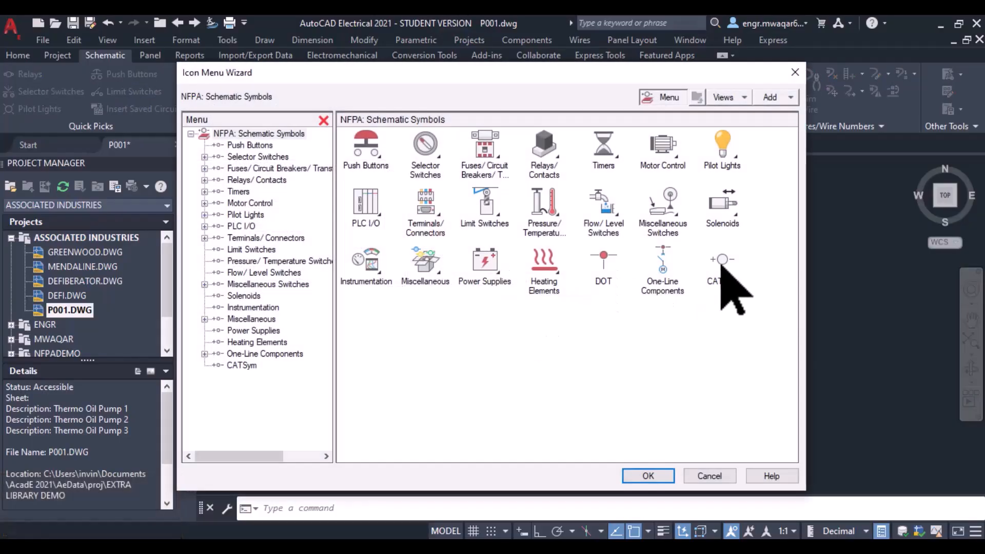
left_click(721, 264)
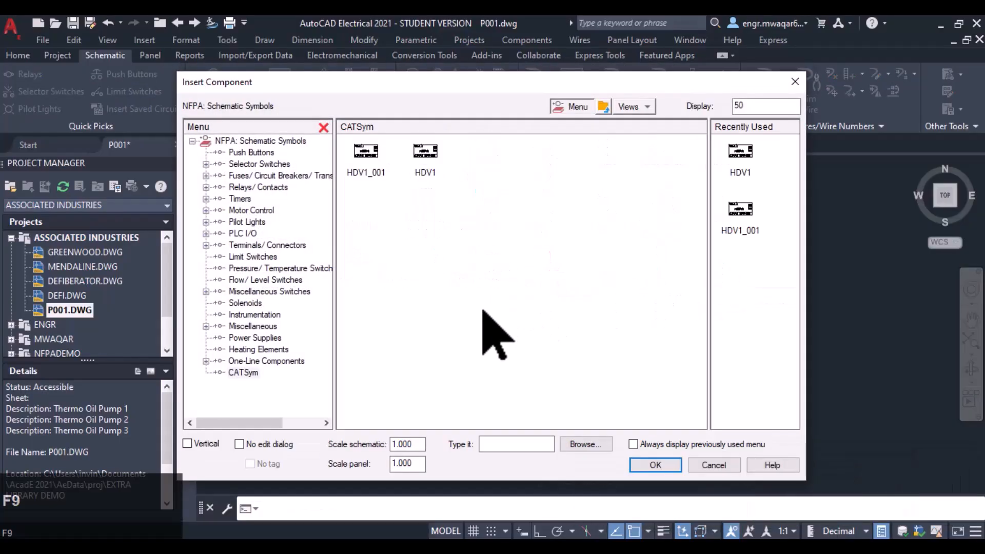
Try to insert the HDV1 component from the CATSym submenu of the schematic icon menu.
left_click(428, 157)
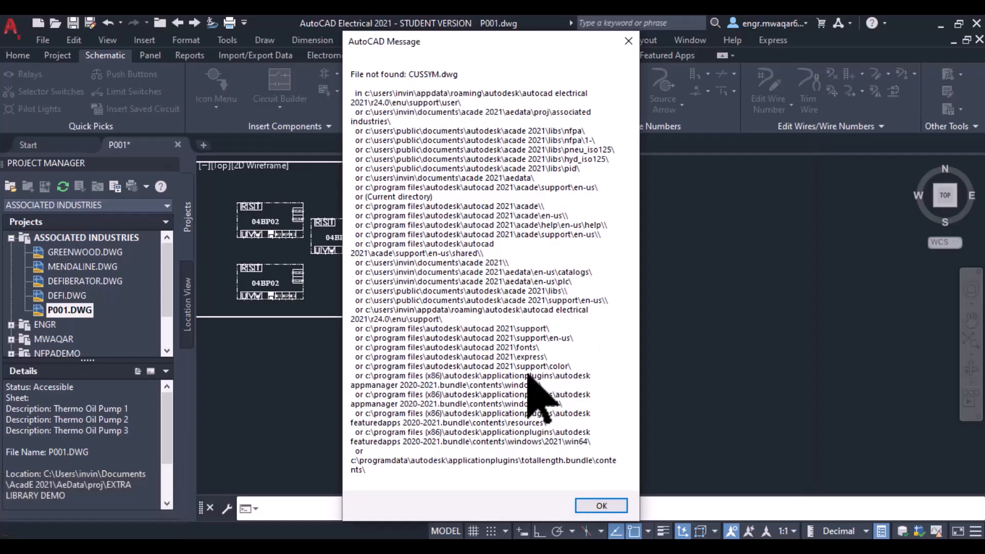
left_click(601, 505)
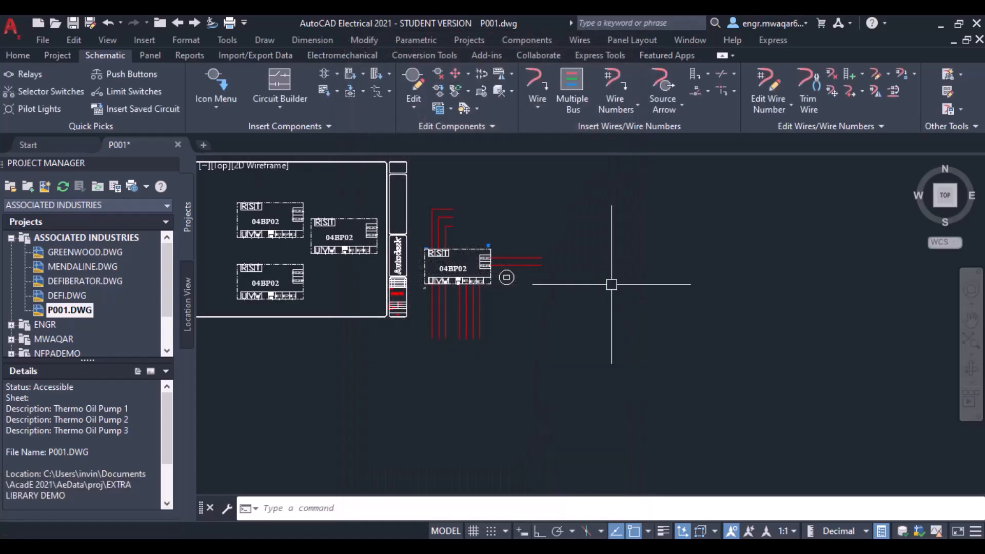
left_click(215, 107)
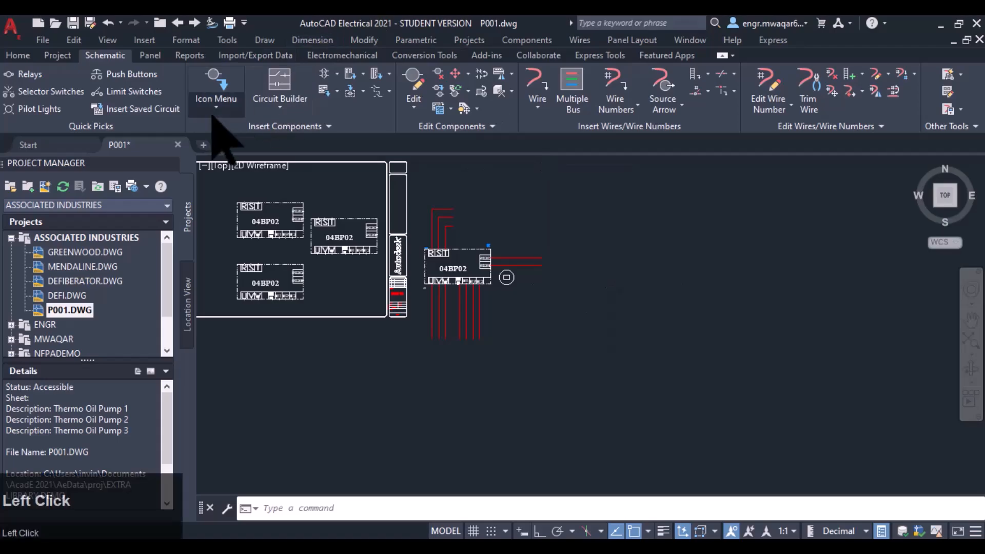
Switch to the desktop, move the two symbol image files away from the other icons and view HDV1_001.png in Photos.
left_click(940, 23)
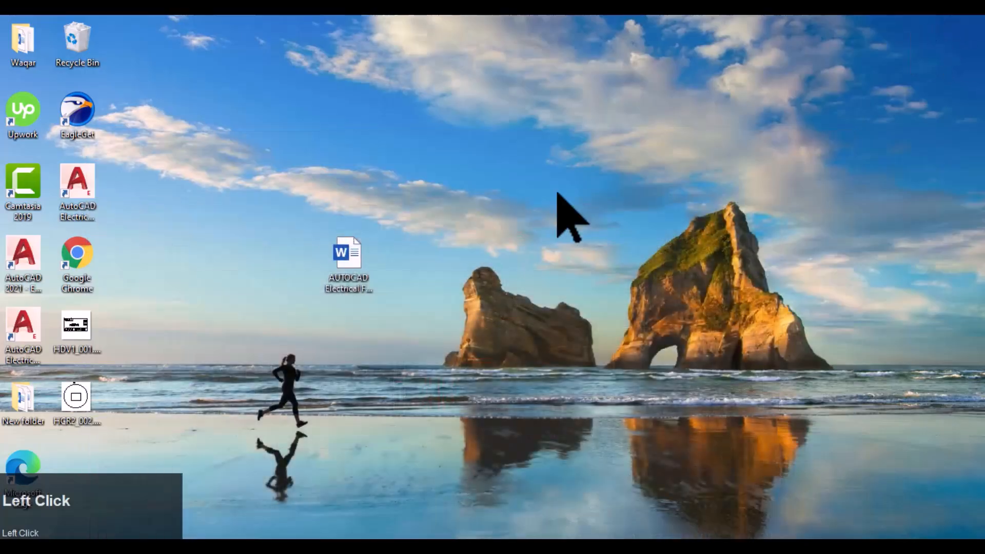
left_click_drag(71, 400, 171, 301)
left_click_drag(81, 339, 461, 339)
double_click(456, 328)
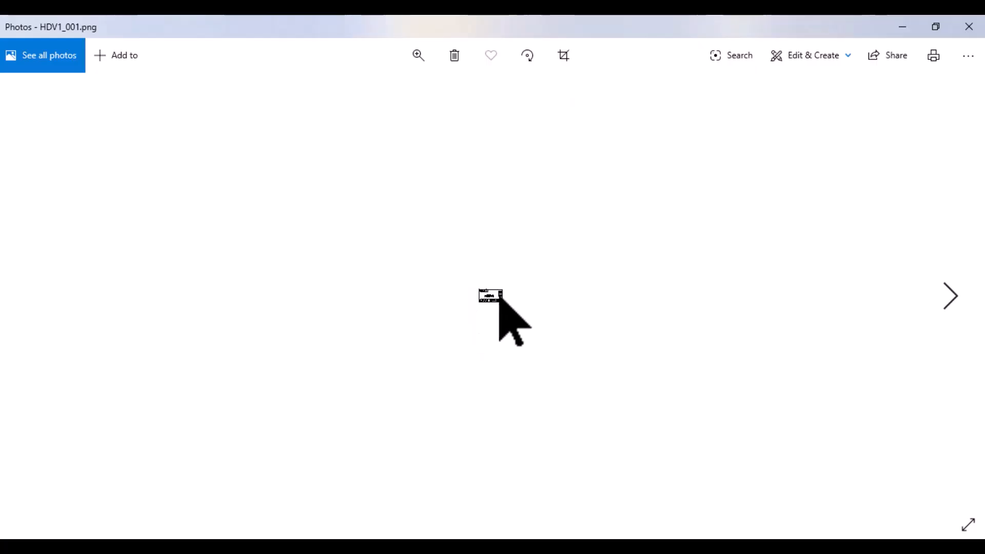
scroll(508, 318, "up", 1)
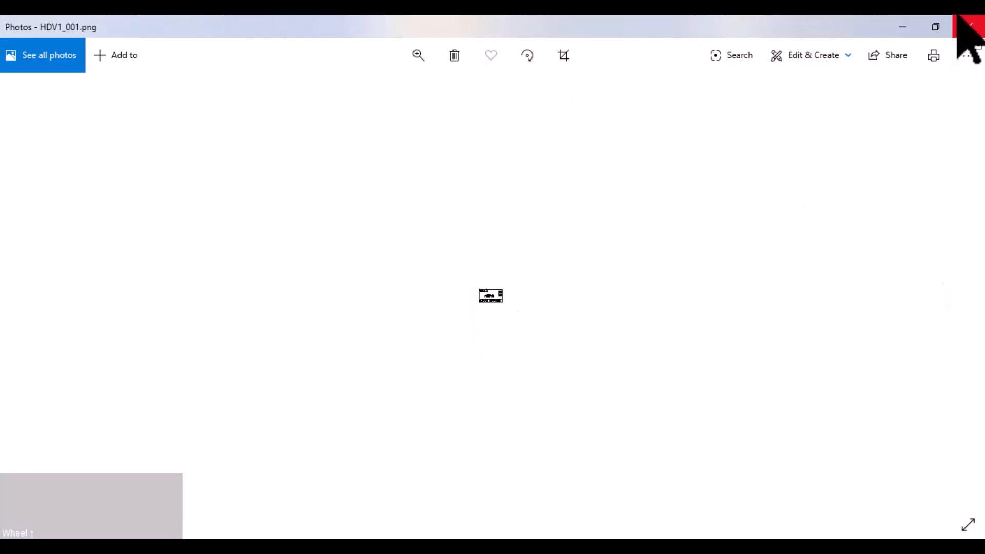